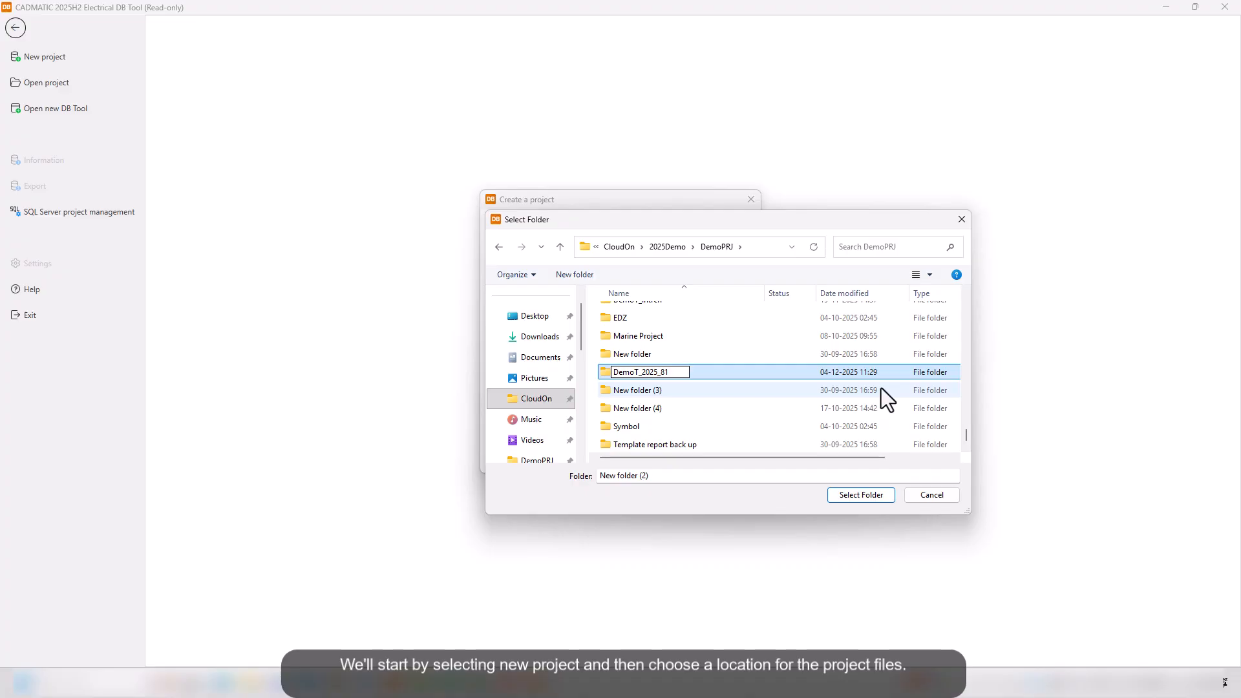
Name the new project folder DemoT_2025_82 inside DemoPRJ and copy that name for reuse
key(BackSpace)
text(2)
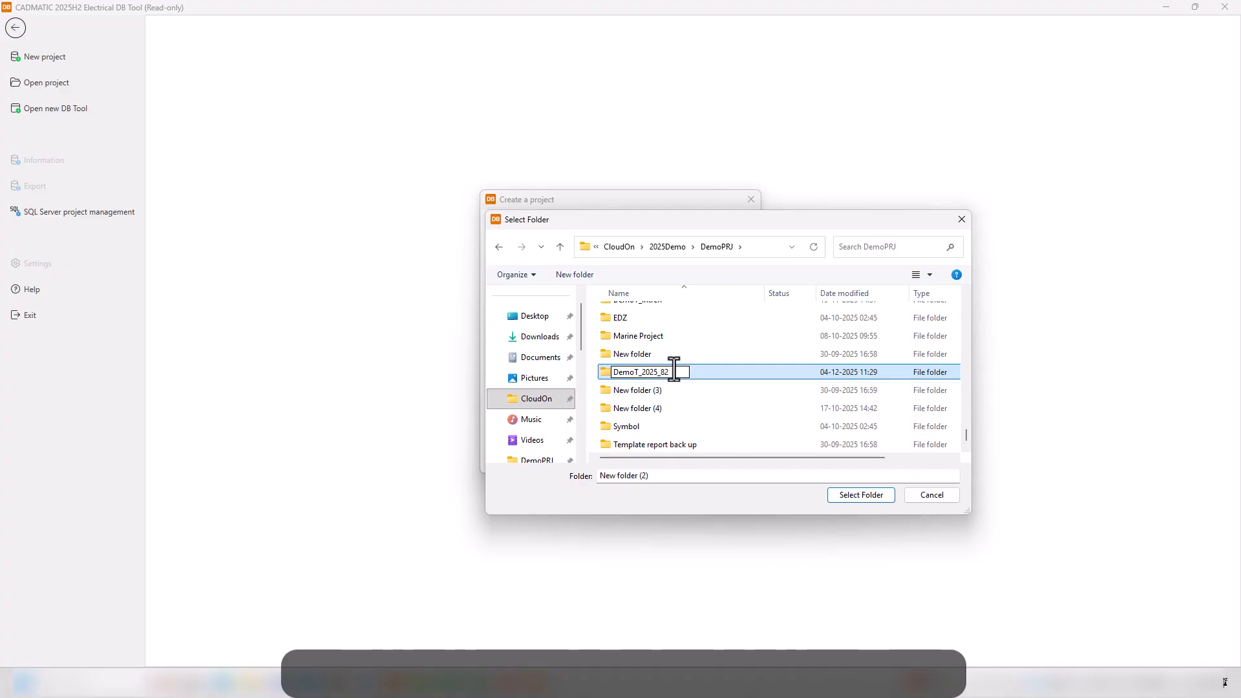
key(ctrl+a)
key(ctrl+c)
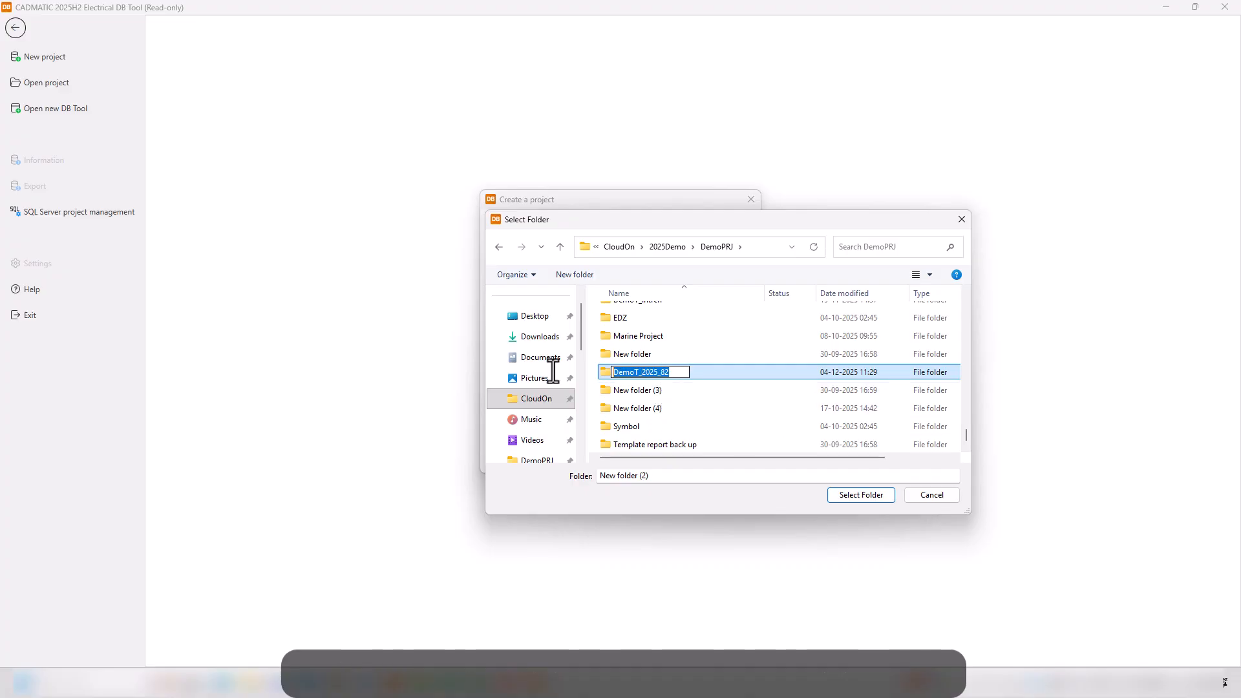
click(699, 414)
scroll(681, 373, up, 1)
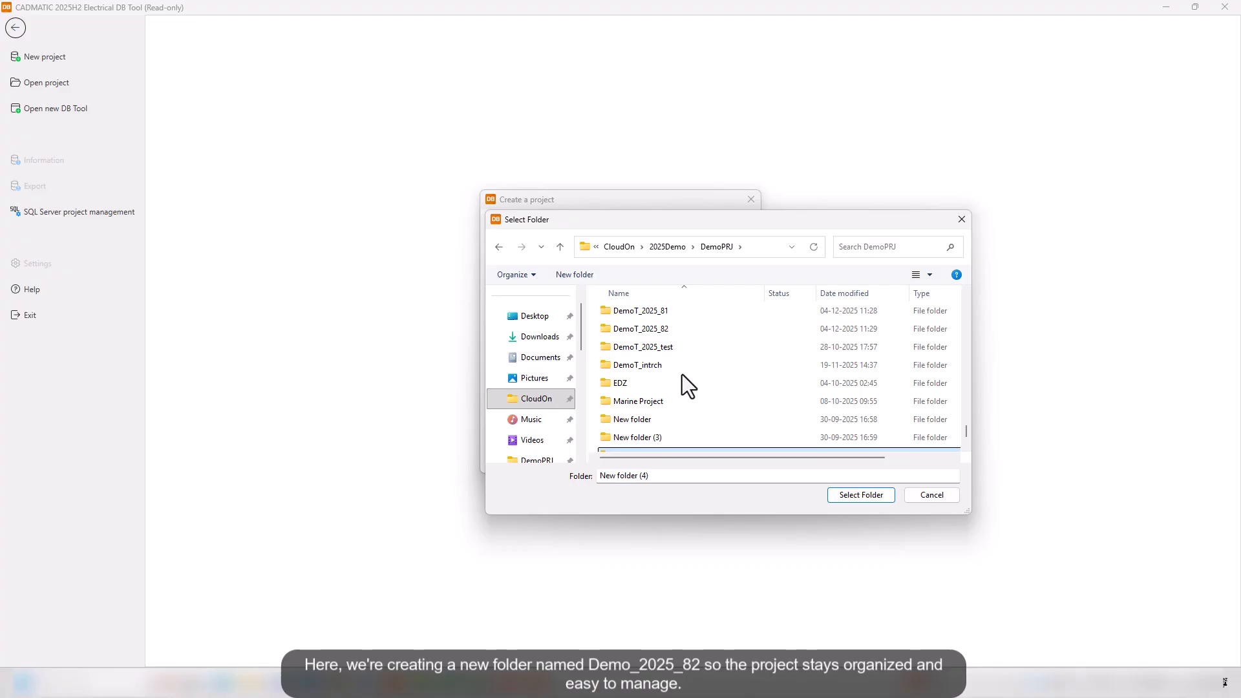
Choose the DemoT_2025_82 folder as the project path and create the project from the default project base
click(672, 331)
click(840, 494)
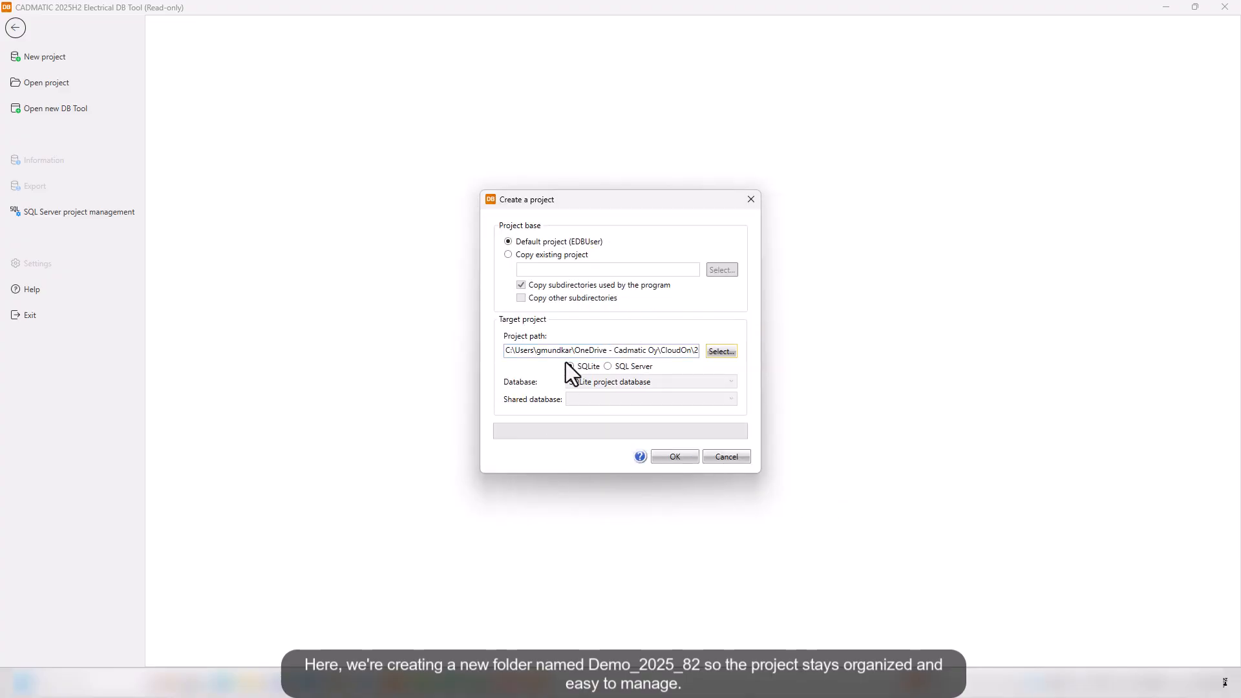
click(688, 458)
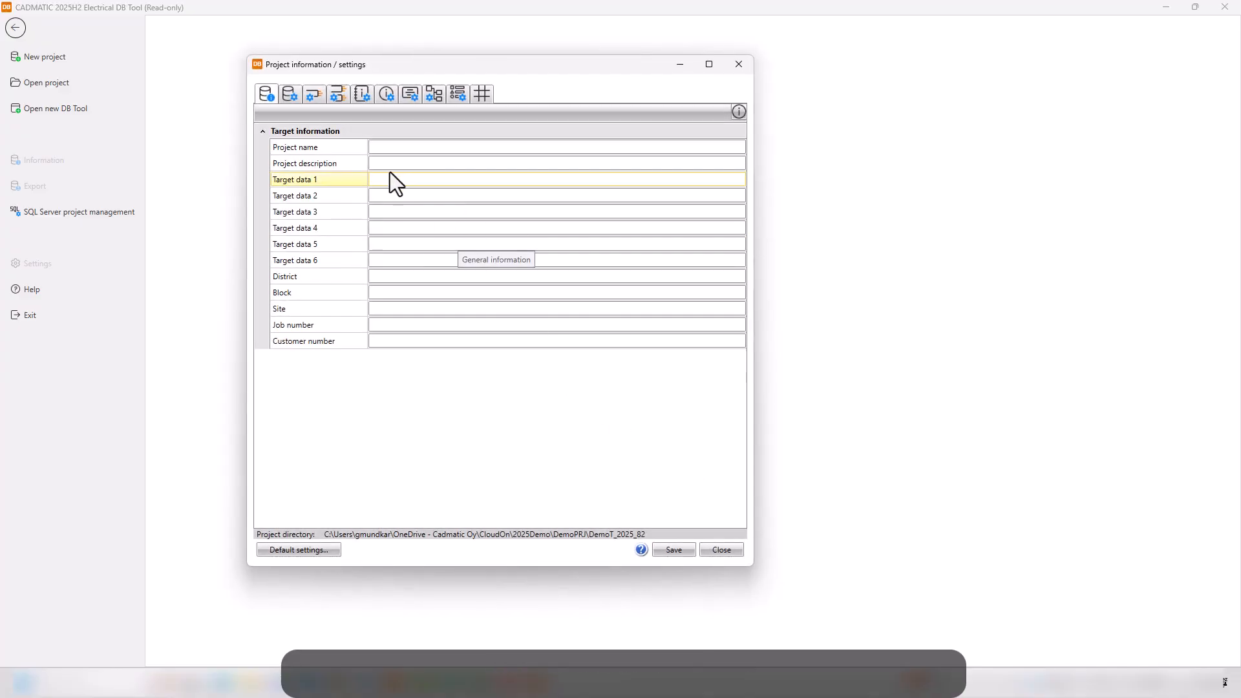
Enter DemoT_2025_82 as the project name and Instrument Specification Demo as its description, and save the project information
click(389, 147)
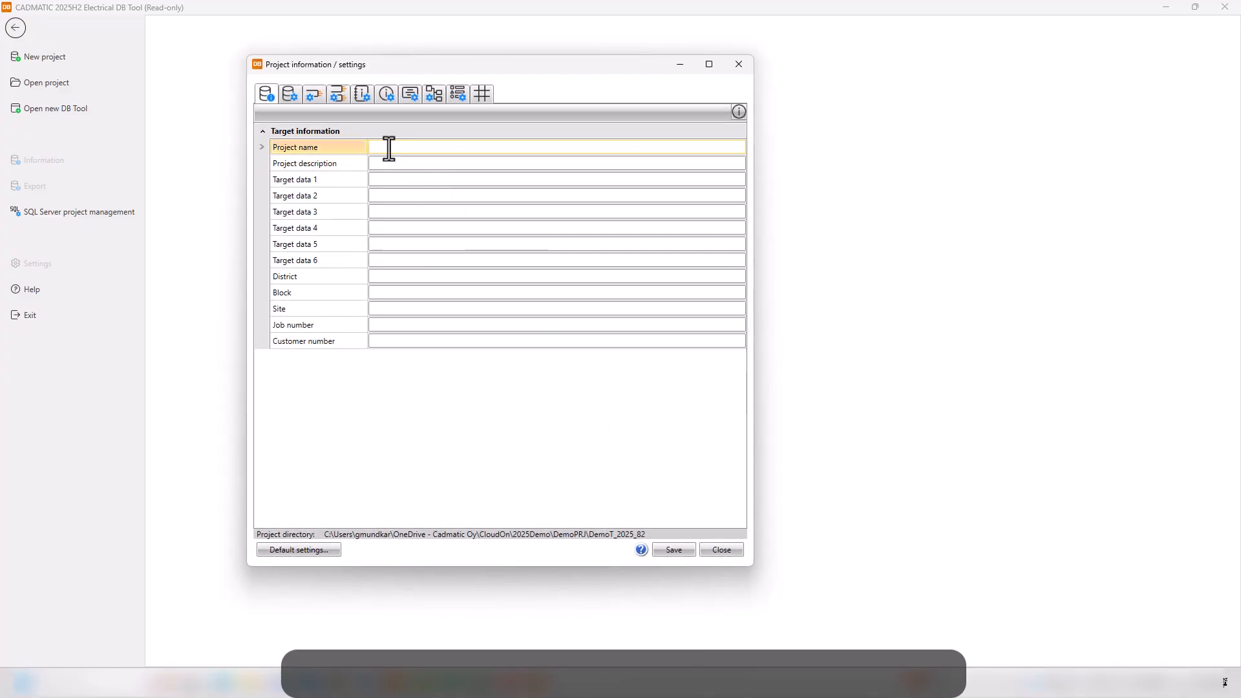
key(ctrl+v)
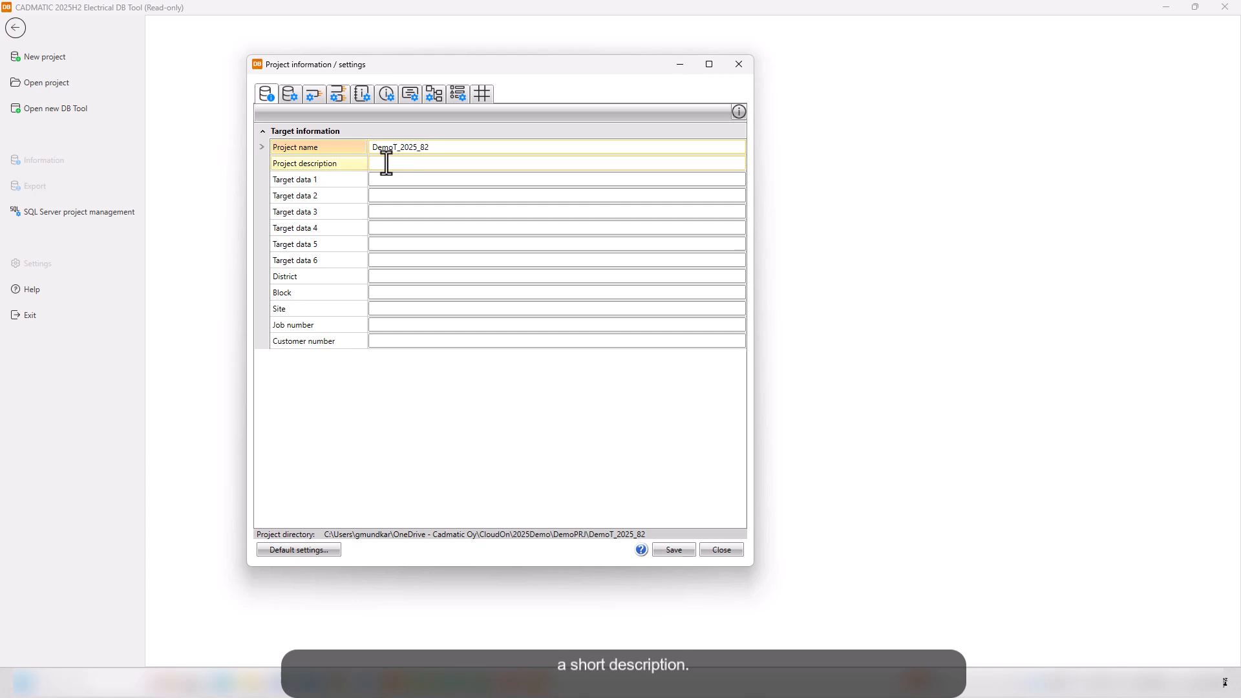
click(386, 163)
text(I)
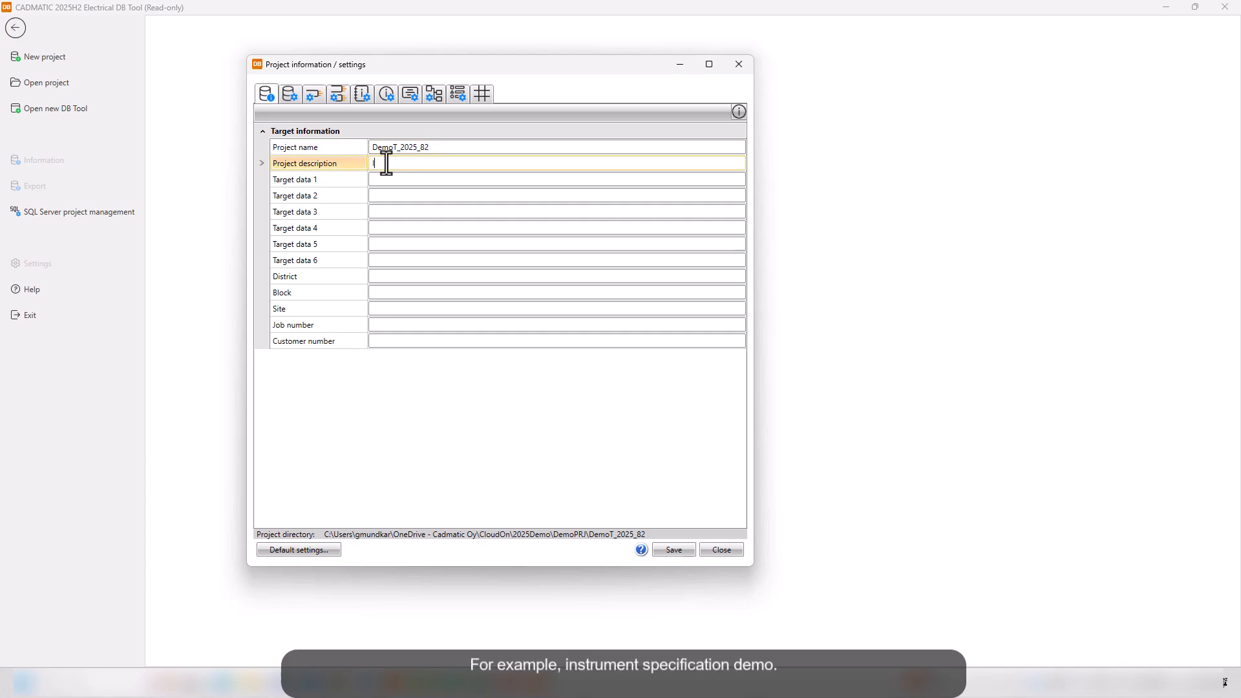
text(nstrume)
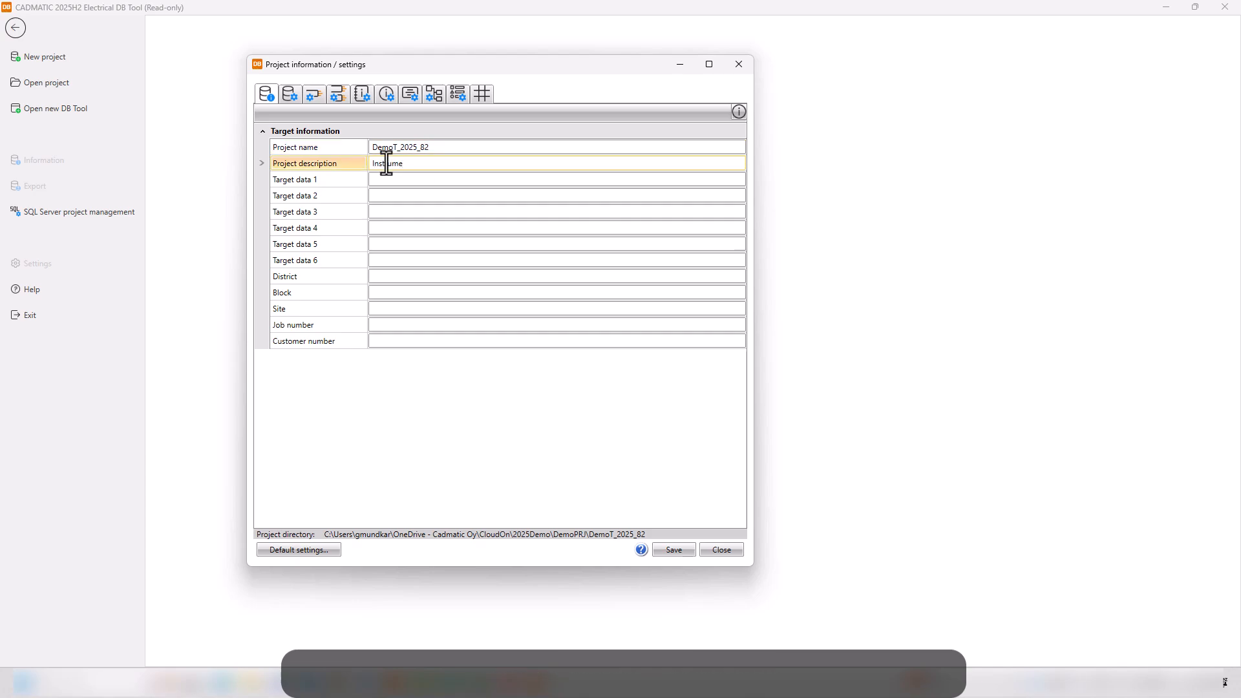
text(nt Specification Demo)
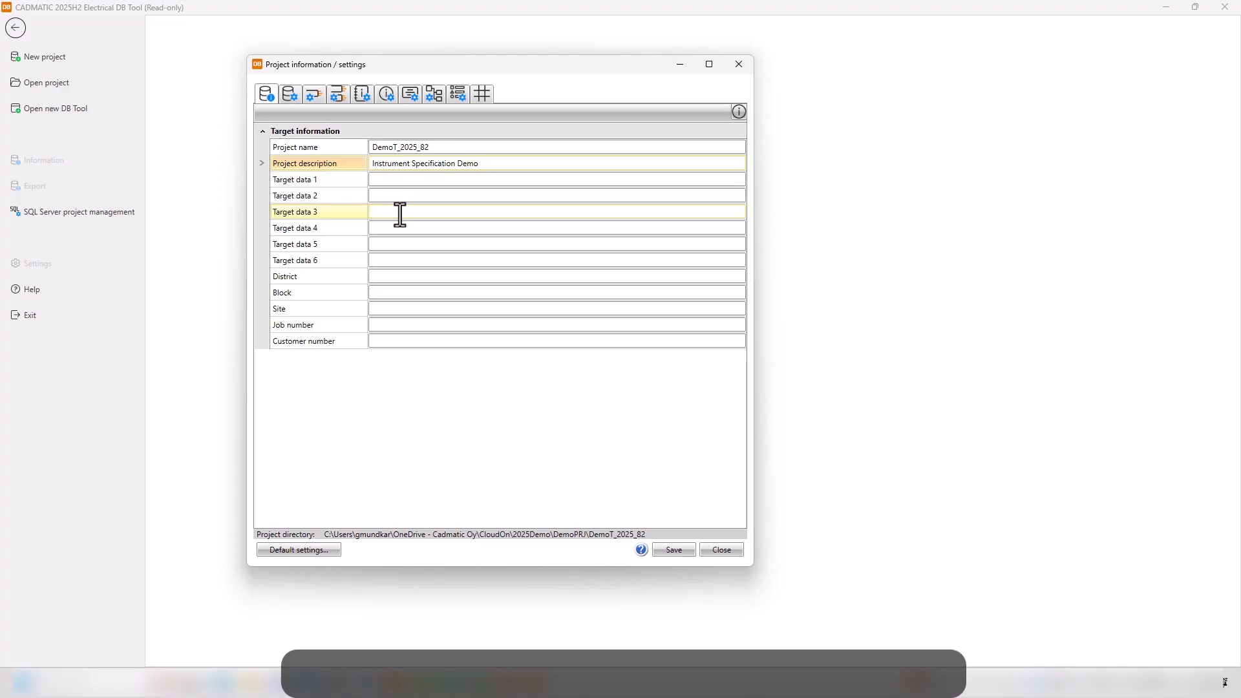
click(670, 550)
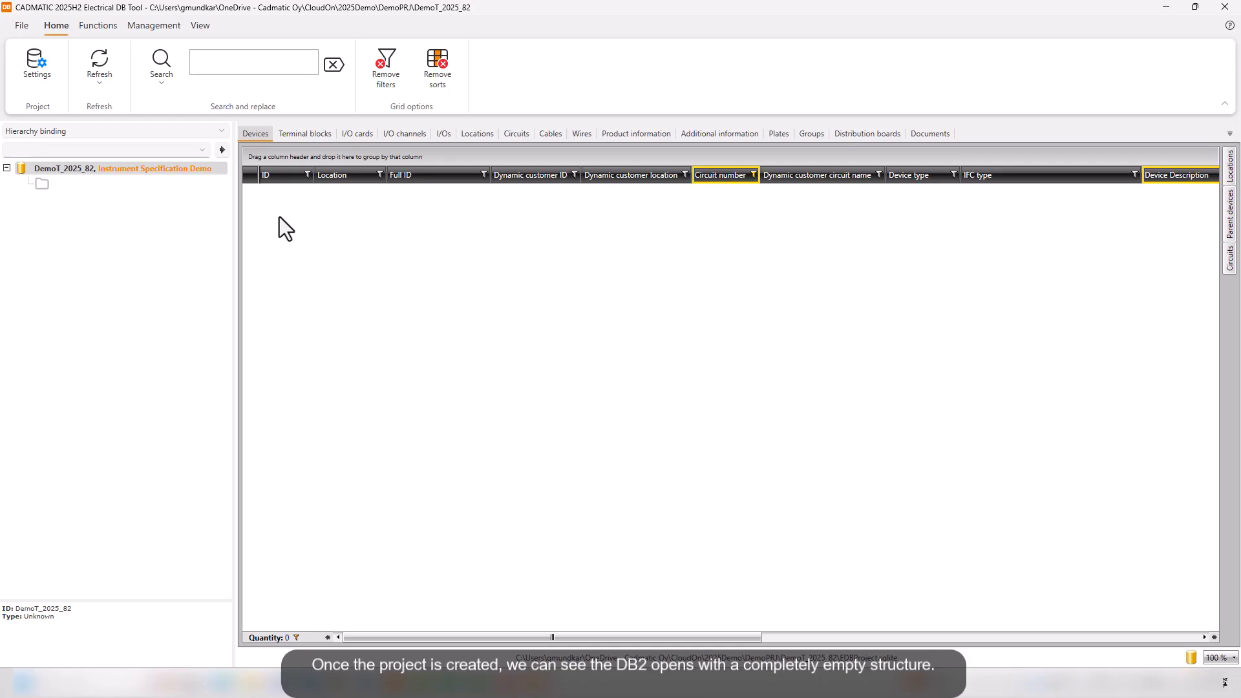
Remove the filters from the Devices and Documents grids, and clear the Document type grouping in the Documents grid
right_click(703, 175)
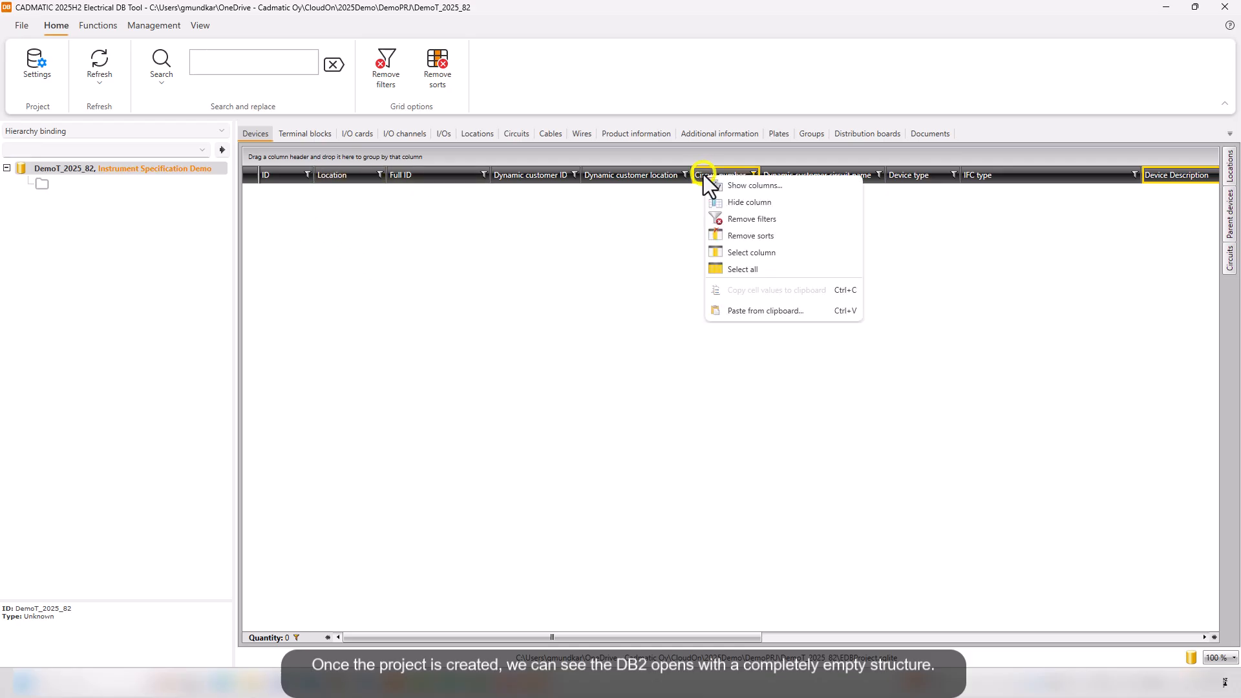
click(750, 218)
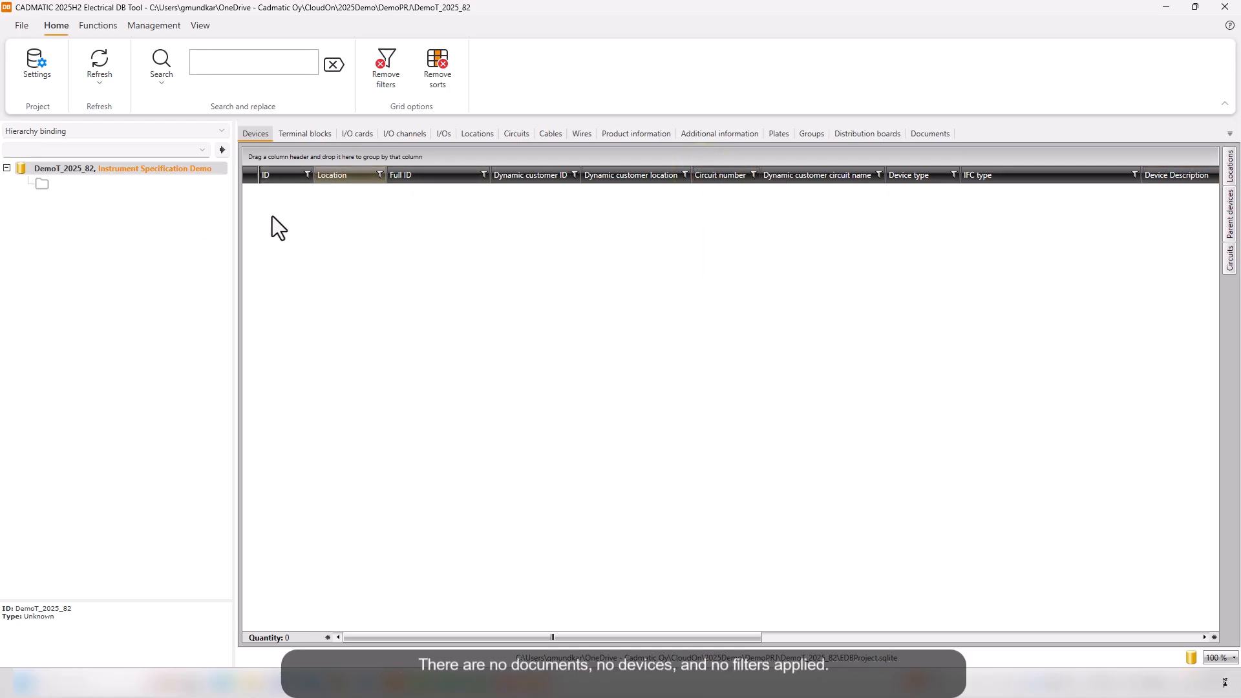
click(917, 133)
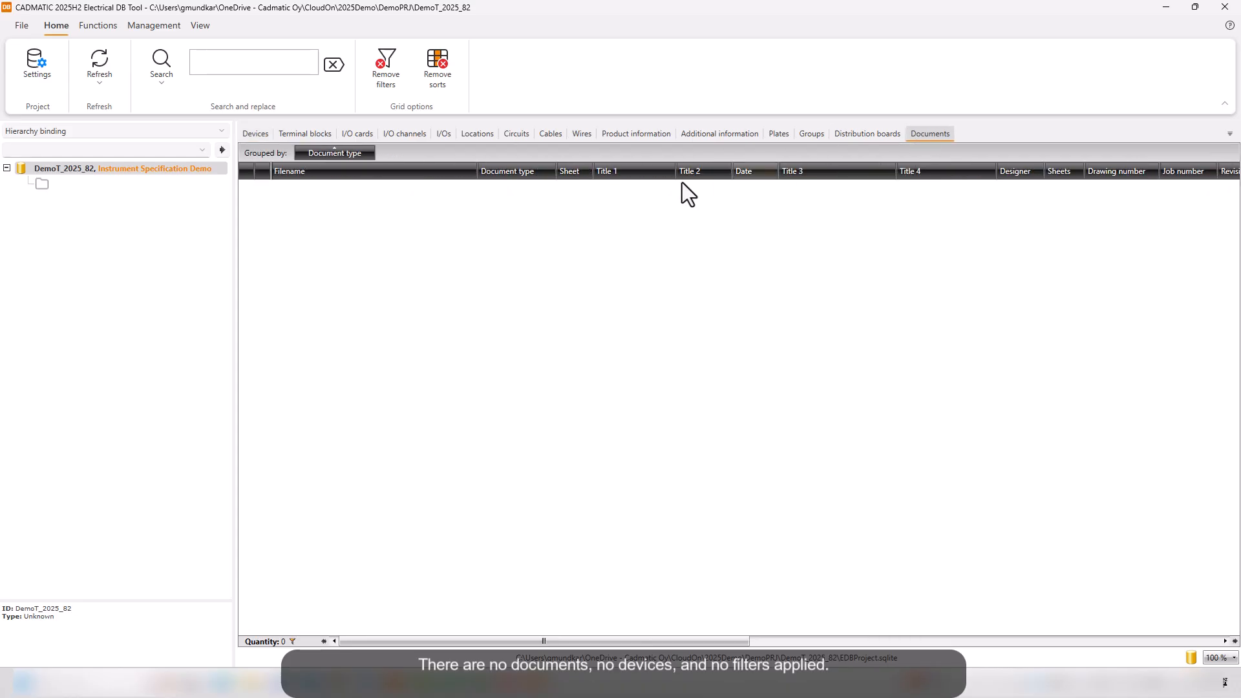
right_click(831, 175)
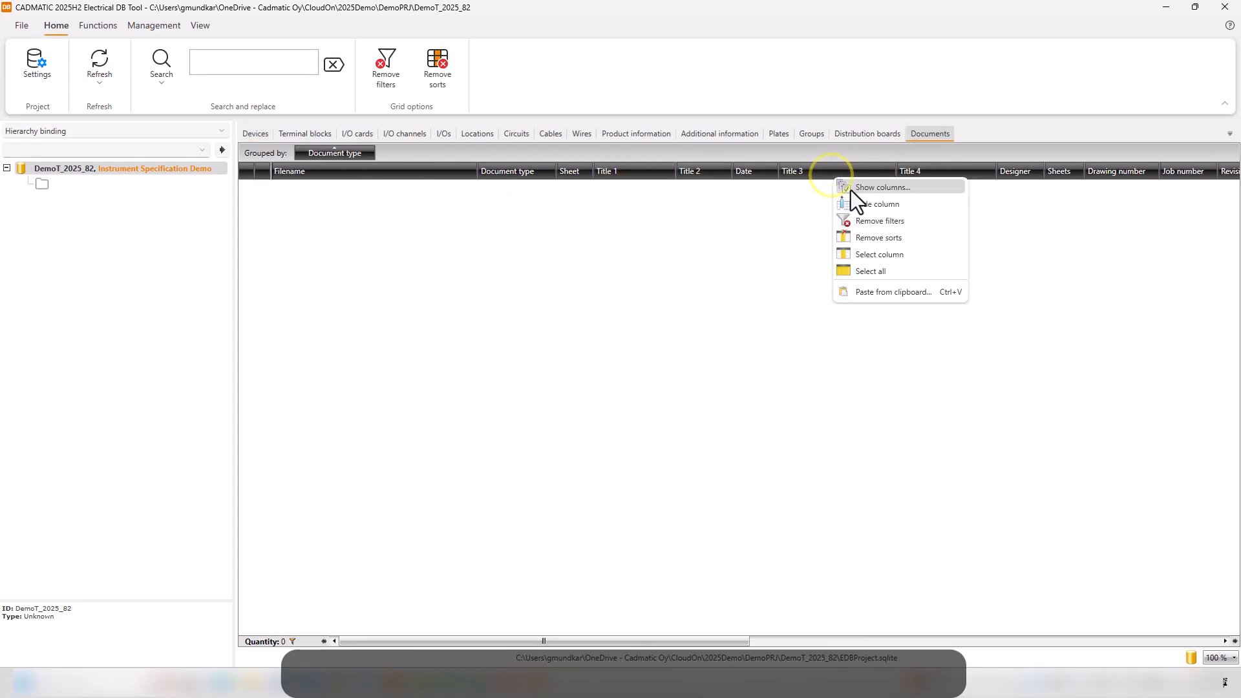
click(855, 224)
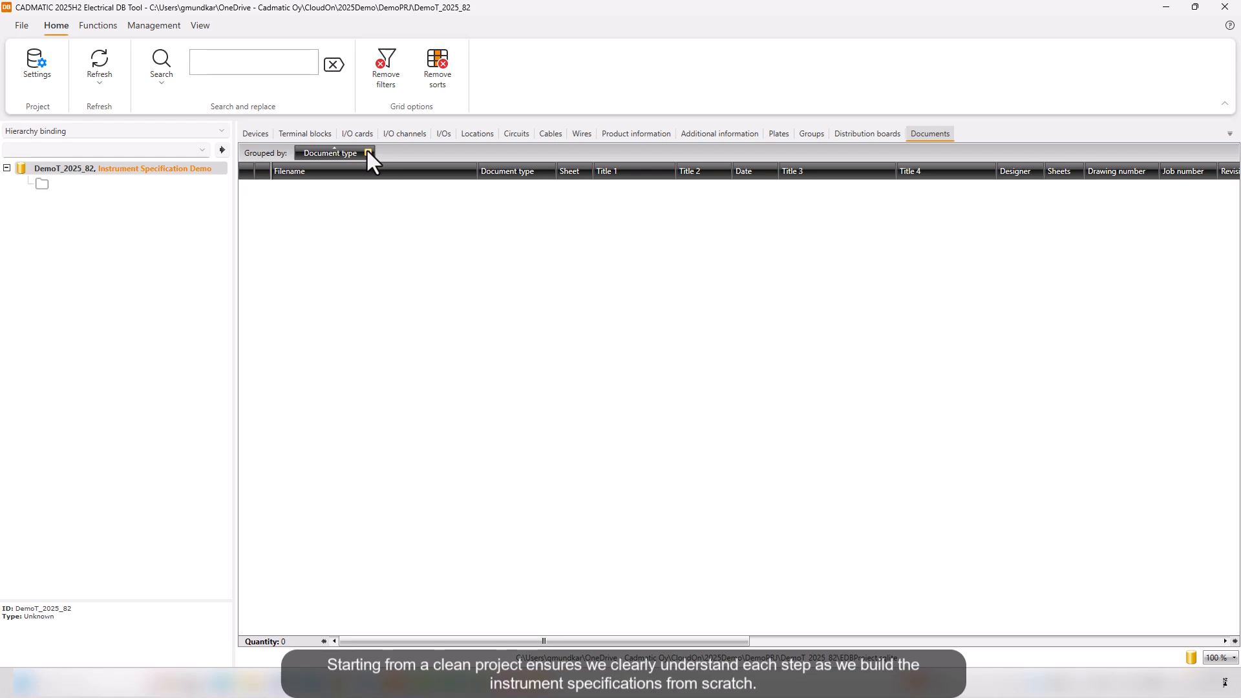
click(369, 153)
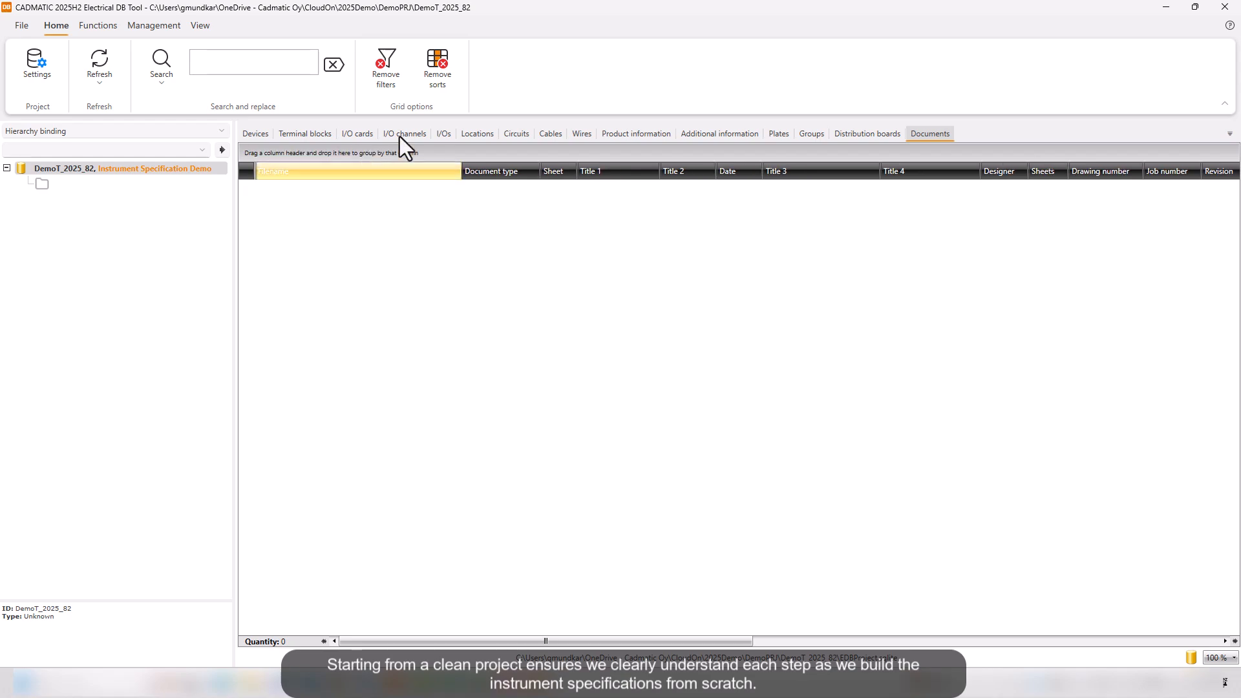
click(324, 128)
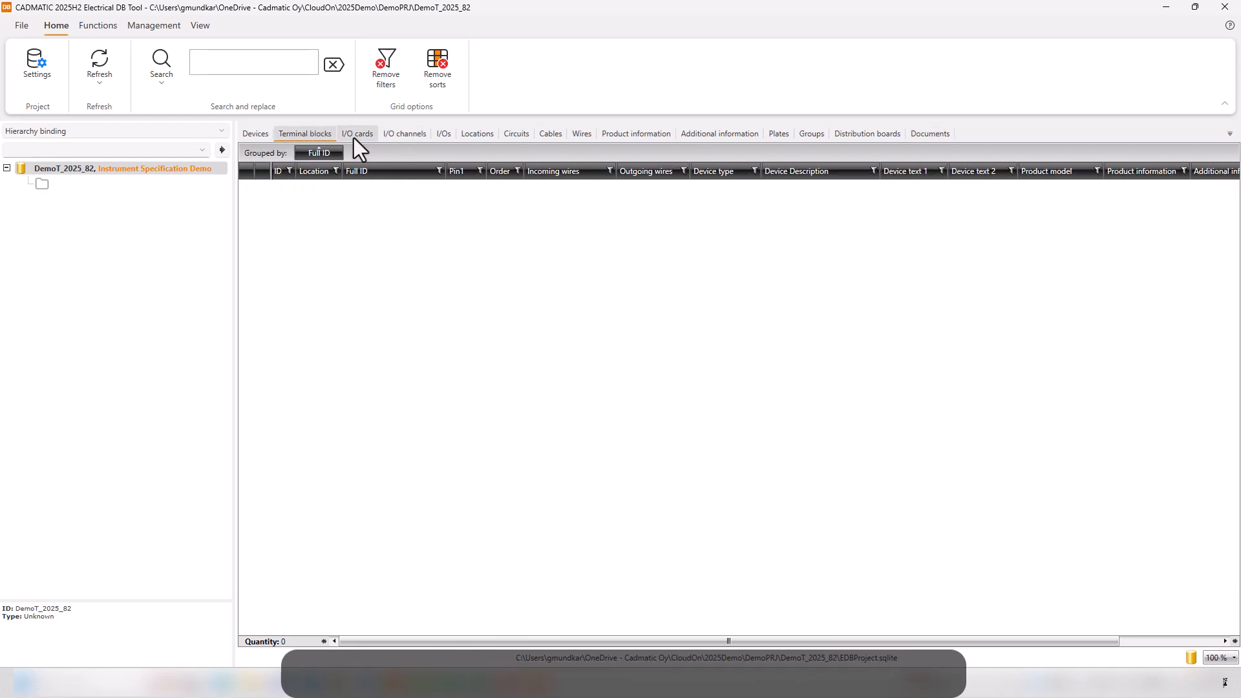
click(353, 138)
click(253, 133)
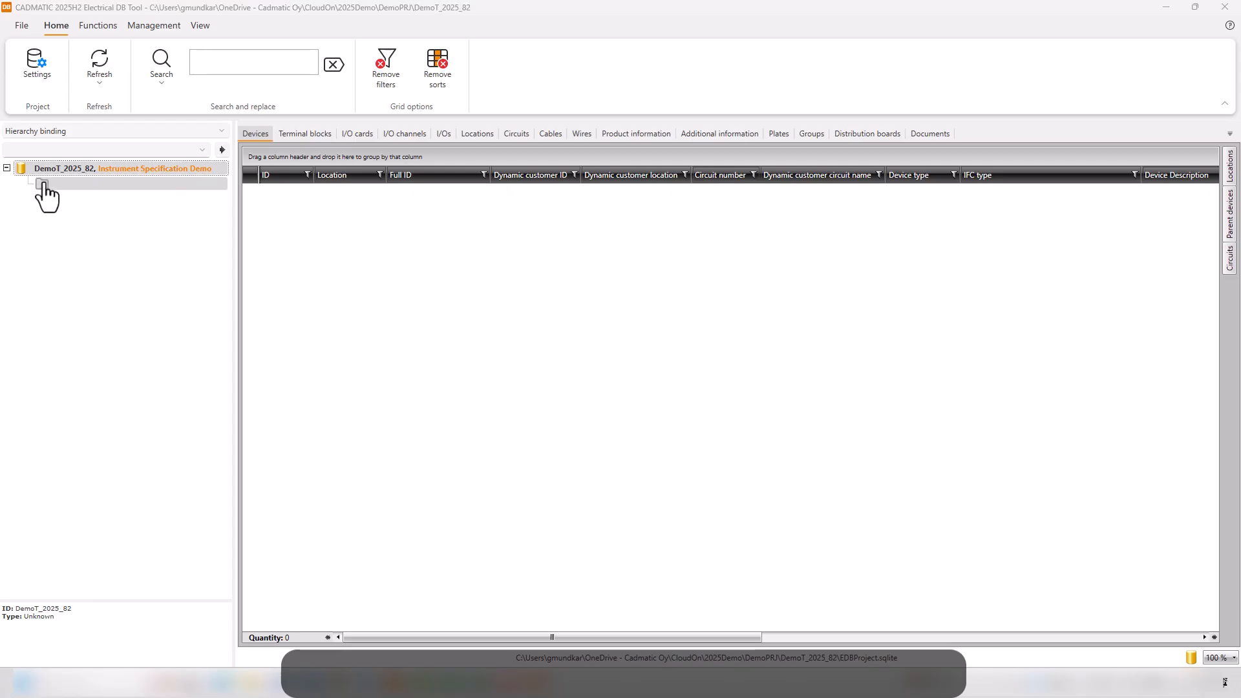
From import definition management, open the shared database definition INSTRUMENT INDEX_corrected_H1revF14 for editing
click(79, 170)
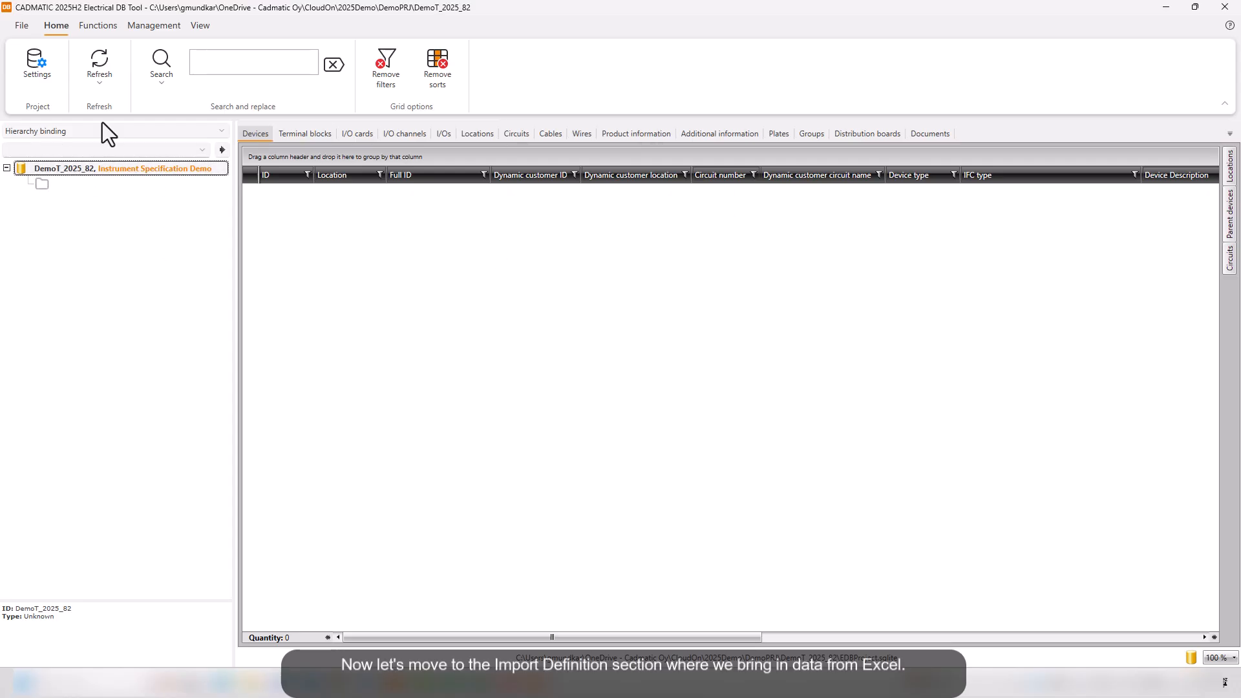
click(172, 29)
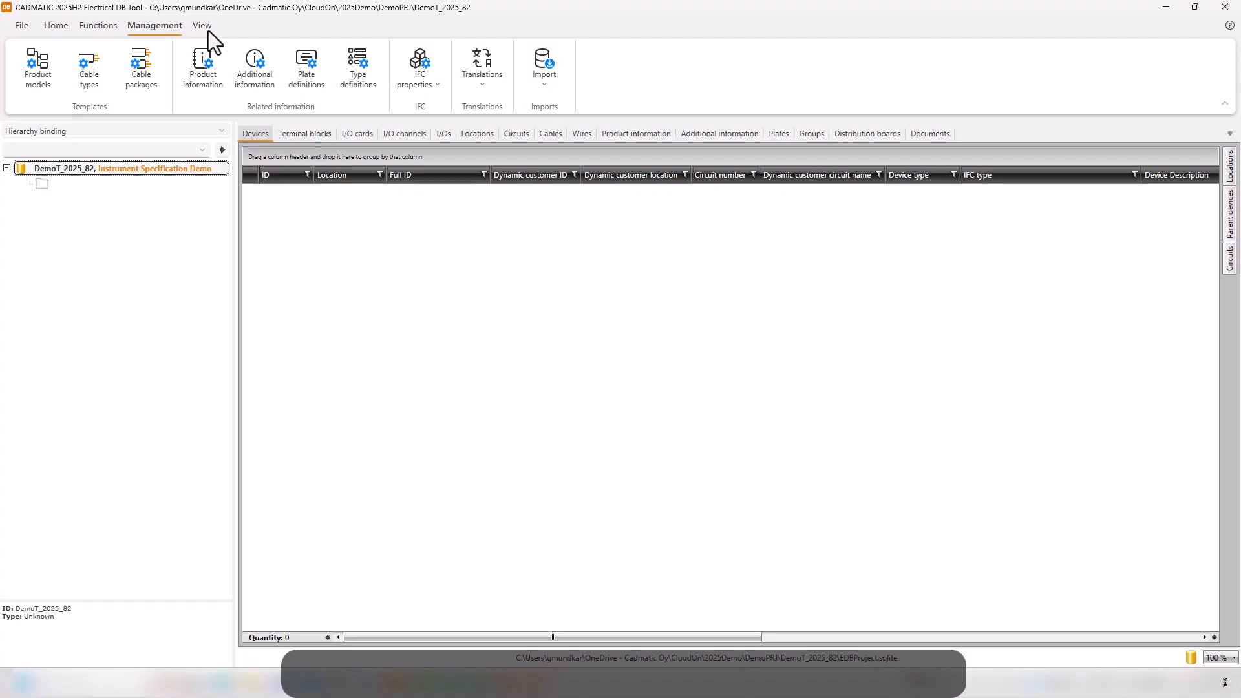
click(548, 88)
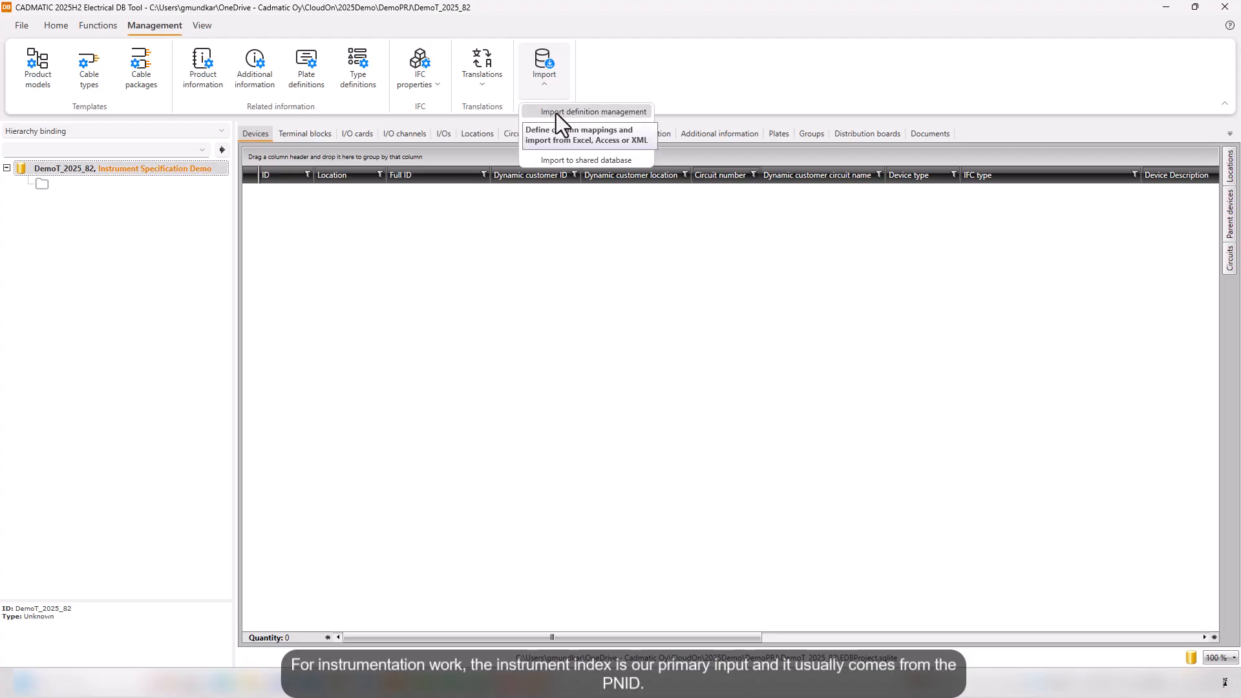
click(556, 113)
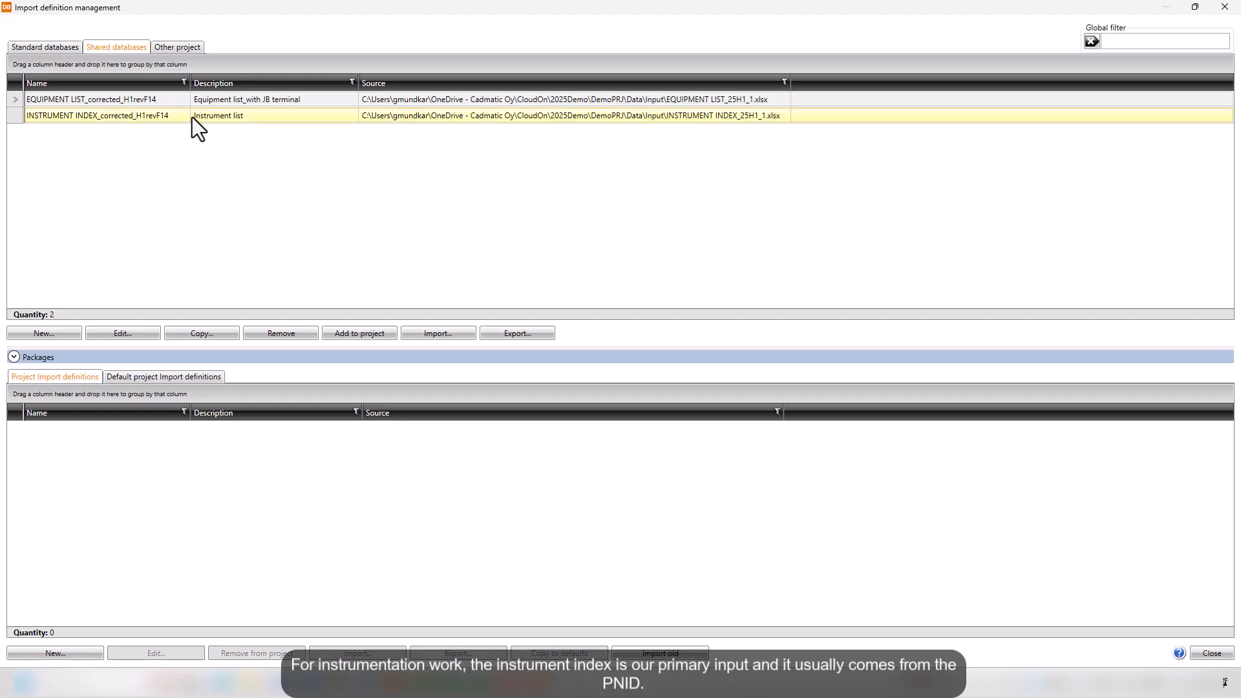
click(158, 119)
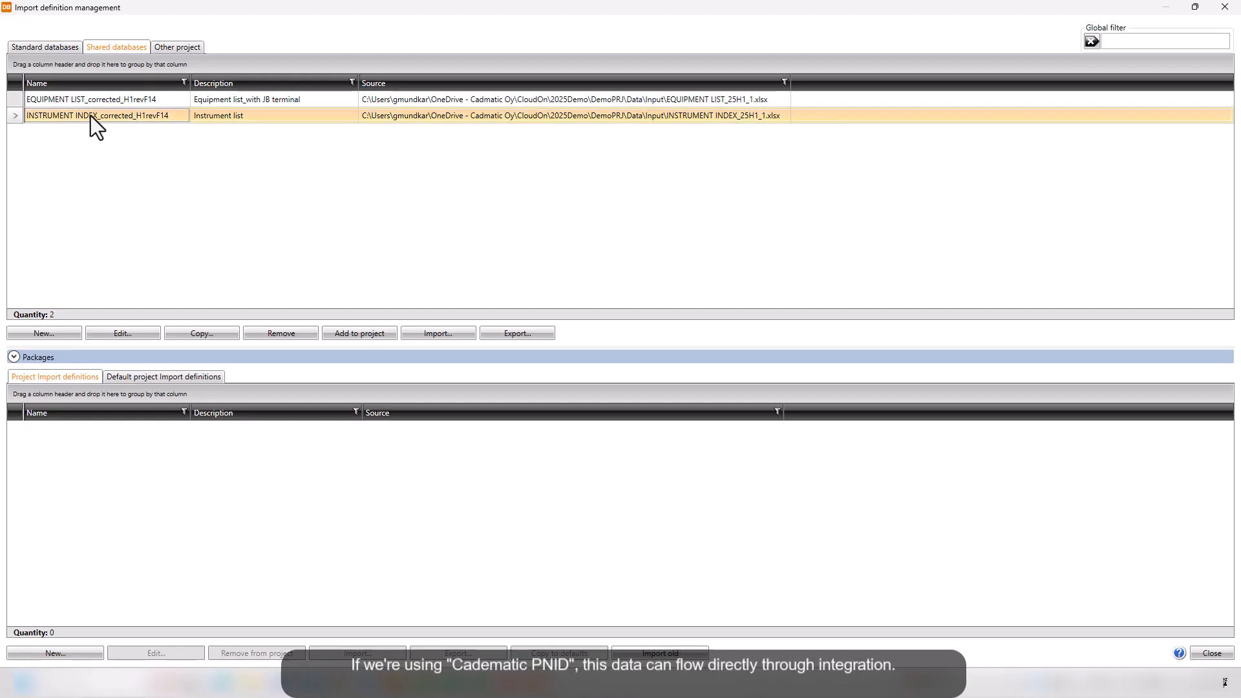
click(138, 332)
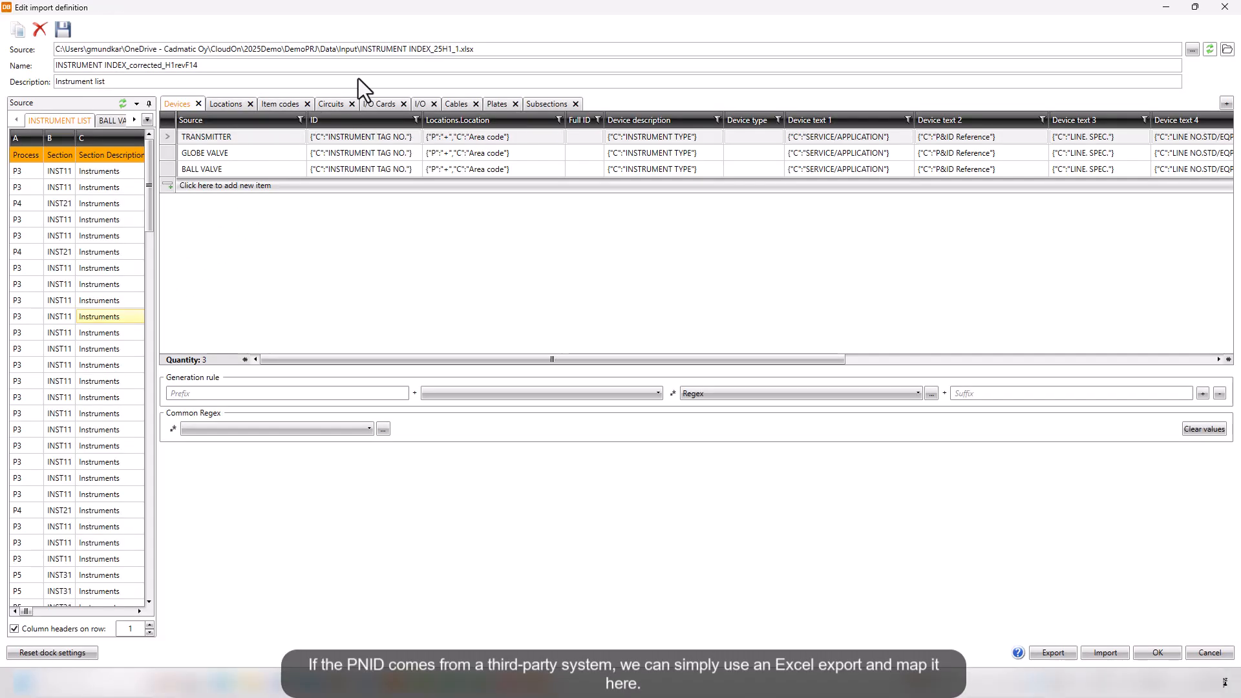
Examine the definition's Excel source path and look through the columns of the INSTRUMENT LIST source sheet
drag(70, 49, 451, 54)
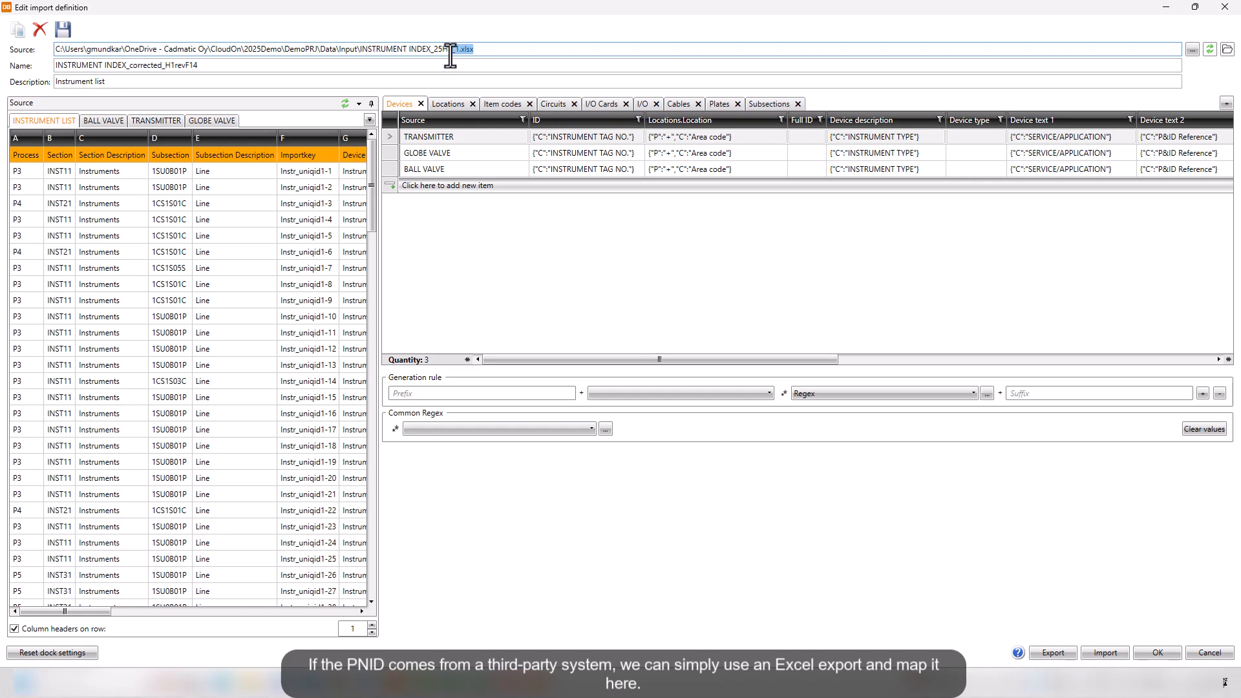
click(524, 47)
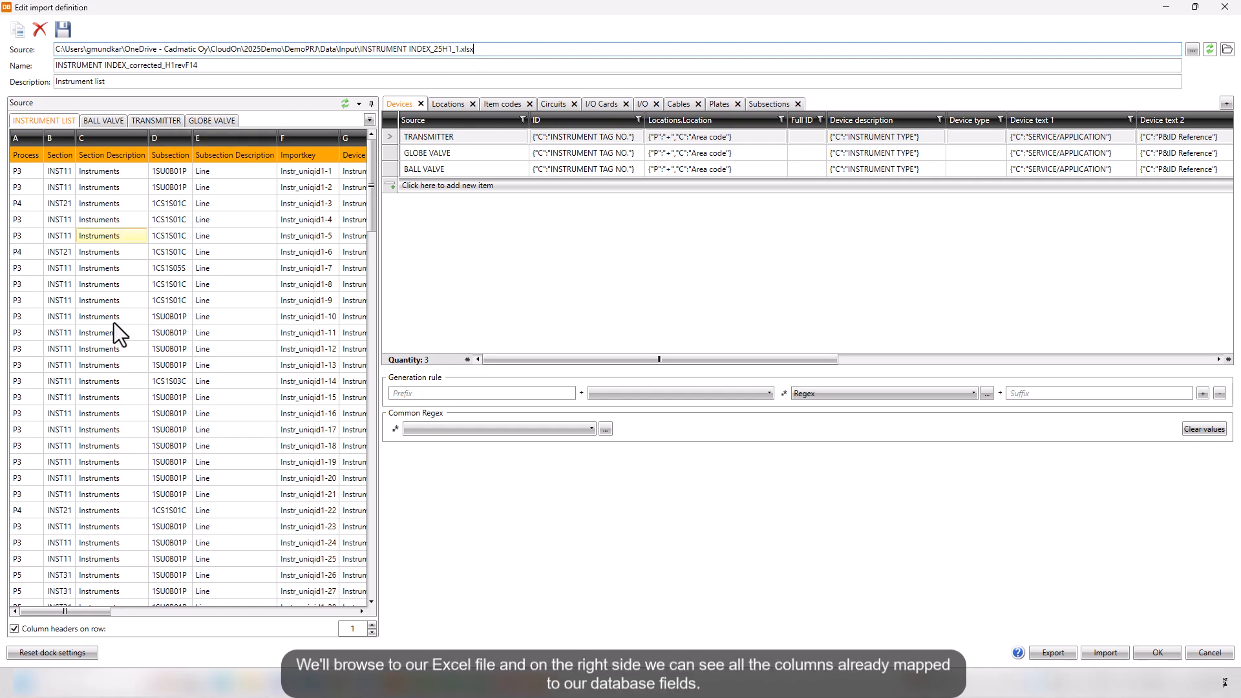
drag(86, 613, 199, 614)
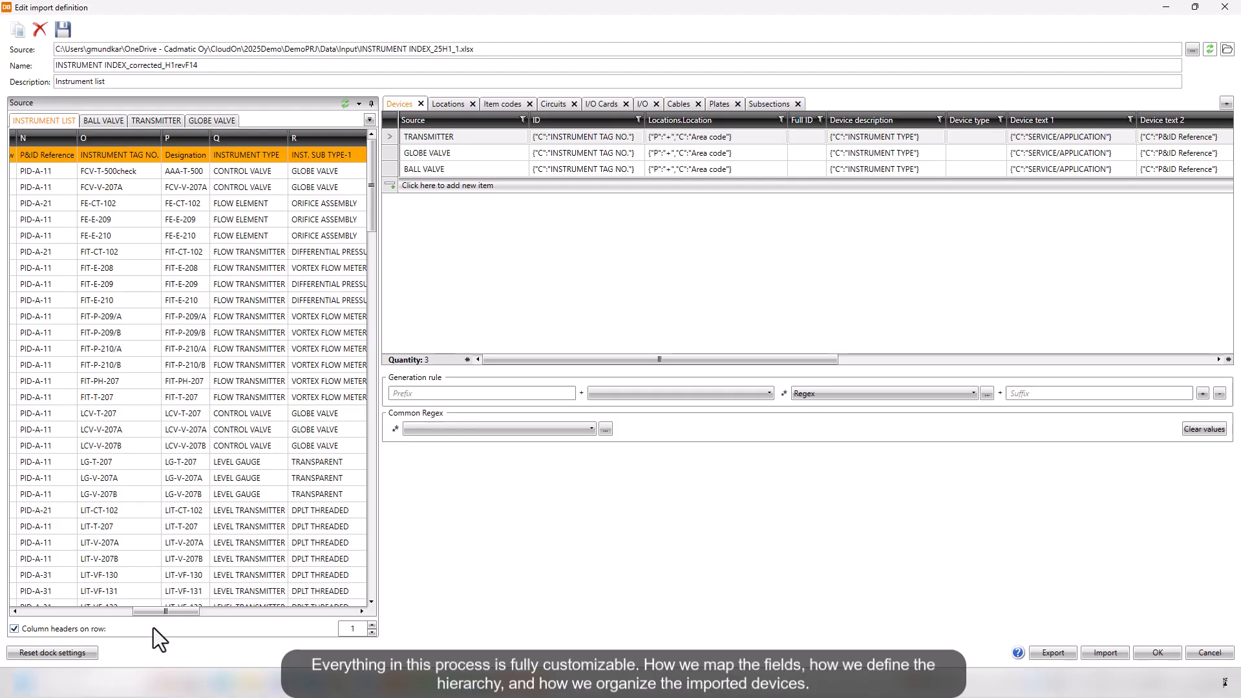
drag(155, 617, 255, 616)
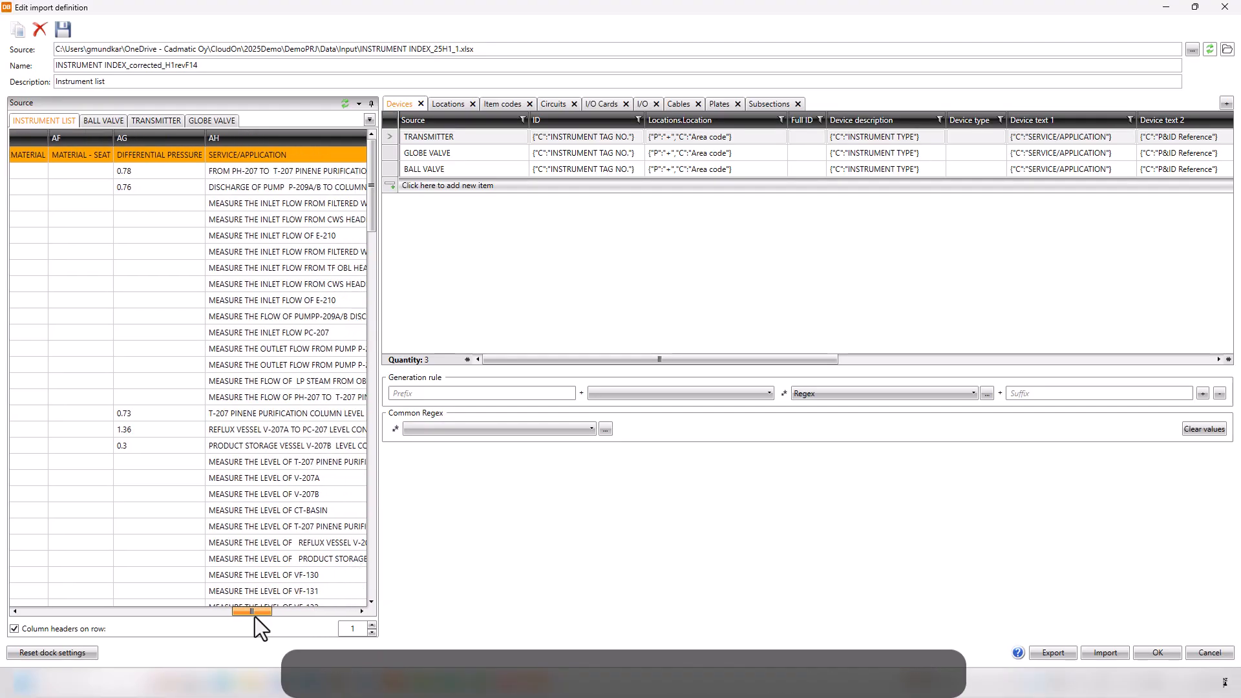
Import the instrument index data into the project through the preview, close the import definition windows and refresh the project
click(1098, 652)
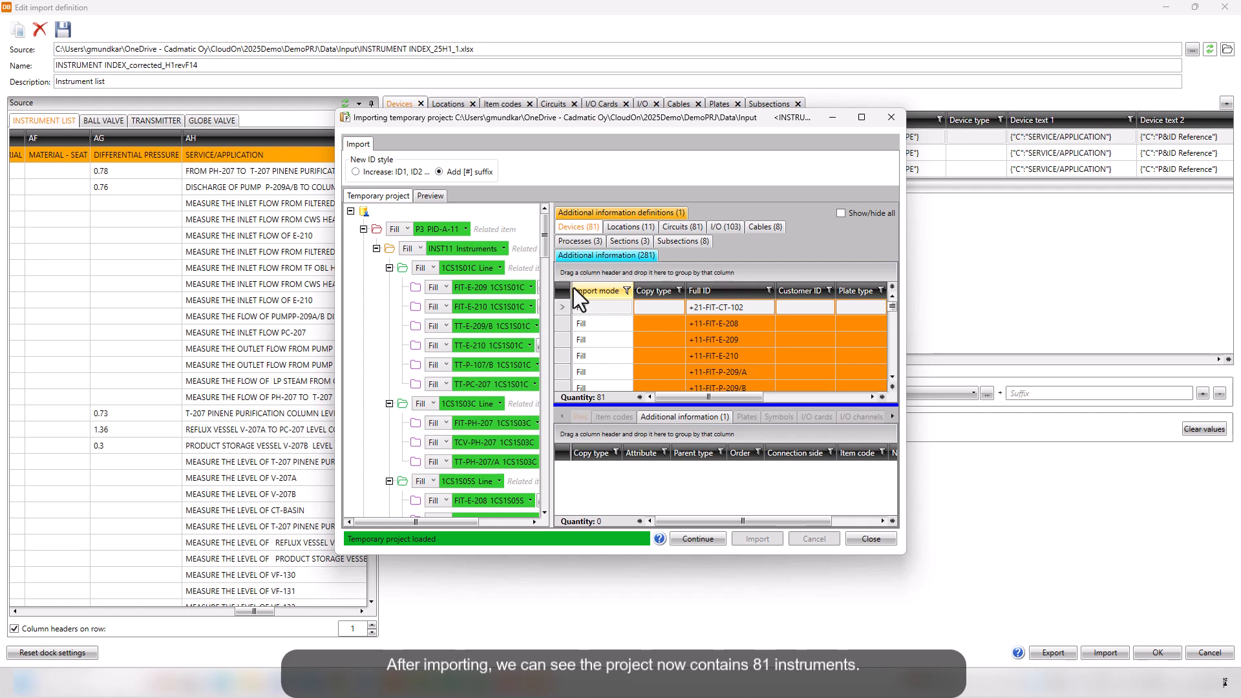
click(693, 543)
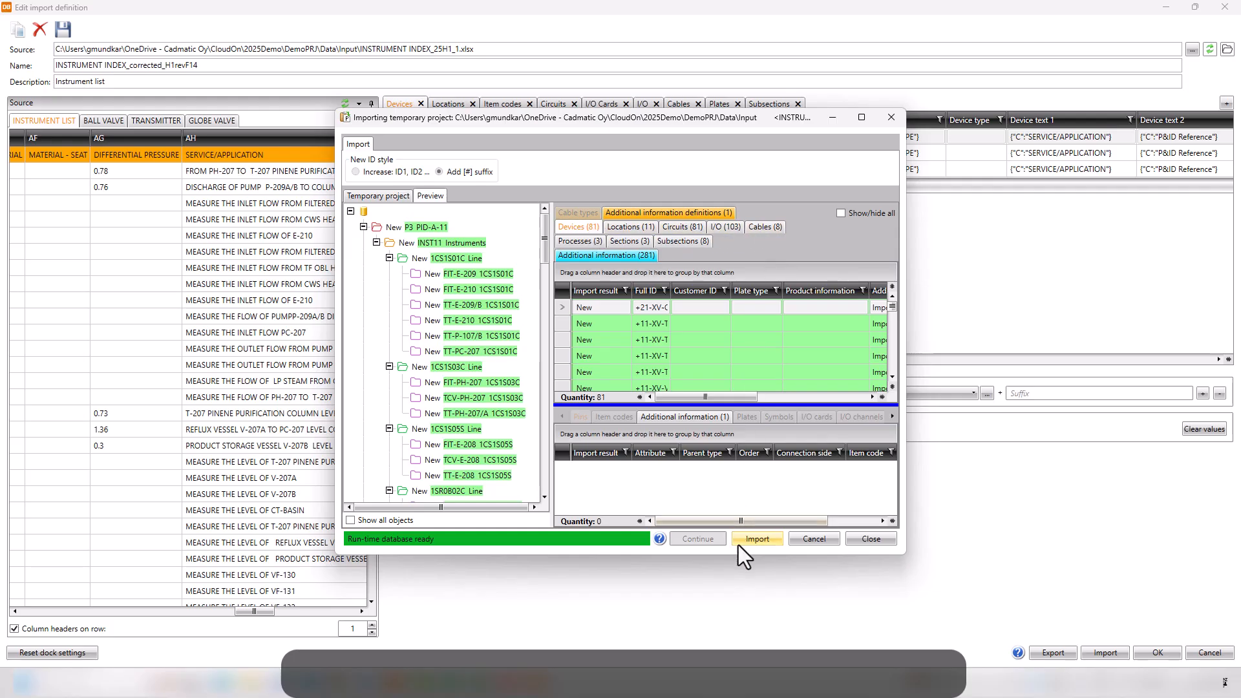
click(753, 539)
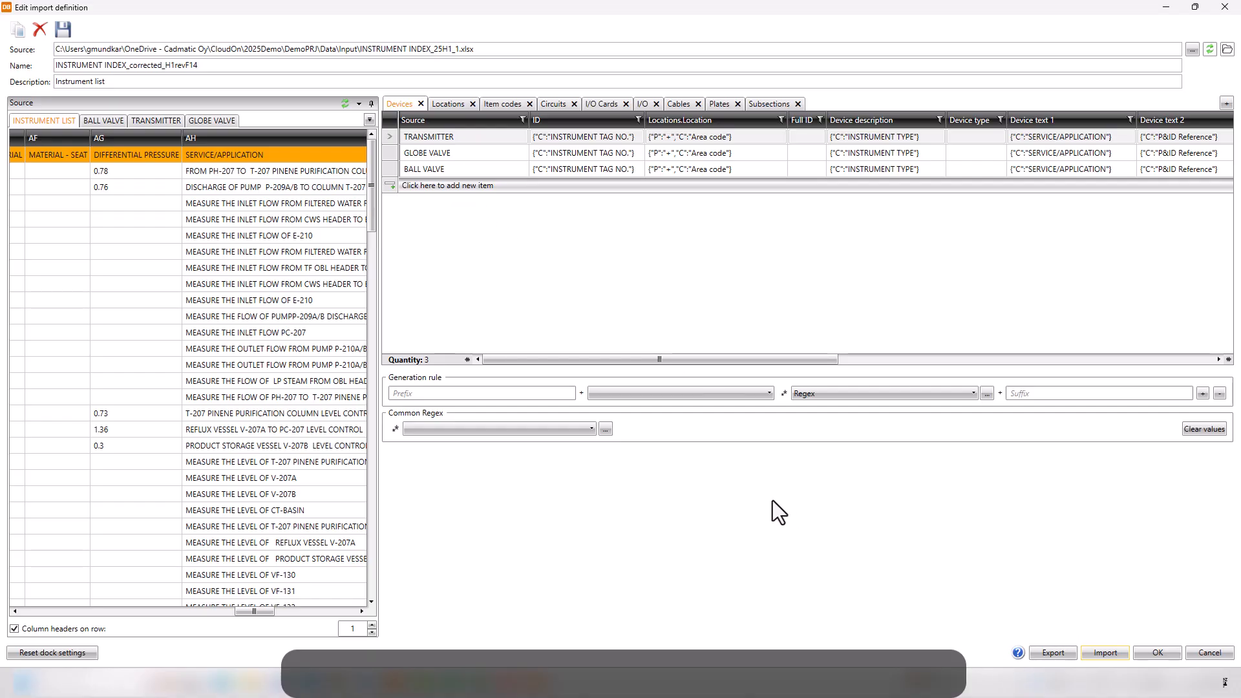
click(1150, 653)
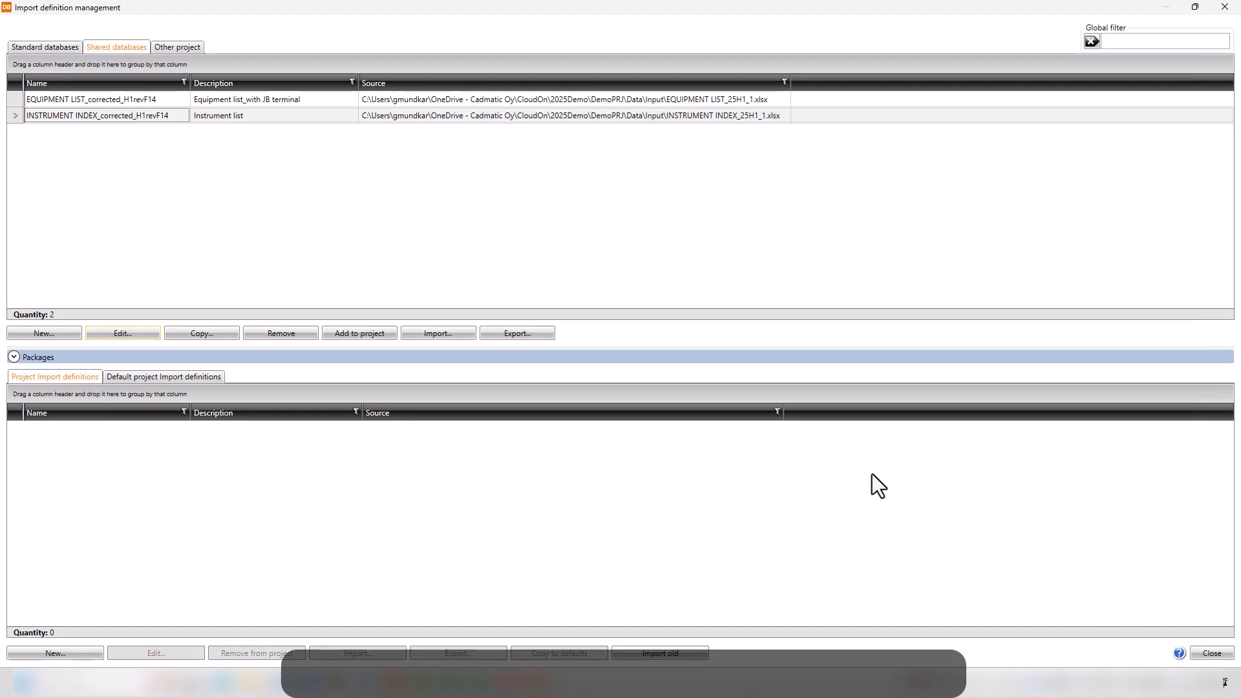
click(1211, 653)
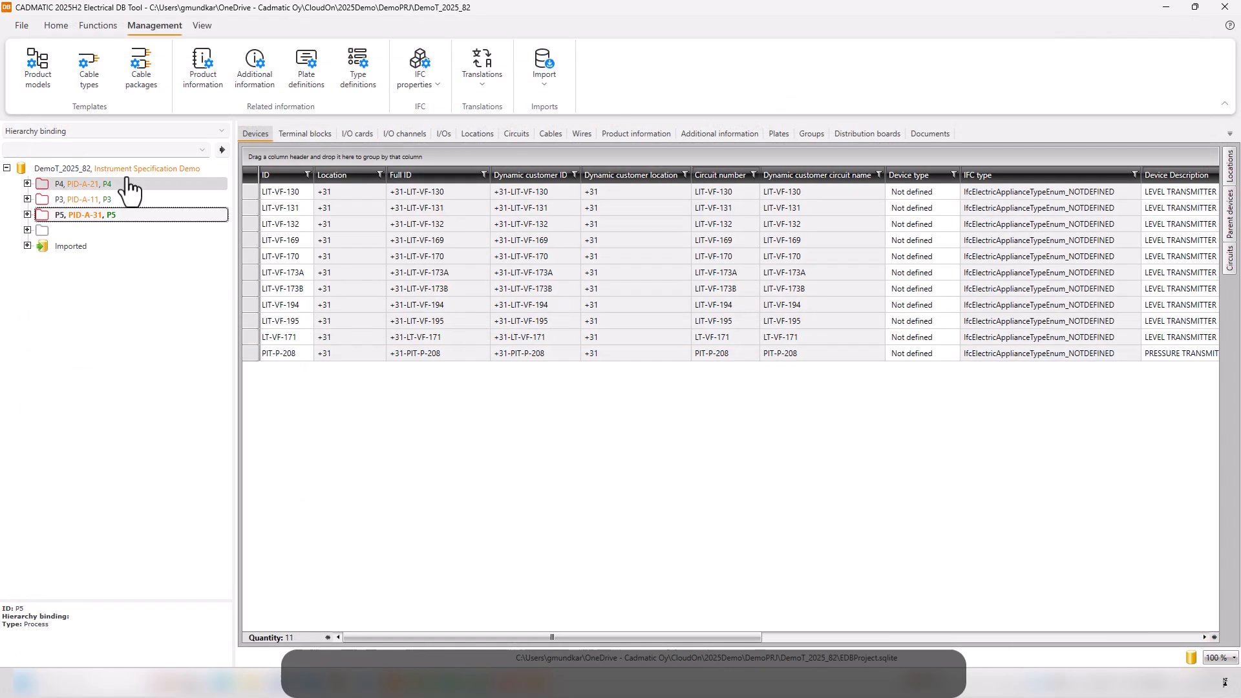
click(64, 23)
click(101, 64)
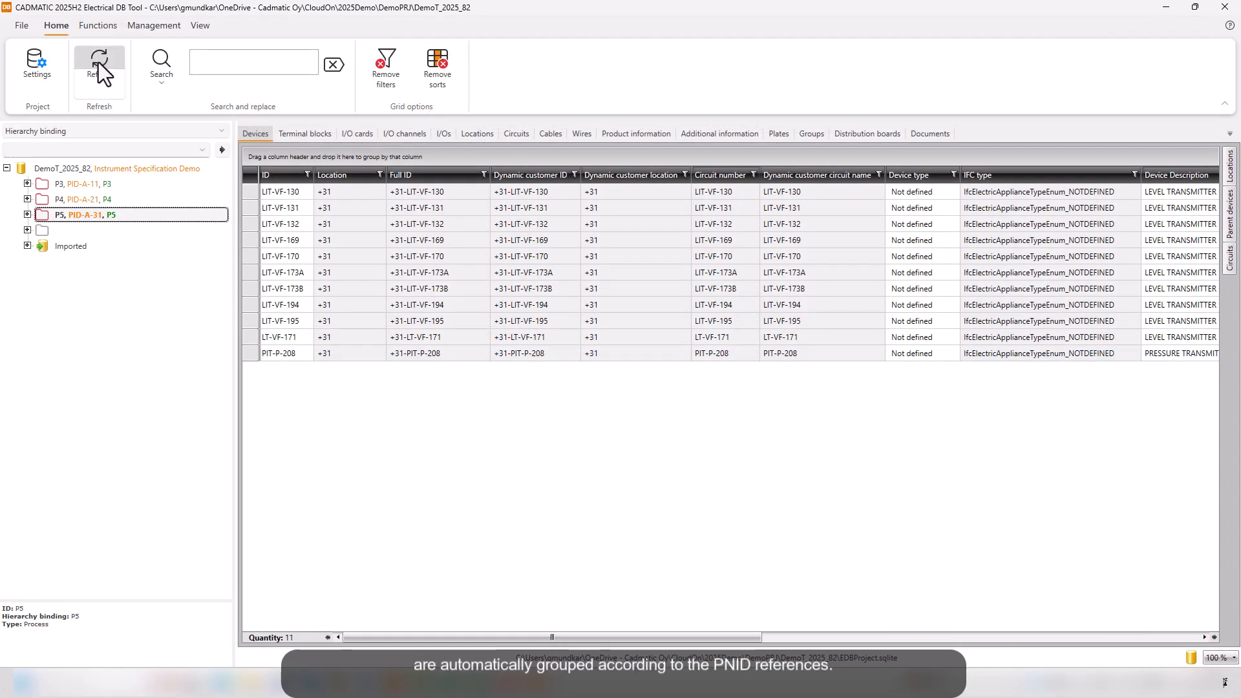
Select the P3, PID-A-11 process in the hierarchy and expand it down to the lines under INST11
click(101, 185)
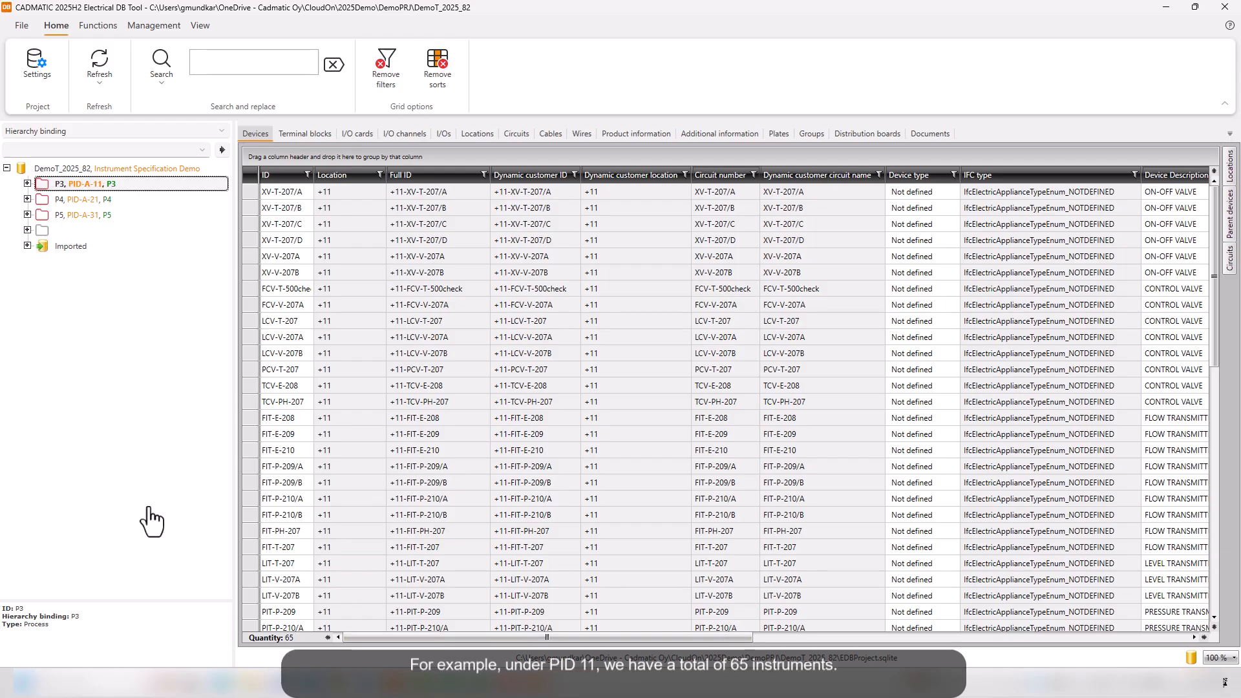
click(27, 184)
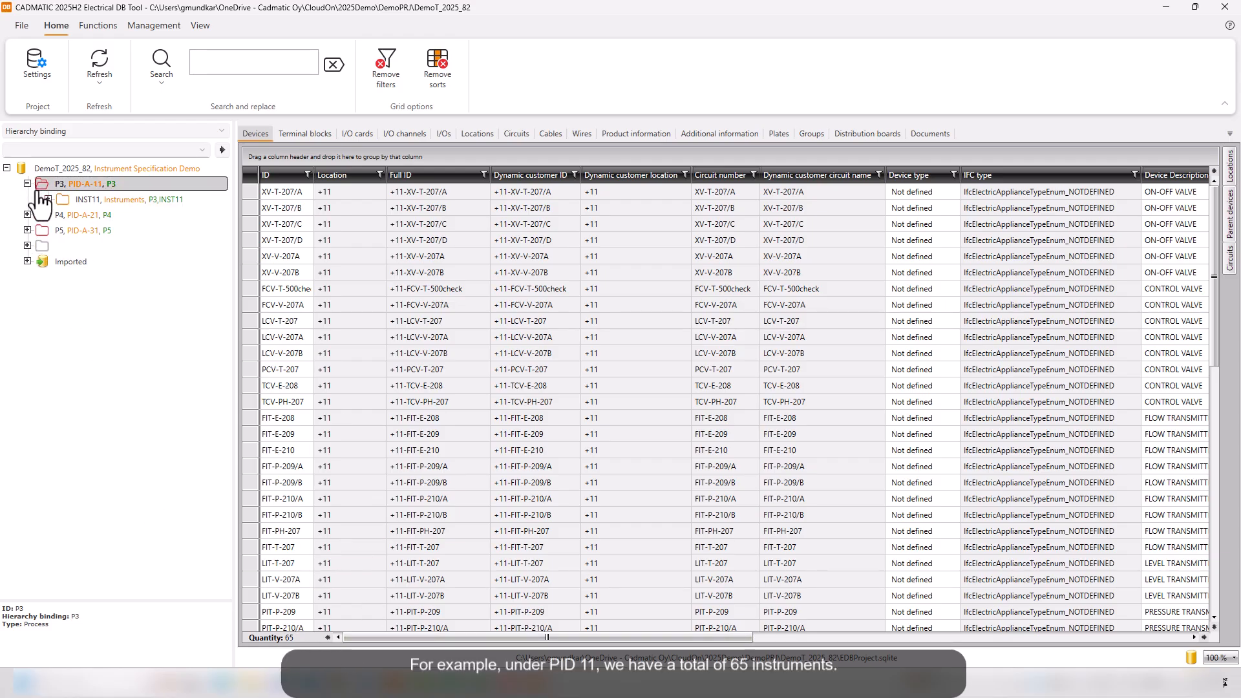
click(48, 199)
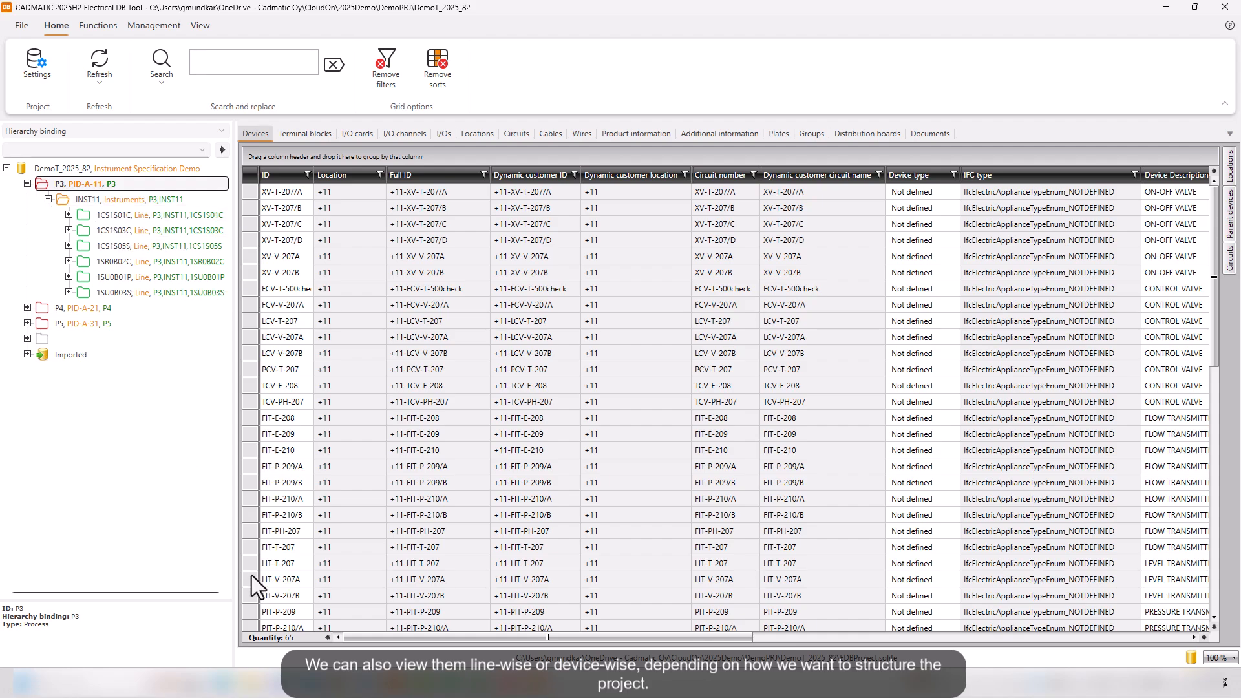
Filter the Devices grid by device description to show only PRESSURE TRANSMITTER entries
drag(367, 639, 439, 637)
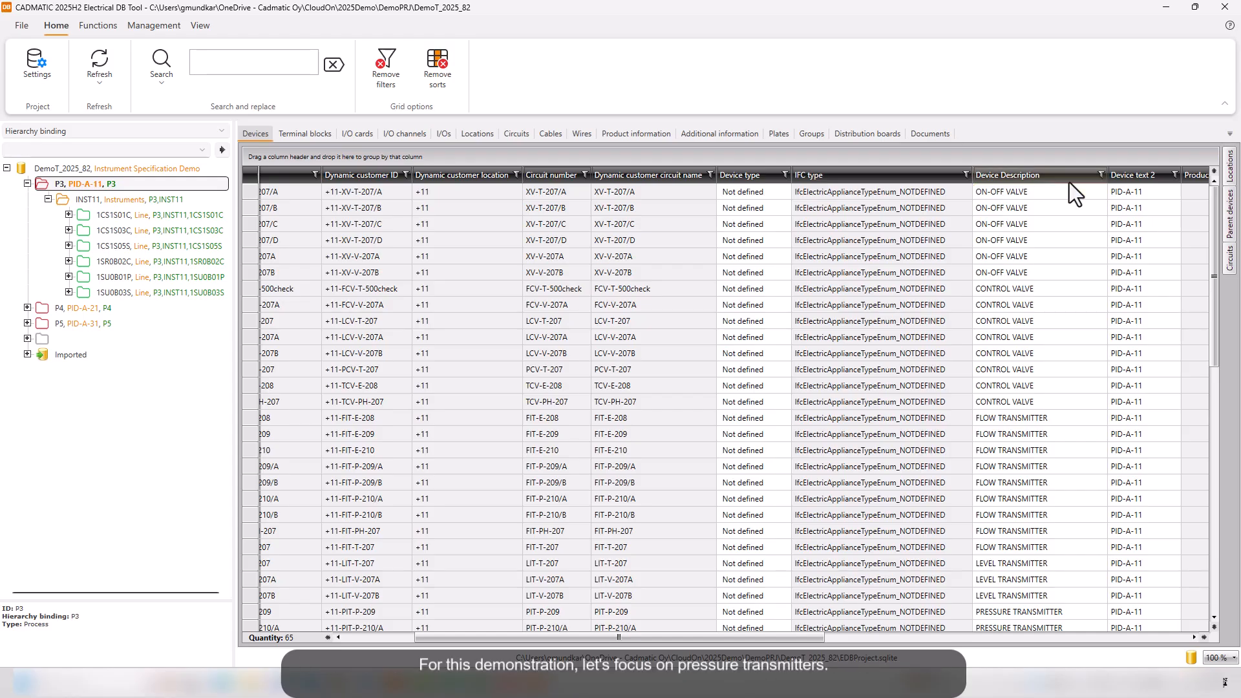
click(1101, 175)
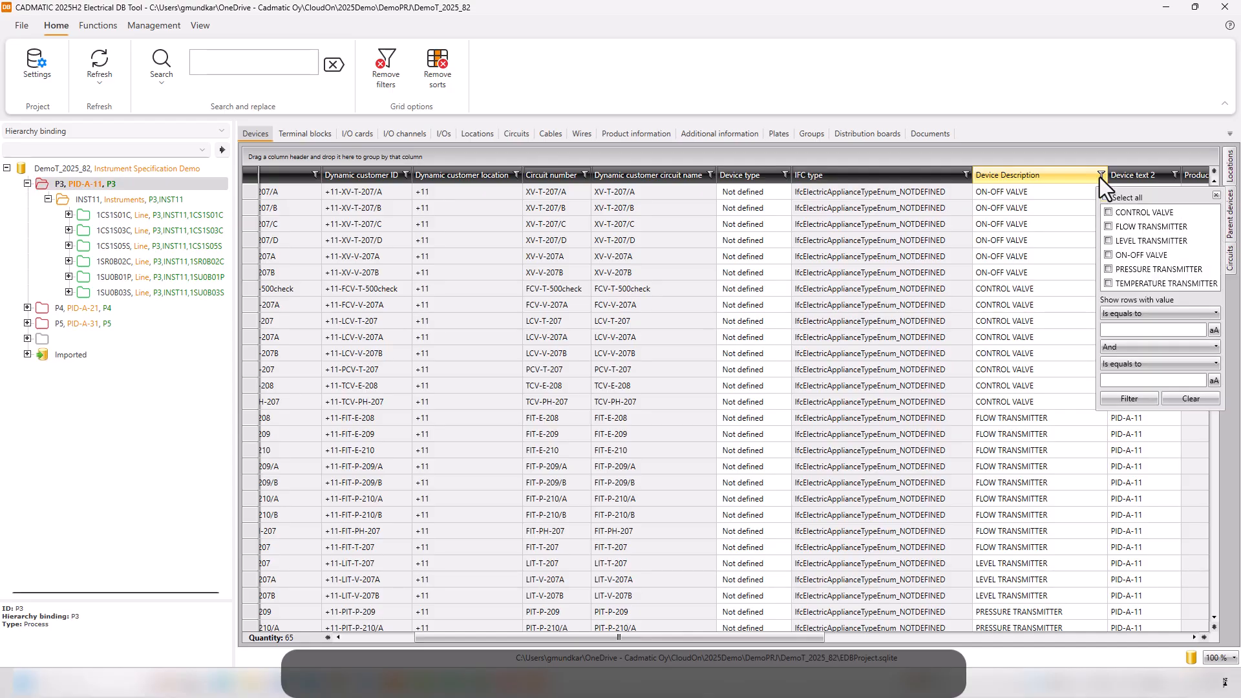
click(1122, 269)
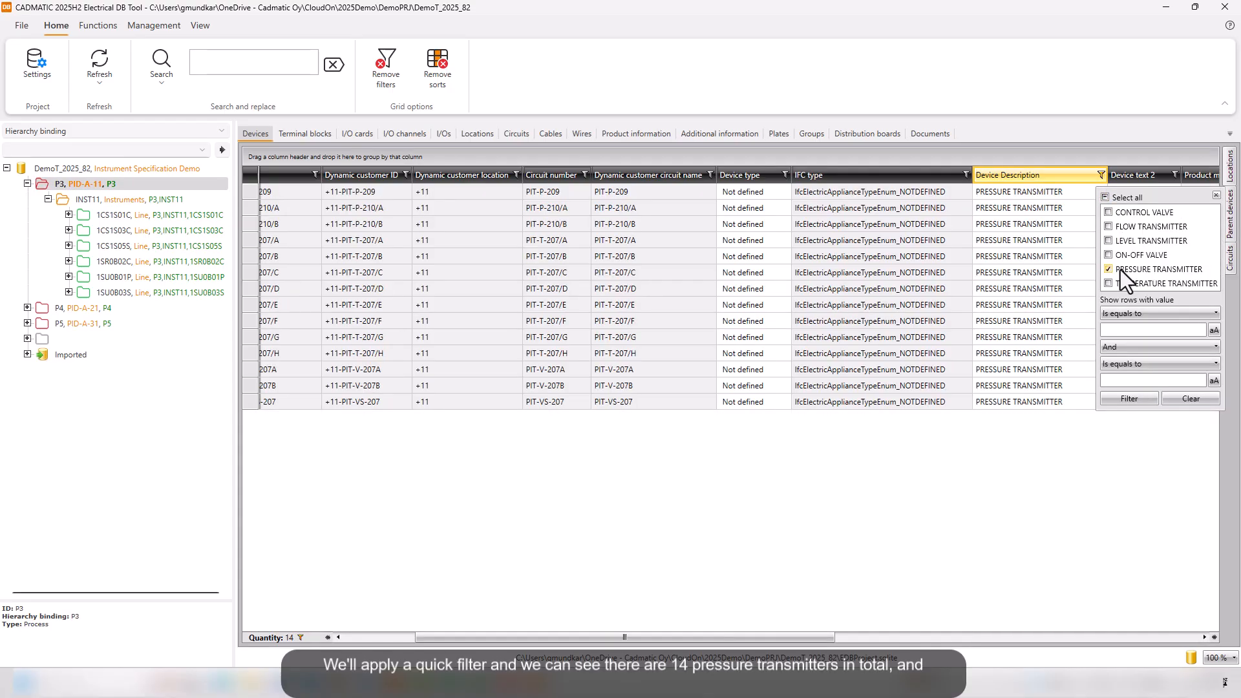
click(734, 480)
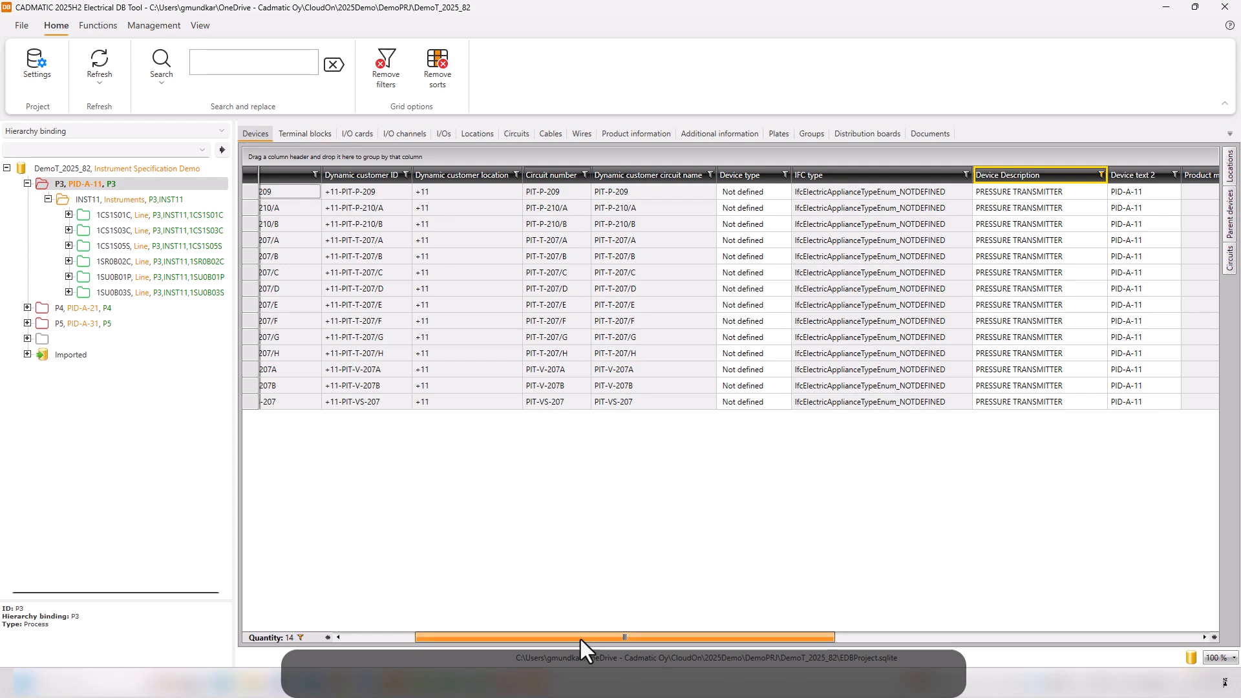
Filter the pressure transmitters further to those whose Full ID contains "-T-"
drag(580, 638, 484, 644)
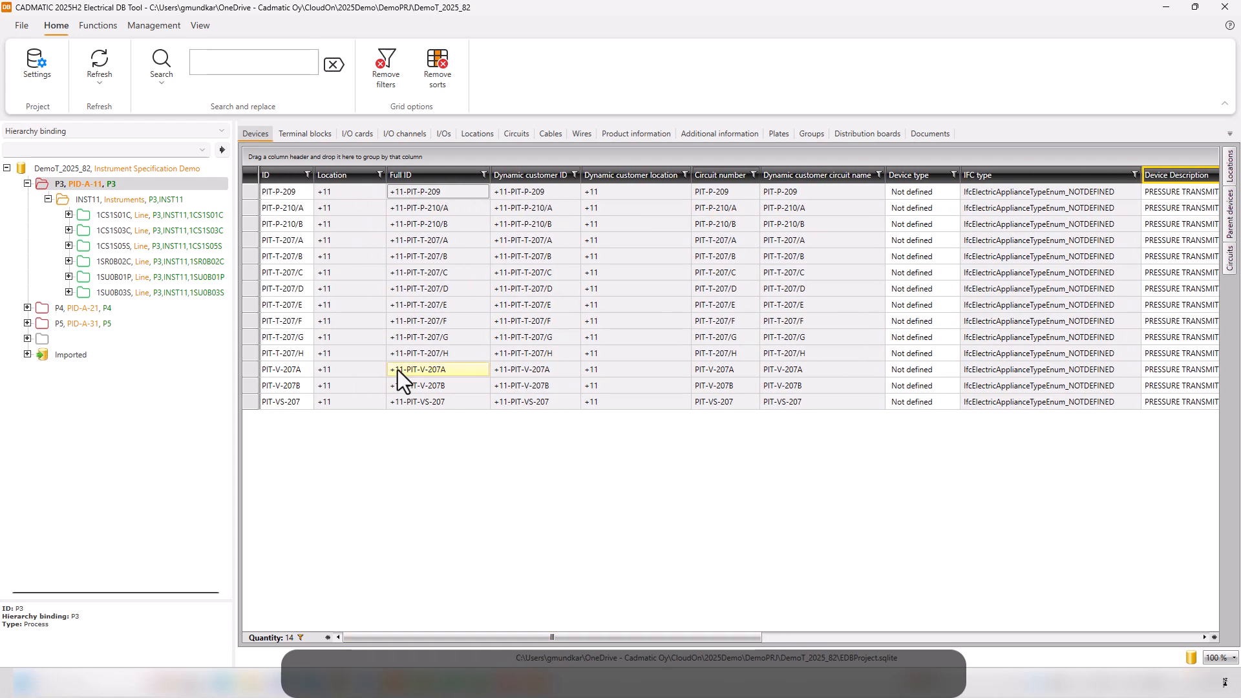
click(484, 174)
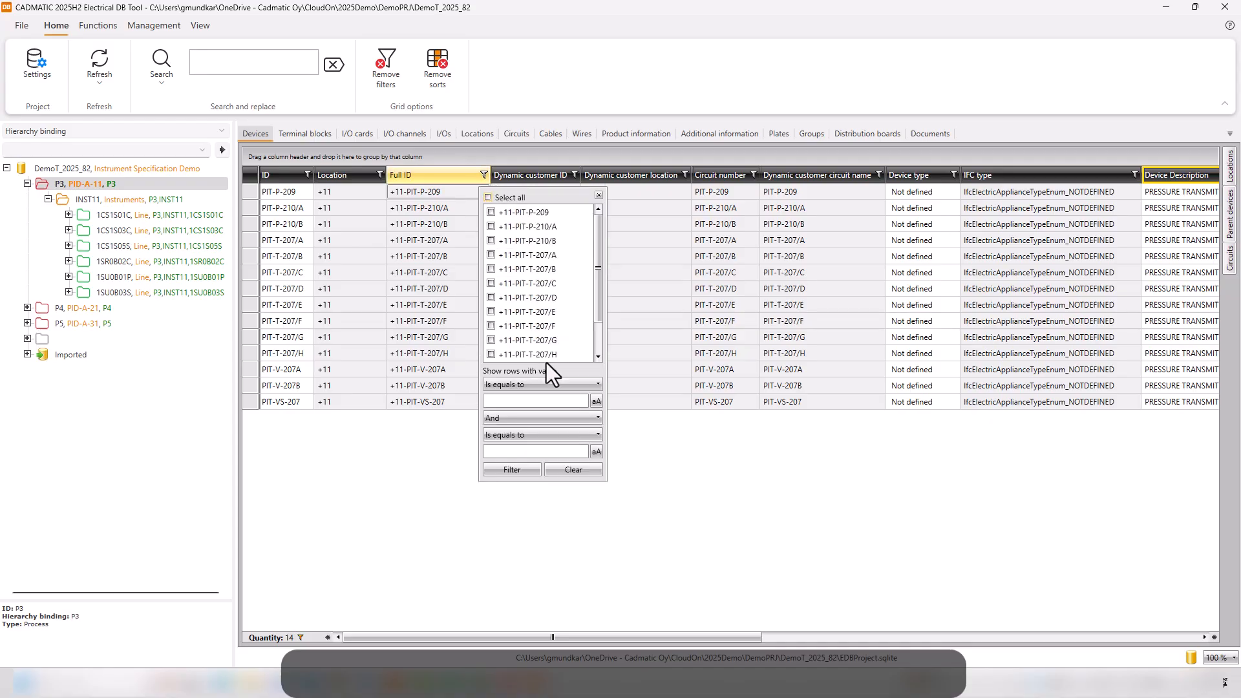
click(528, 401)
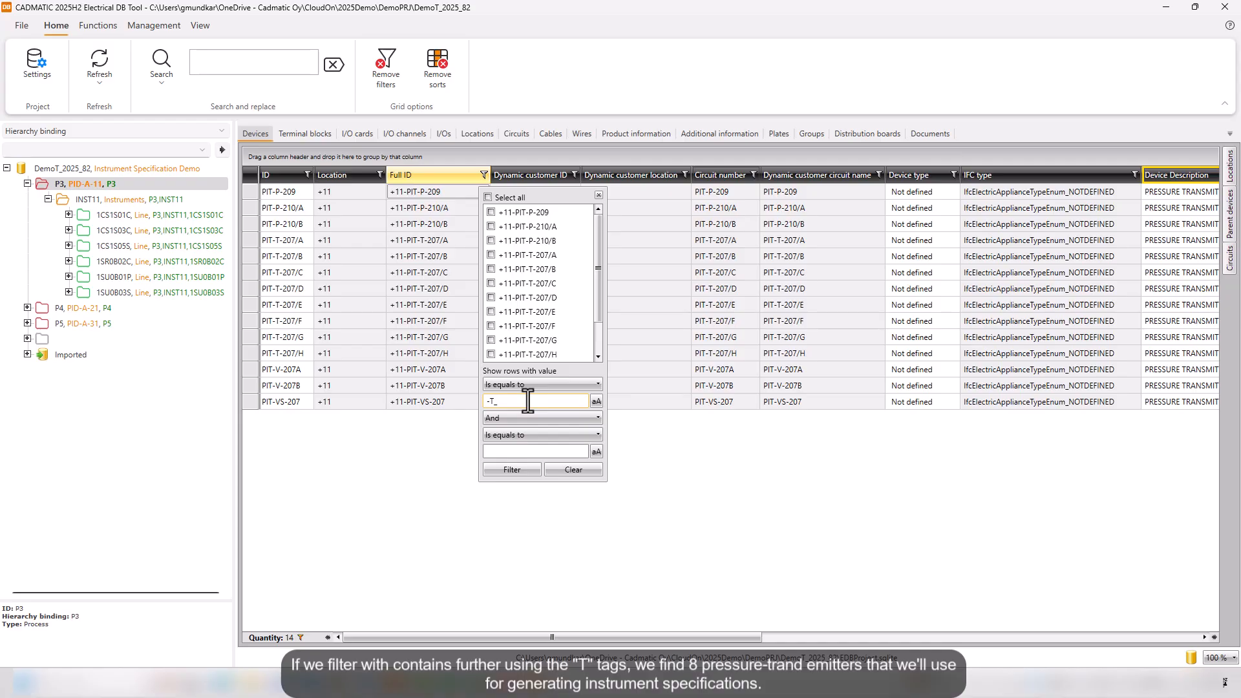
click(530, 384)
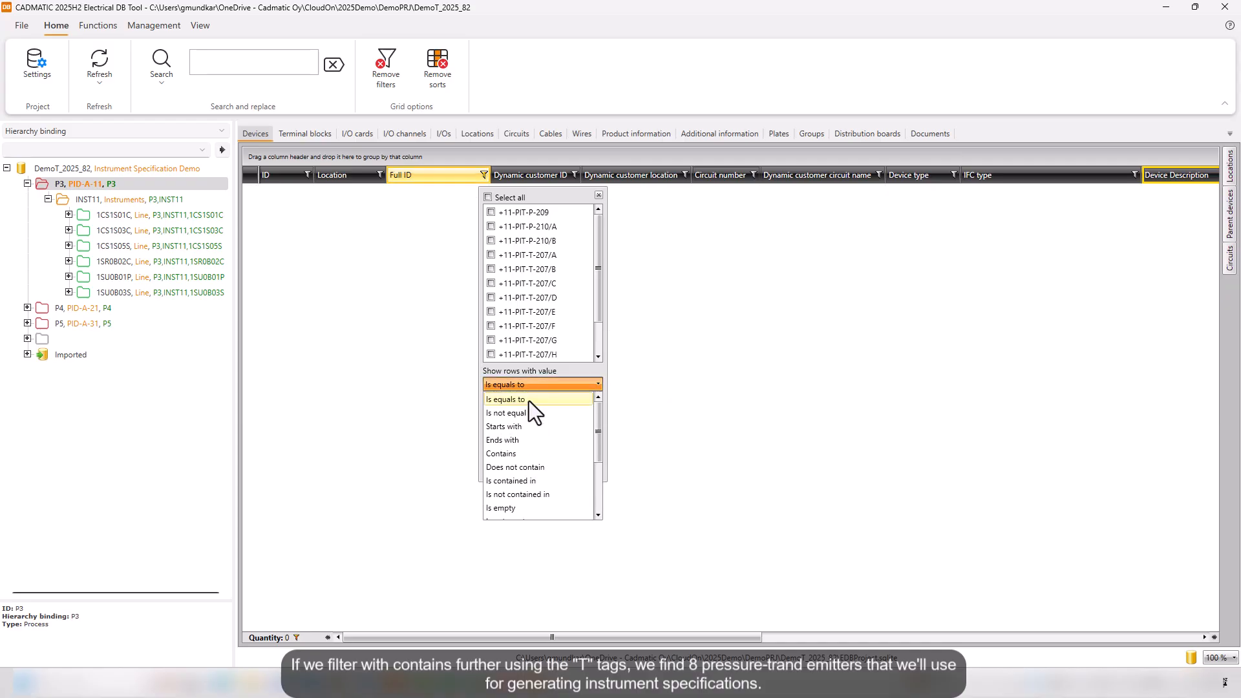
click(510, 453)
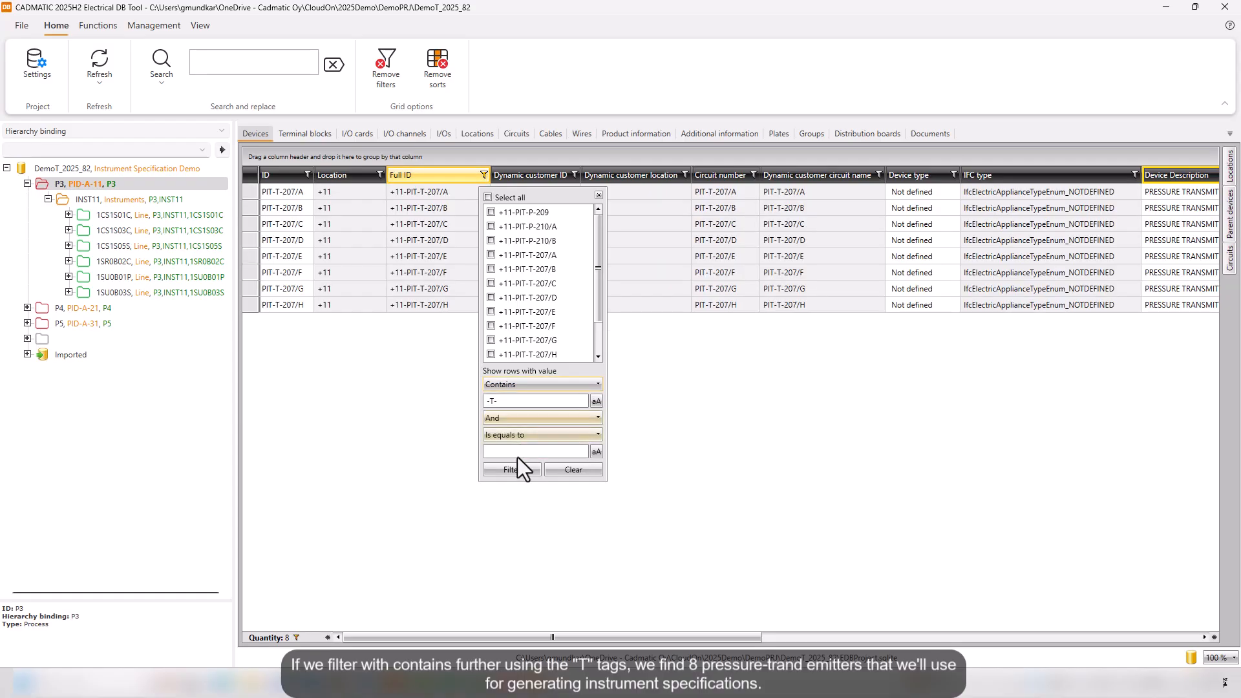
click(359, 429)
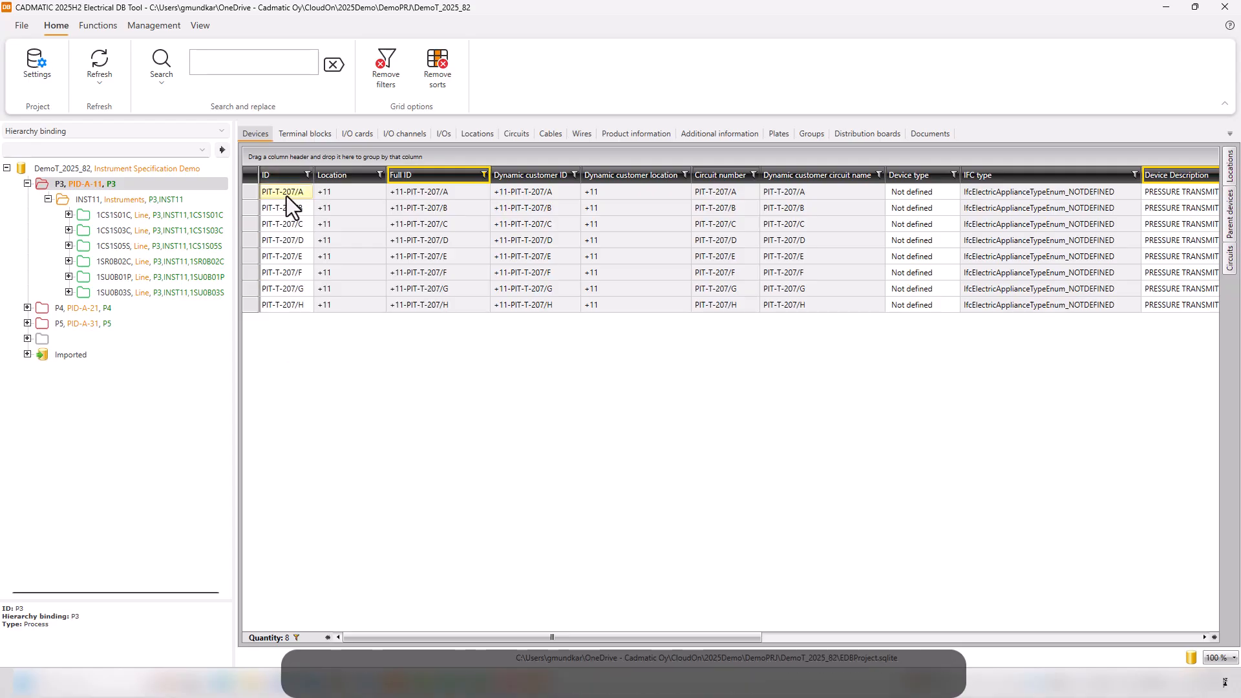
Examine the imported properties of device PIT-T-207/A, including its device texts, product information and additional information
right_click(250, 192)
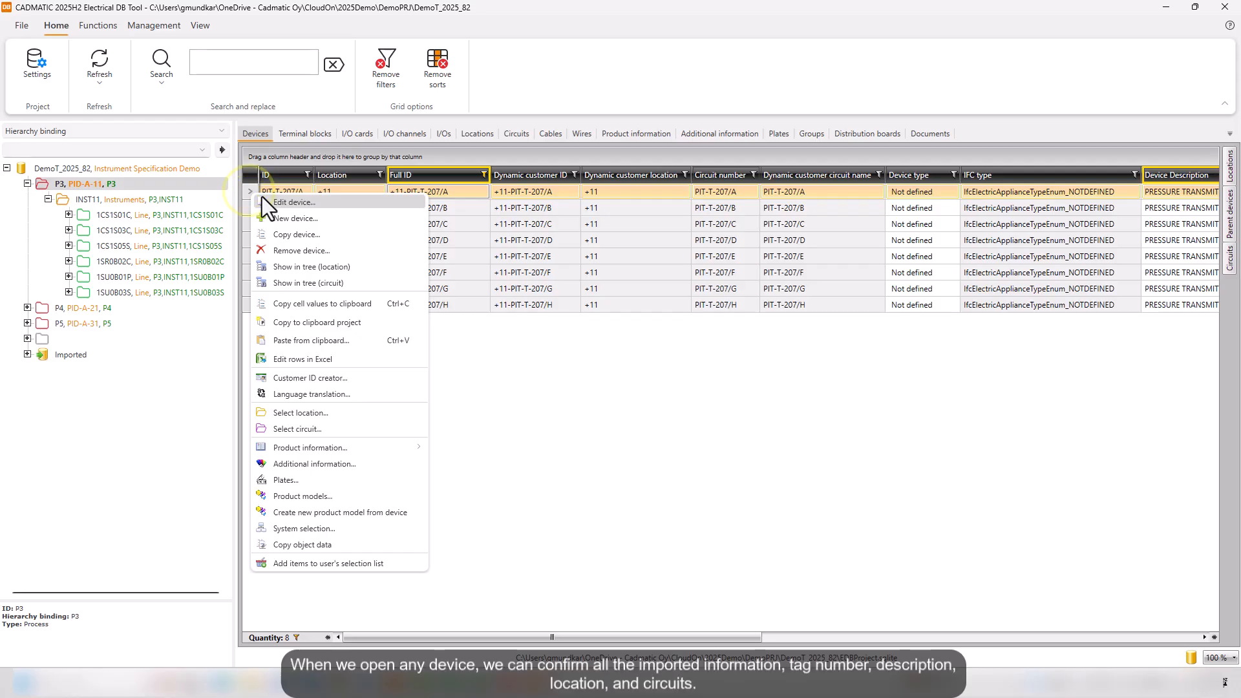
click(262, 200)
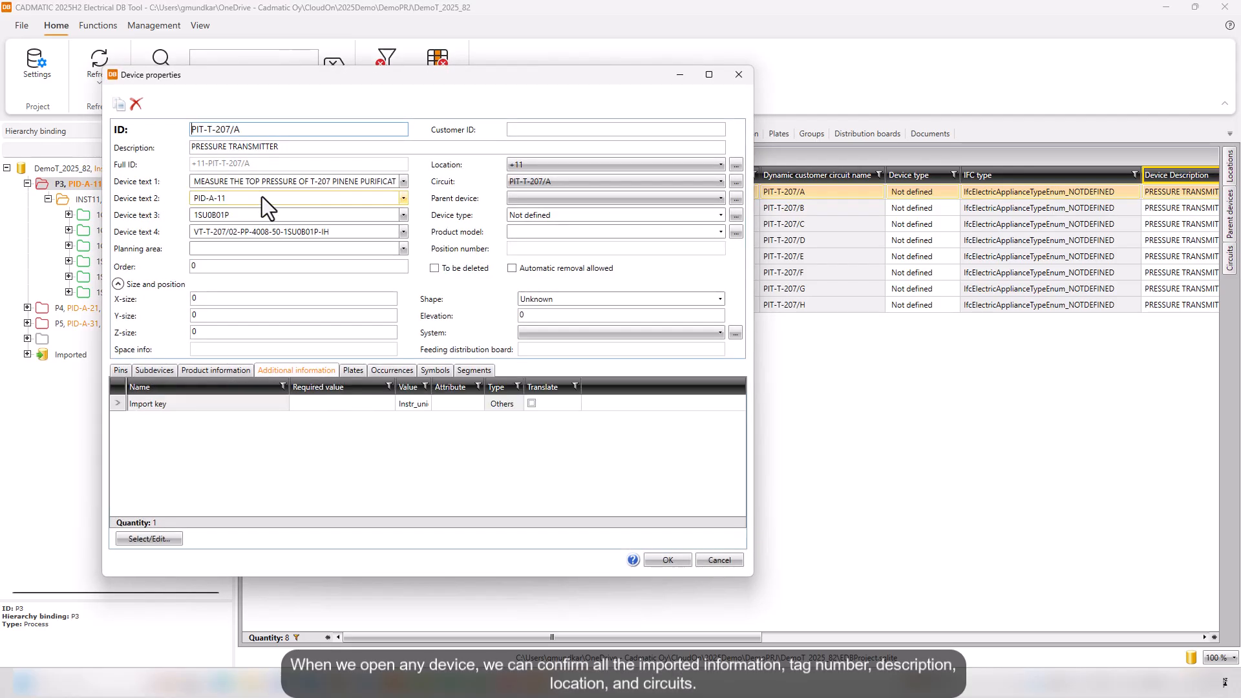
click(201, 183)
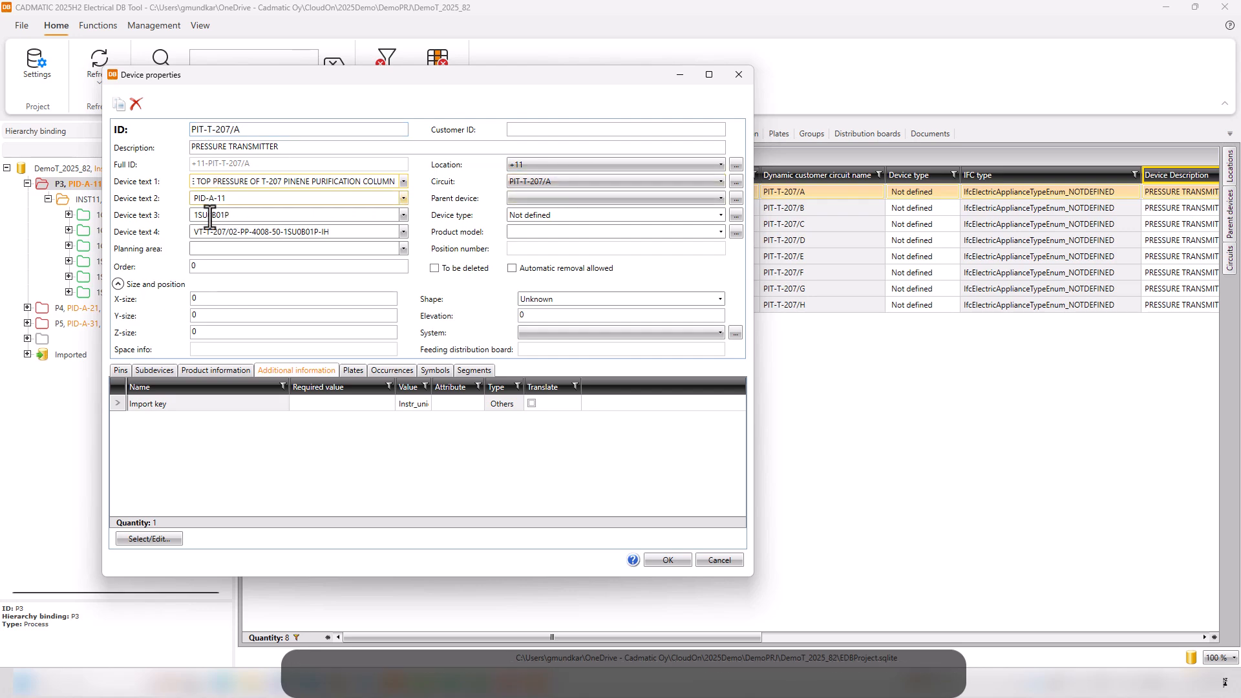
click(230, 372)
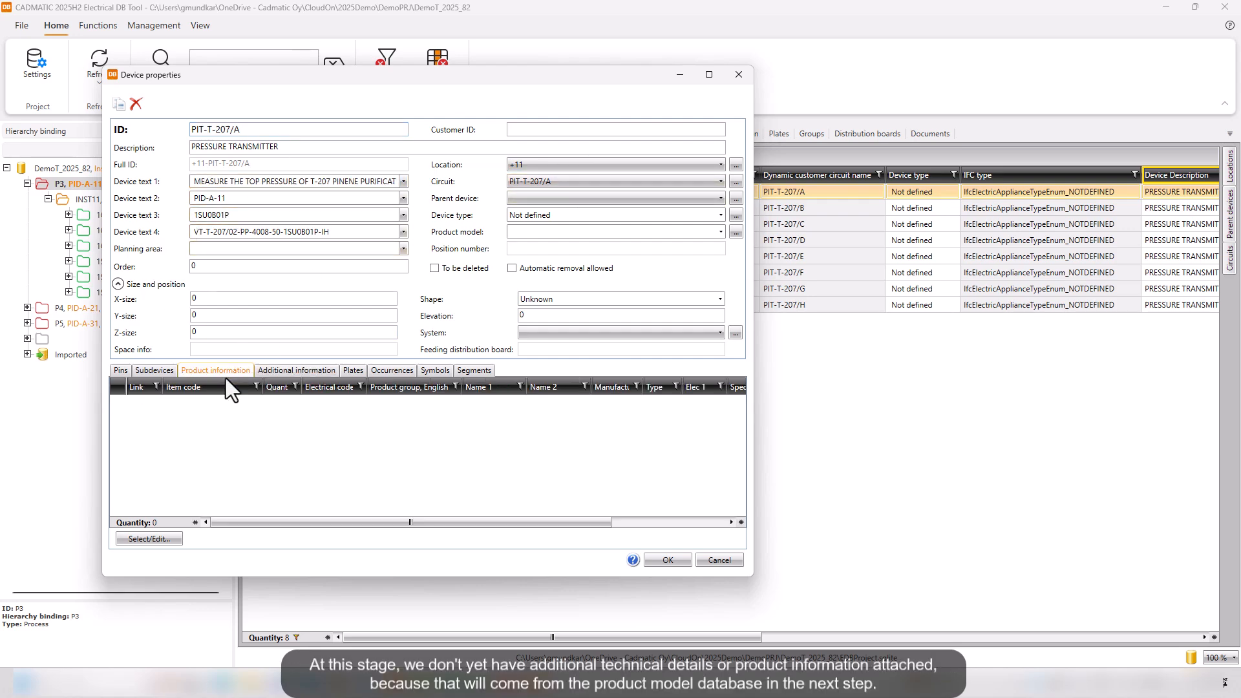
click(291, 372)
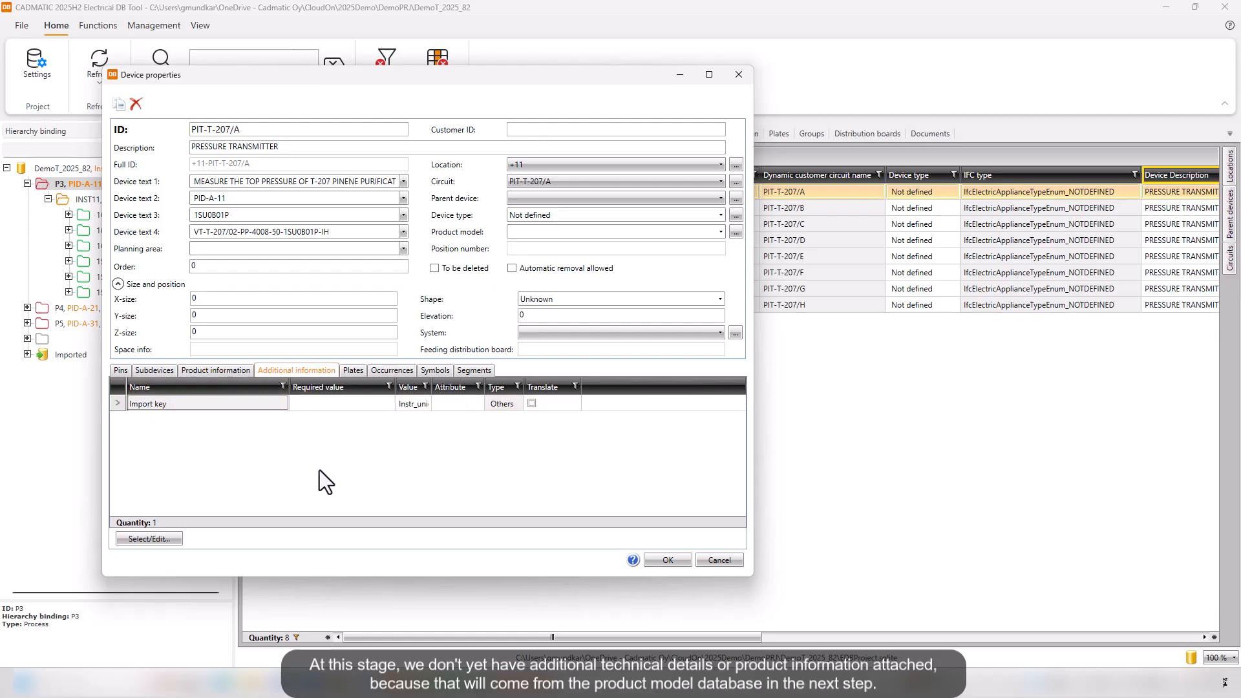
click(665, 561)
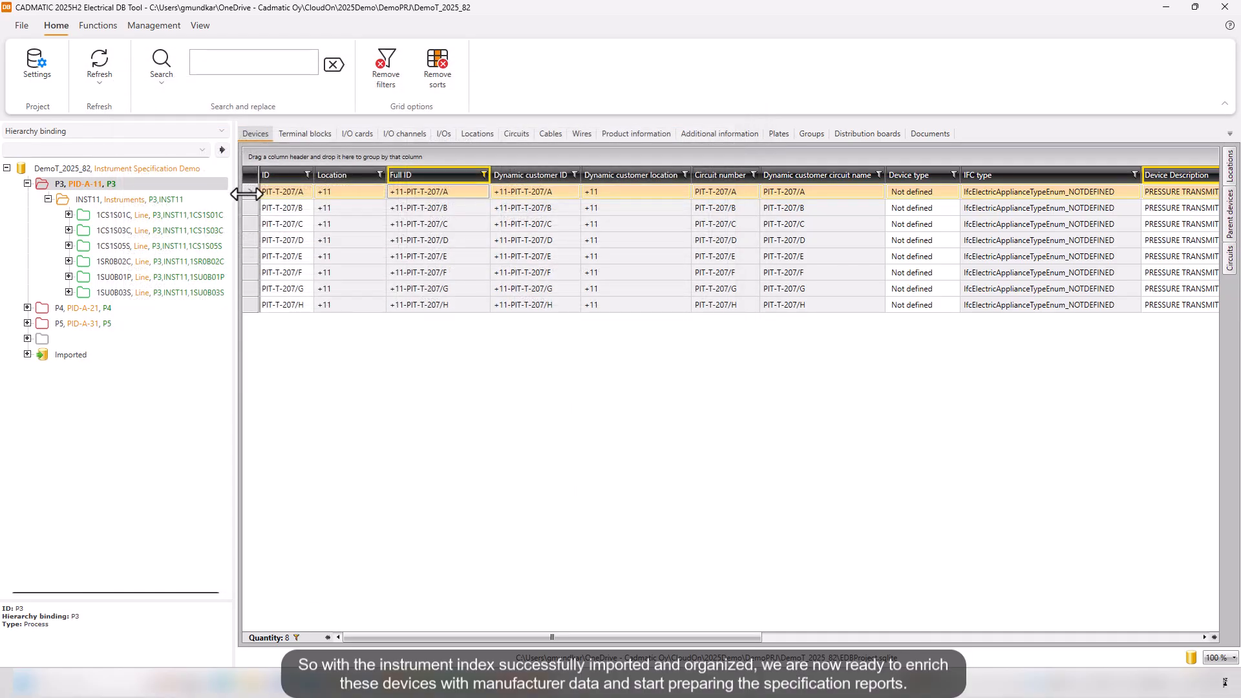
From the product models of device PIT-T-207/A, open product model management and display the shared Ifm PessureT models
right_click(251, 195)
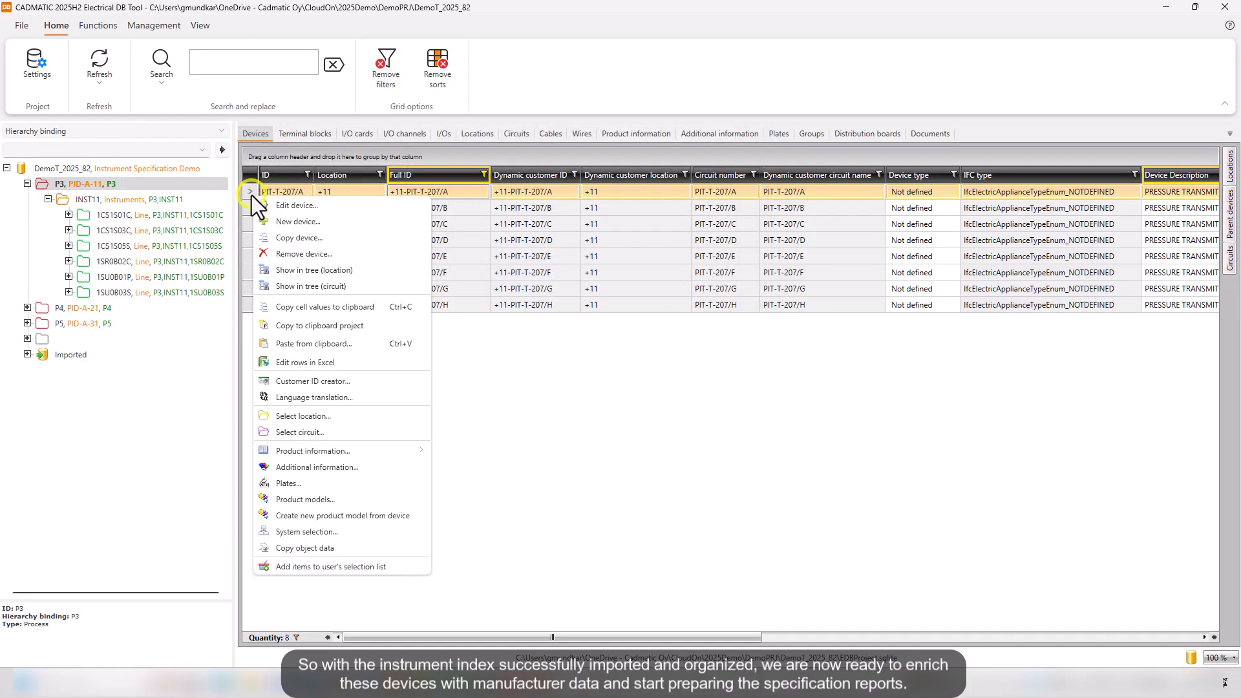
click(367, 495)
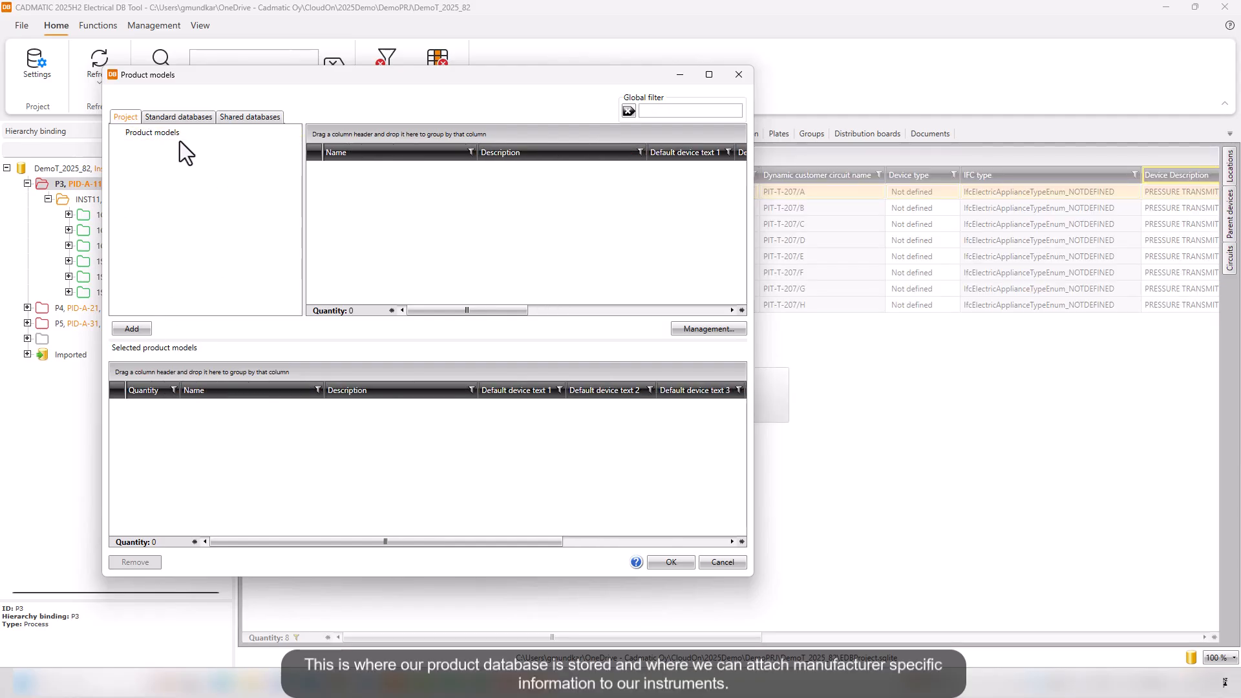
click(208, 119)
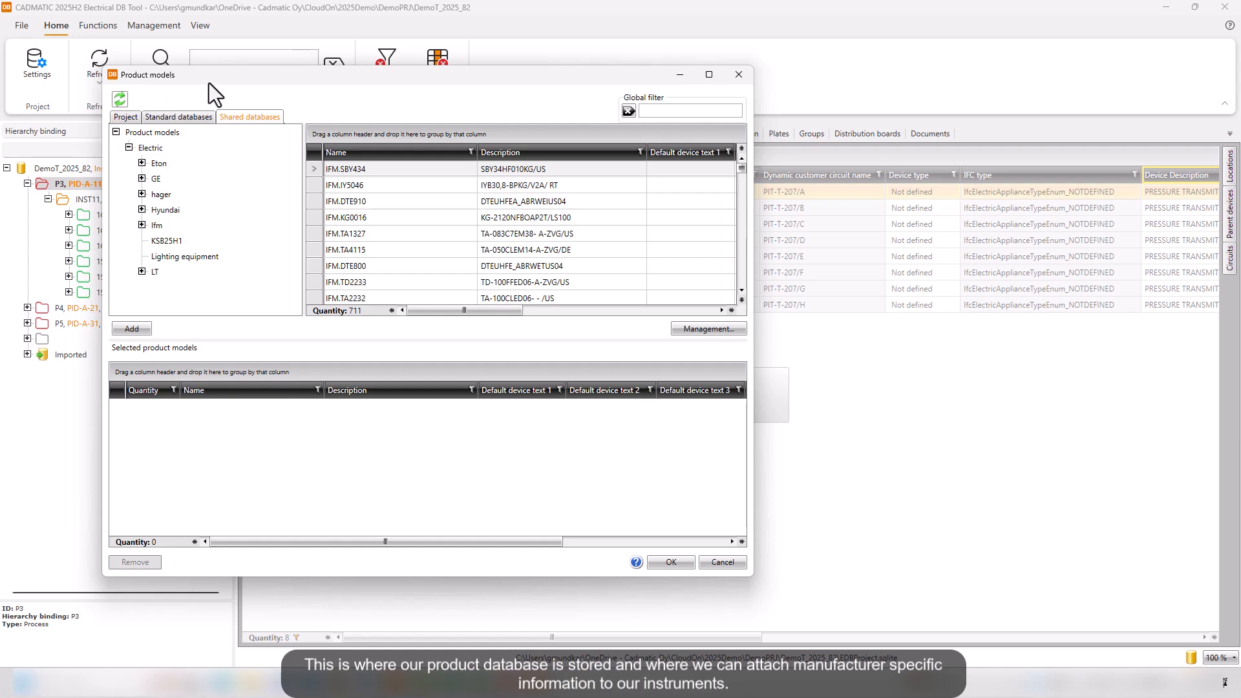
right_click(320, 171)
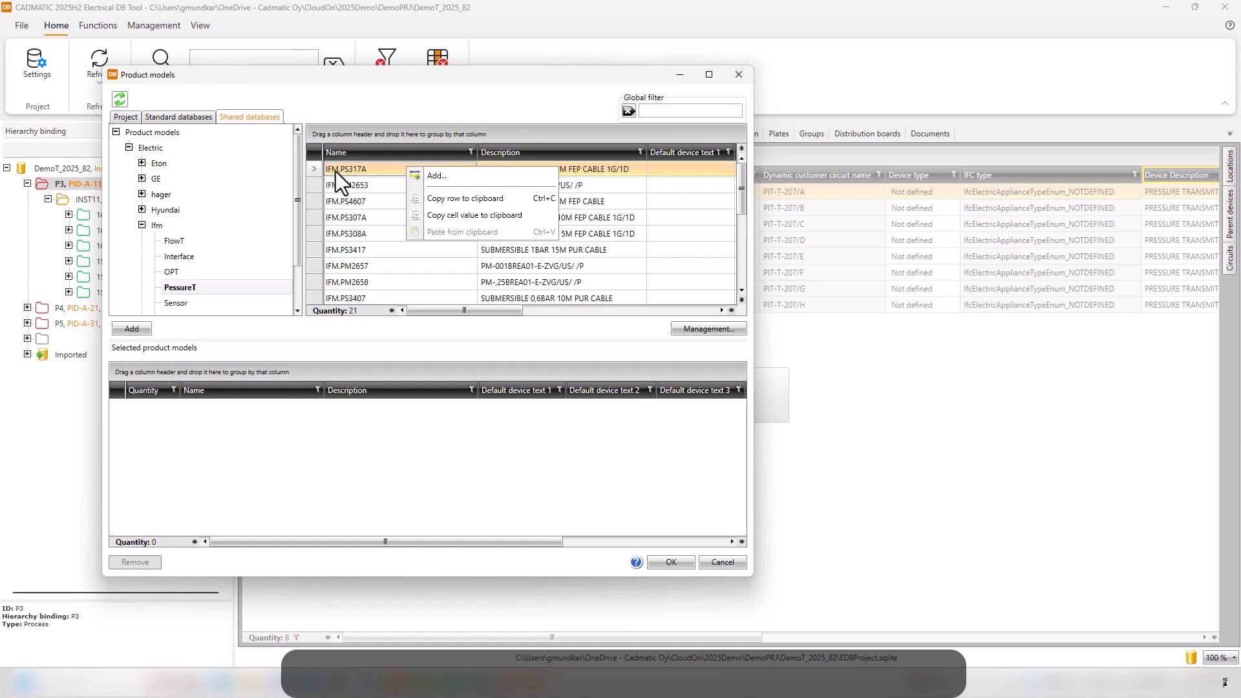
click(690, 327)
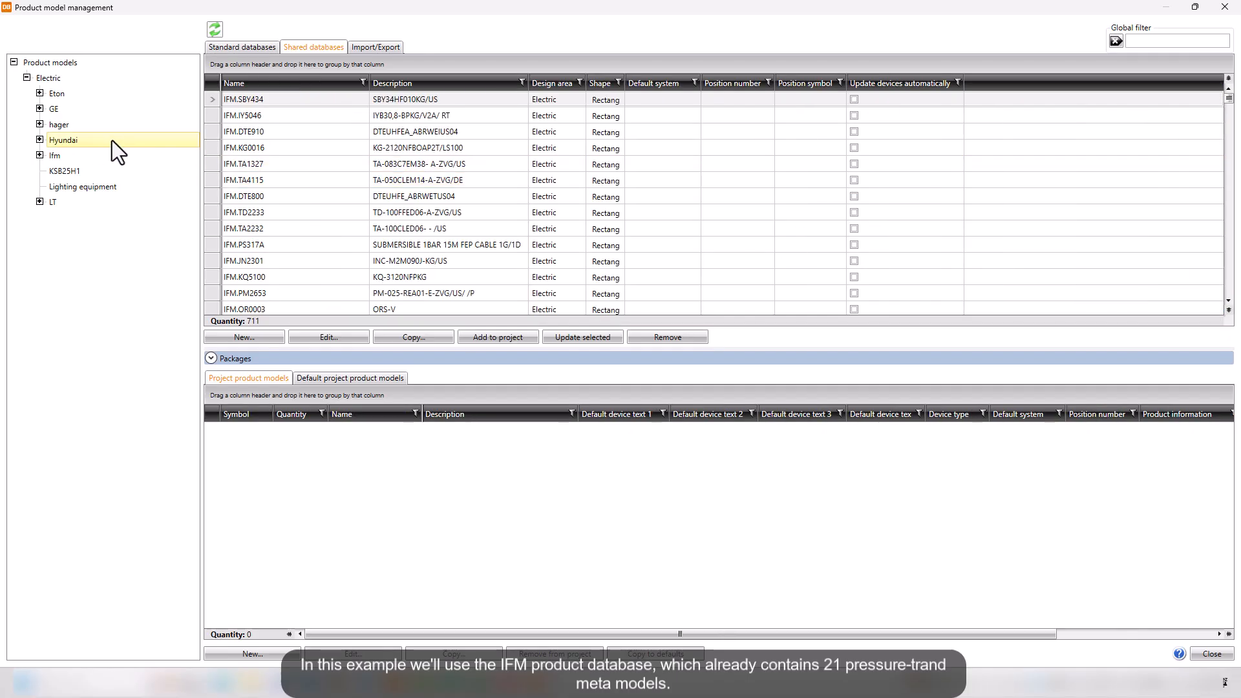
click(39, 156)
click(84, 217)
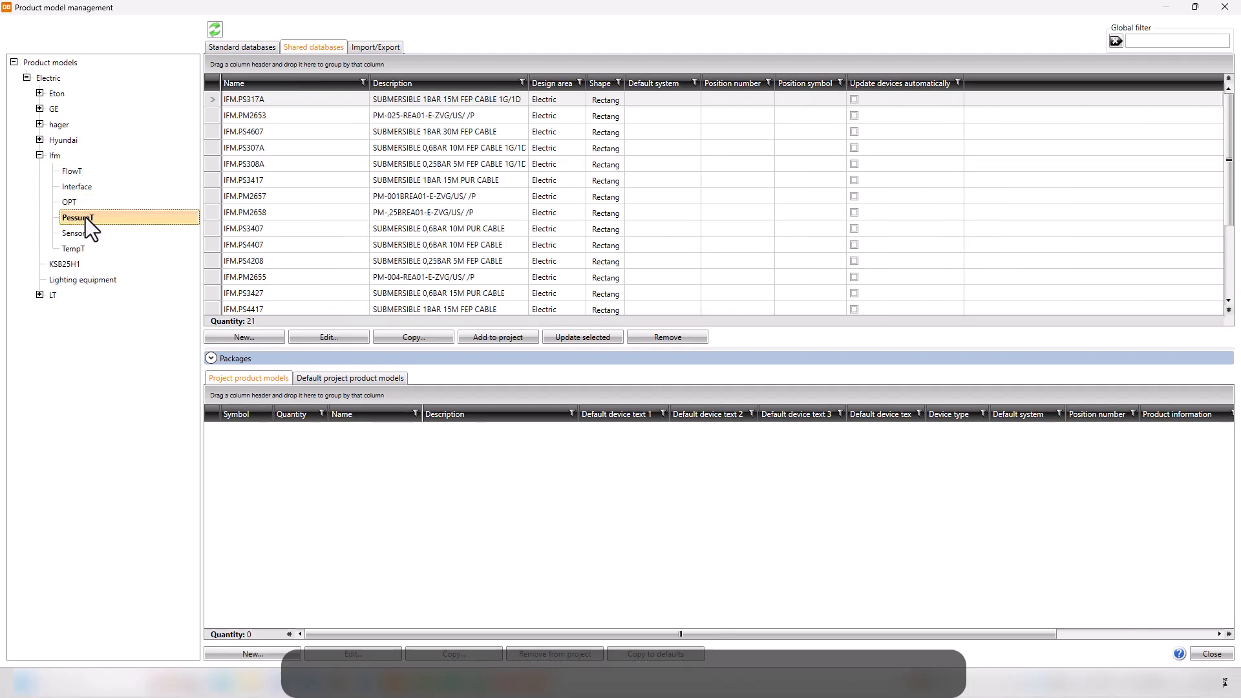
Examine the product information and the additional information attributes of product model IFM.PS317A
click(334, 342)
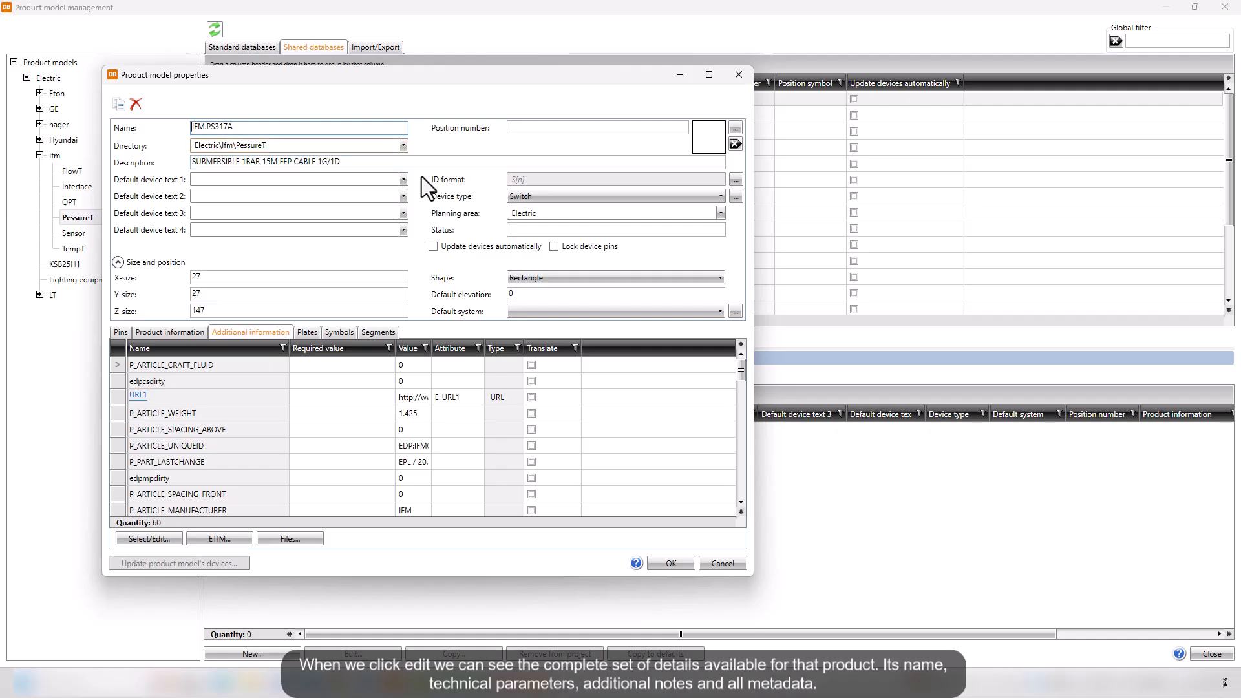
click(183, 335)
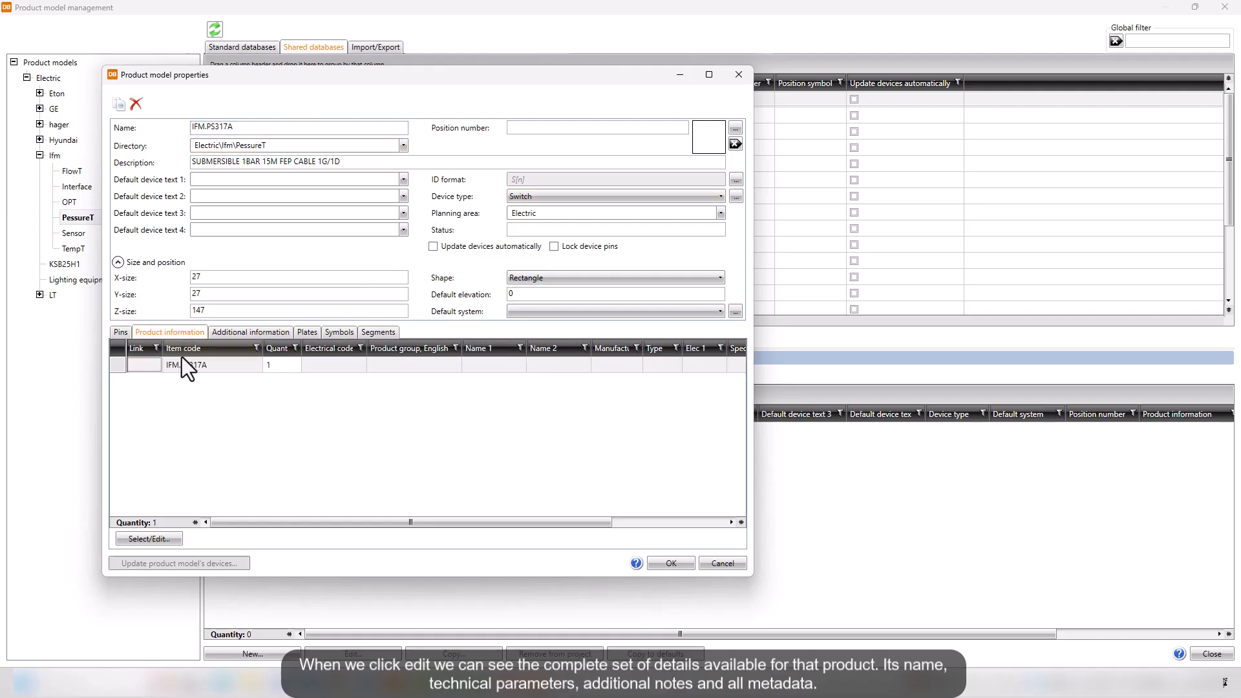
click(246, 332)
scroll(249, 398, down, 3)
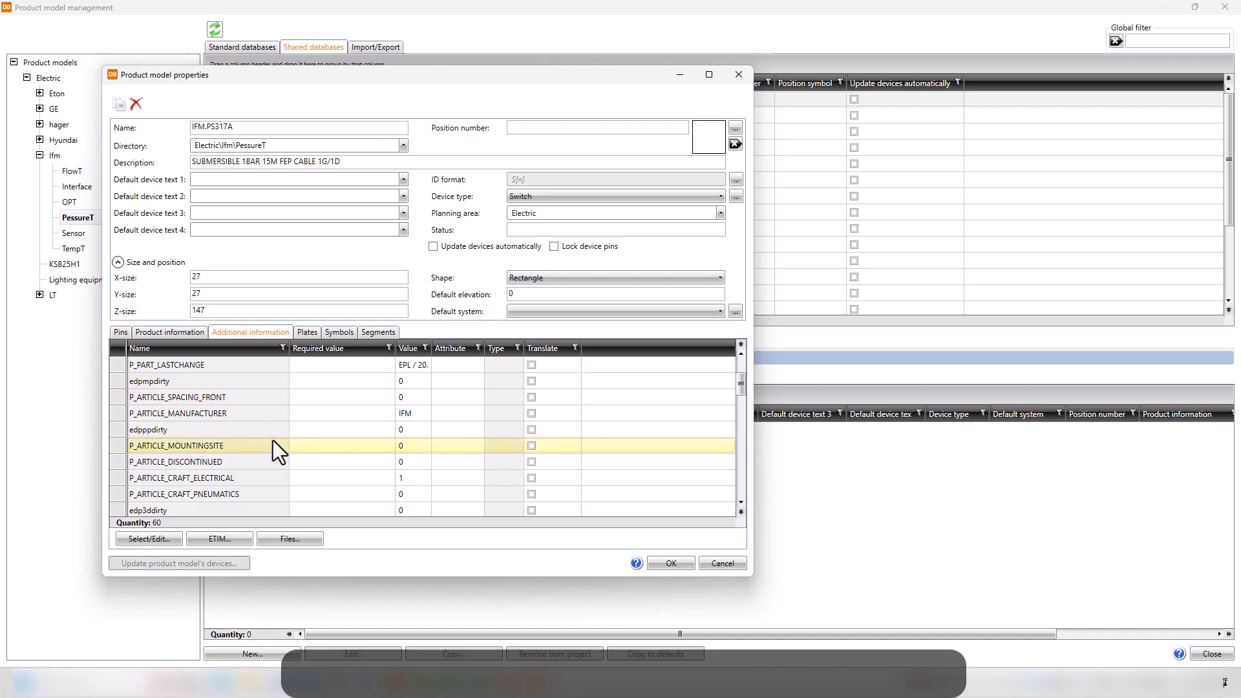
scroll(272, 441, down, 6)
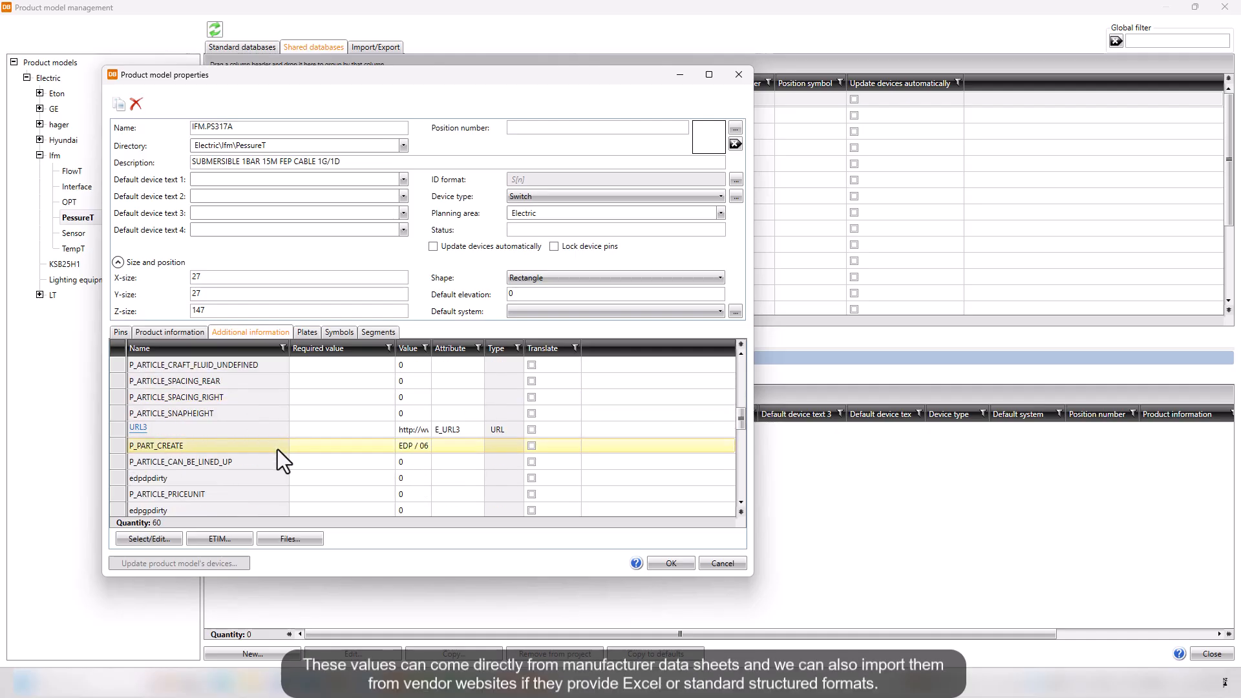
scroll(278, 448, down, 5)
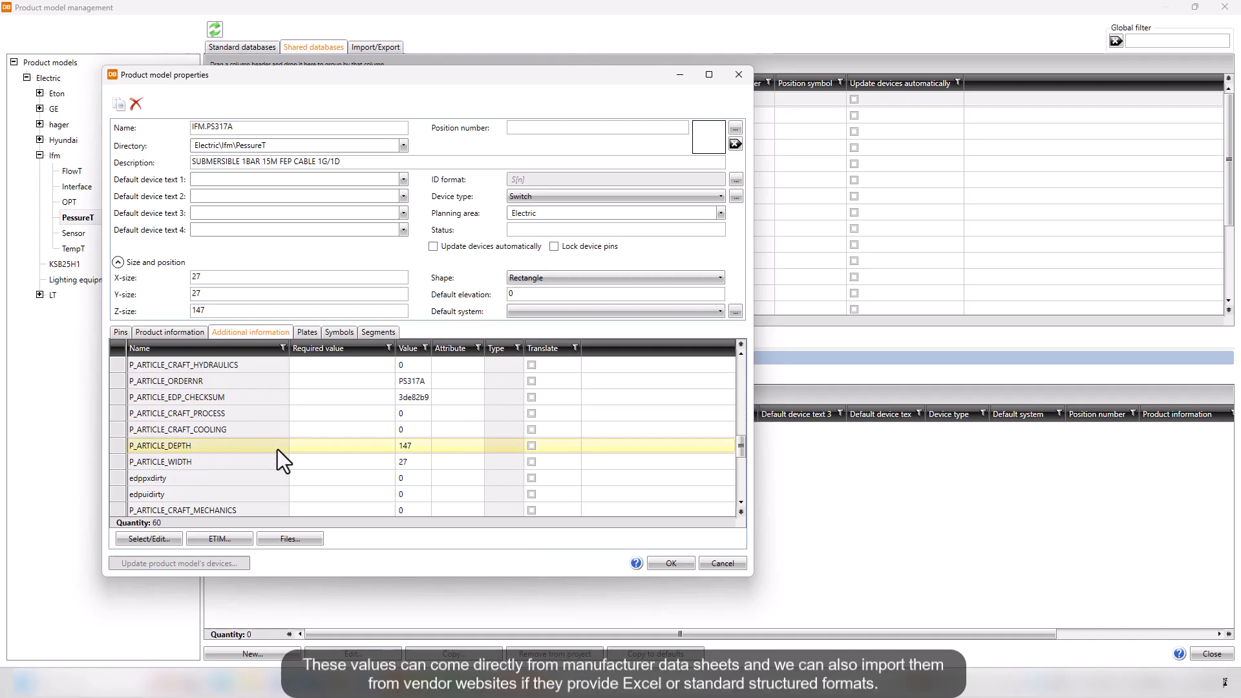
scroll(278, 448, down, 5)
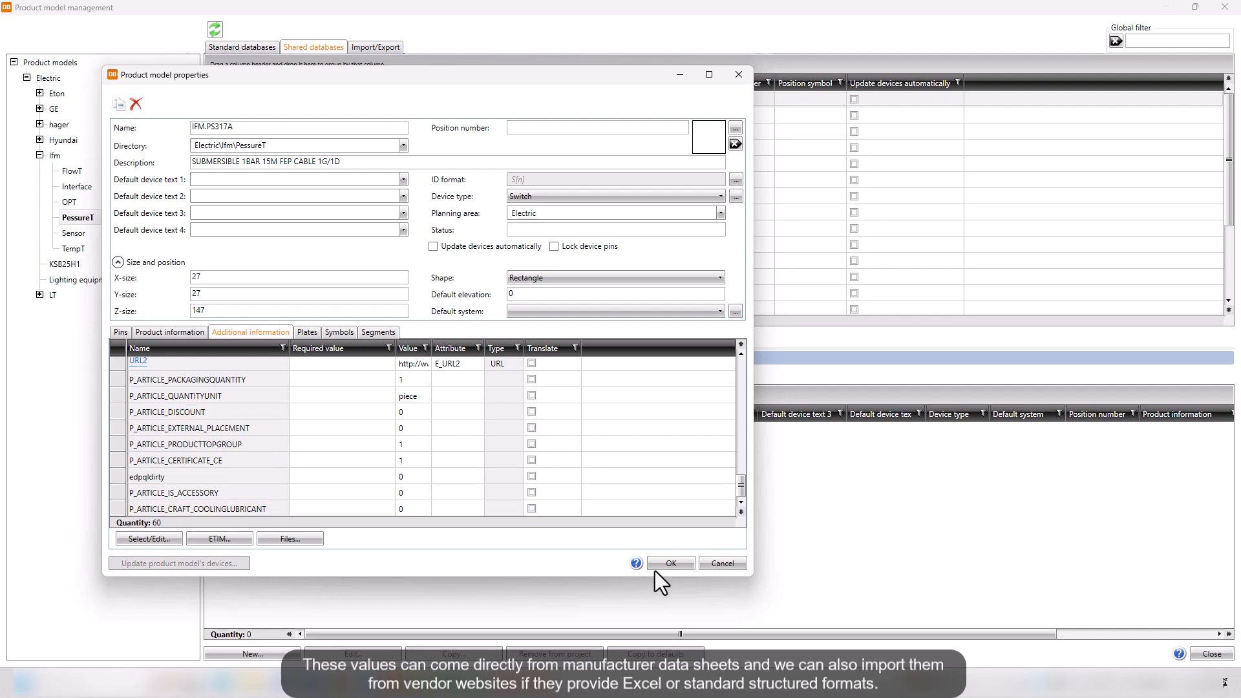
click(671, 563)
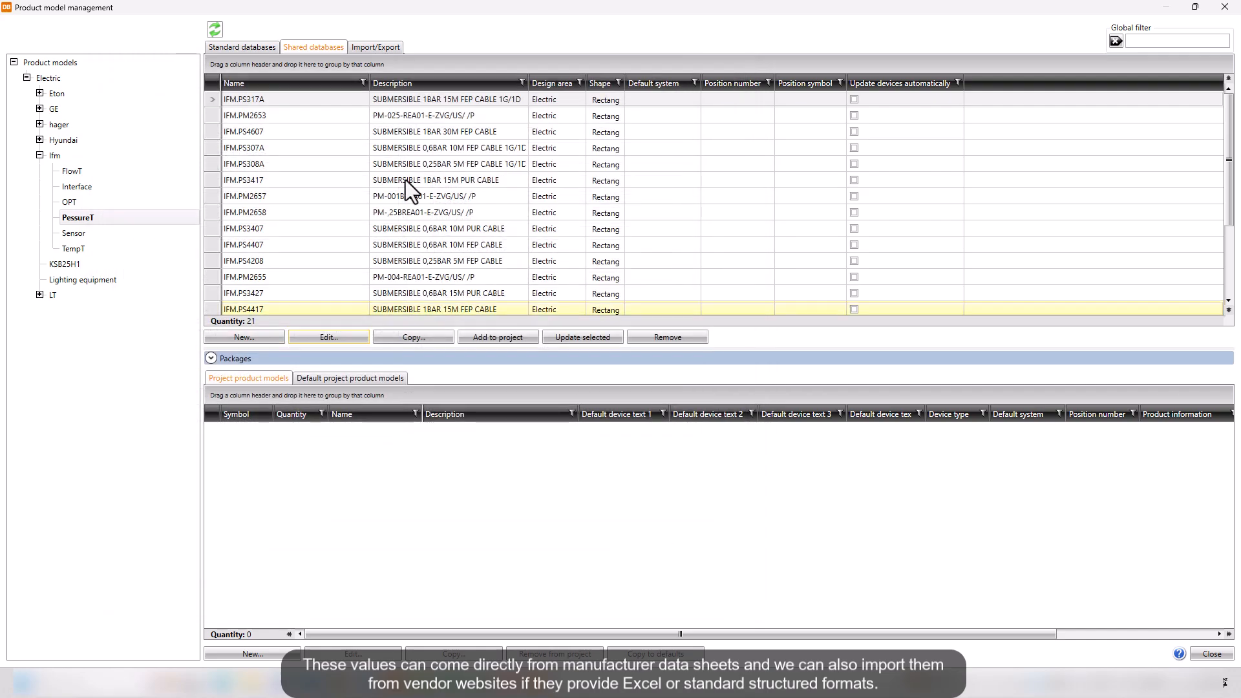
Add the shared product model IFM.PS317A to the project's product models
click(247, 99)
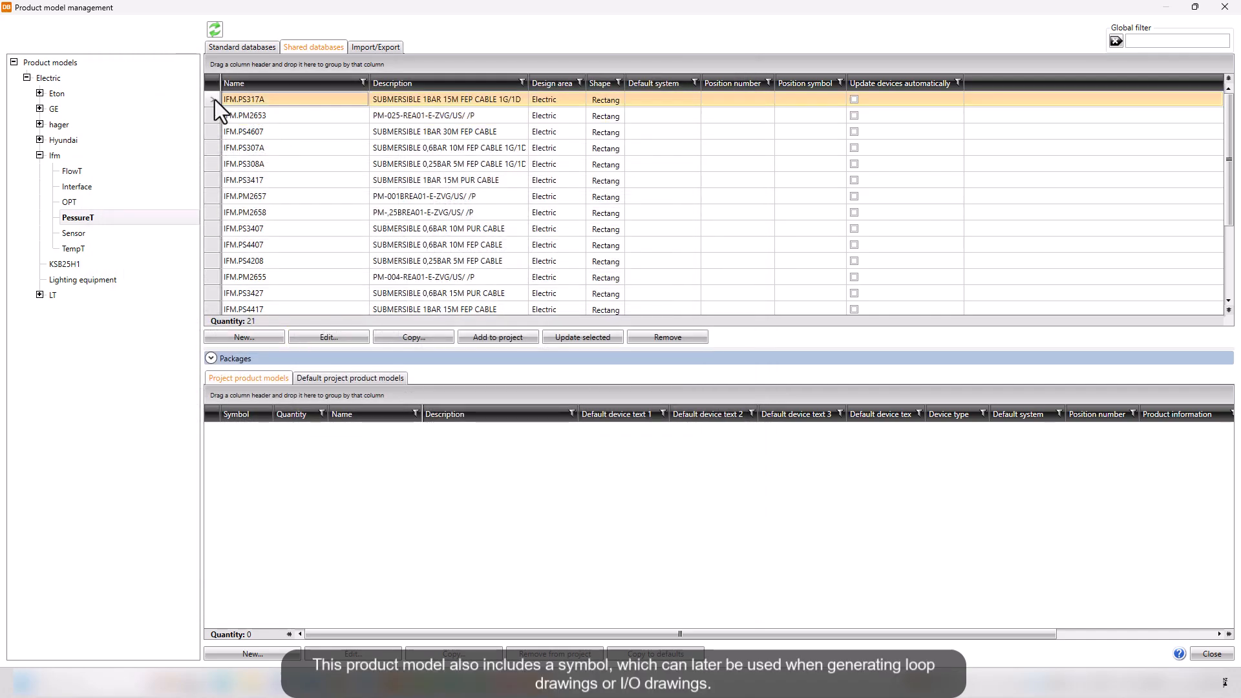
click(505, 338)
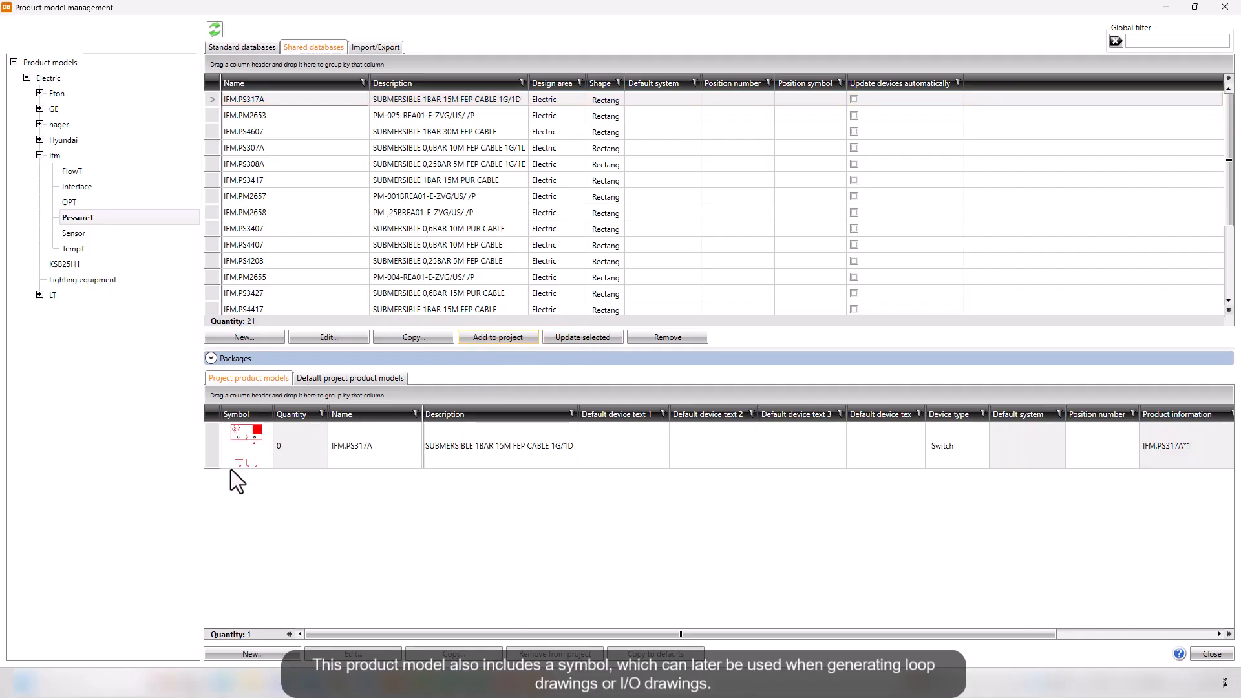
mouse_move(256, 443)
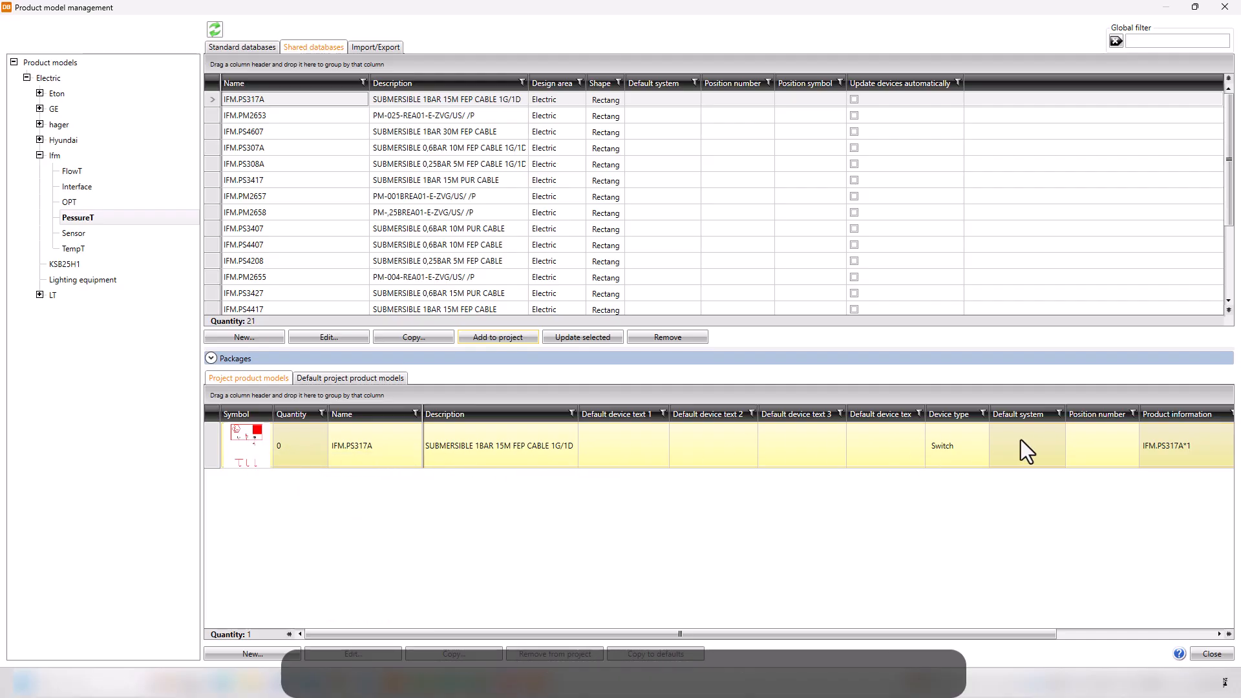
Attach the project product model IFM.PS317A to device PIT-T-207/A, updating the device with the default selection of model properties
click(1196, 651)
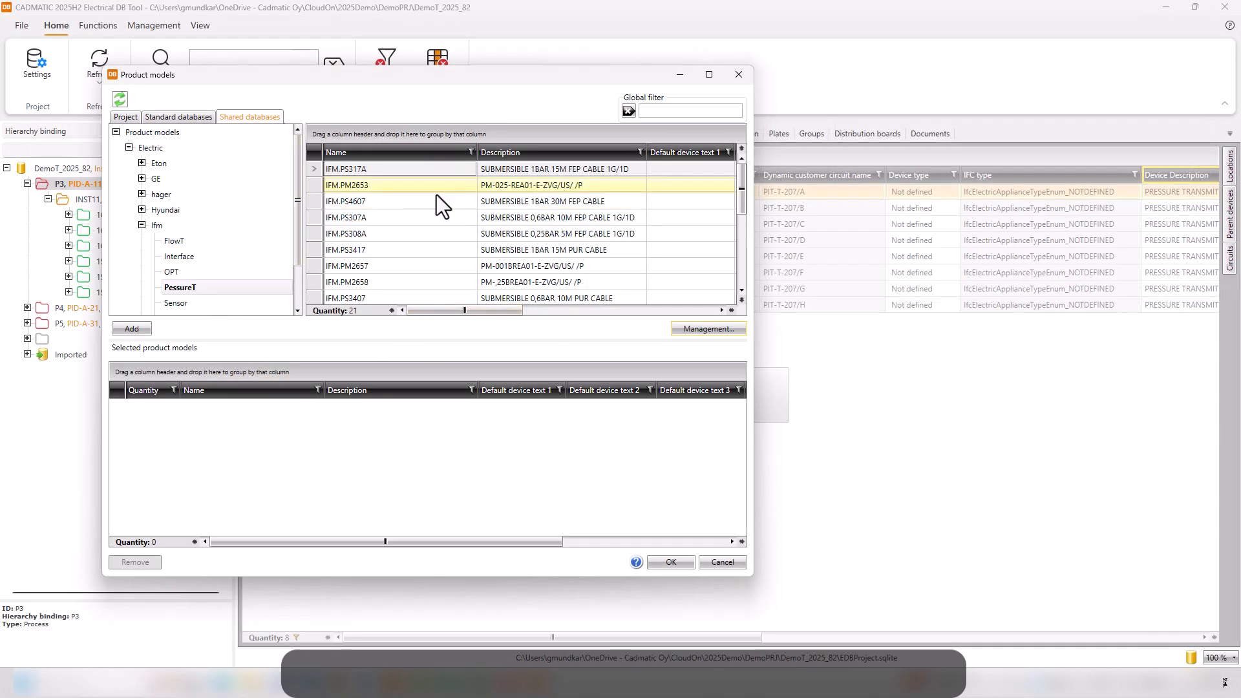
click(127, 117)
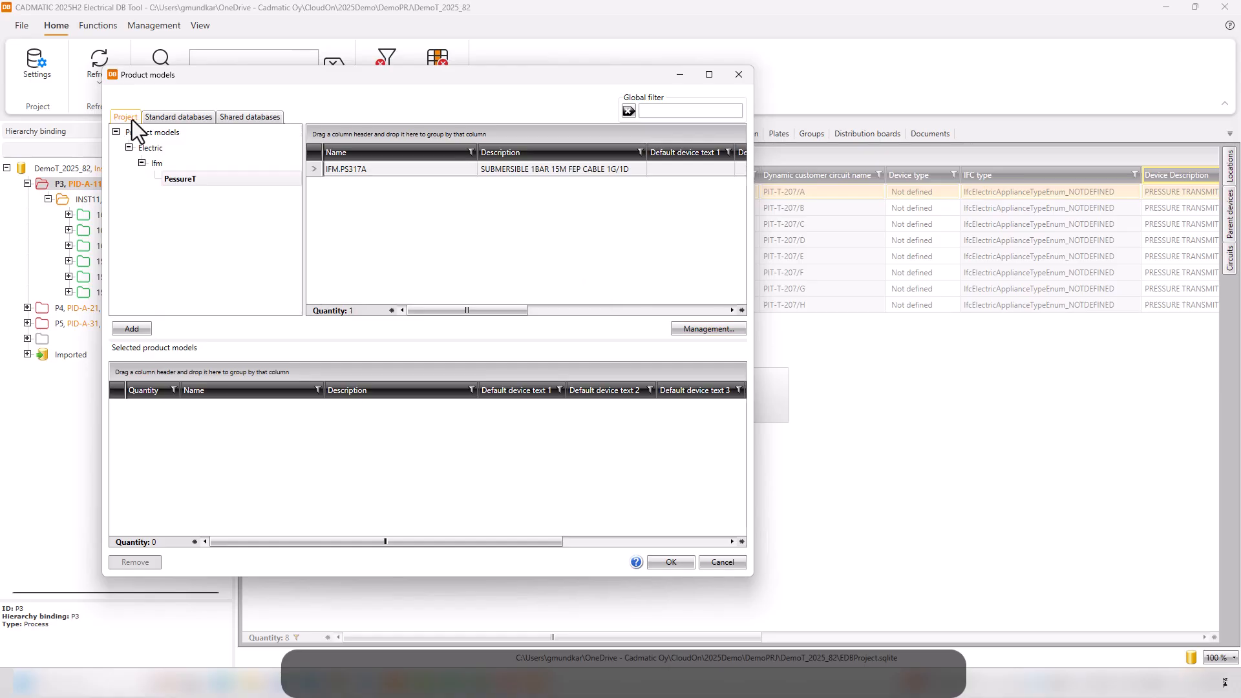
click(385, 169)
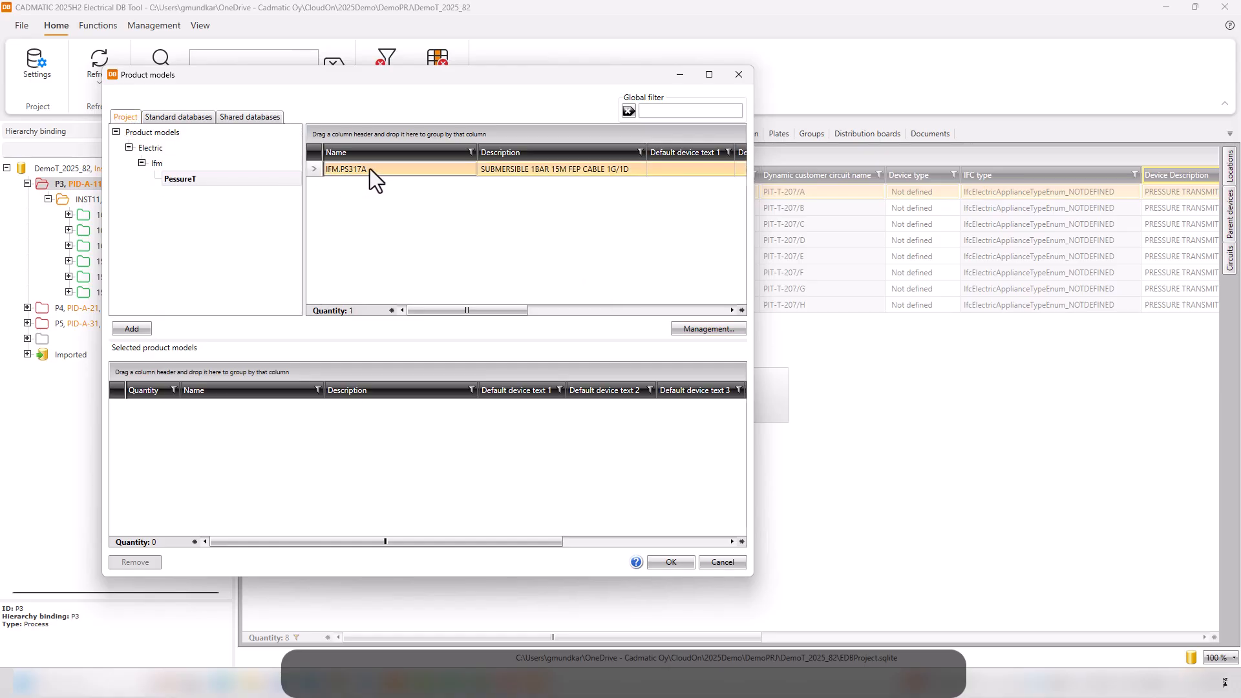
click(141, 332)
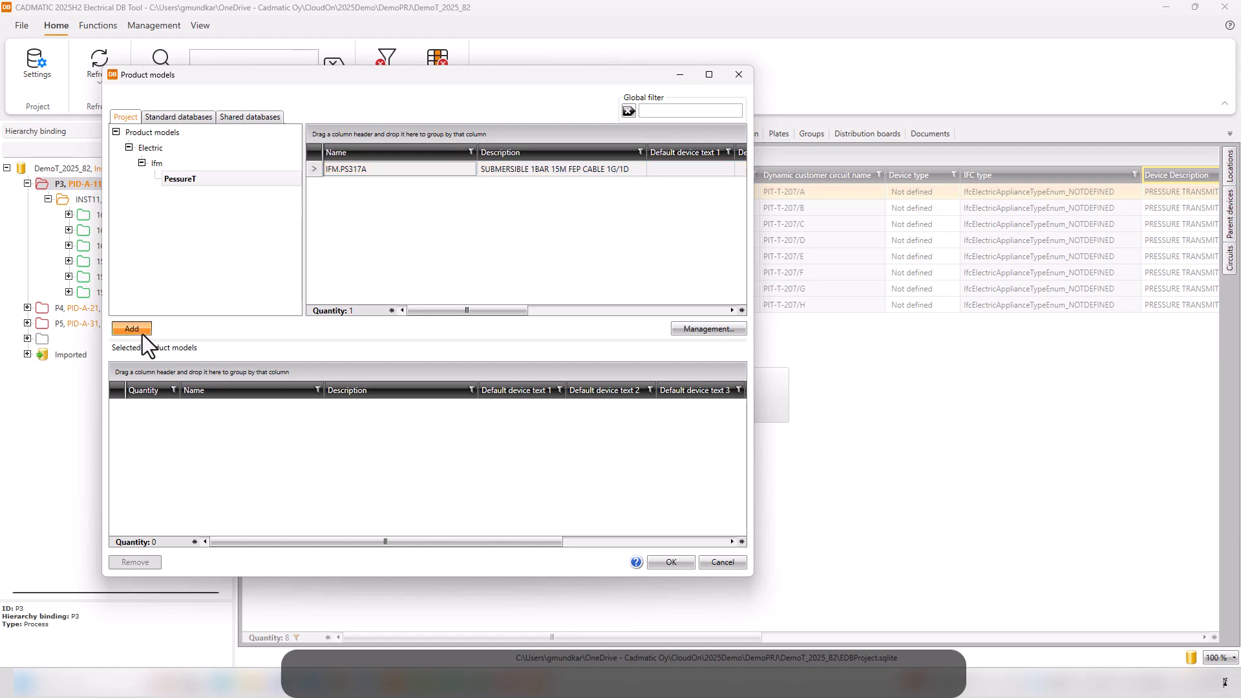
click(650, 563)
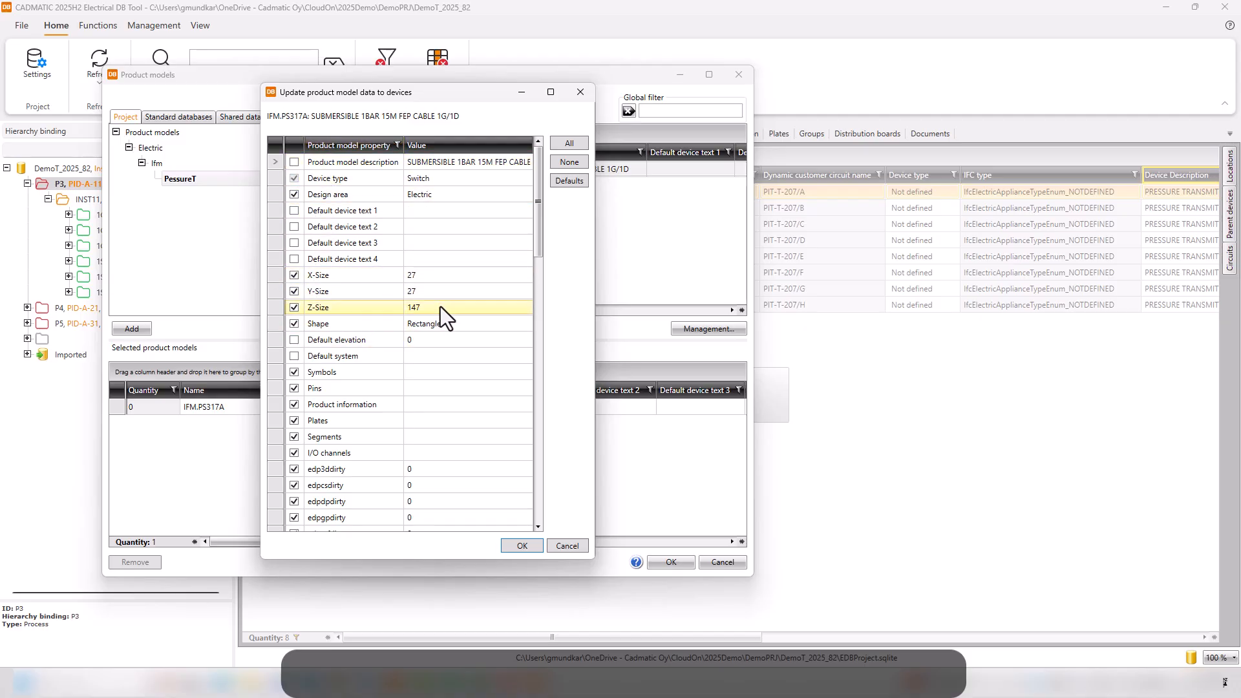
scroll(437, 466, down, 6)
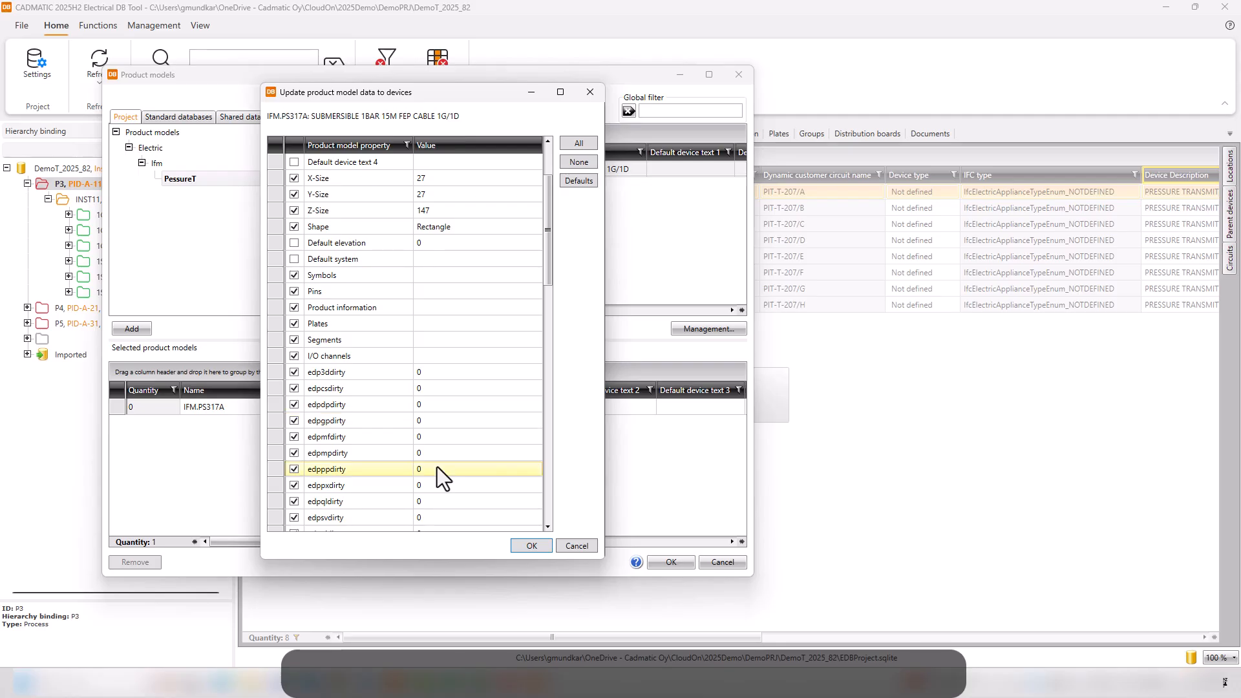
scroll(437, 464, up, 6)
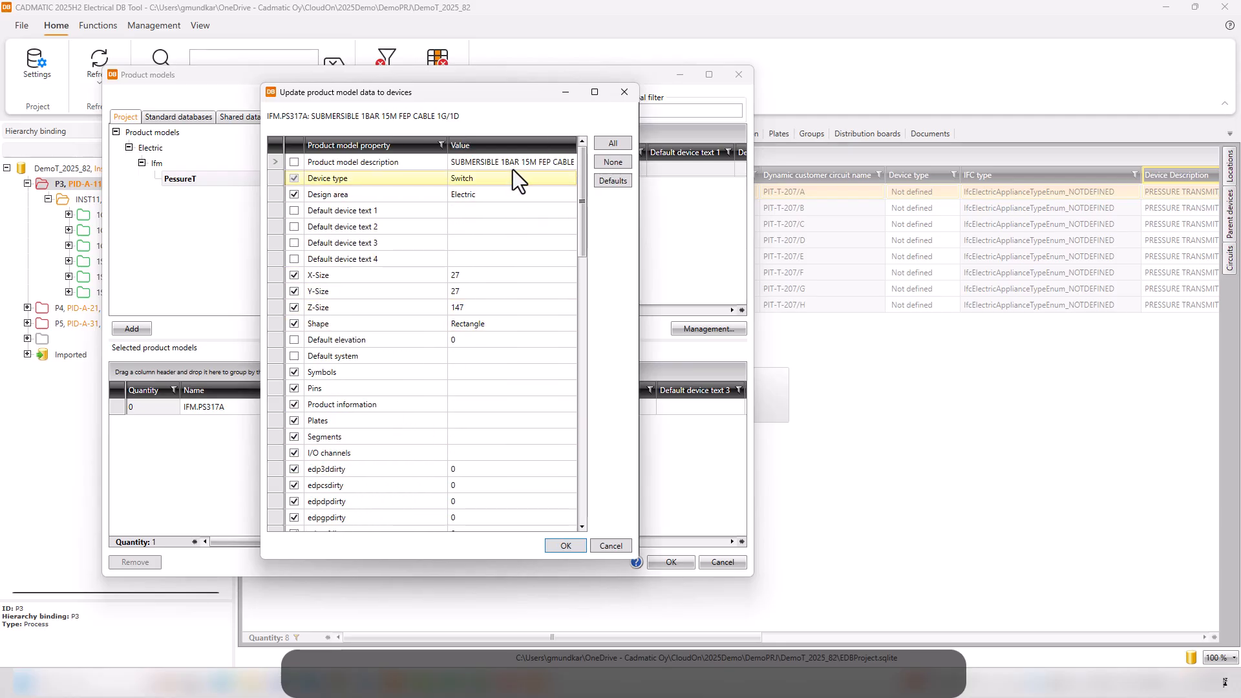
click(567, 547)
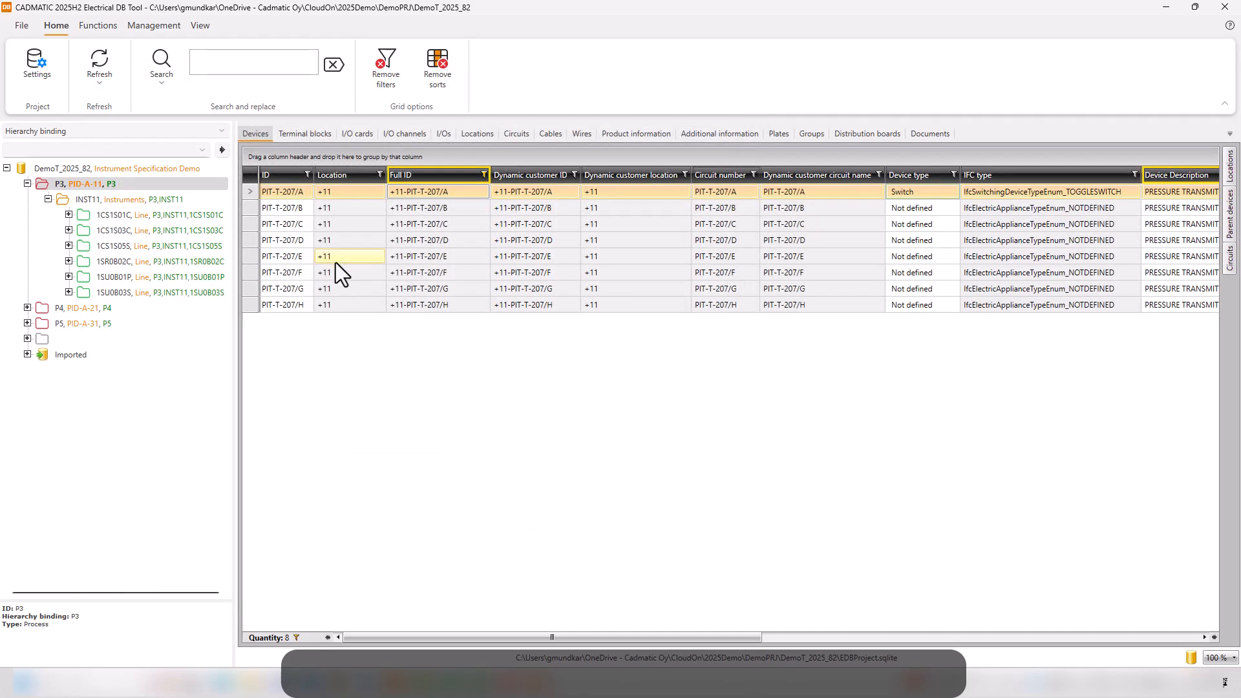
Examine the product model, additional information and product information of device PIT-T-207/A
drag(732, 637, 870, 630)
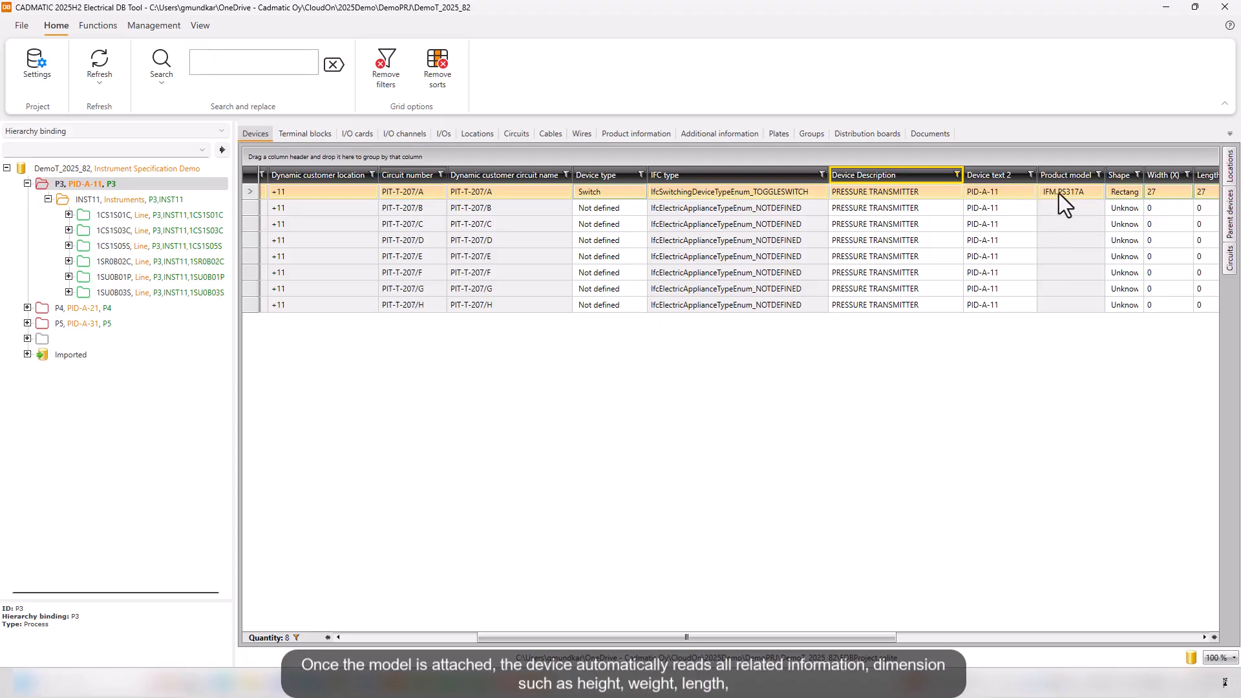
right_click(340, 192)
click(358, 199)
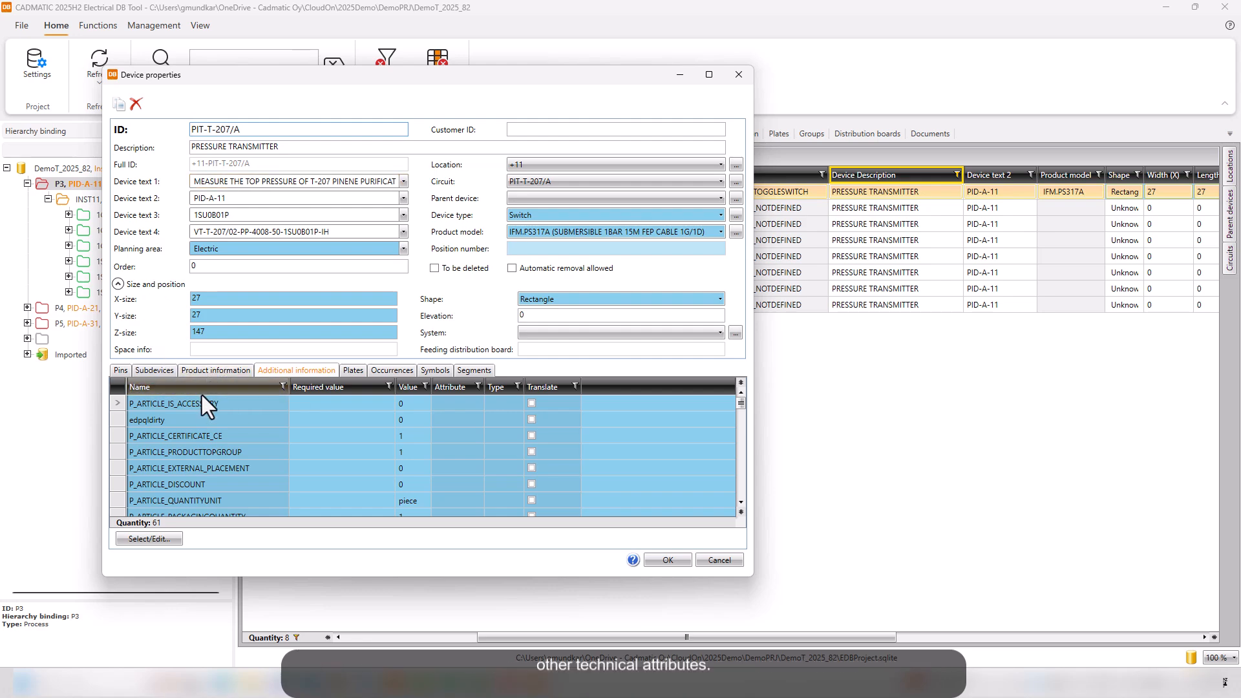
scroll(408, 454, down, 5)
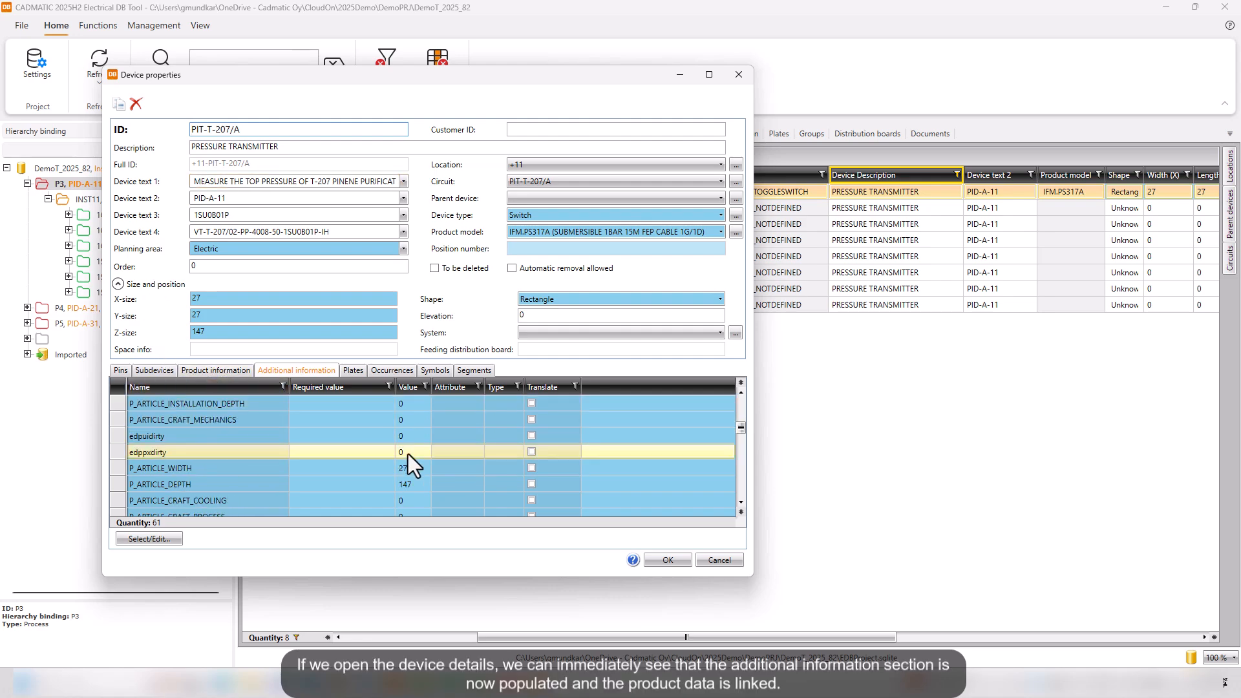
scroll(409, 455, down, 8)
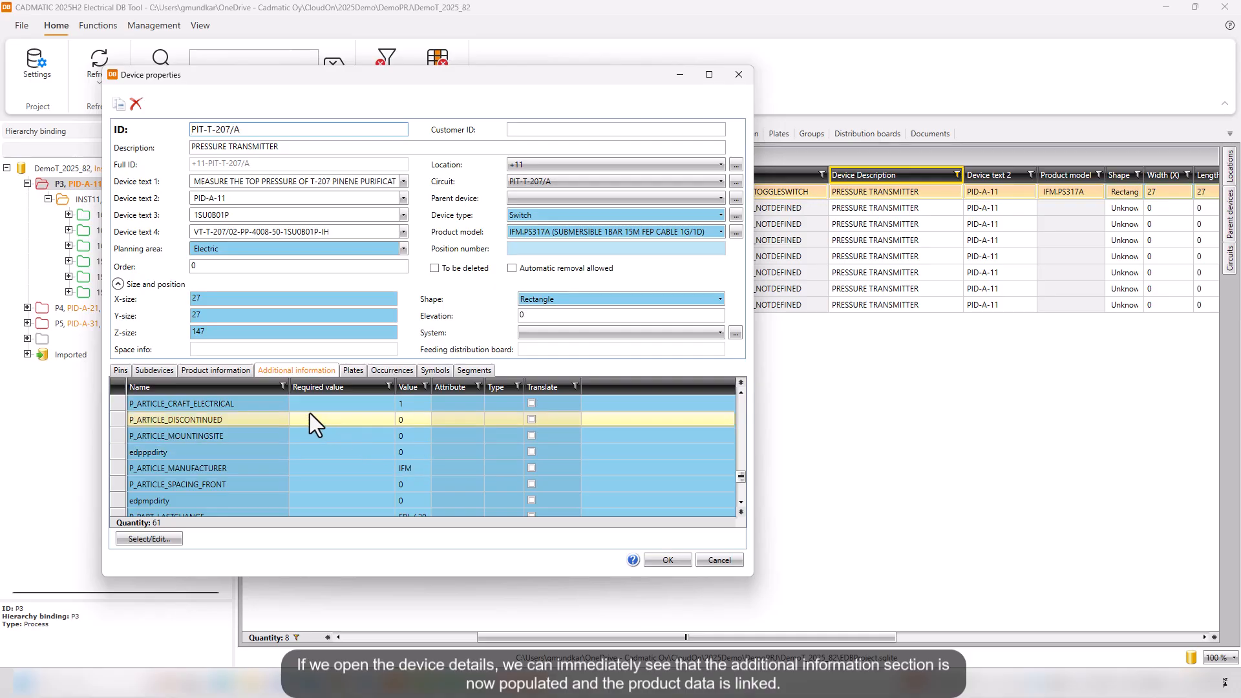
click(223, 371)
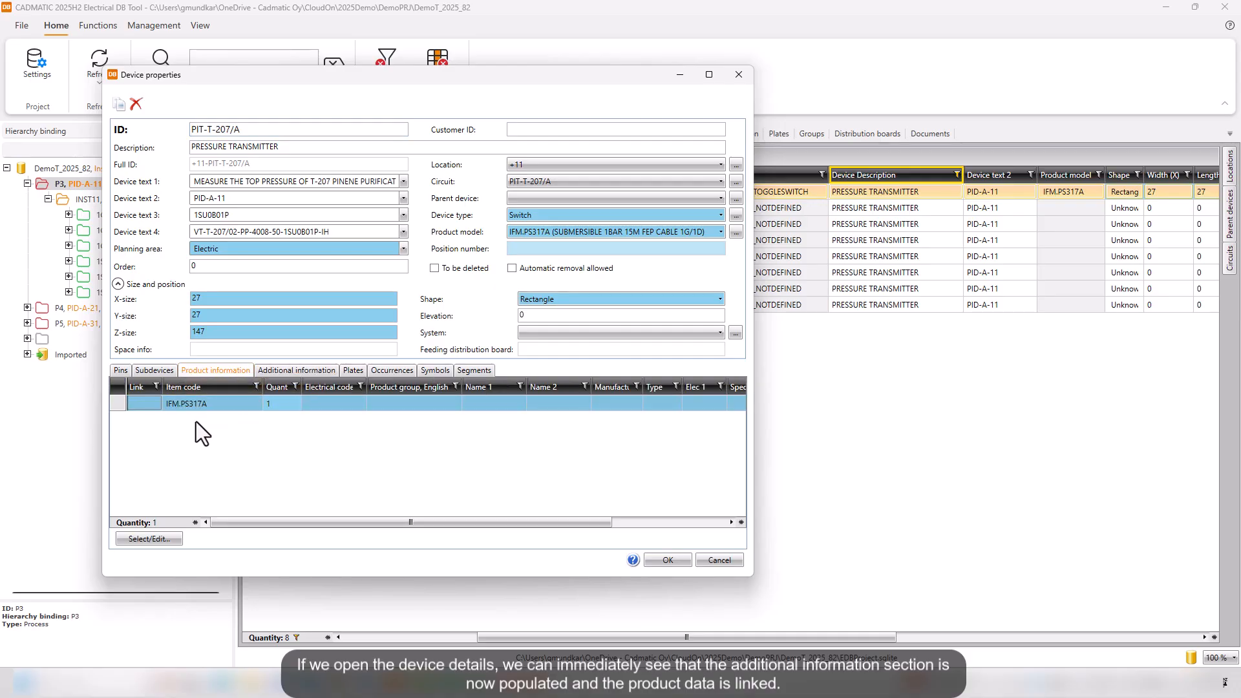
click(662, 559)
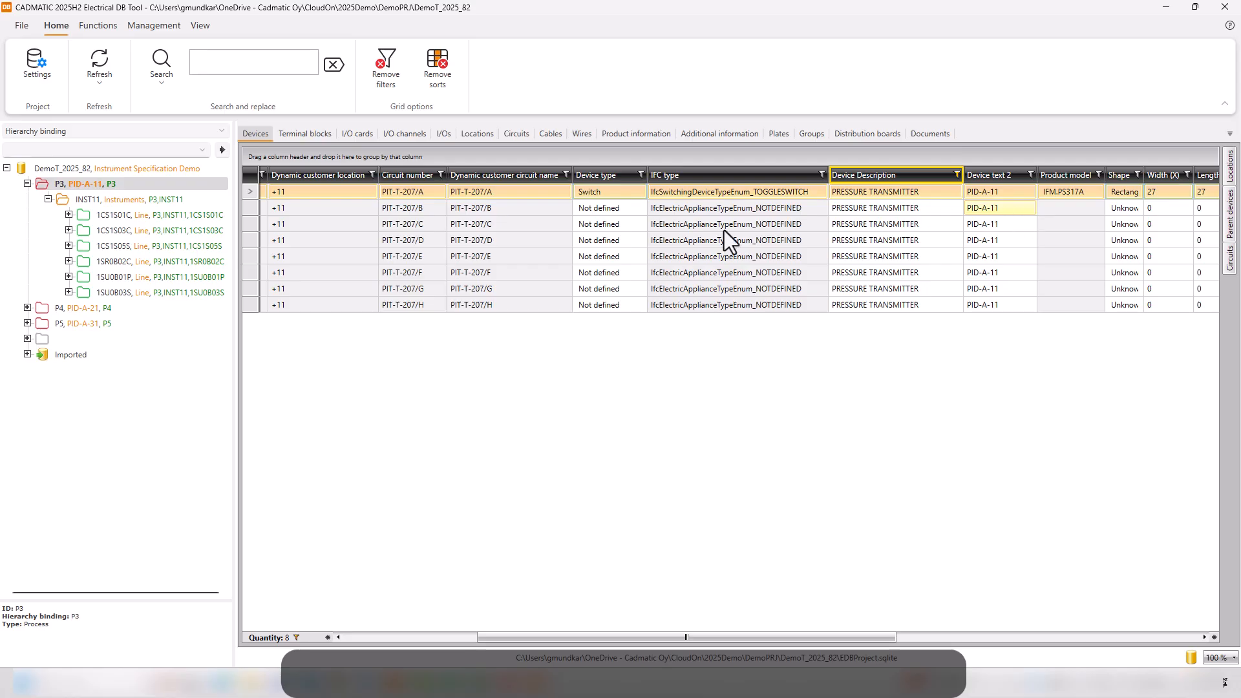
Attach product model IFM.PS317A to devices PIT-T-207/B through PIT-T-207/H in bulk, updating them with the default property selection
click(249, 208)
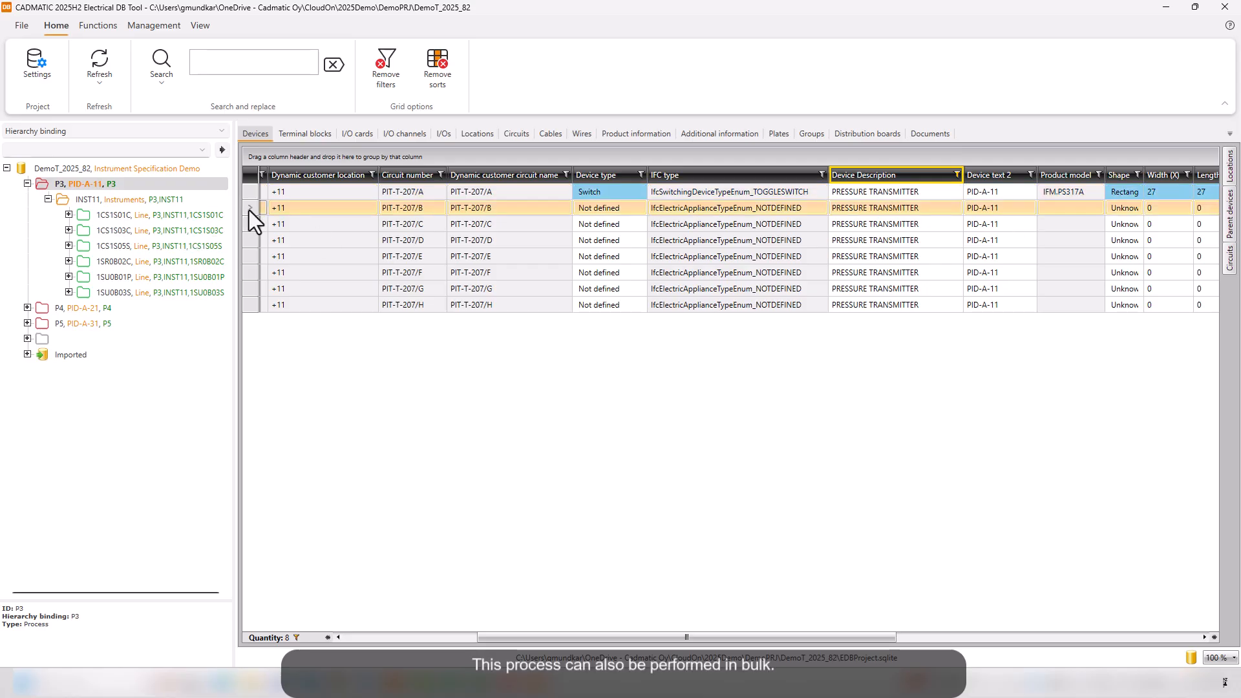
shift+click(251, 305)
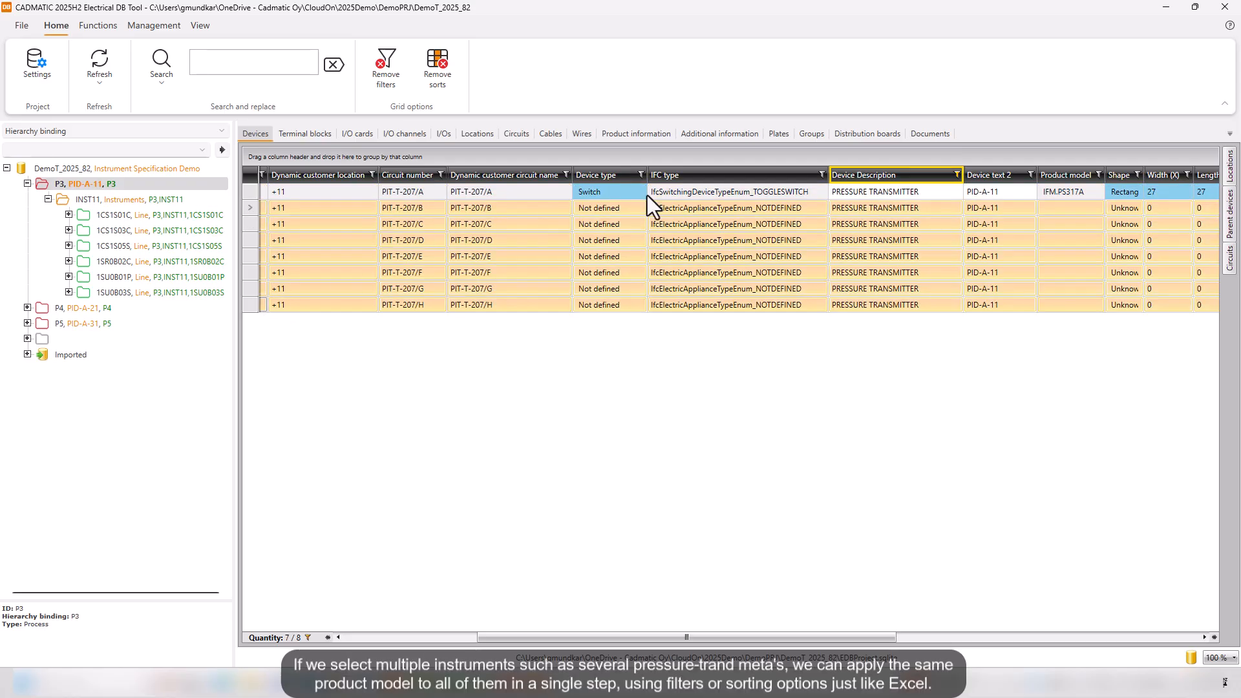
right_click(571, 228)
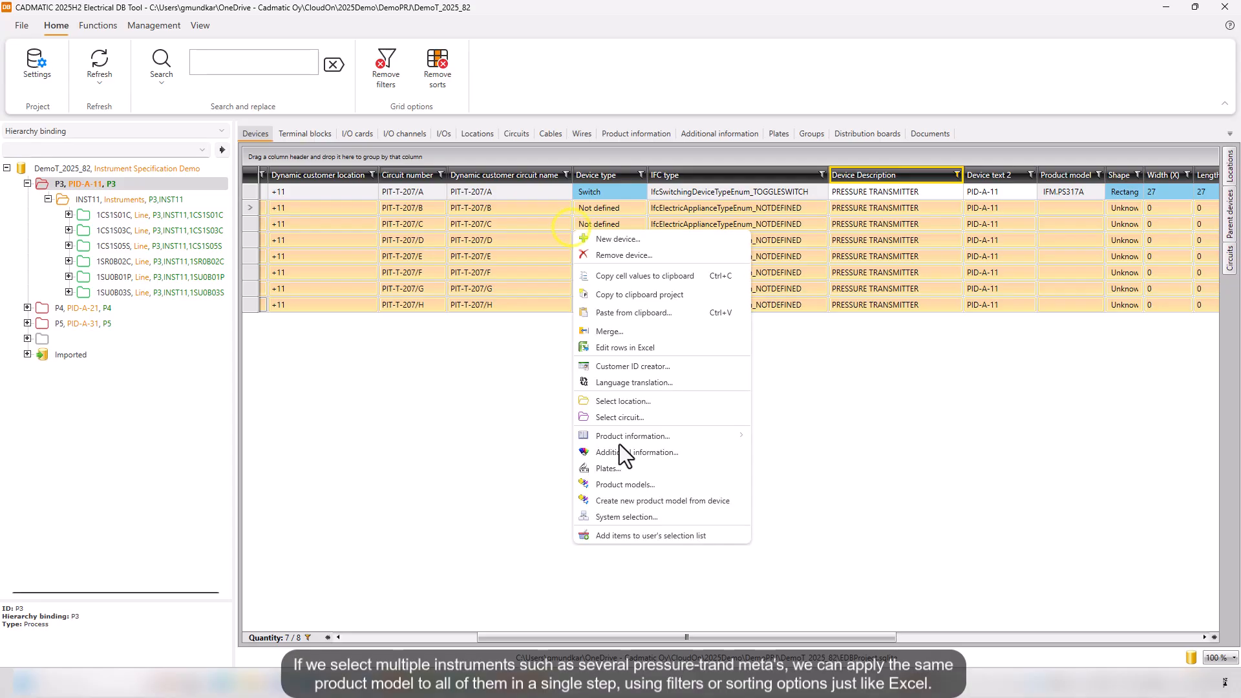
click(619, 482)
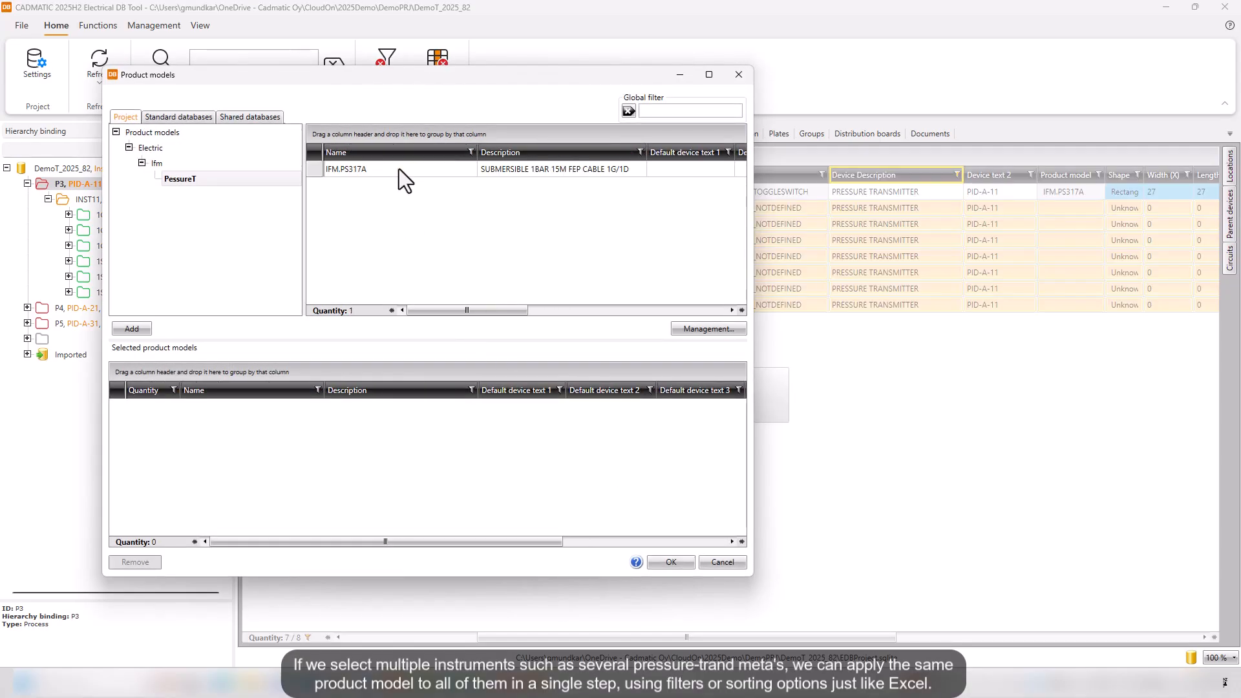
click(399, 169)
click(137, 329)
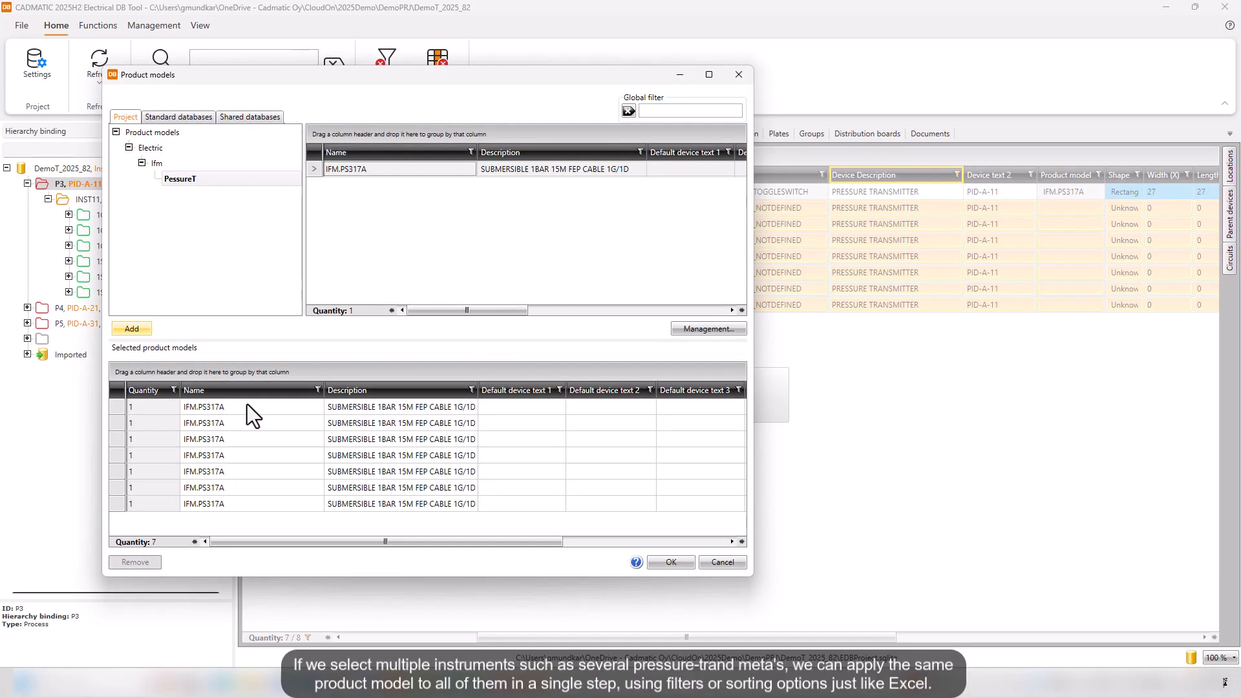
click(663, 562)
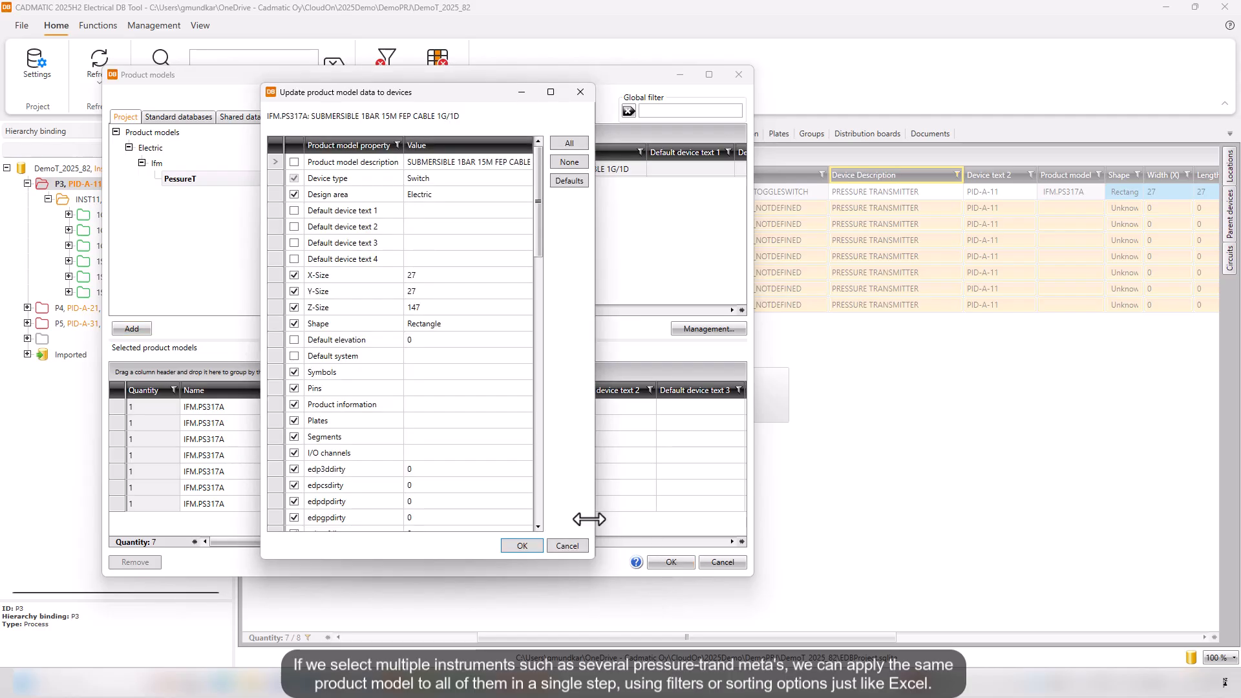
click(523, 548)
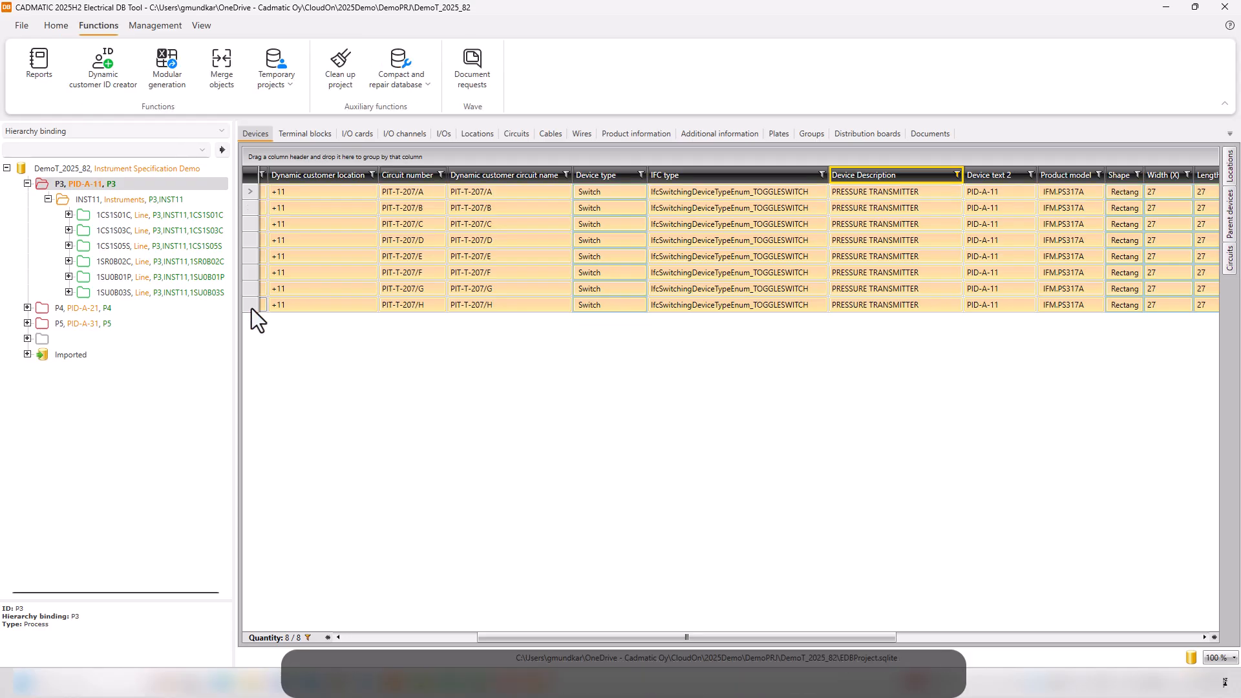
Assign the shared Pressure Transmitter plate definition 2025H2_ed_PT to devices PIT-T-207/A through PIT-T-207/H and display the project's plates
right_click(268, 244)
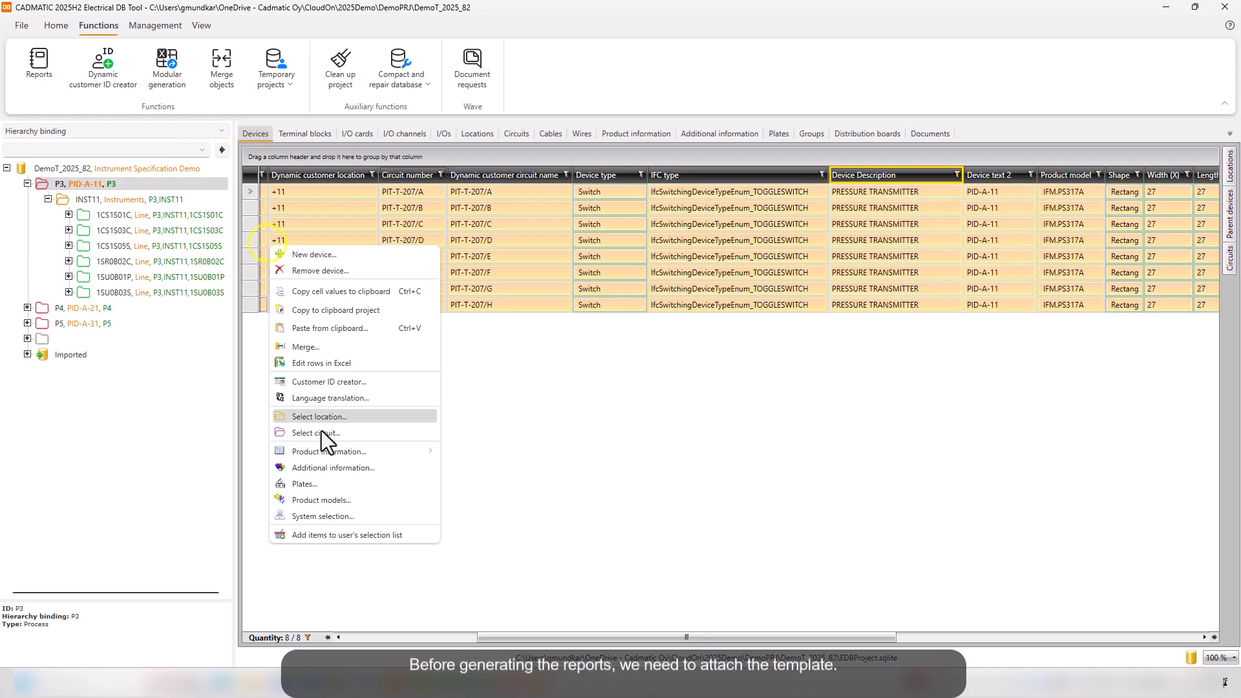
click(323, 481)
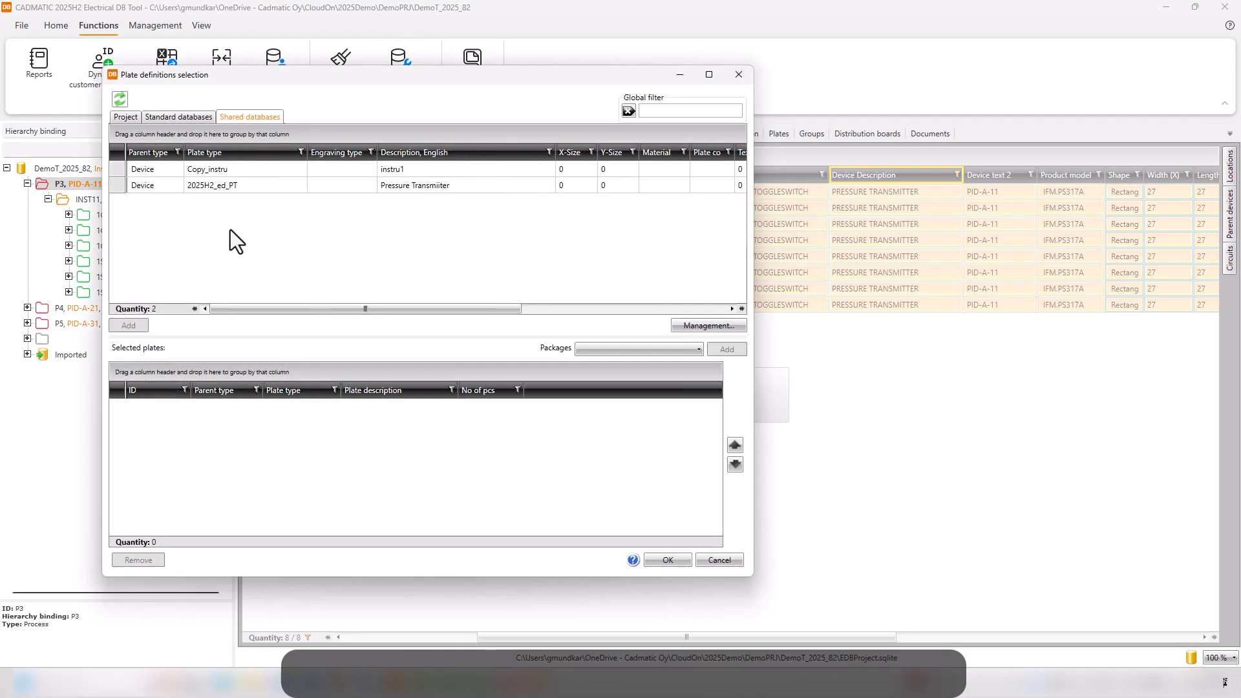
click(122, 190)
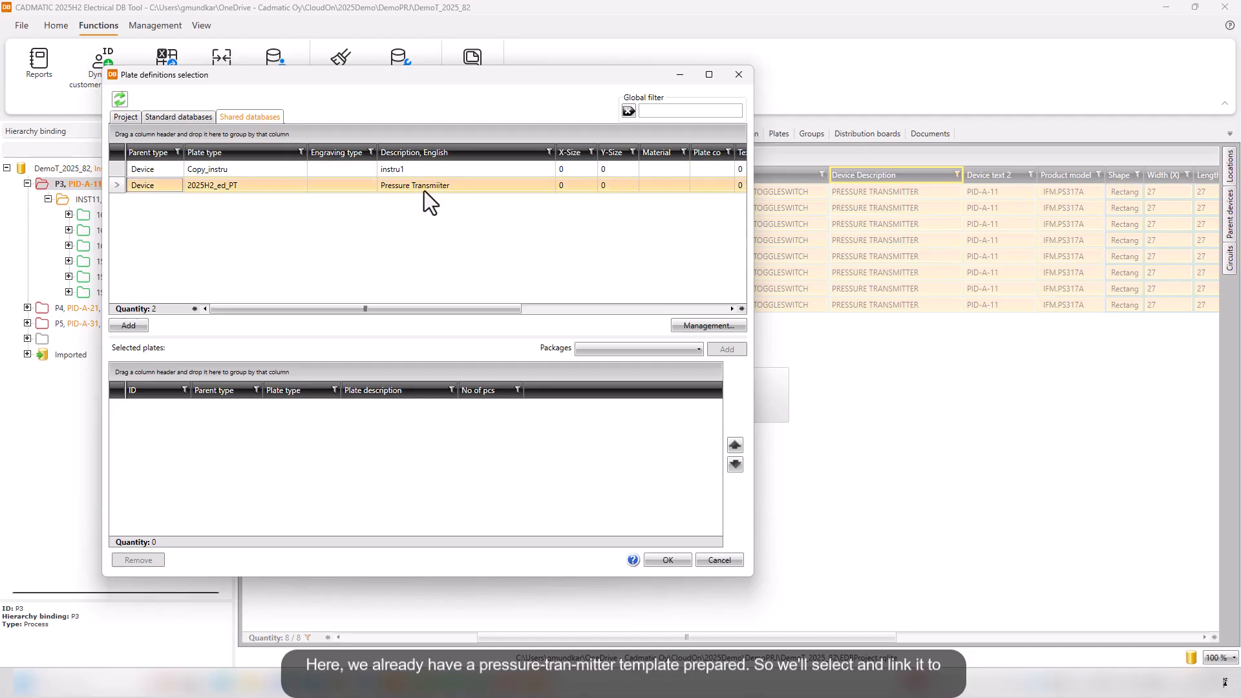
click(138, 324)
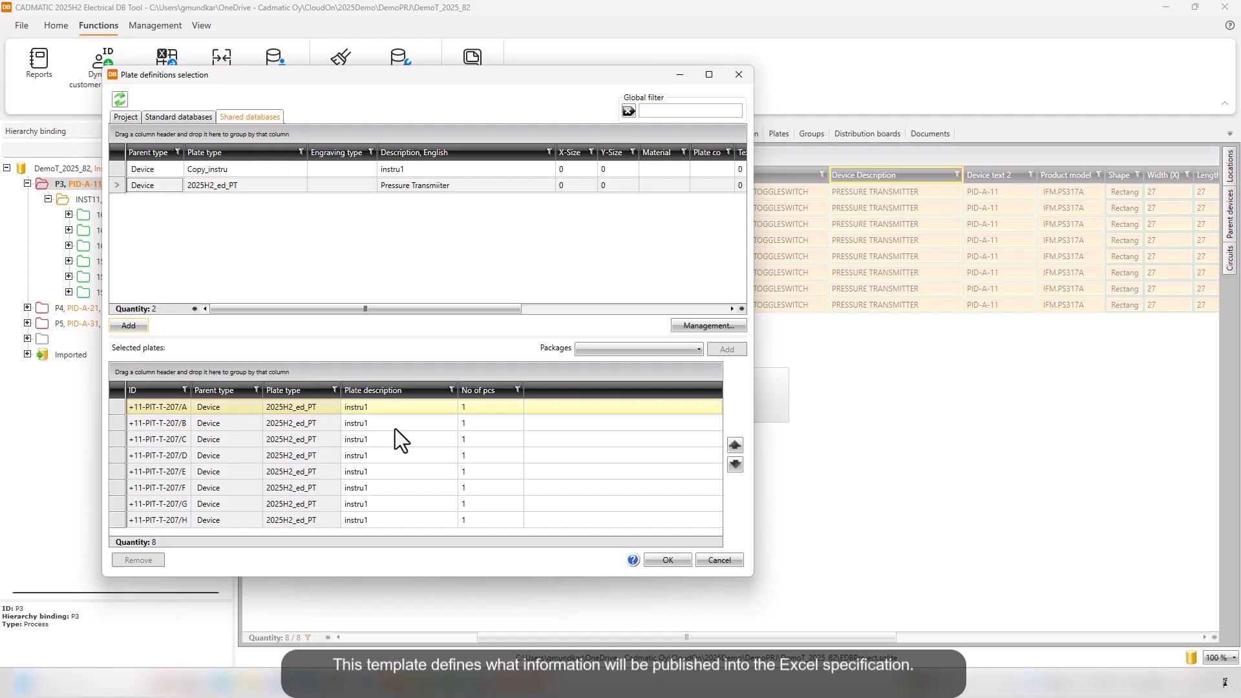
click(662, 559)
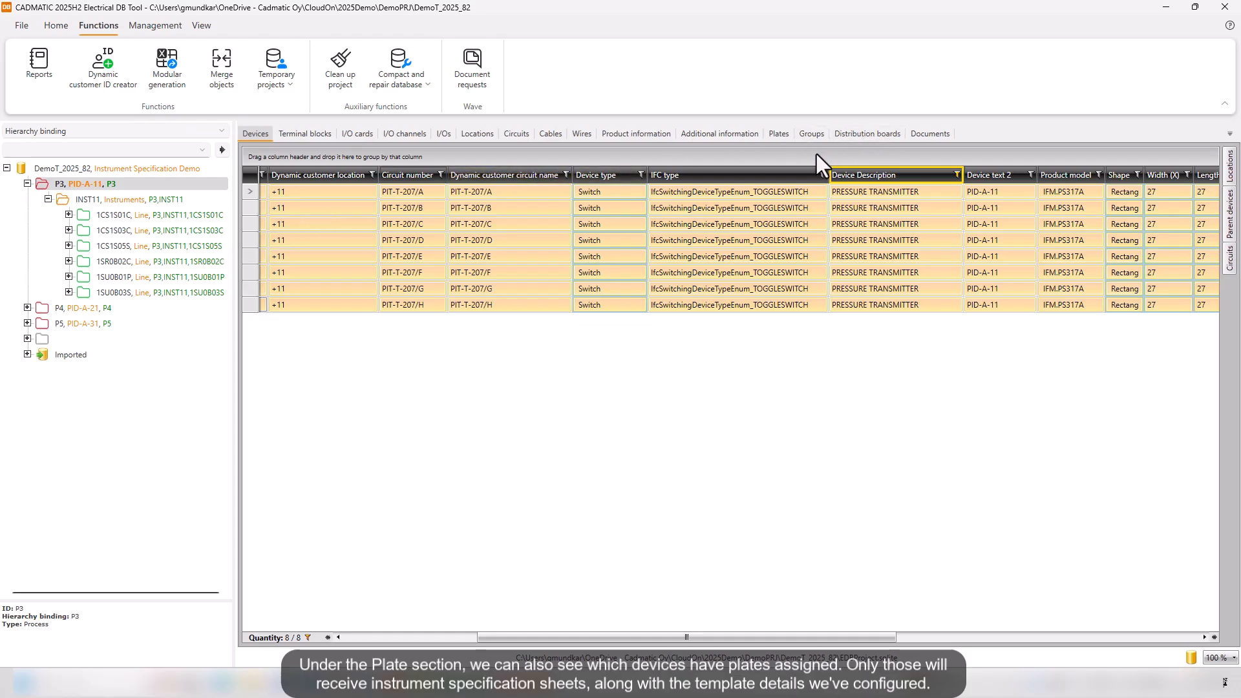
click(777, 133)
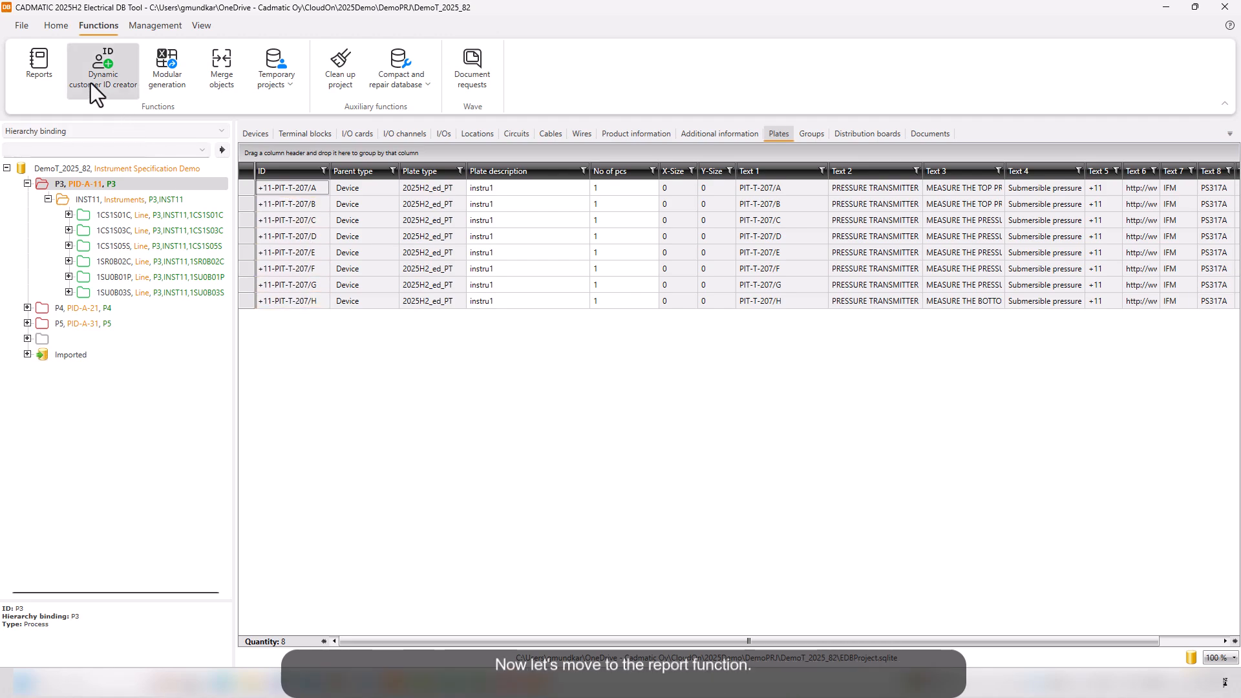
Open the electrical reports and load the saved report settings (Common) Instrument_PT_25H2_r1
click(38, 64)
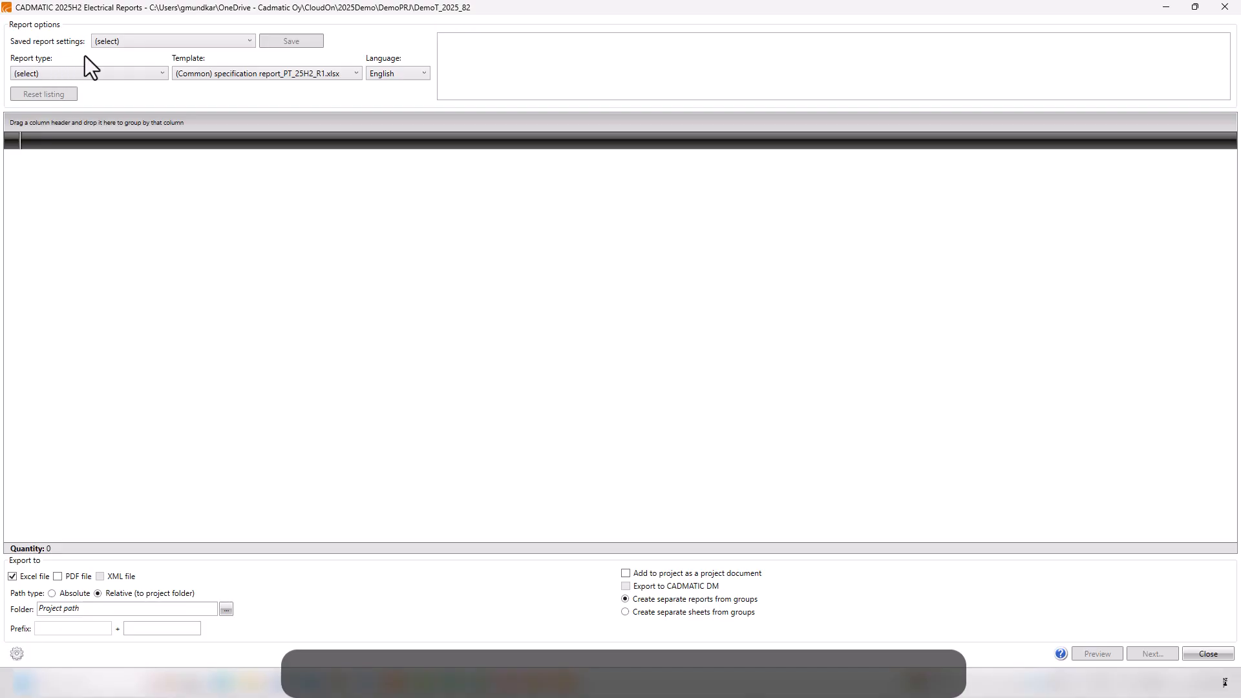
click(127, 43)
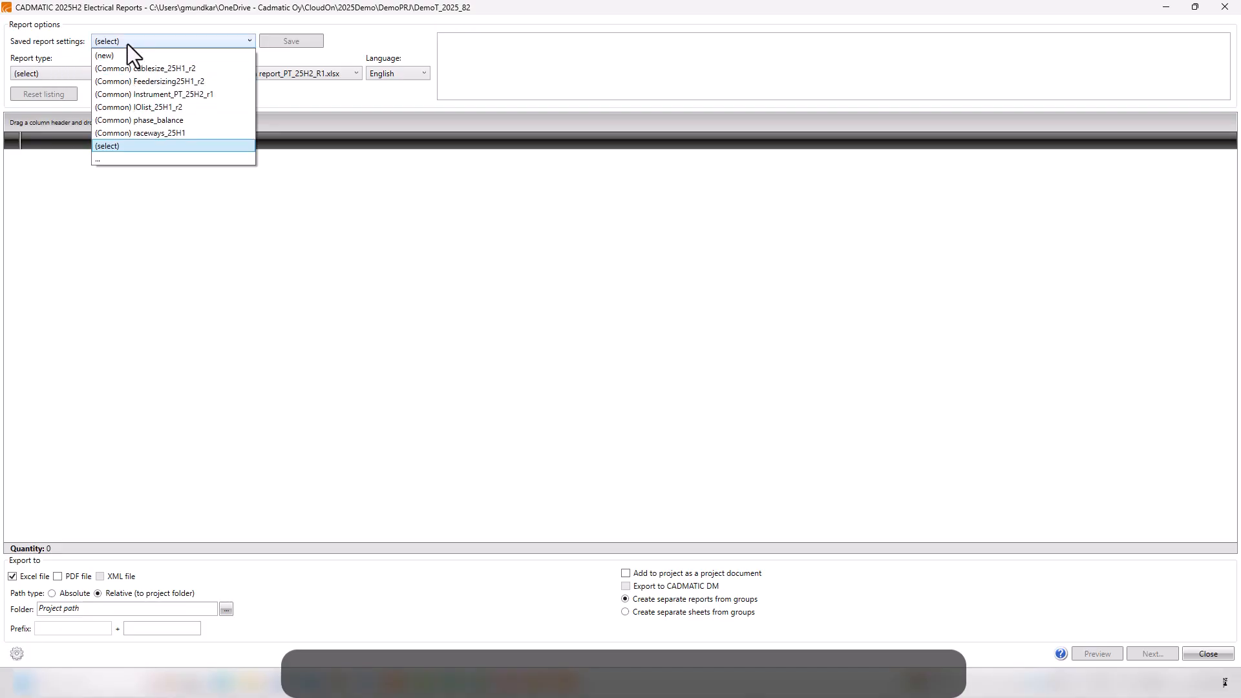
click(194, 96)
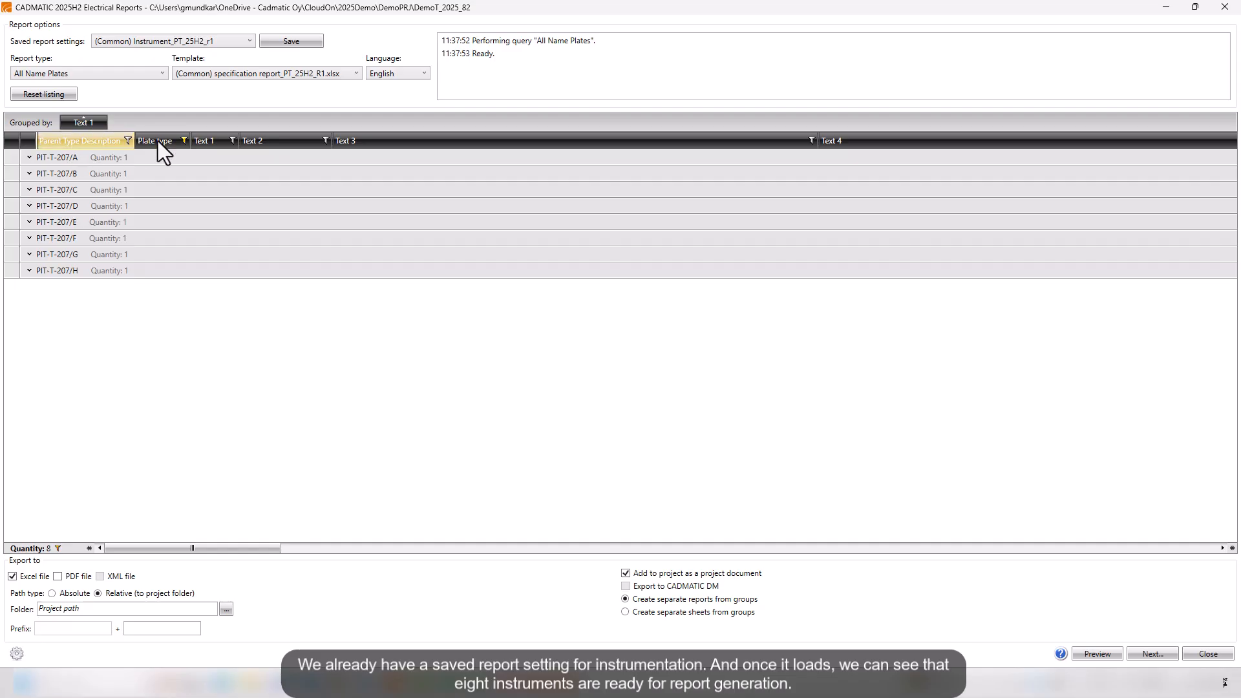
Check the plate type filter and examine the report rows of instruments PIT-T-207/A and PIT-T-207/B
click(183, 141)
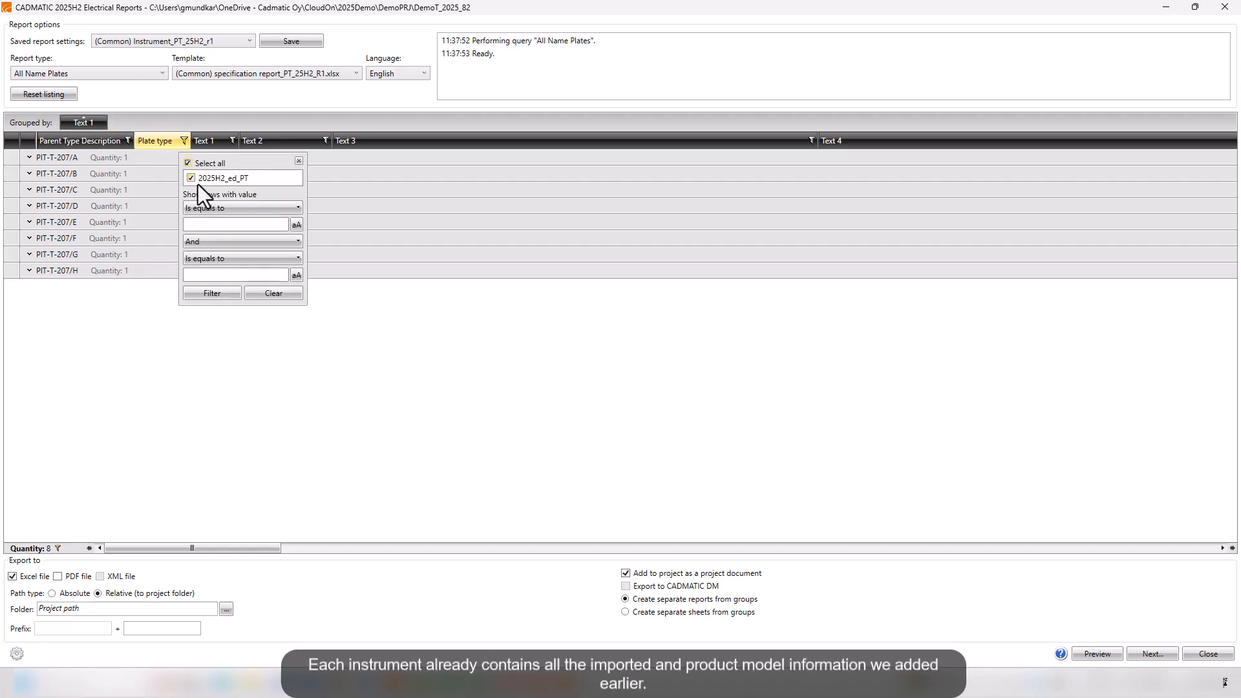
click(195, 107)
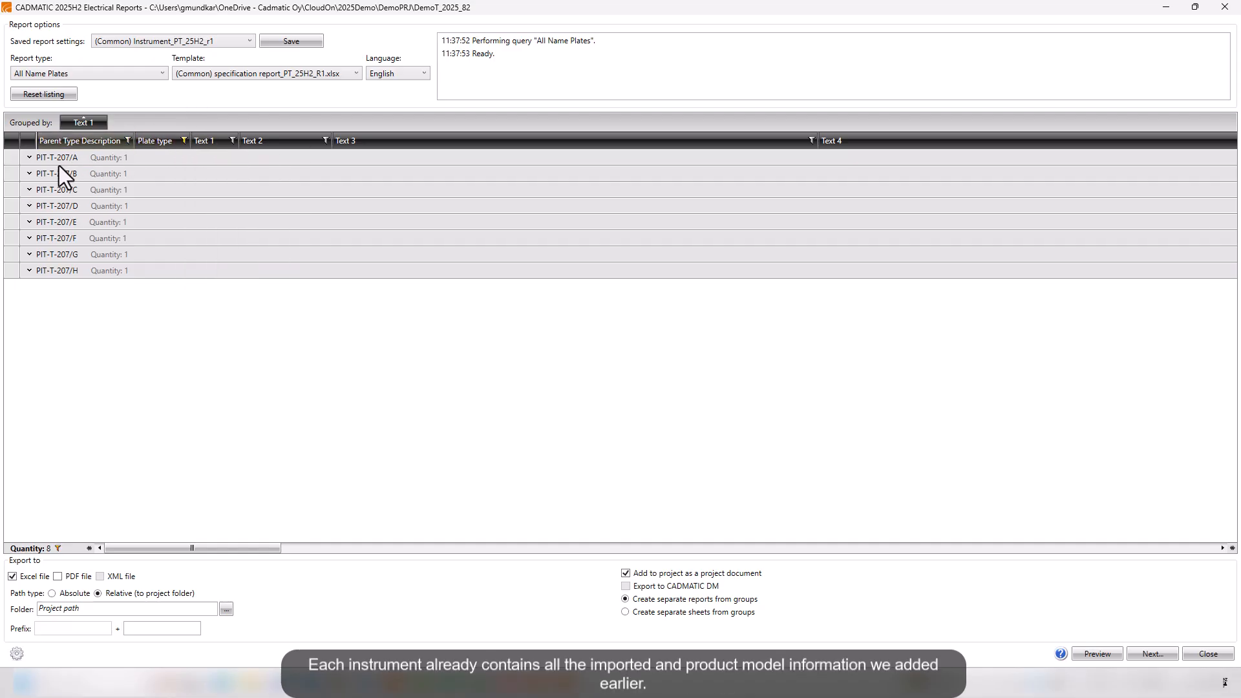
click(28, 158)
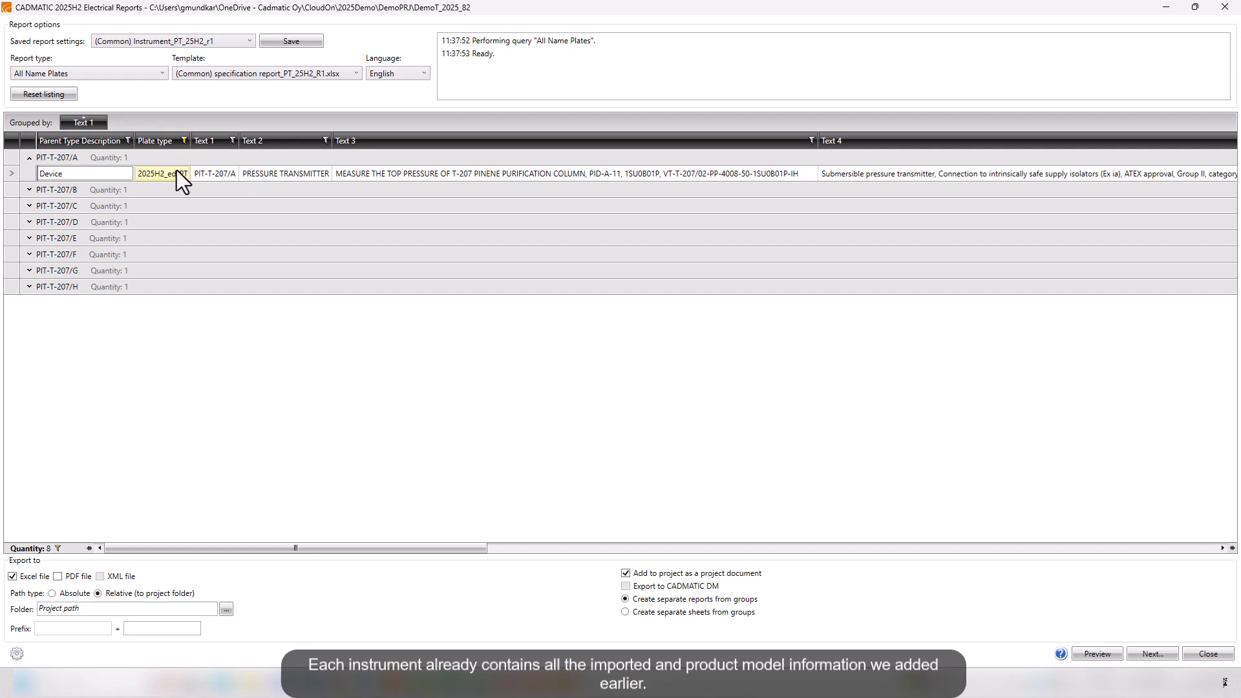
click(29, 190)
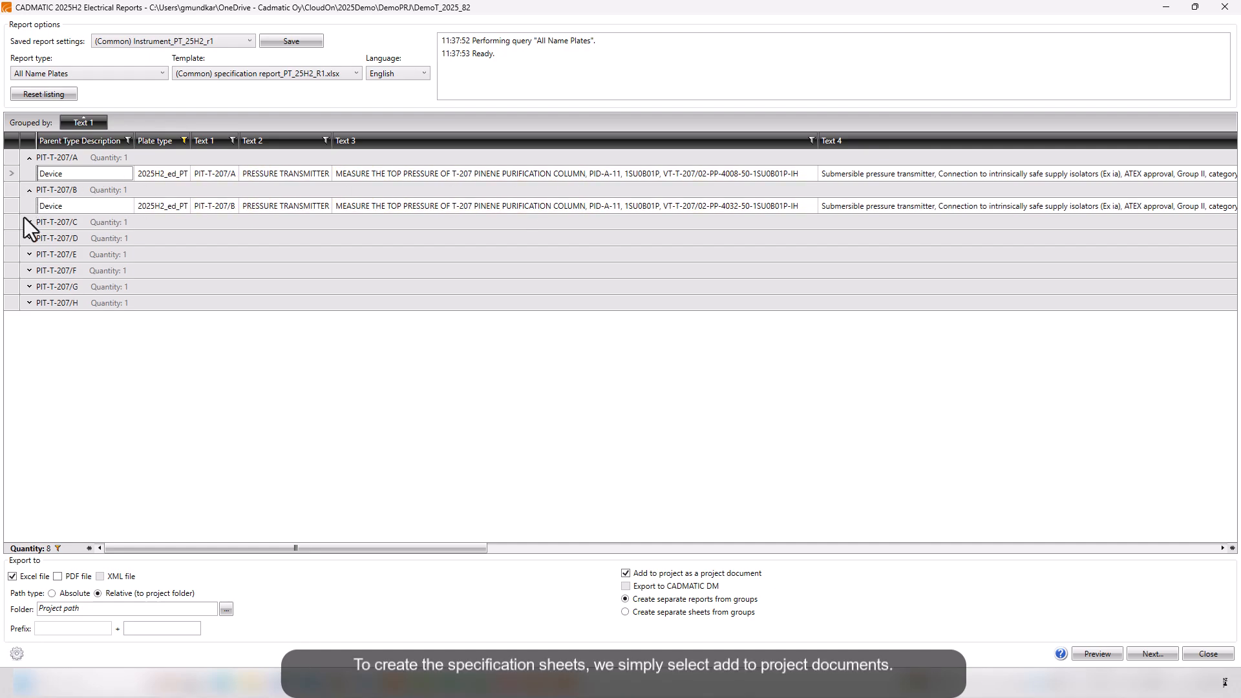
click(28, 222)
click(29, 221)
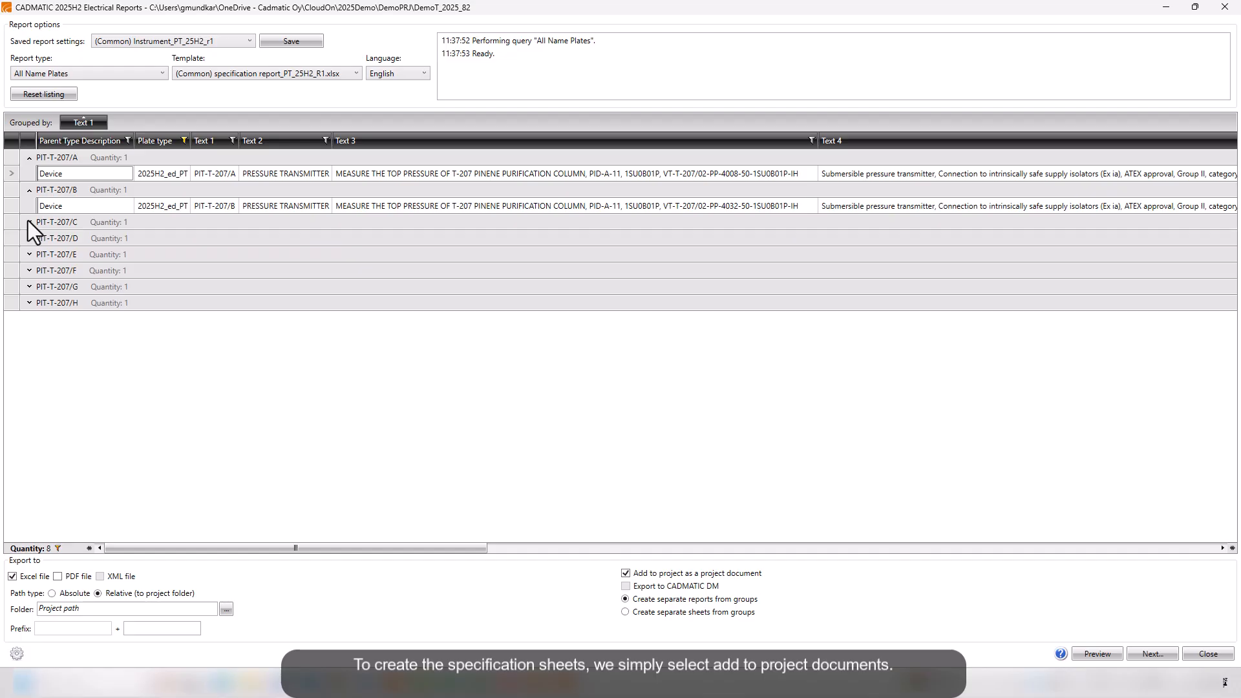
Generate separate Excel reports for groups PIT-T-207/A through PIT-T-207/H with file prefix Spec_, add them to the project documents, and close the reports
click(29, 190)
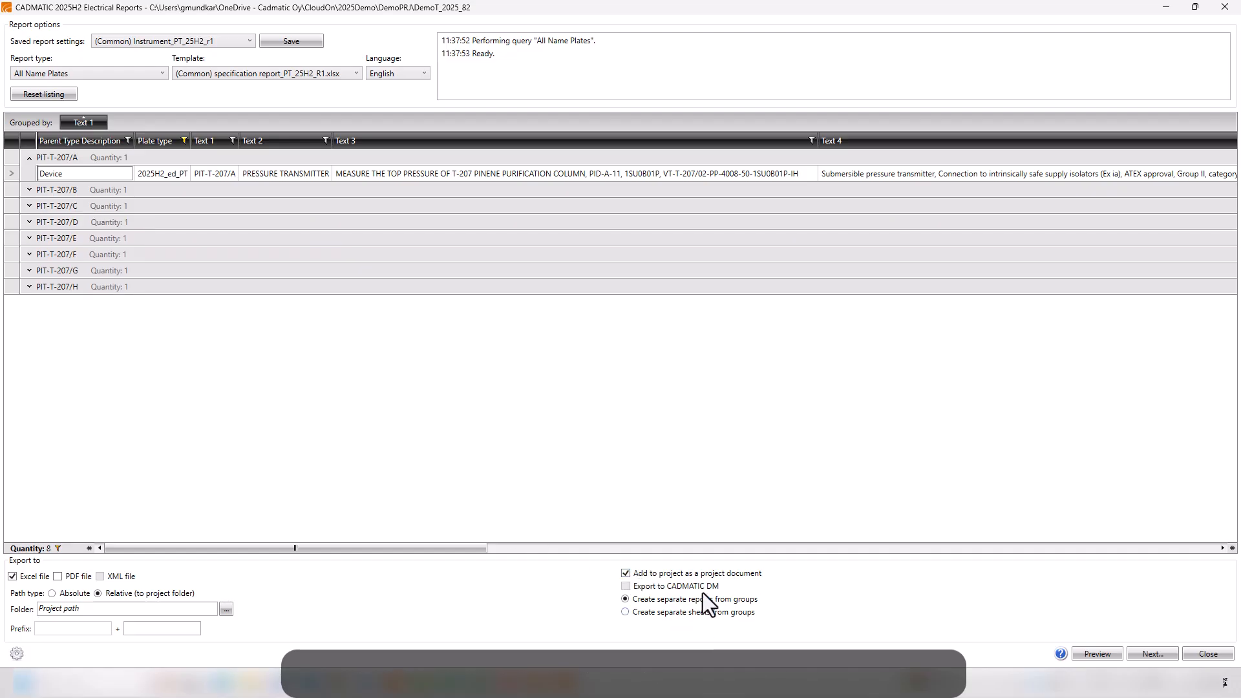
click(1154, 654)
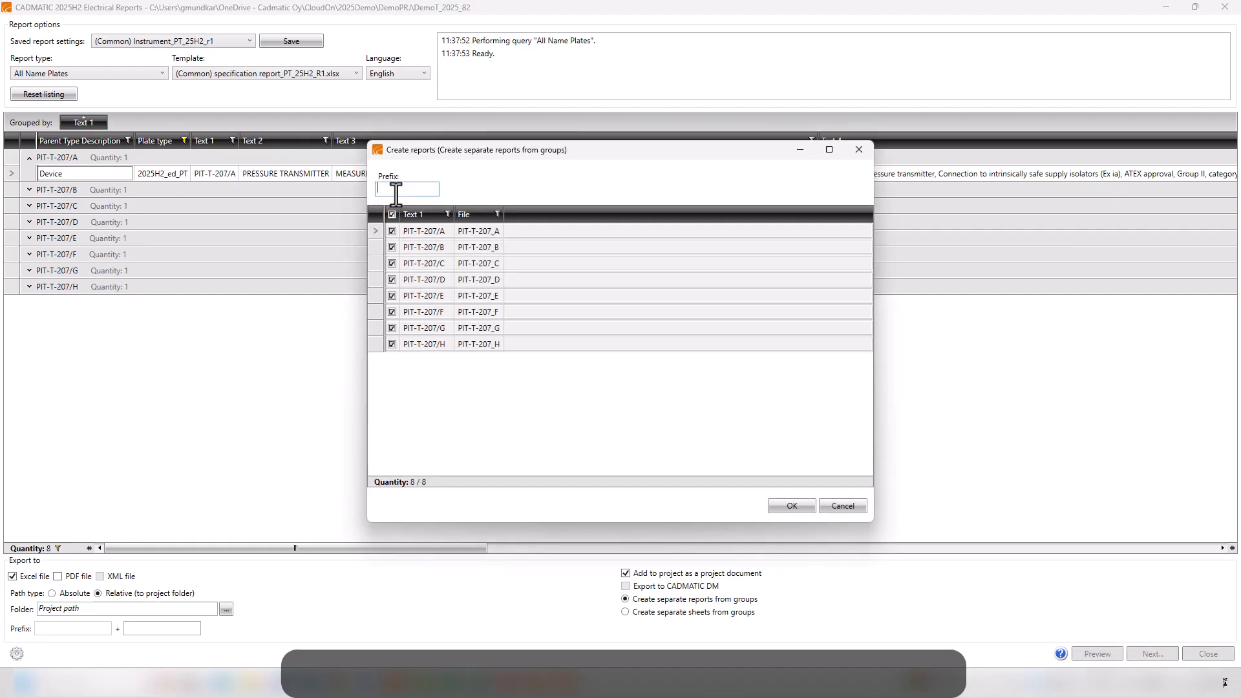
text(Spec)
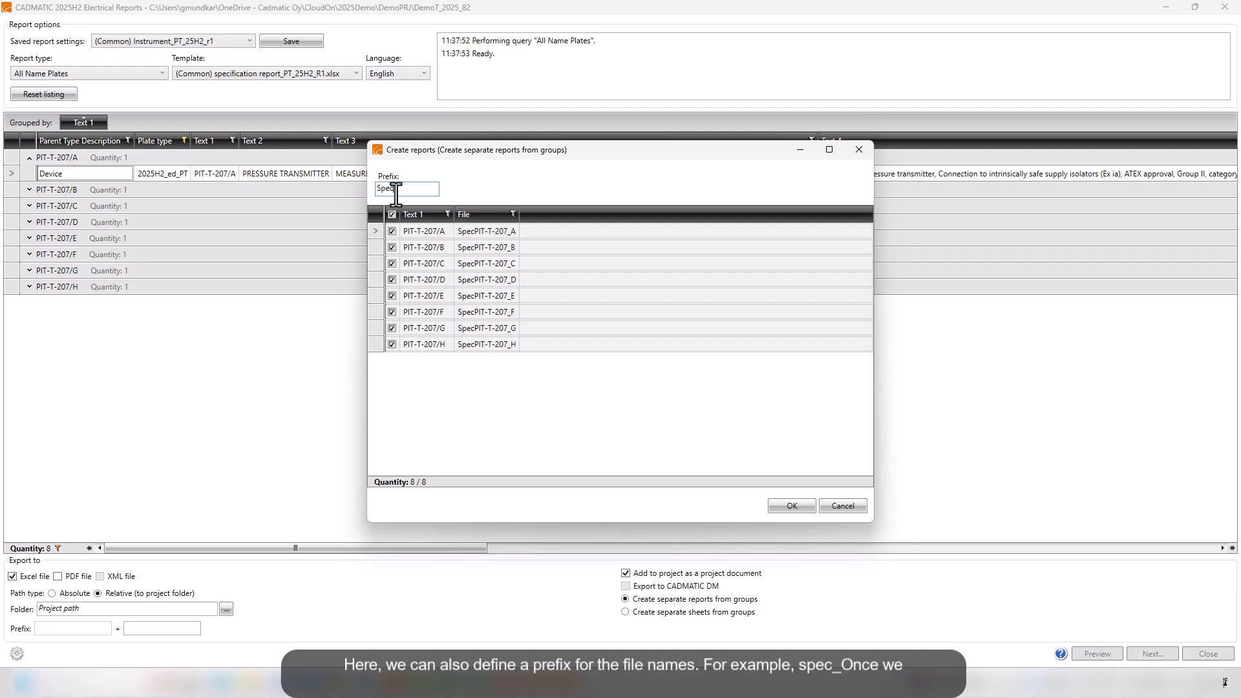
text(_)
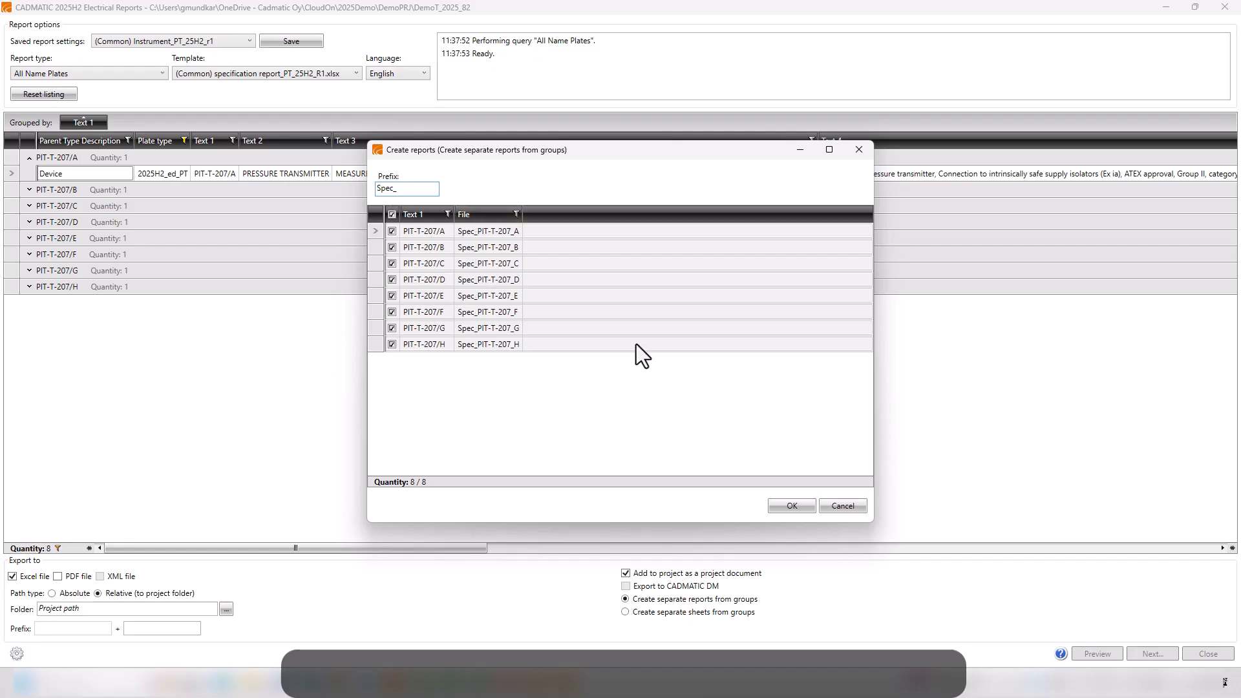
click(805, 510)
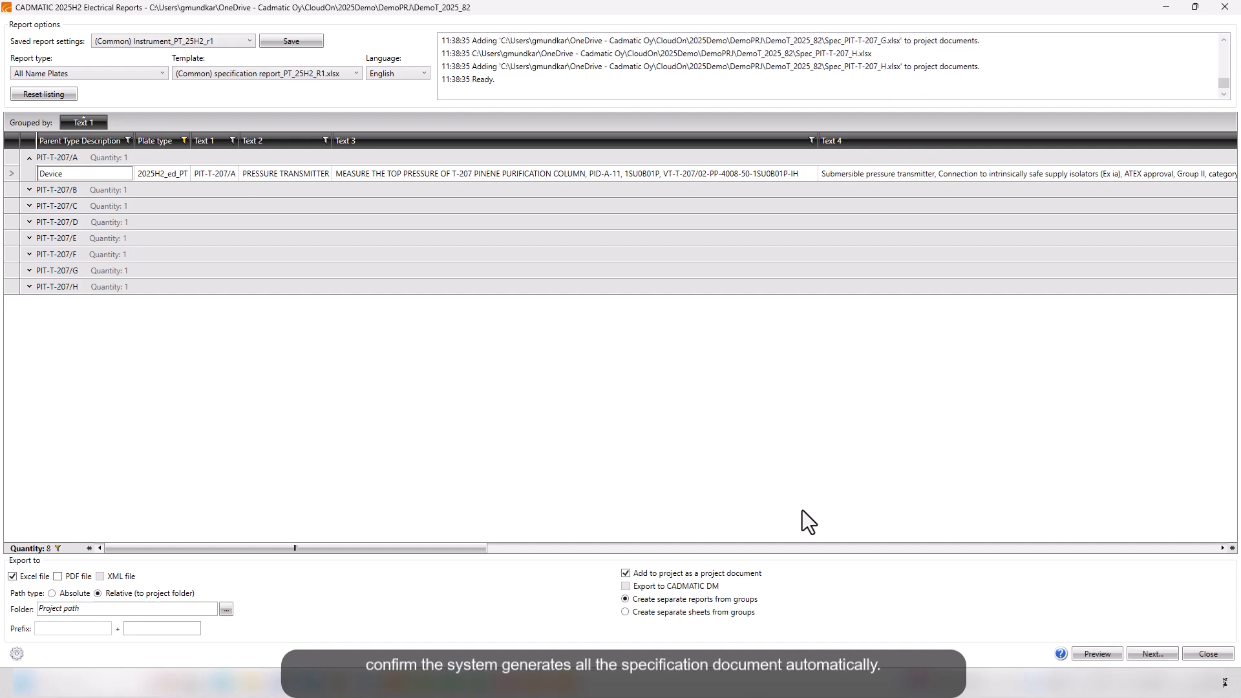
click(1204, 655)
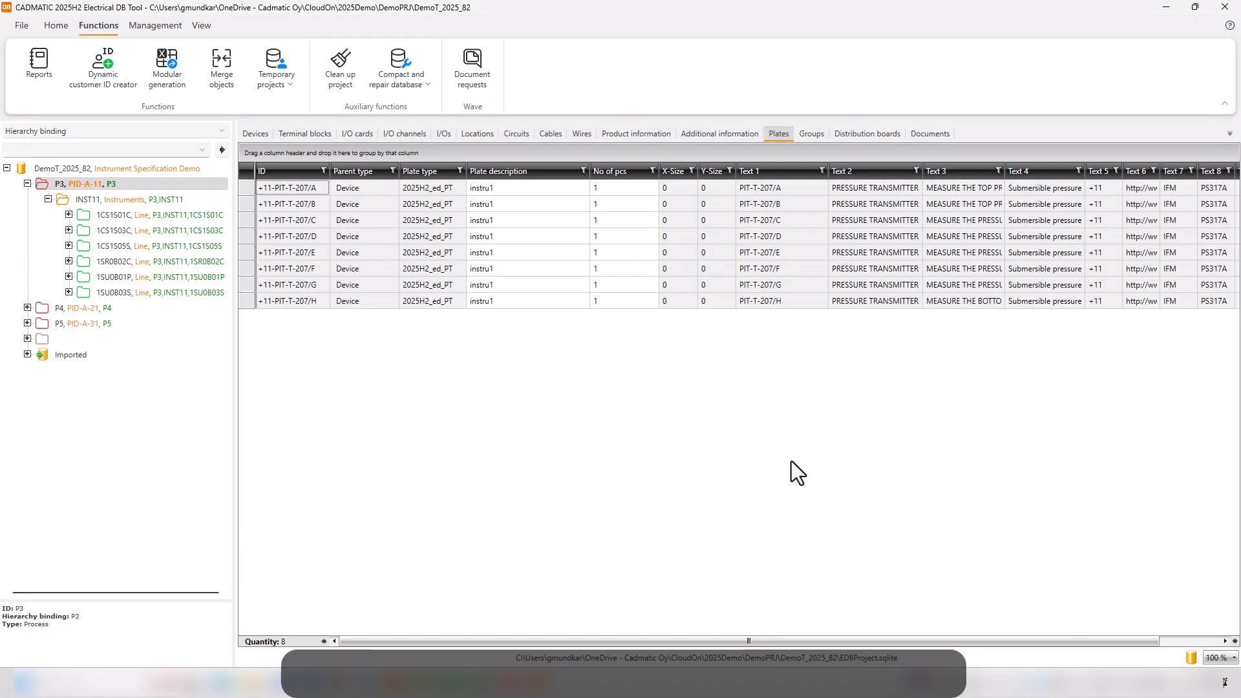
Display the project's documents and refresh the project data to list the generated specification files
click(937, 139)
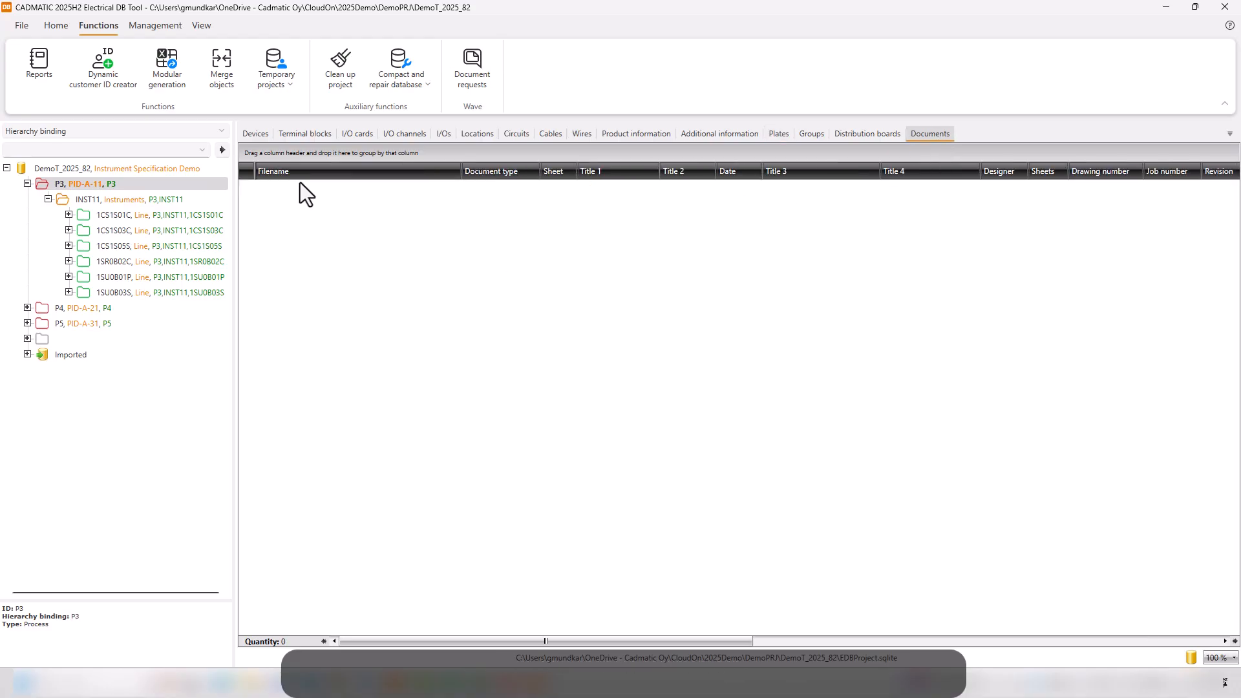
click(45, 23)
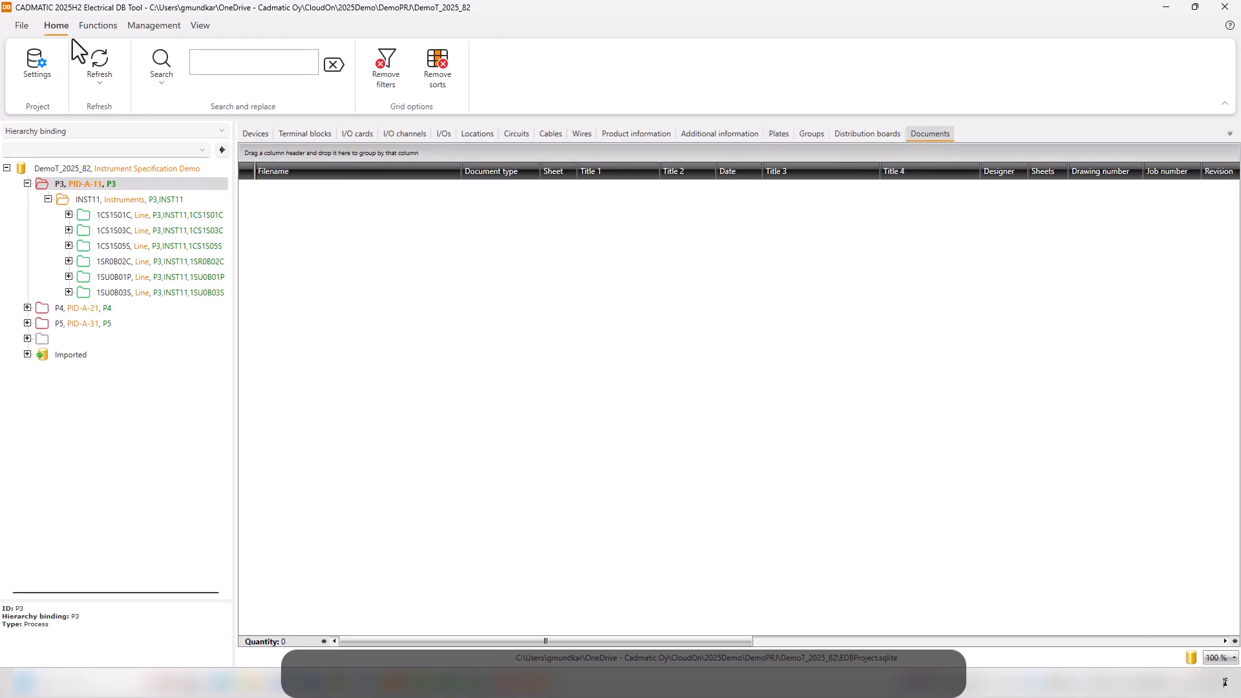
click(98, 63)
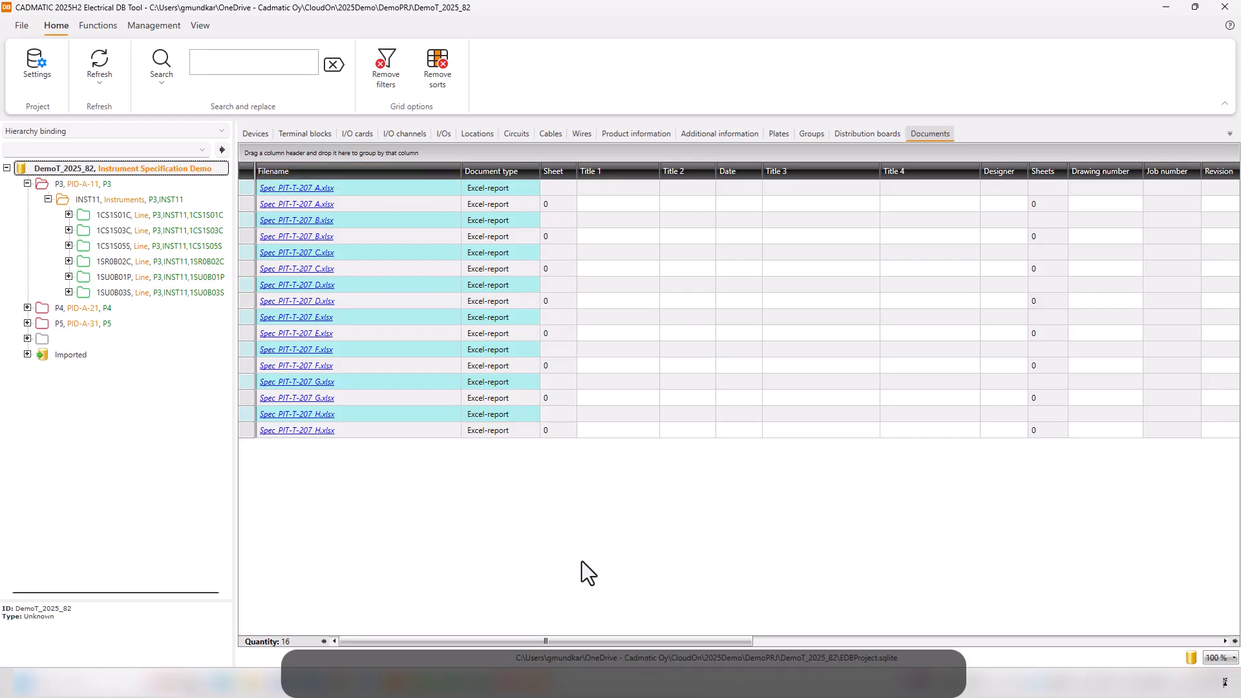
Filter the documents list by object type to show only Drawing label rows
drag(542, 641, 937, 641)
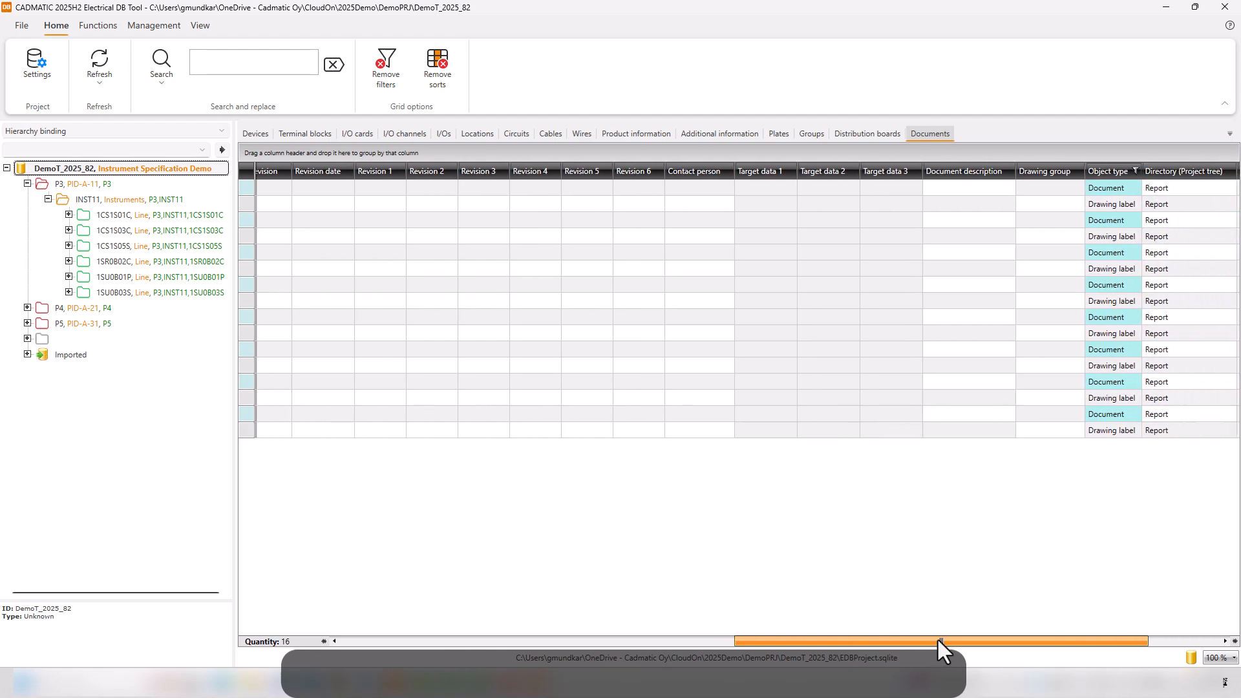
click(1136, 170)
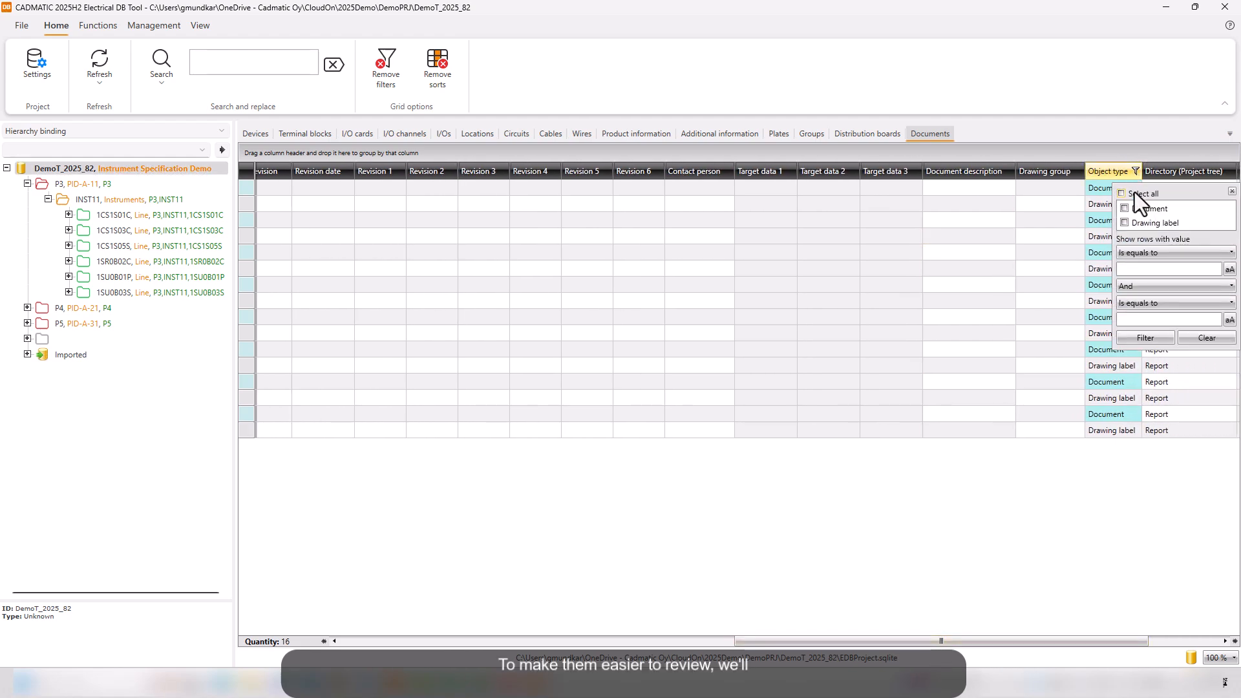
click(1131, 219)
click(926, 419)
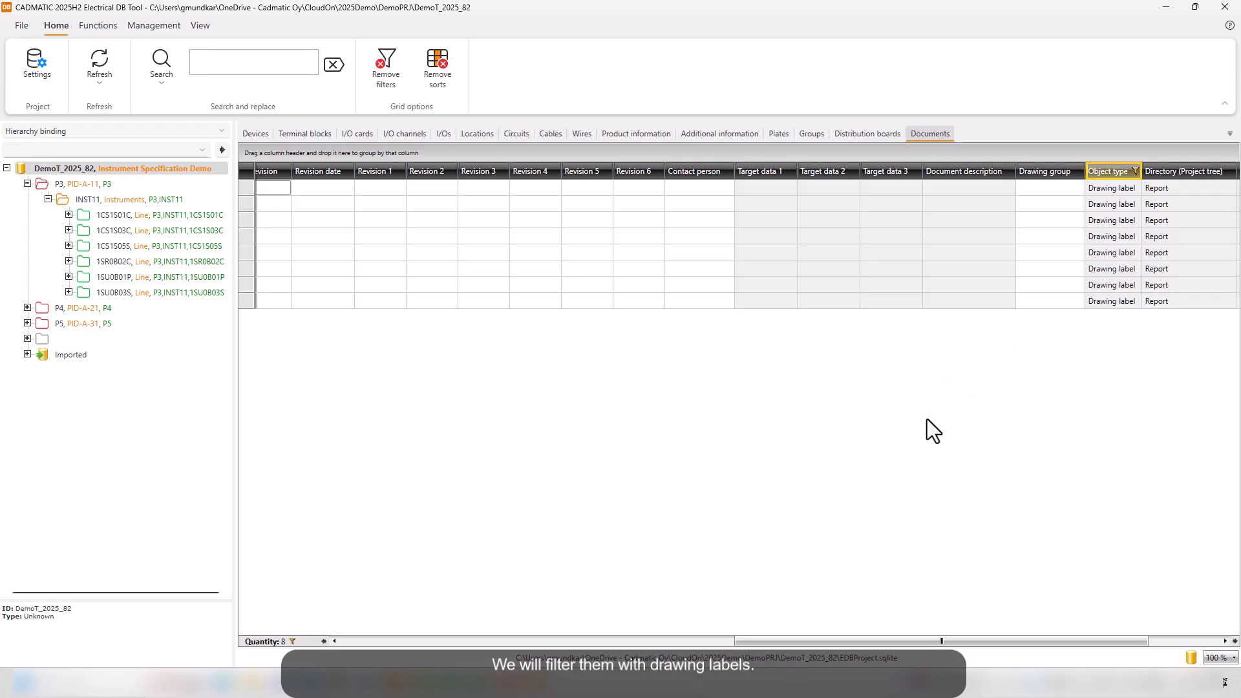
Fill in the document label of Spec_PIT-T-207_A.xlsx with date 04.12.25, the designer's initials and revision R1
drag(855, 638, 410, 665)
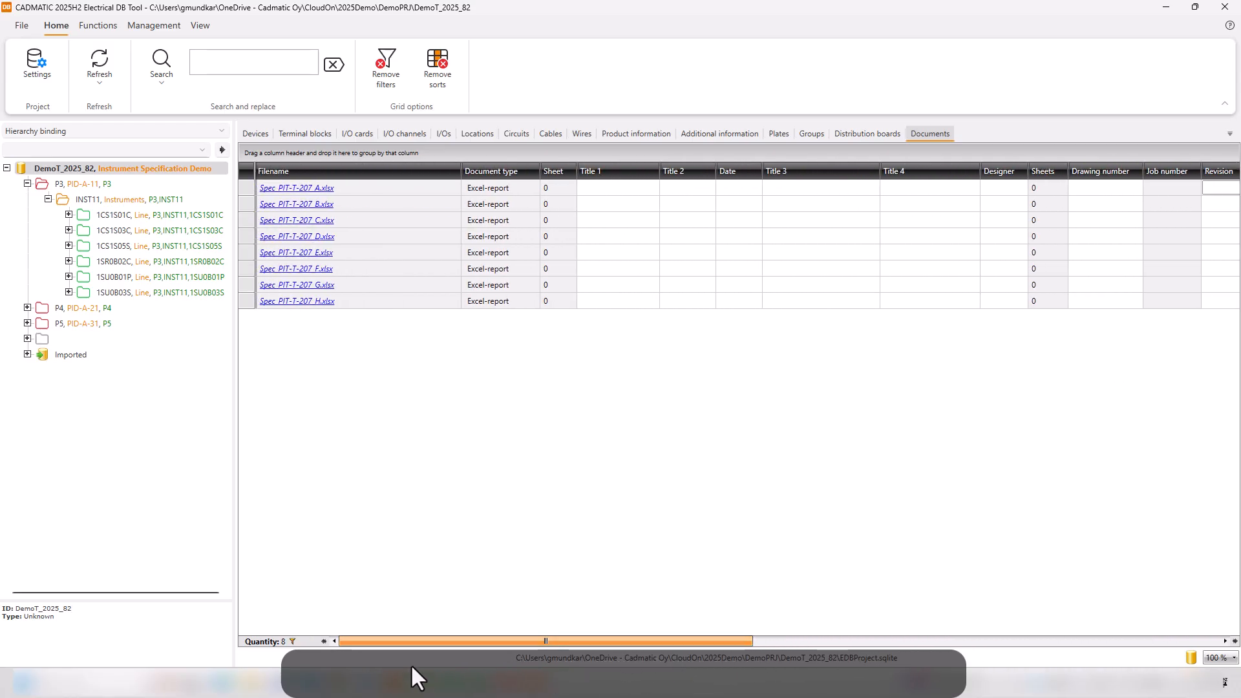
click(559, 188)
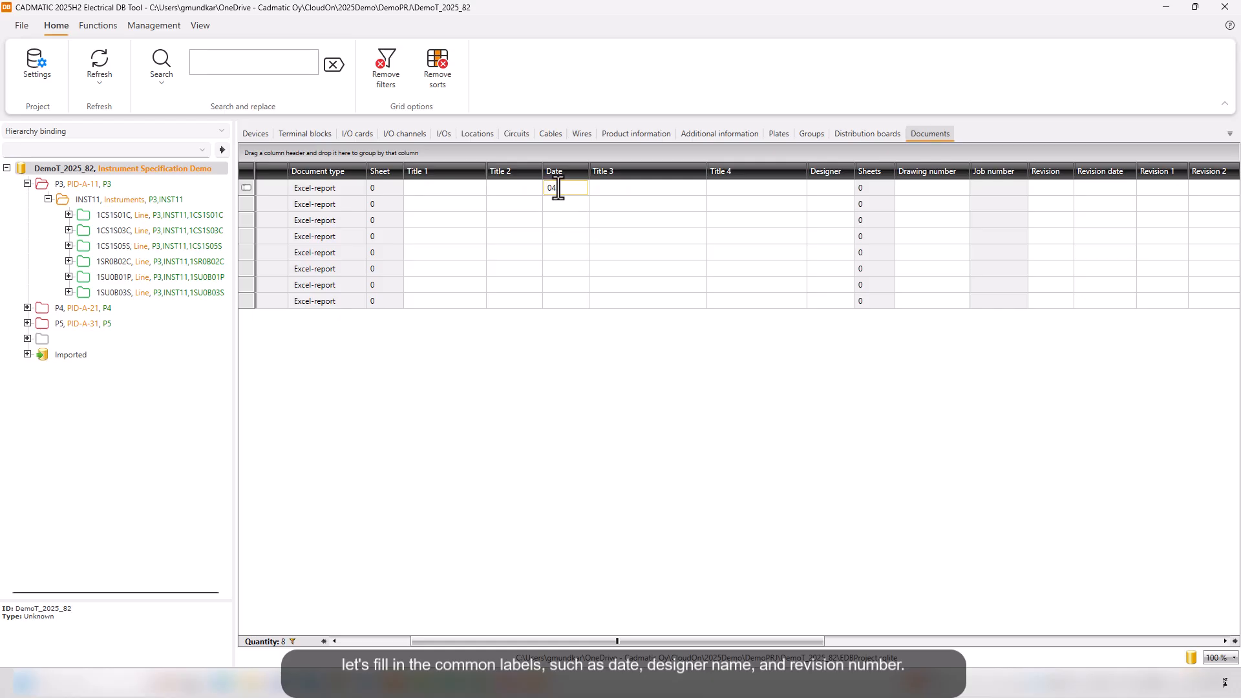
text(04.12.25)
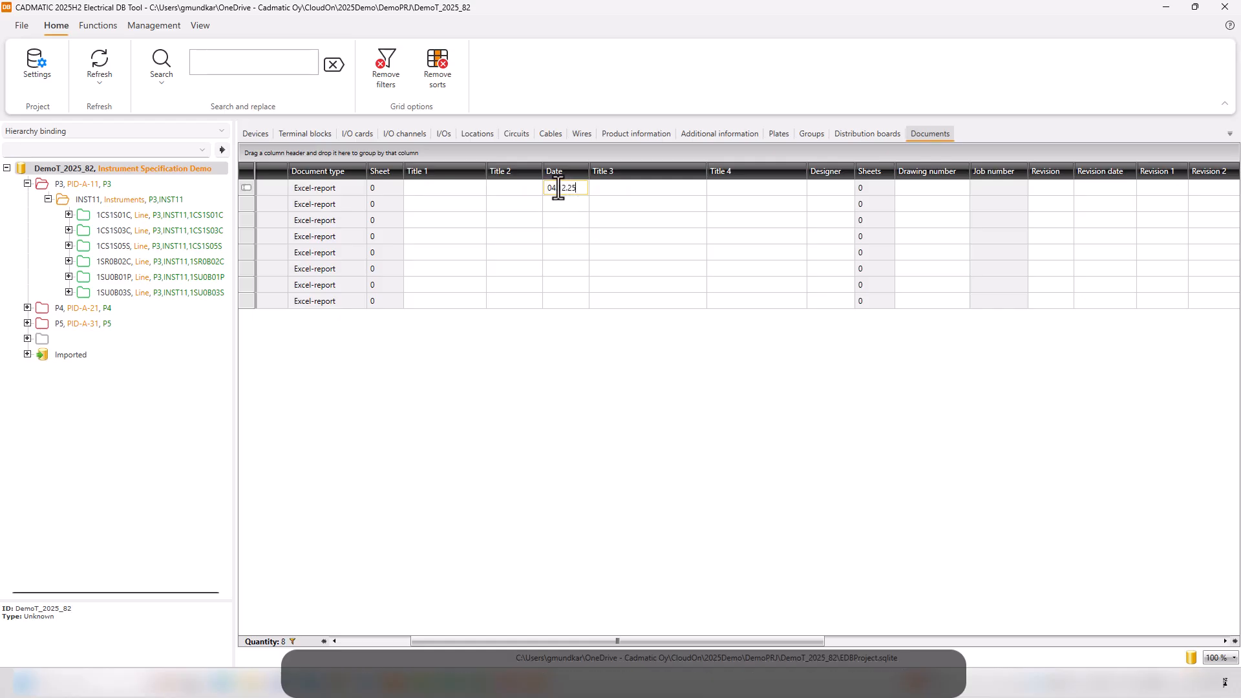
click(824, 188)
click(1059, 188)
text(R1)
click(785, 216)
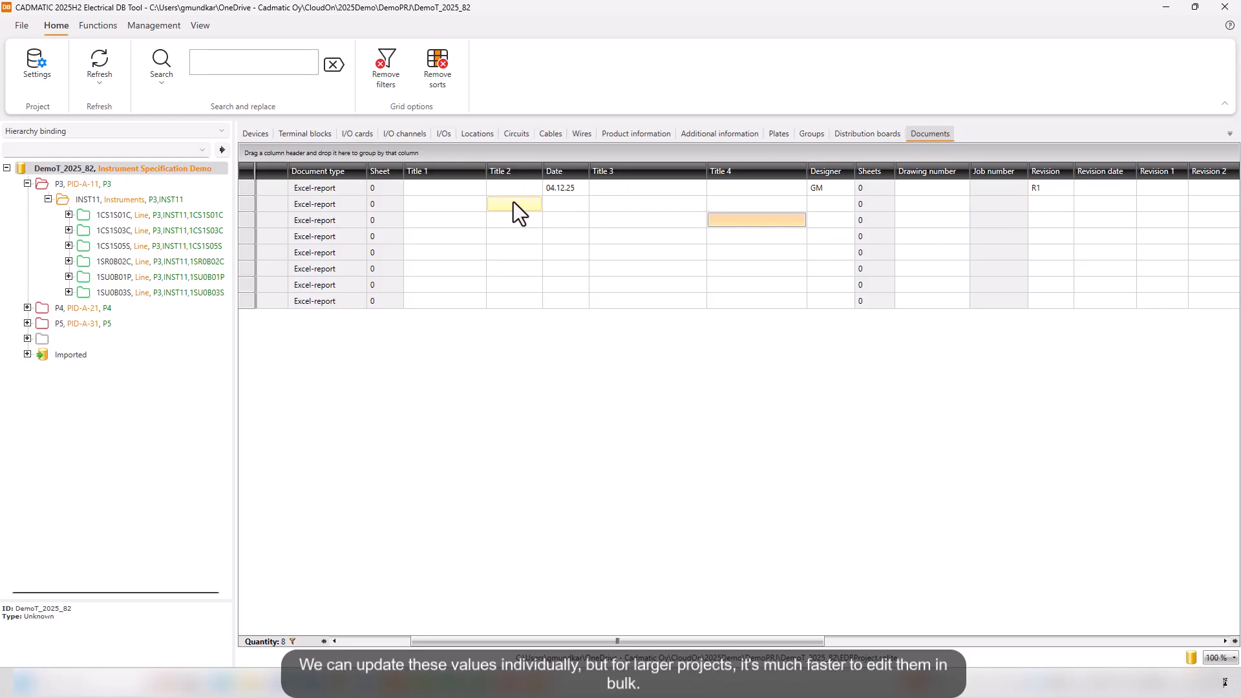
Select all the filtered specification document rows and open them for bulk editing in Excel
drag(466, 642, 389, 643)
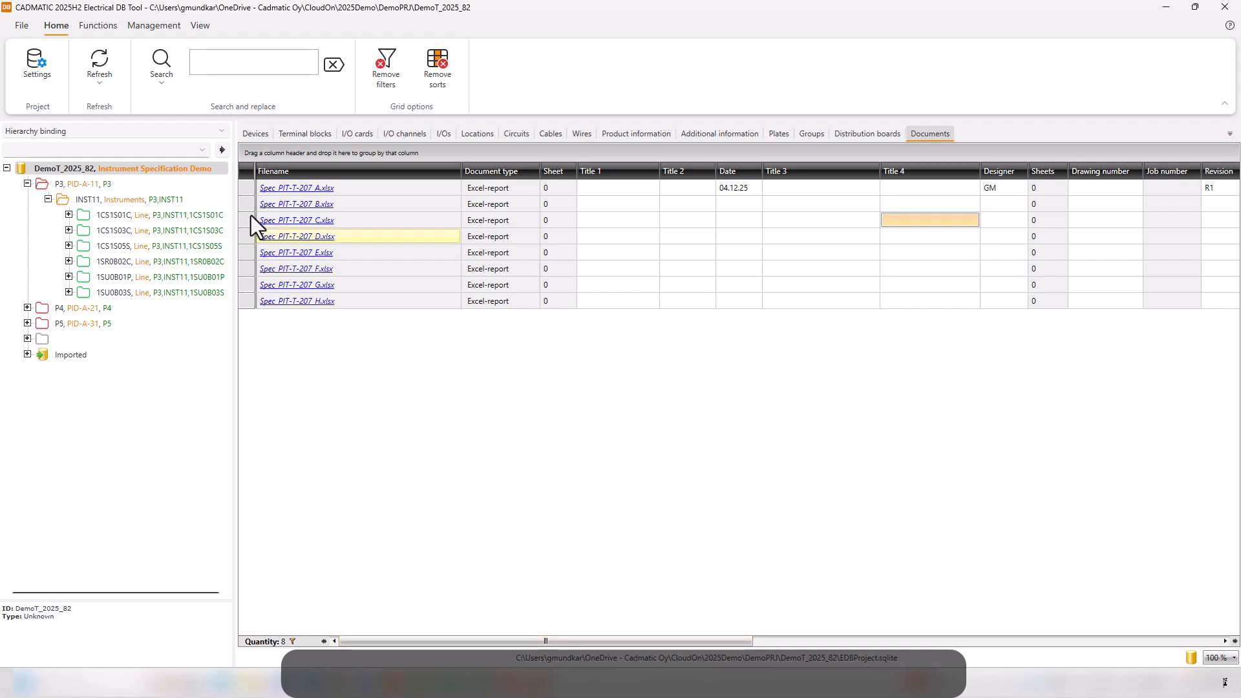
click(244, 172)
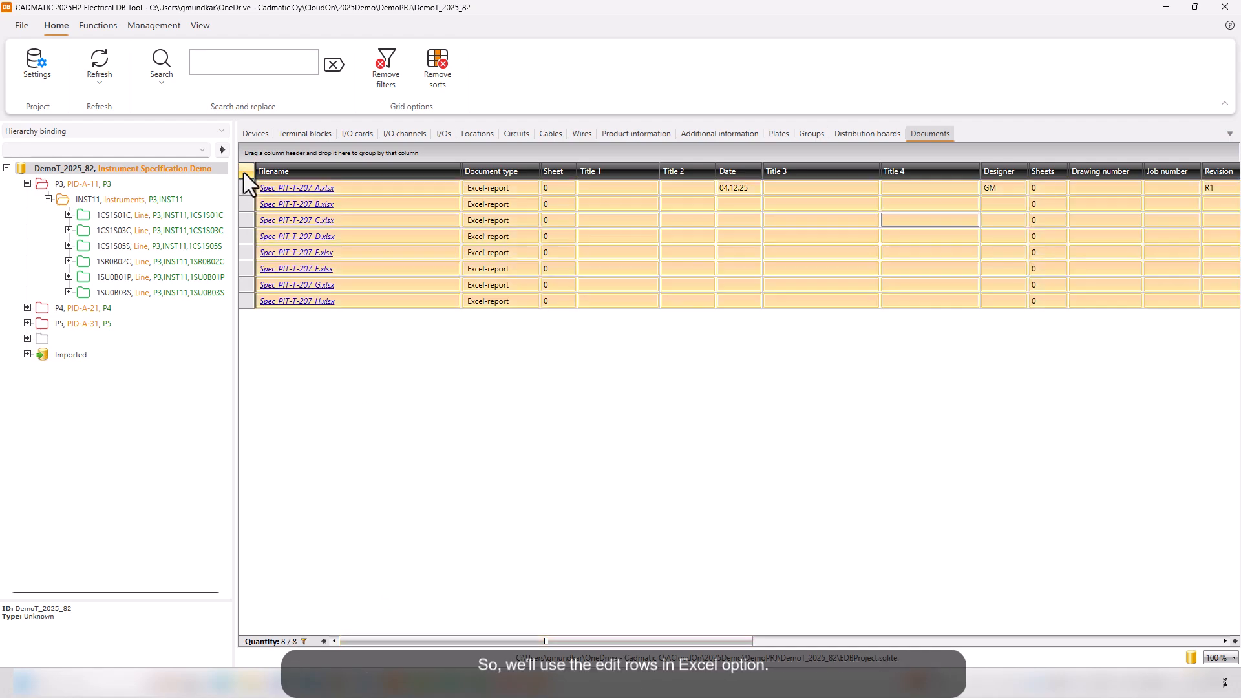
right_click(243, 172)
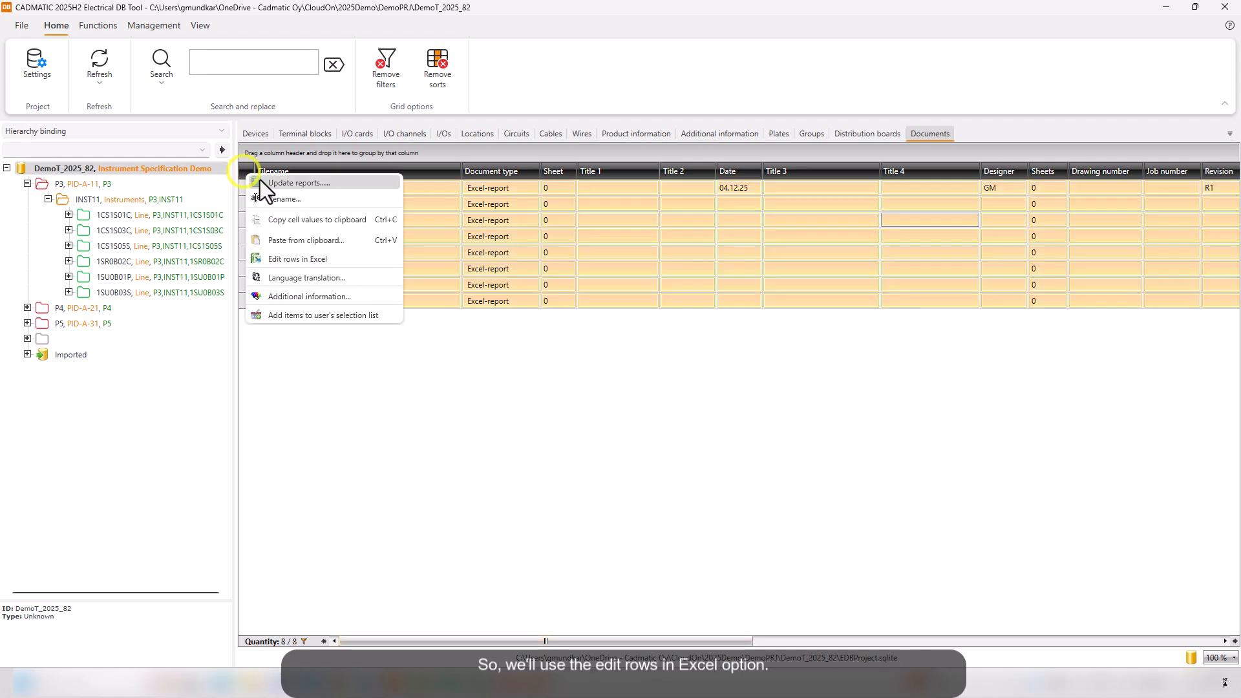
click(294, 259)
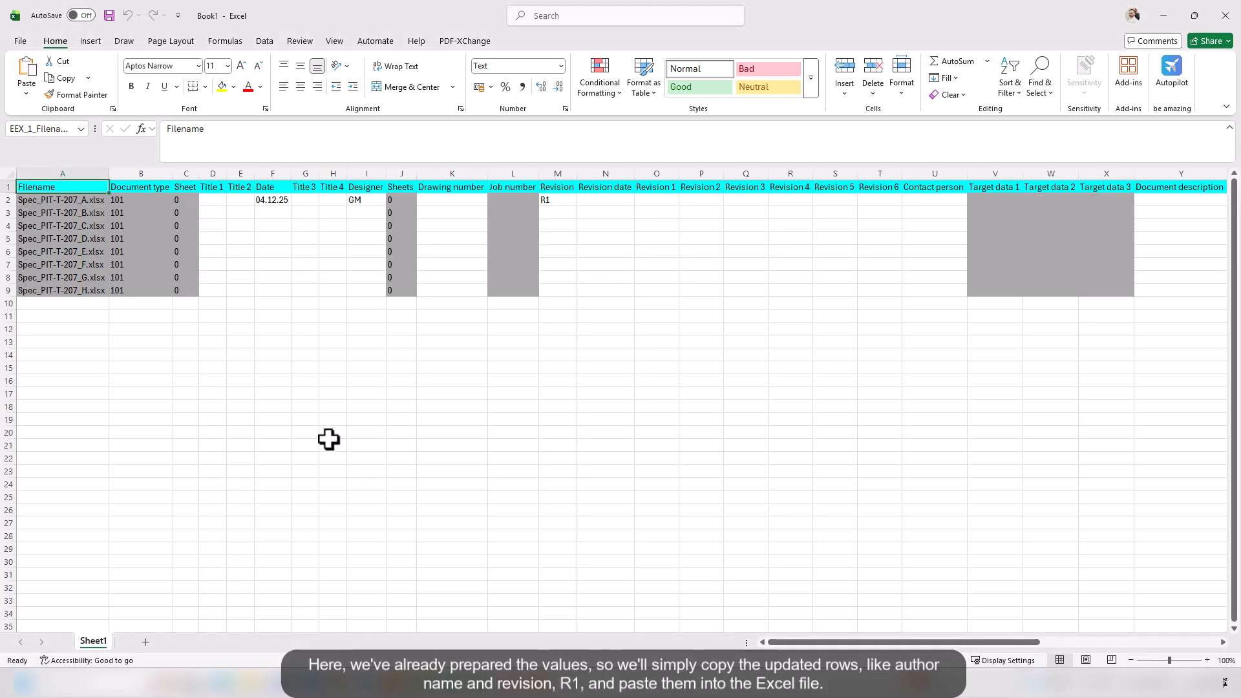
Copy the Date through Revision cells of Spec_PIT-T-207_A.xlsx into the rows of Spec_PIT-T-207_B.xlsx through Spec_PIT-T-207_H.xlsx
drag(258, 200, 491, 200)
click(305, 238)
drag(280, 204, 542, 199)
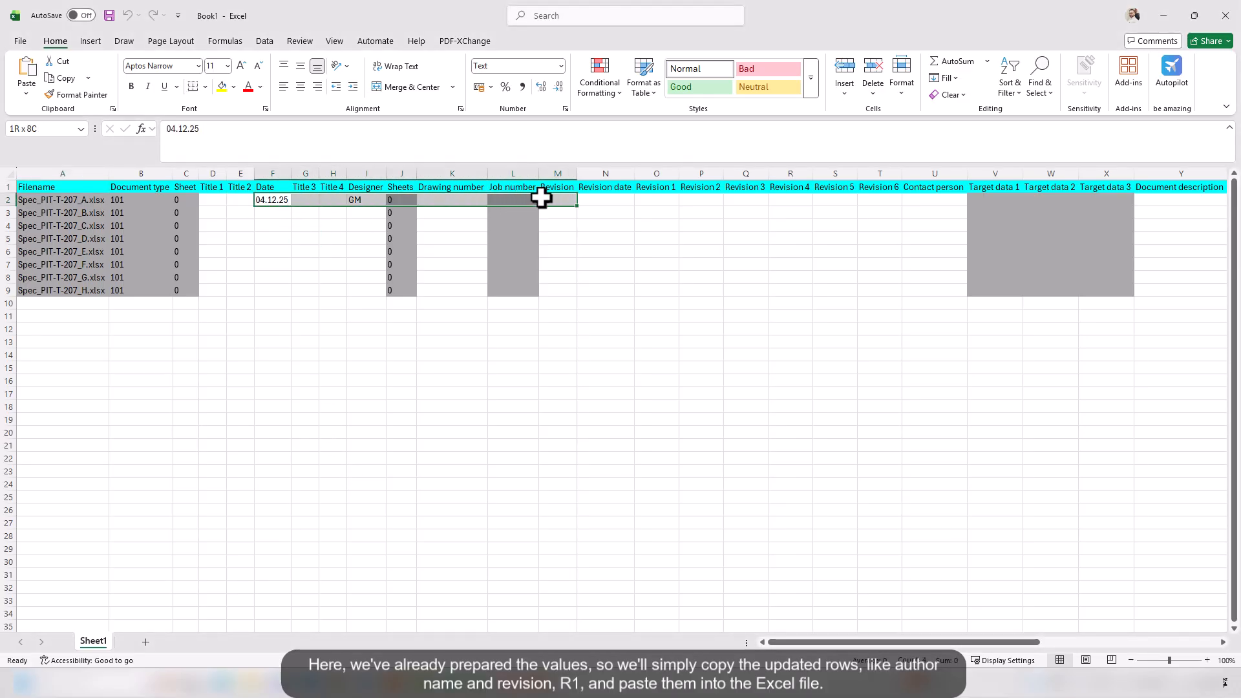
key(ctrl+c)
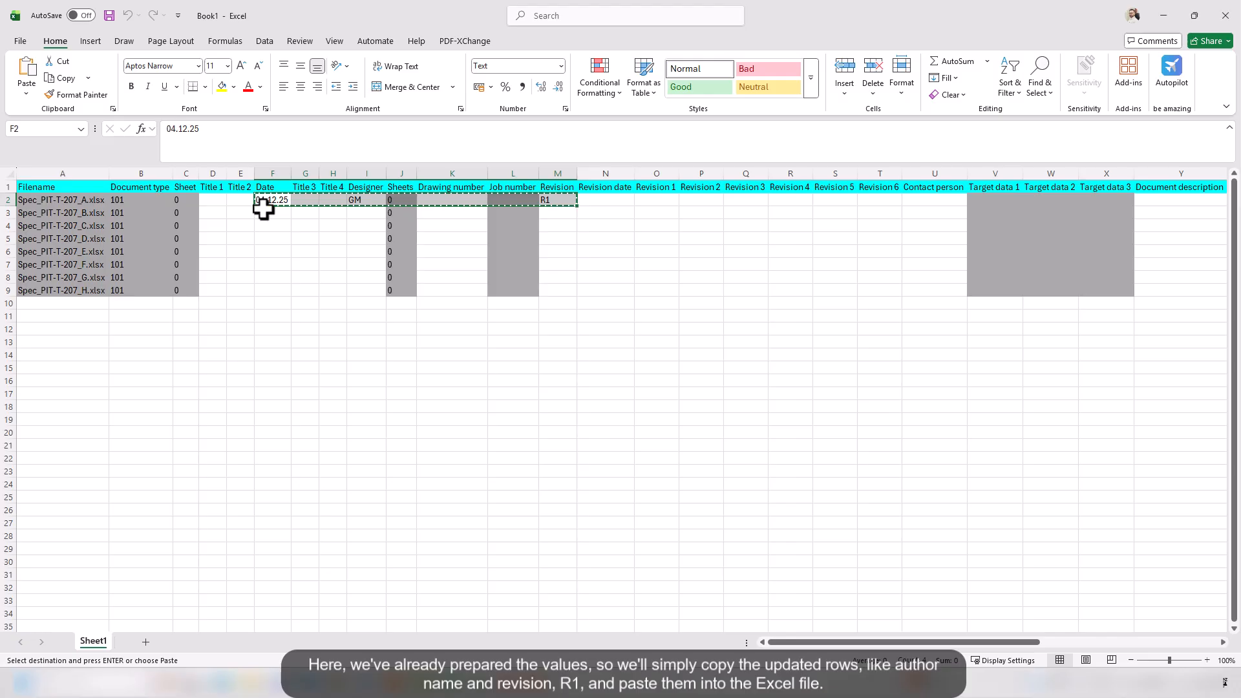
drag(265, 213, 266, 292)
key(ctrl+v)
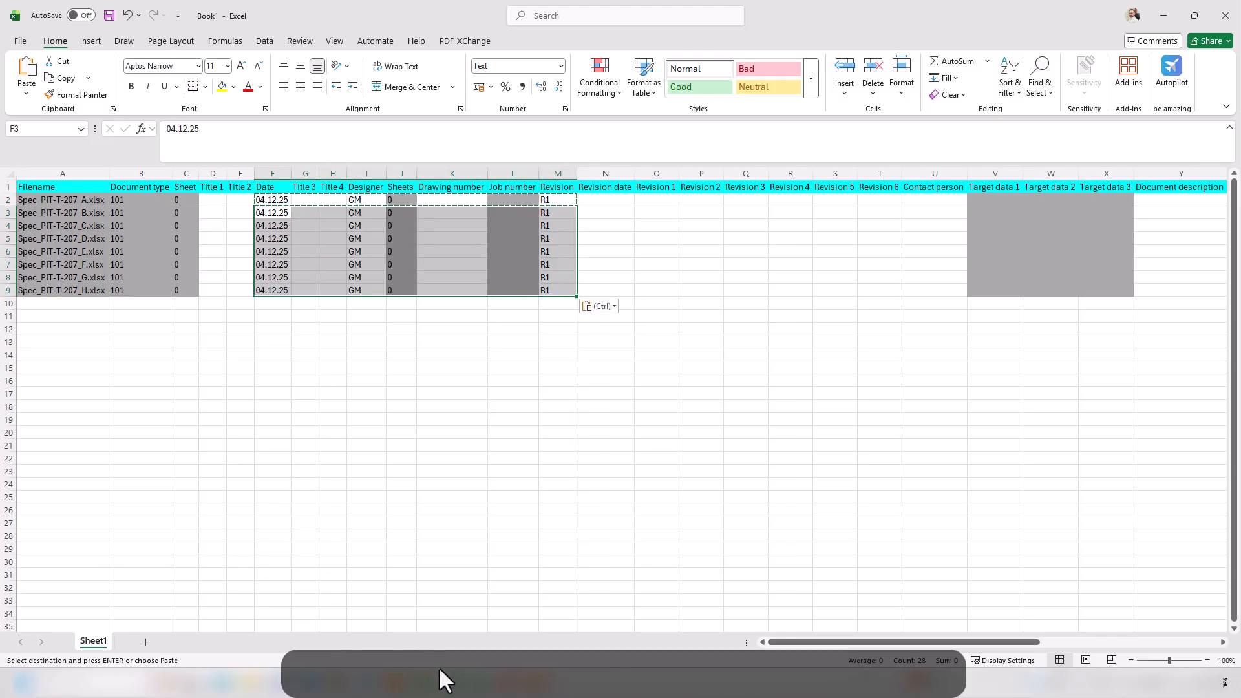
Switch back to CADMATIC Electrical DB Tool and import the edited document rows from Excel
click(543, 687)
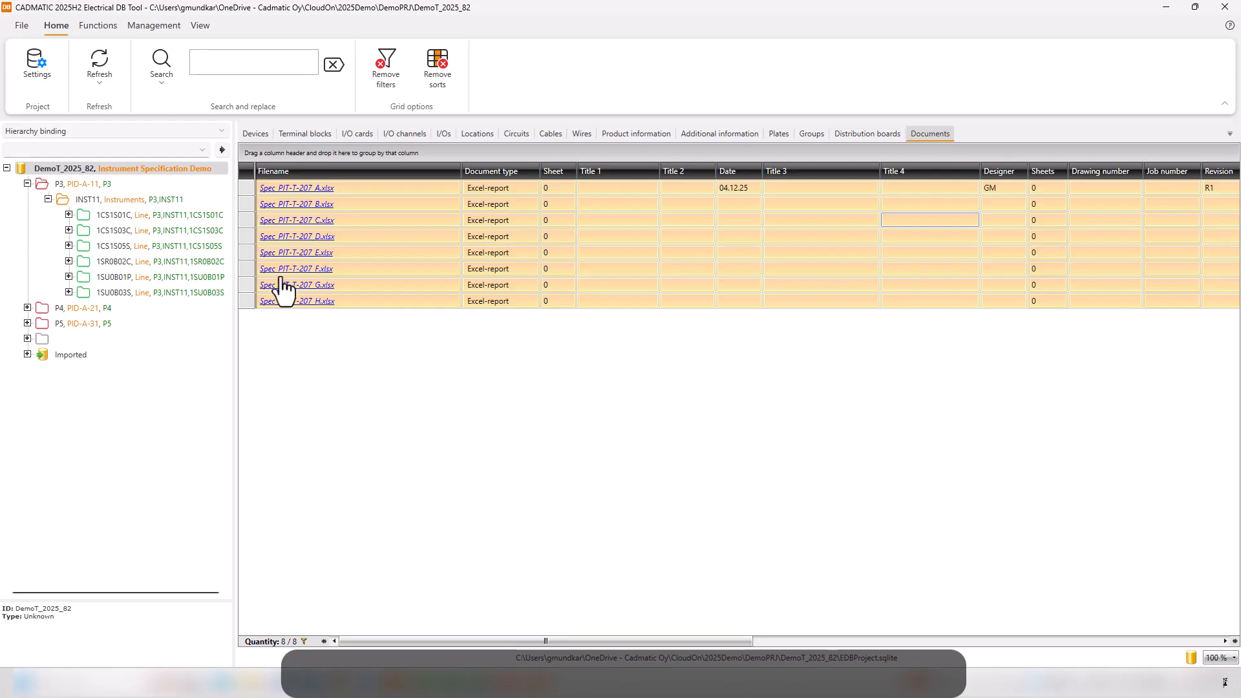
right_click(242, 169)
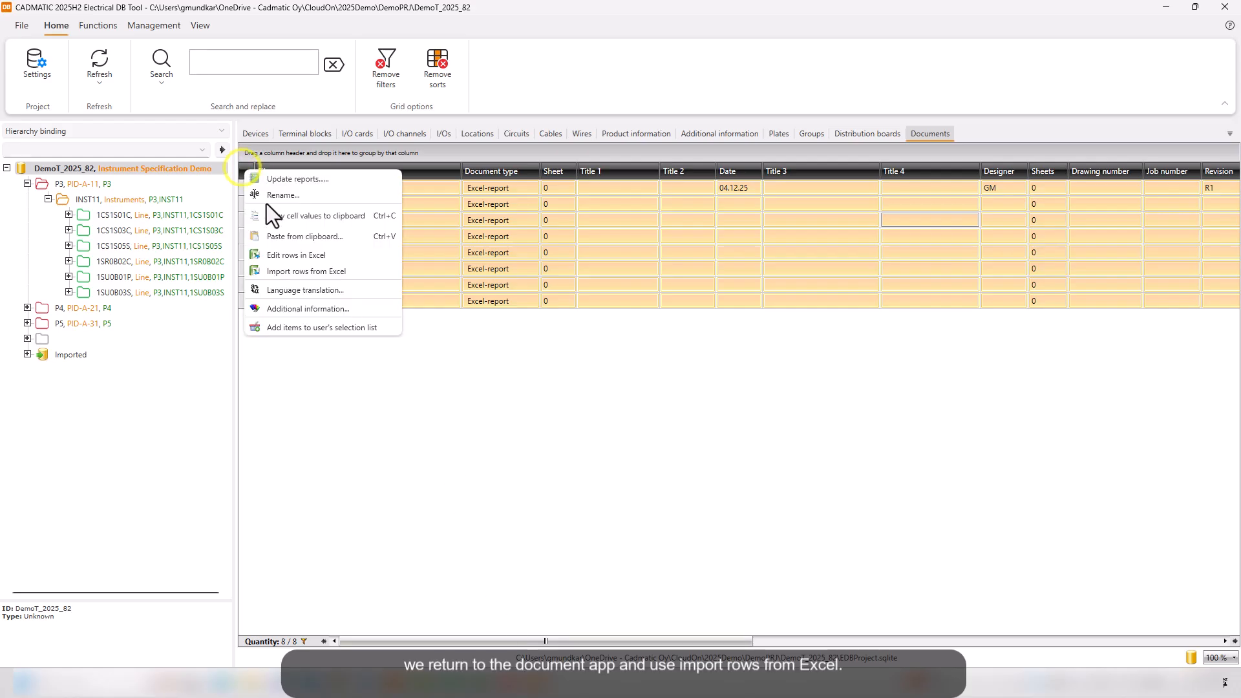
click(301, 274)
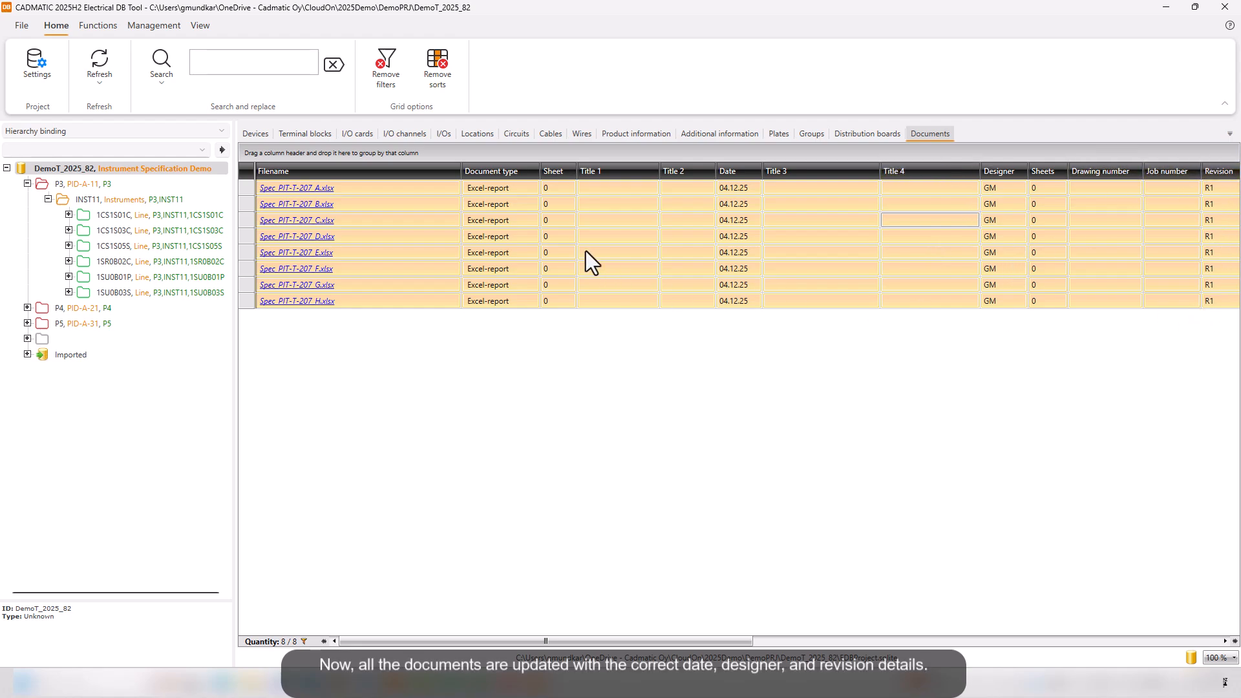
Update the reports Spec_PIT-T-207_A.xlsx through Spec_PIT-T-207_H.xlsx with the new label data
right_click(247, 170)
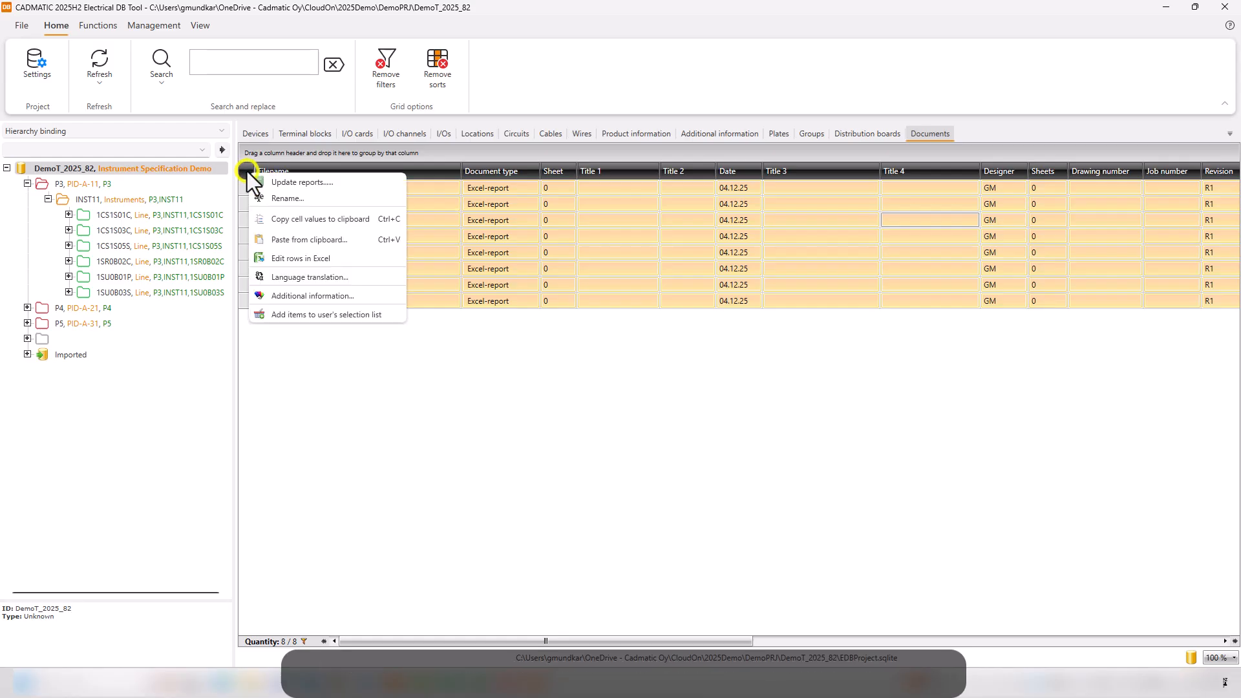
click(304, 183)
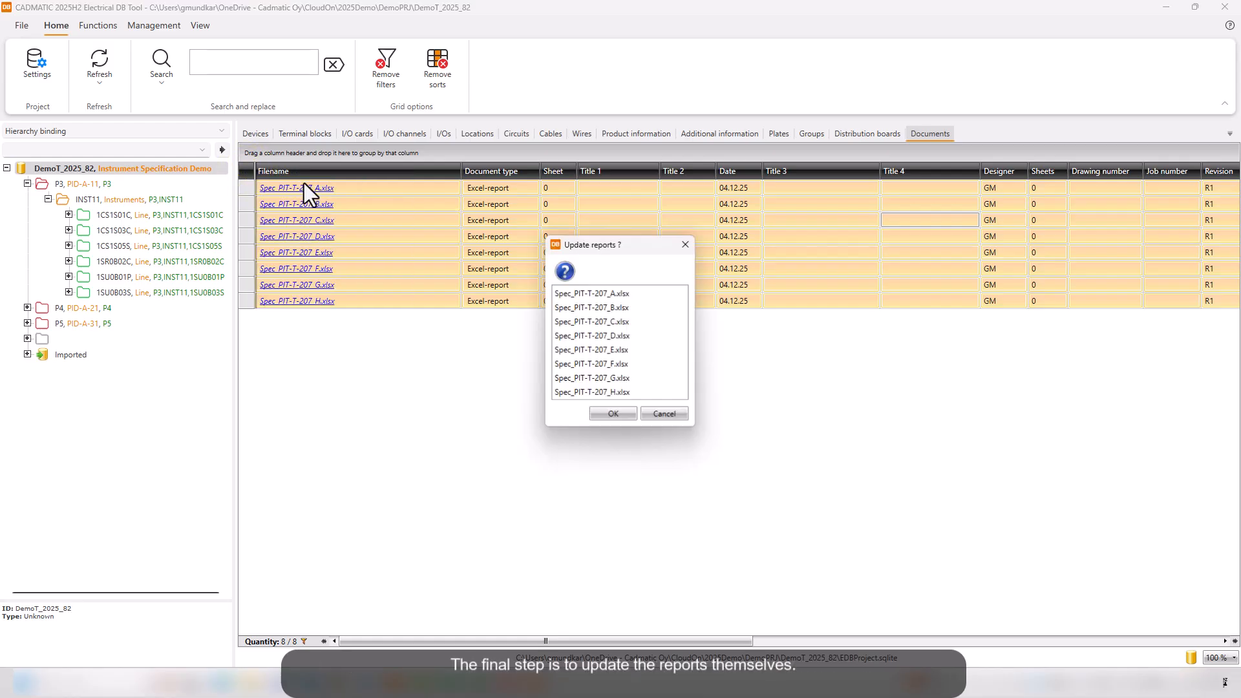
click(613, 414)
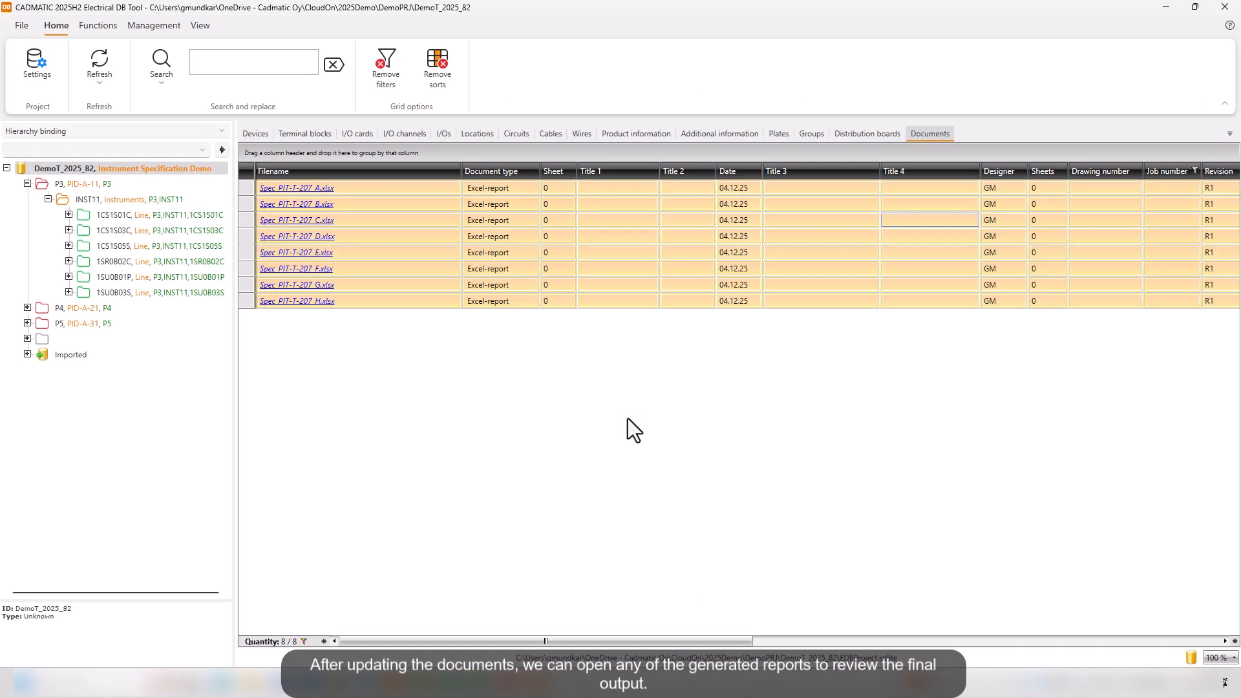
Open the generated report Spec_PIT-T-207_A.xlsx and display its Spec1 datasheet from the beginning
click(281, 189)
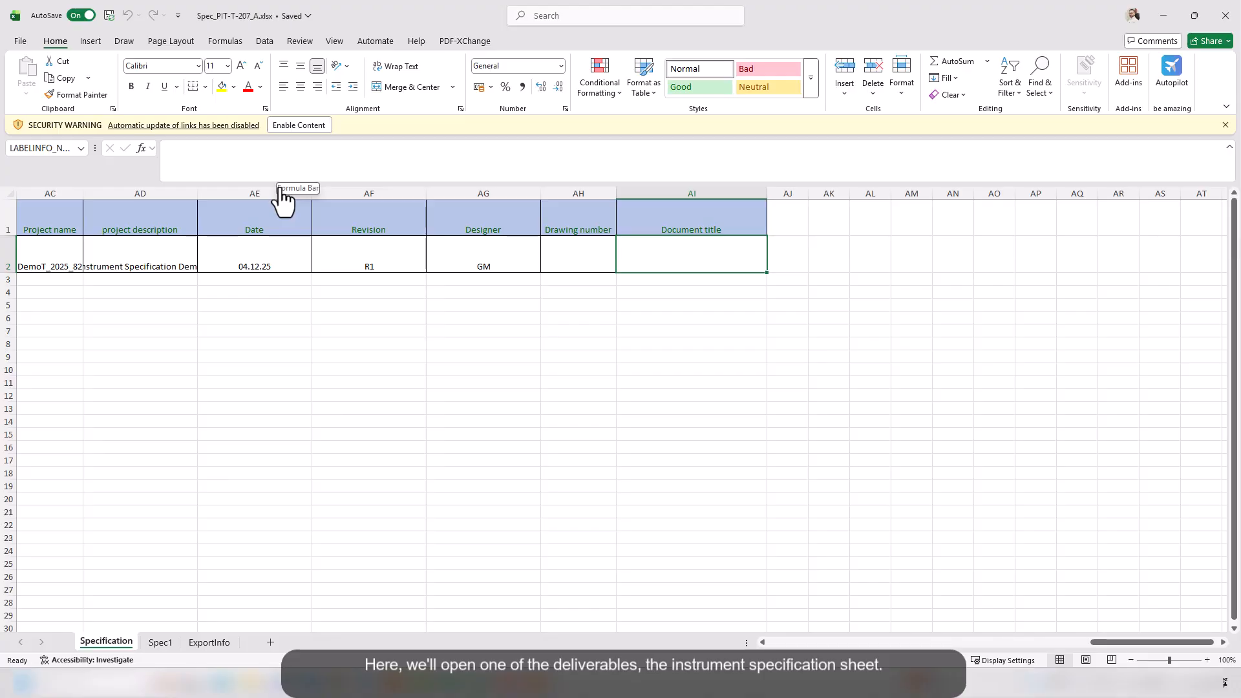
click(167, 642)
scroll(219, 591, up, 2)
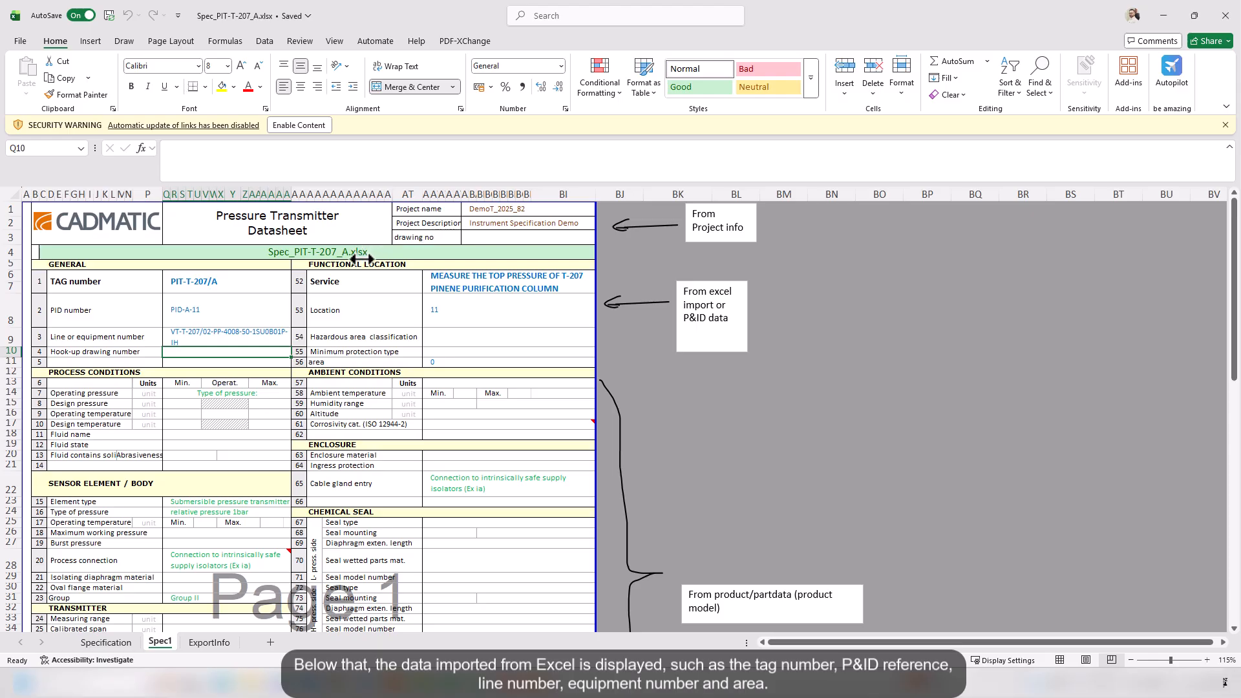
Examine the datasheet's tag number, PID number, line and location fields, and the process conditions and sensor element fields filled from product data
click(257, 287)
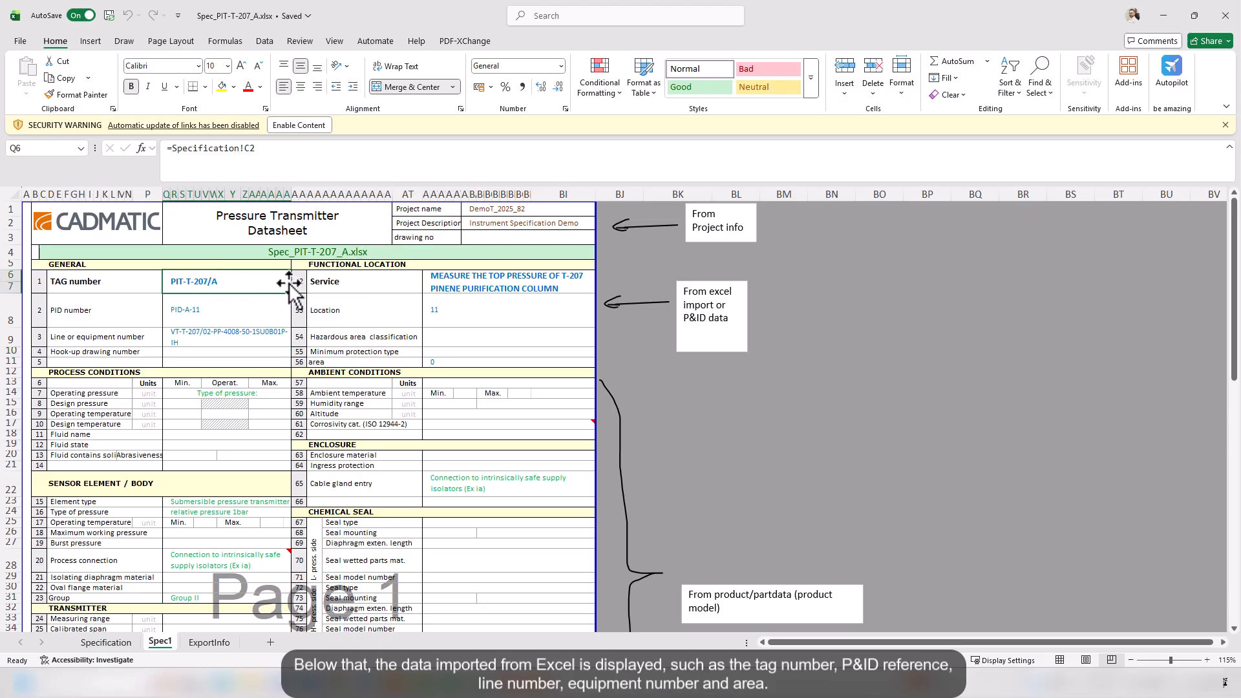
drag(241, 323, 239, 336)
drag(472, 314, 473, 341)
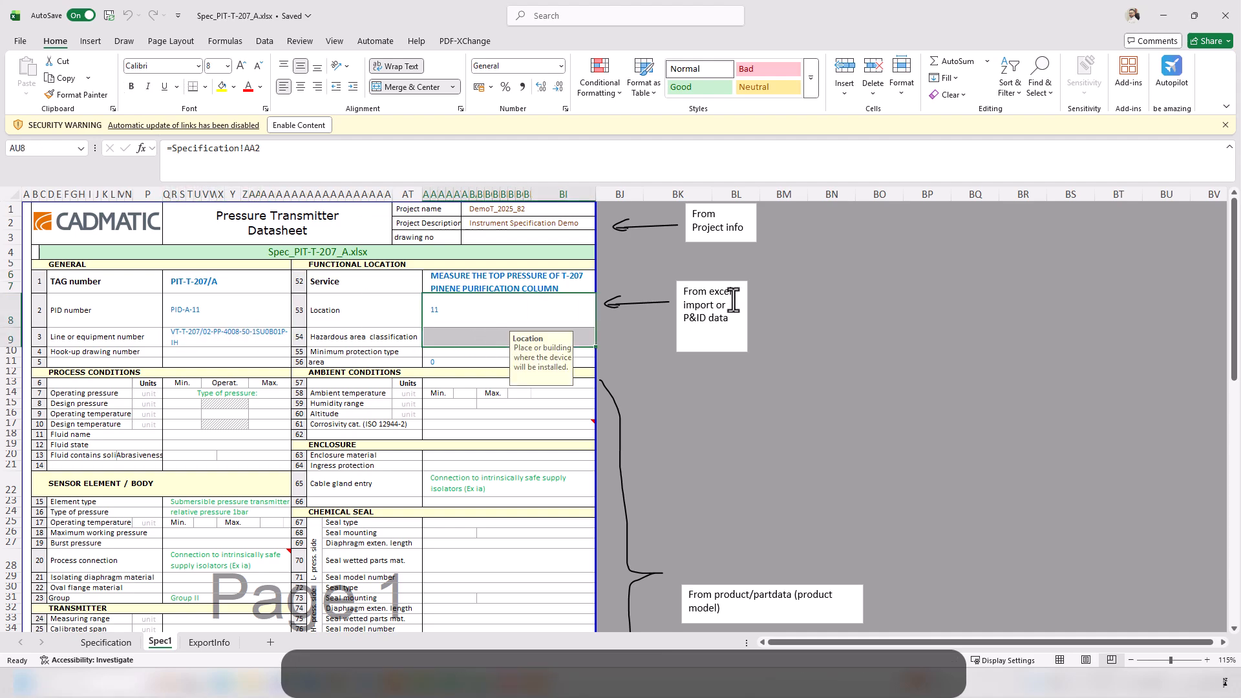
scroll(362, 423, down, 2)
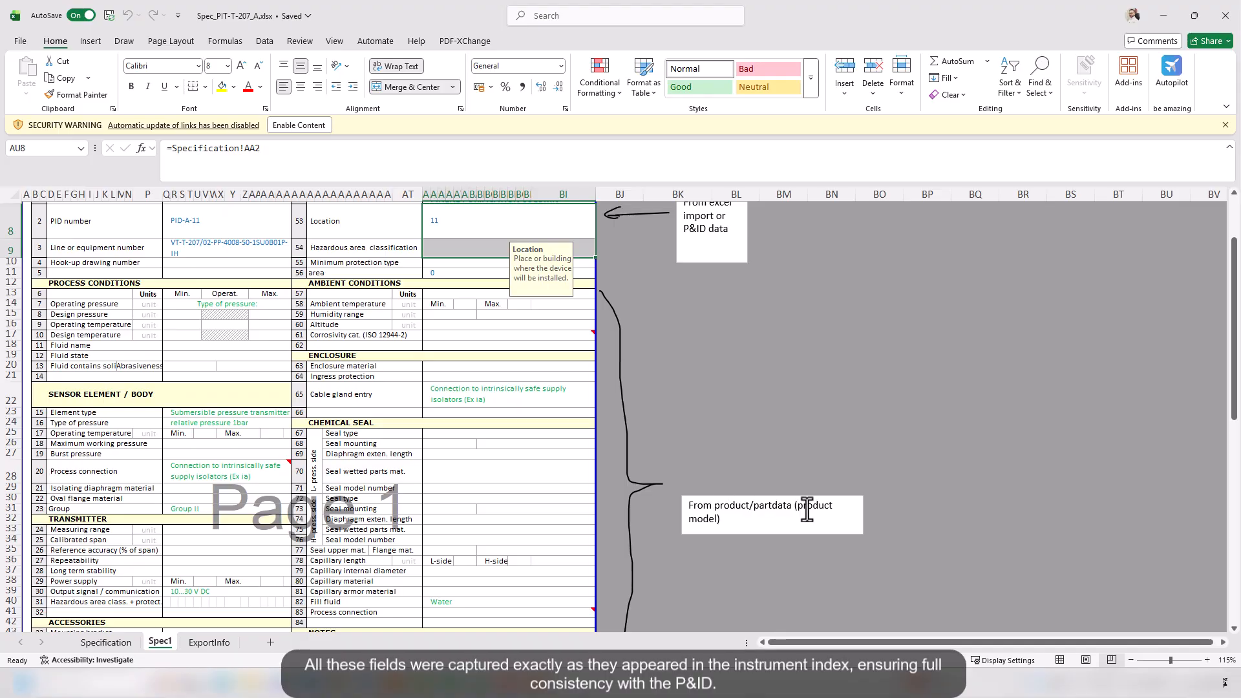
click(244, 308)
click(228, 419)
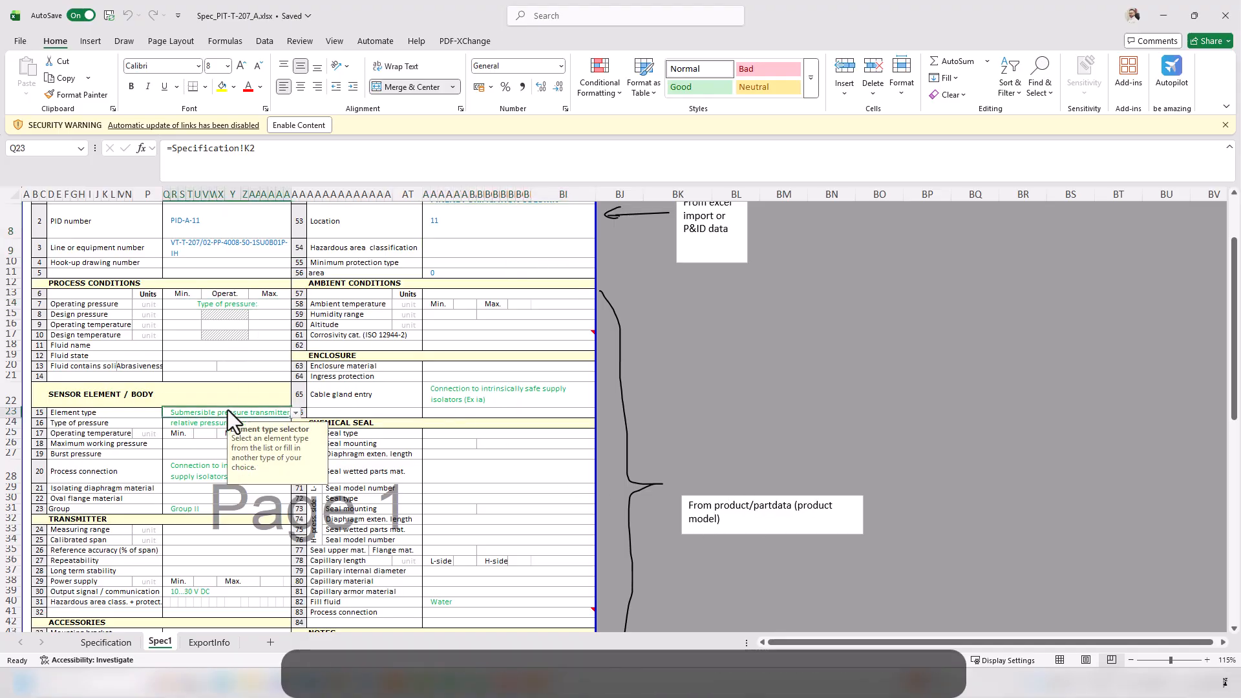
Examine the datasheet's cable gland entry, process connection, group, output signal and pressure transmitter model fields filled from product data
click(502, 397)
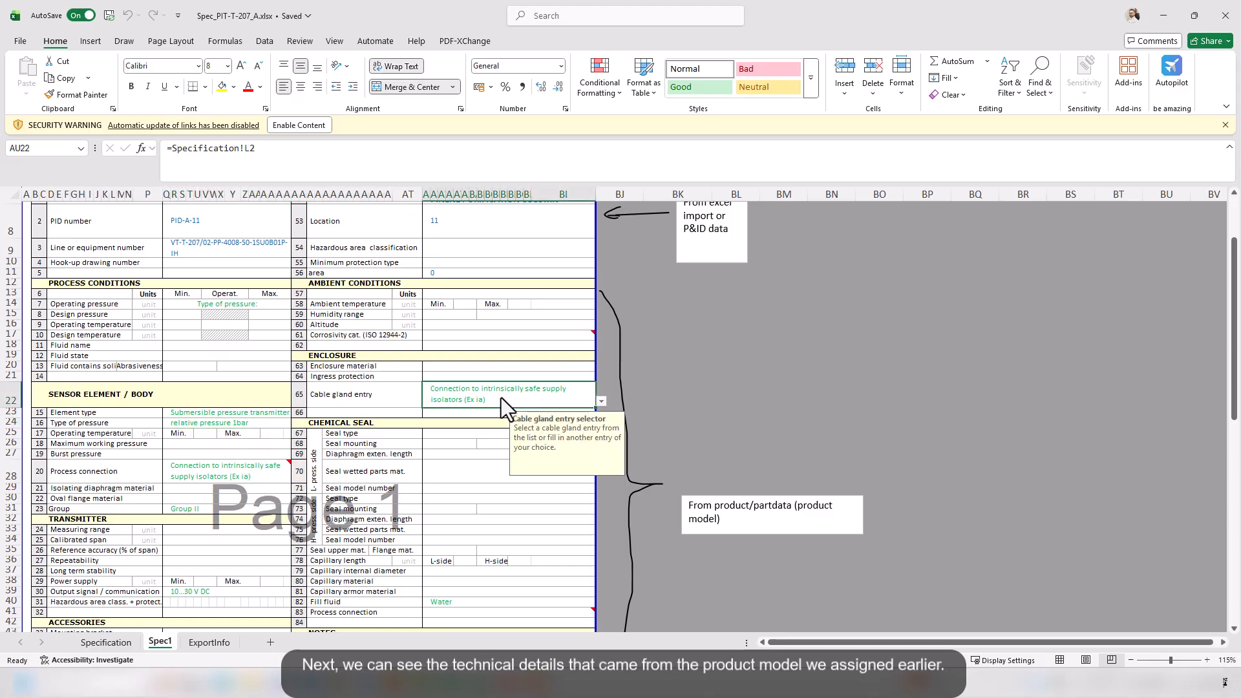
scroll(491, 398, down, 1)
scroll(444, 386, down, 1)
click(262, 382)
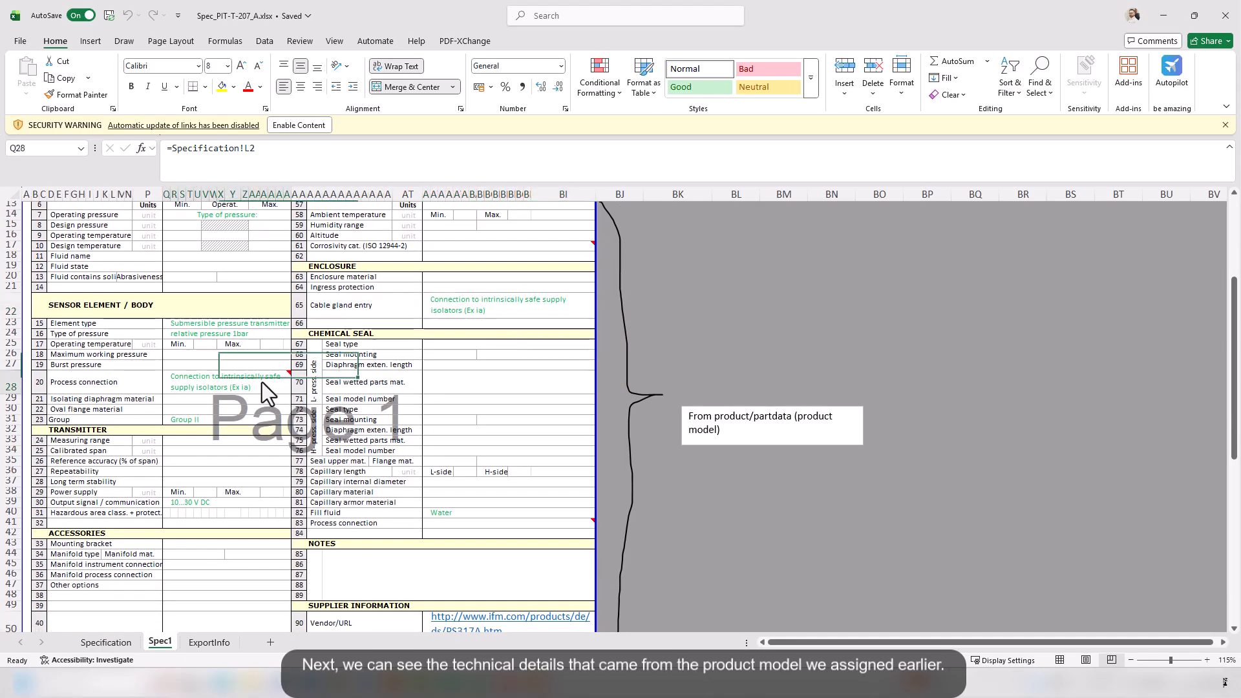
scroll(249, 347, down, 1)
click(215, 377)
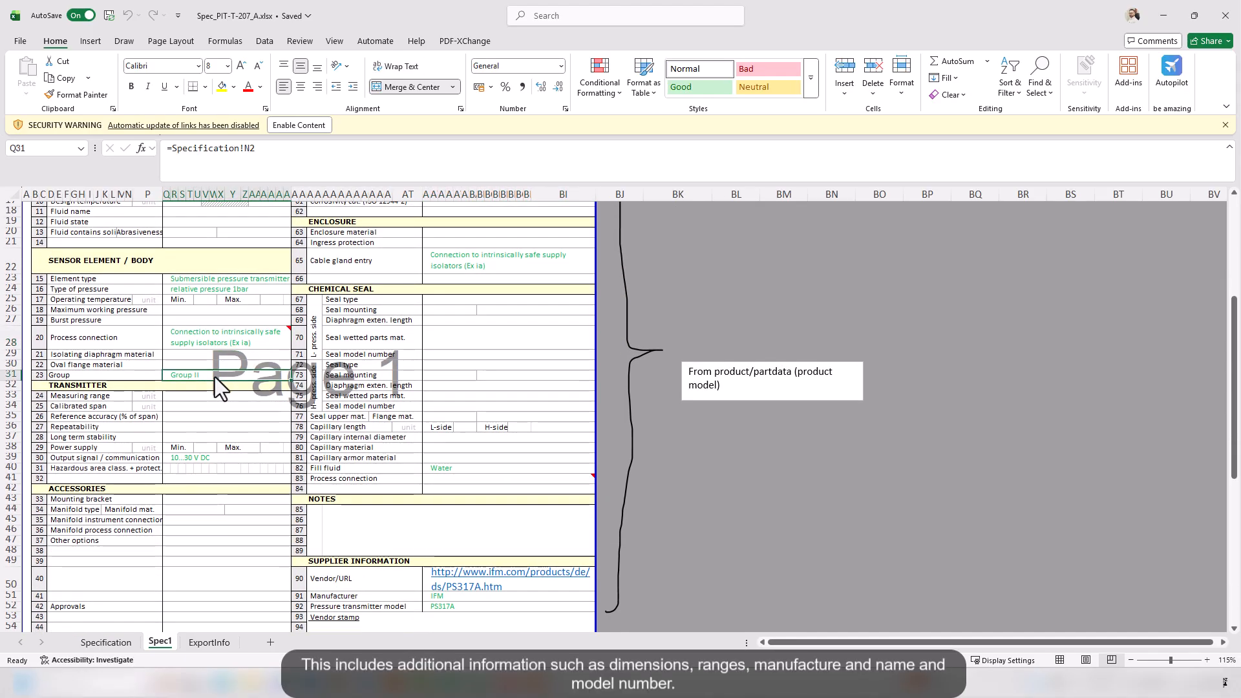
scroll(215, 378, down, 1)
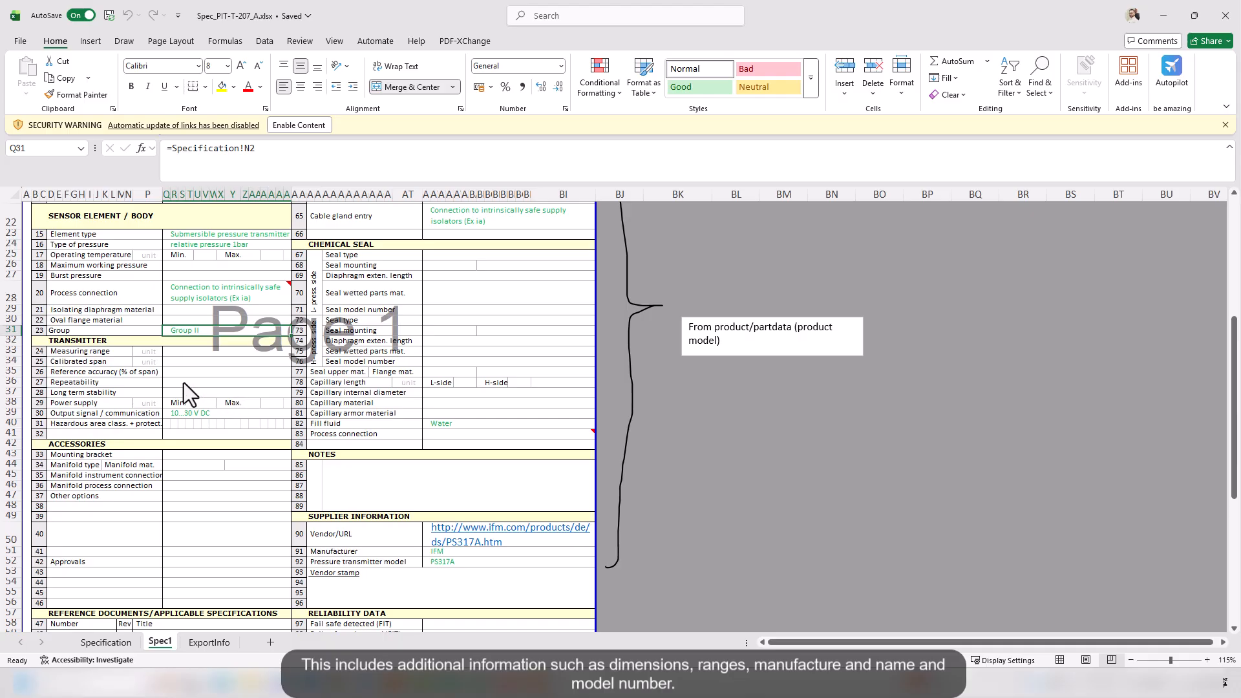
click(225, 414)
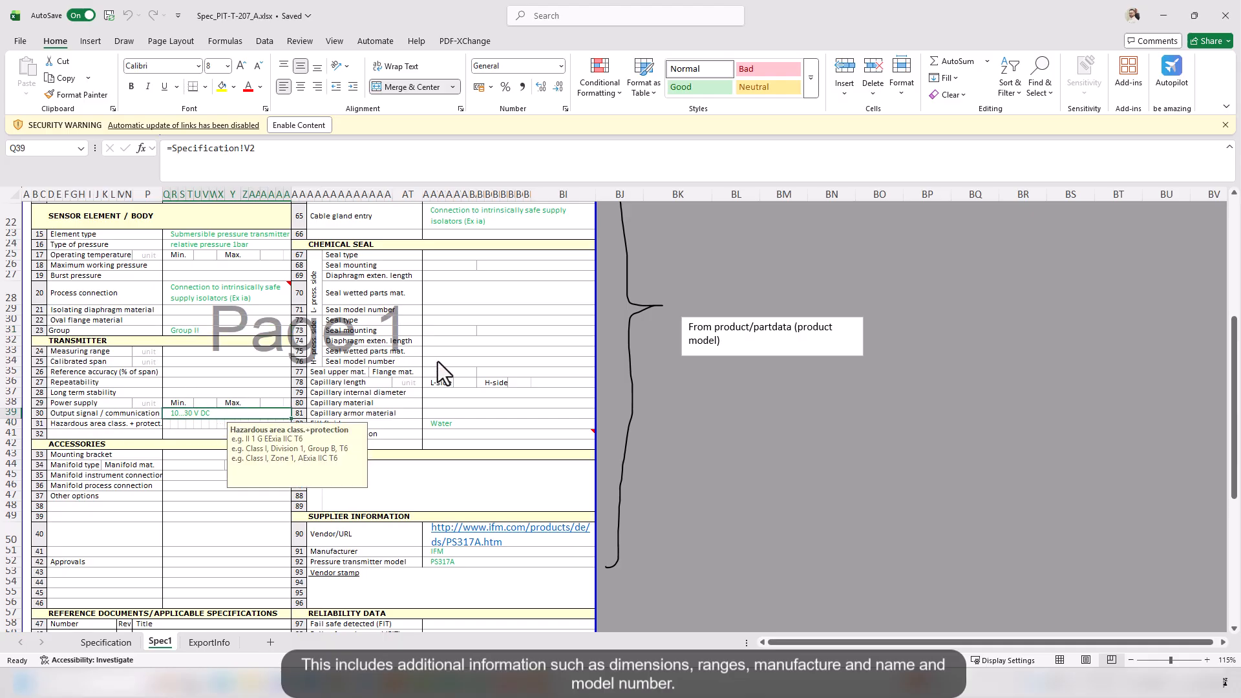
scroll(436, 362, down, 2)
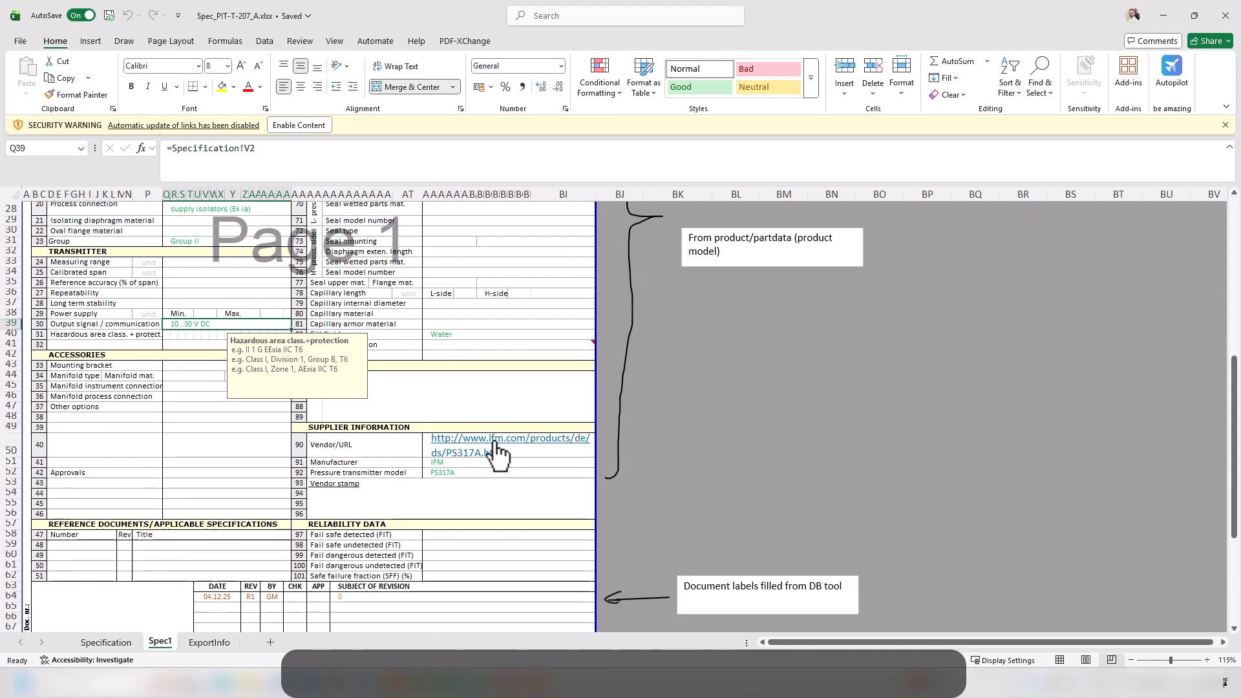
click(441, 472)
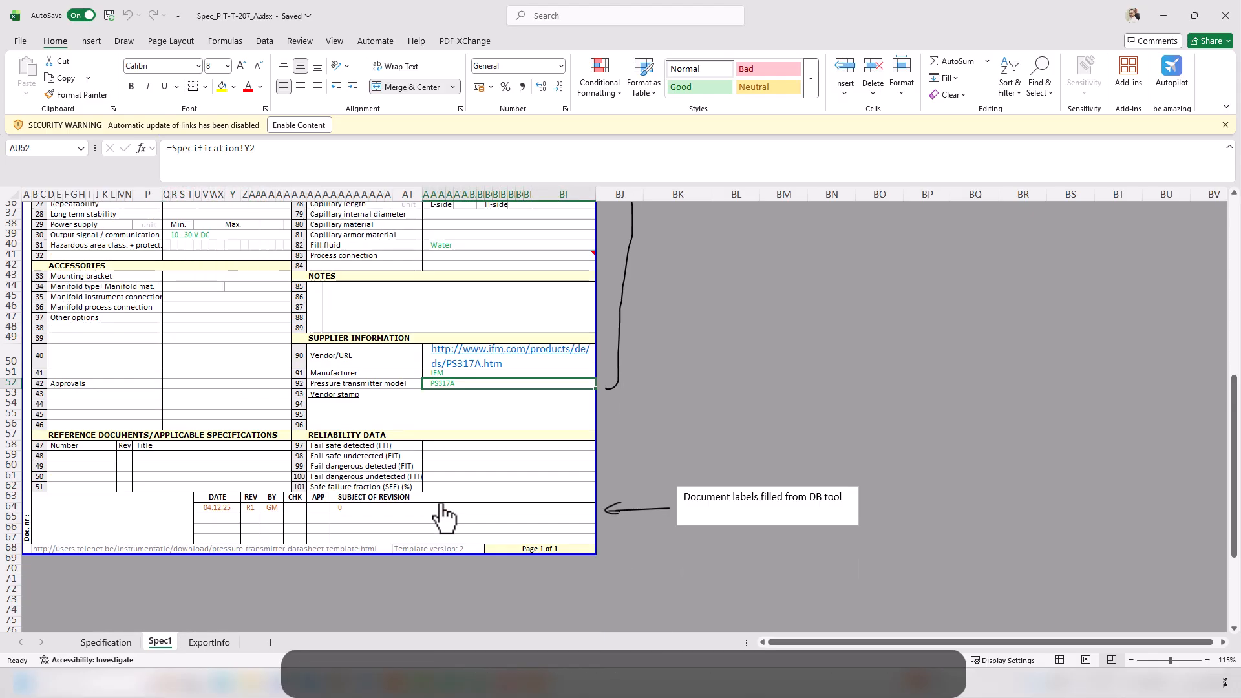
Check the date, revision and author labels in the revision table at the end of the datasheet
scroll(445, 508, down, 3)
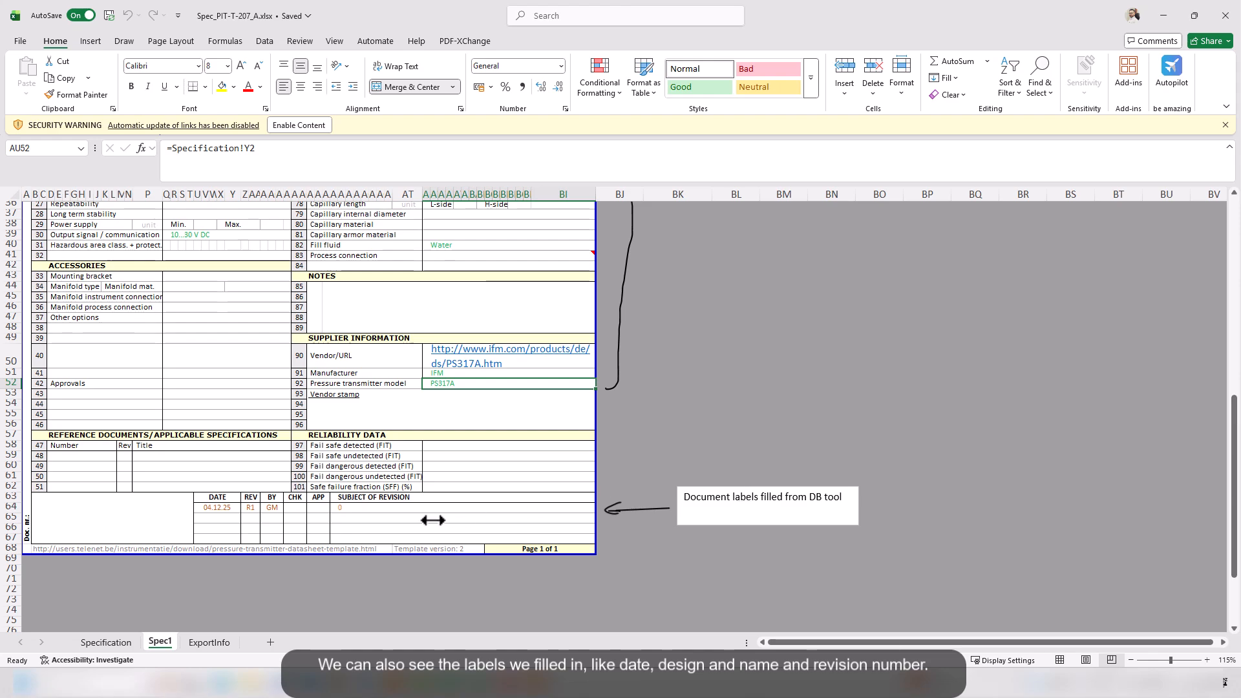
drag(222, 511, 272, 511)
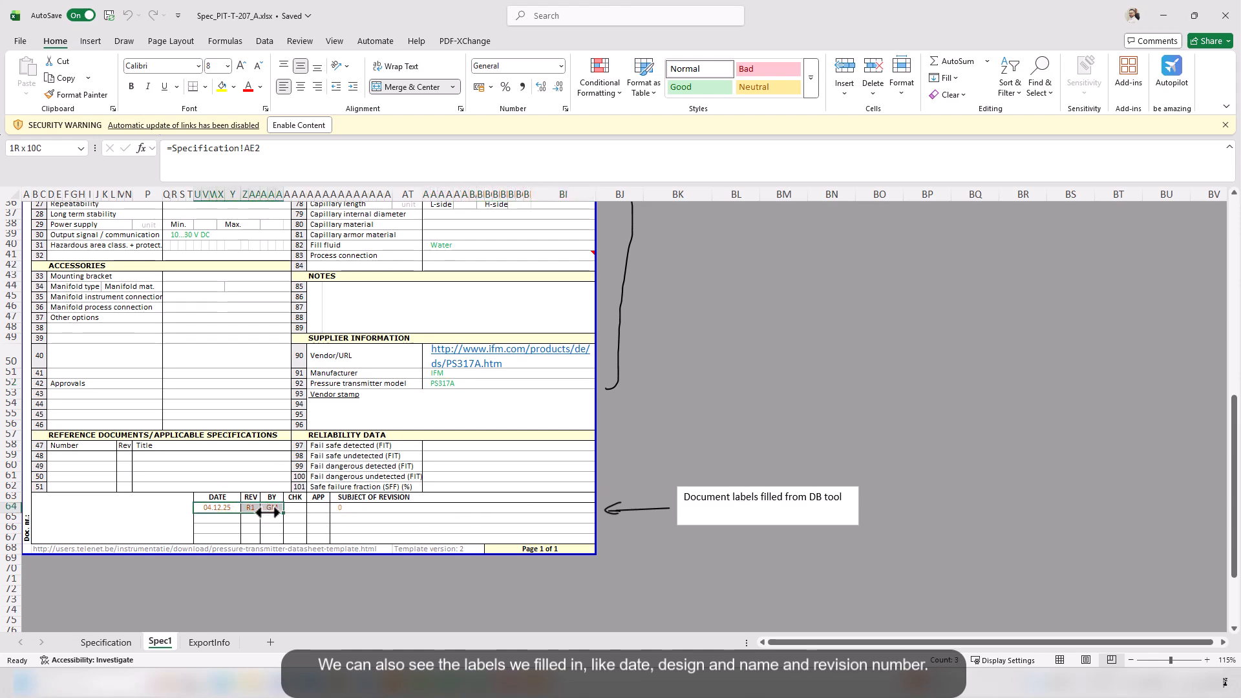
click(265, 529)
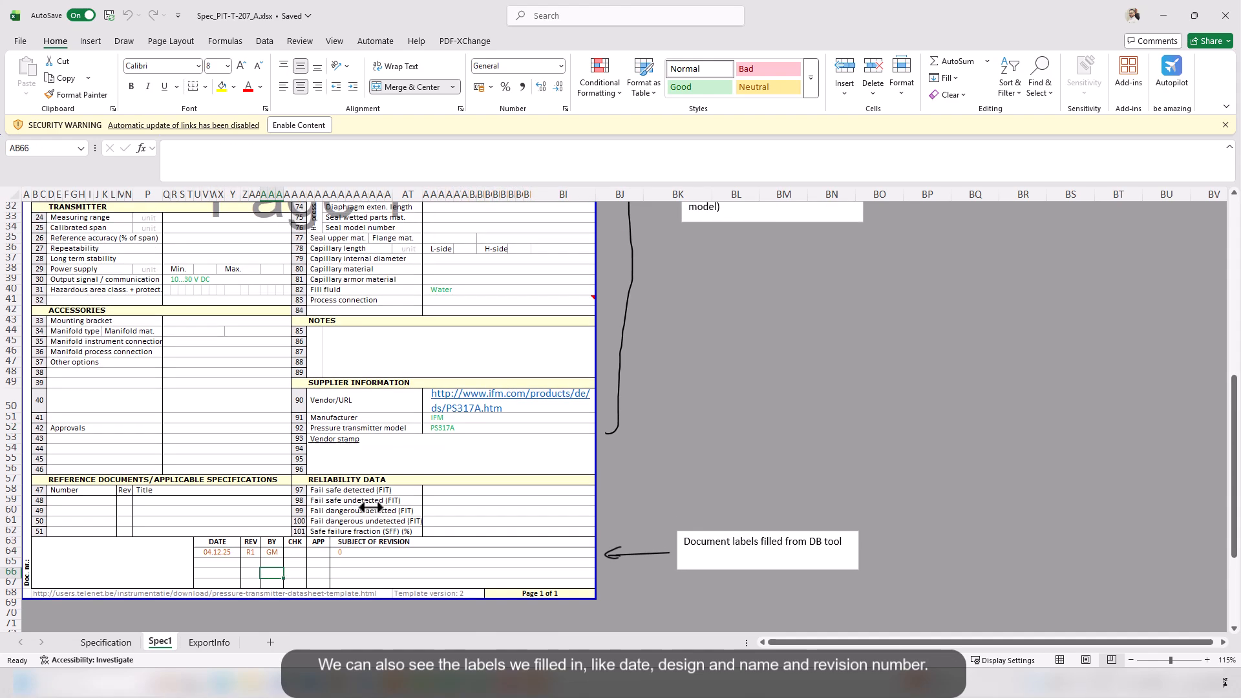
Open the Vendor/URL link from the datasheet's supplier information and look over the PS317A product page
scroll(360, 511, up, 2)
click(481, 404)
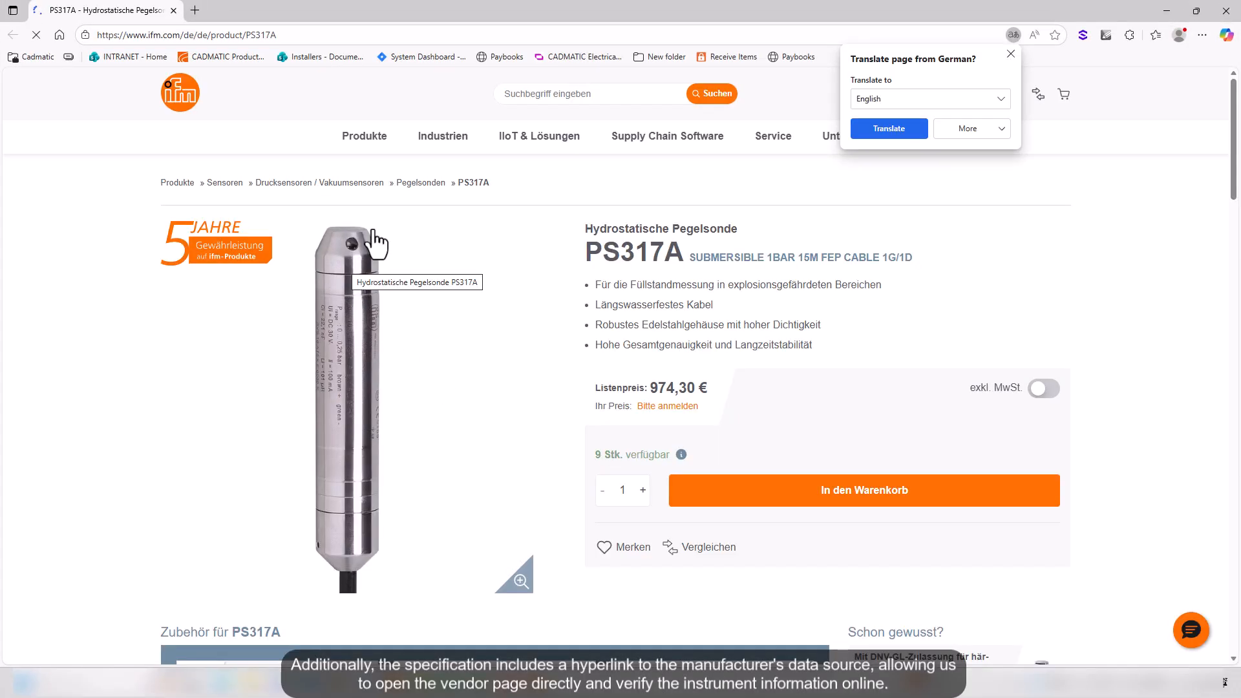
scroll(477, 430, down, 6)
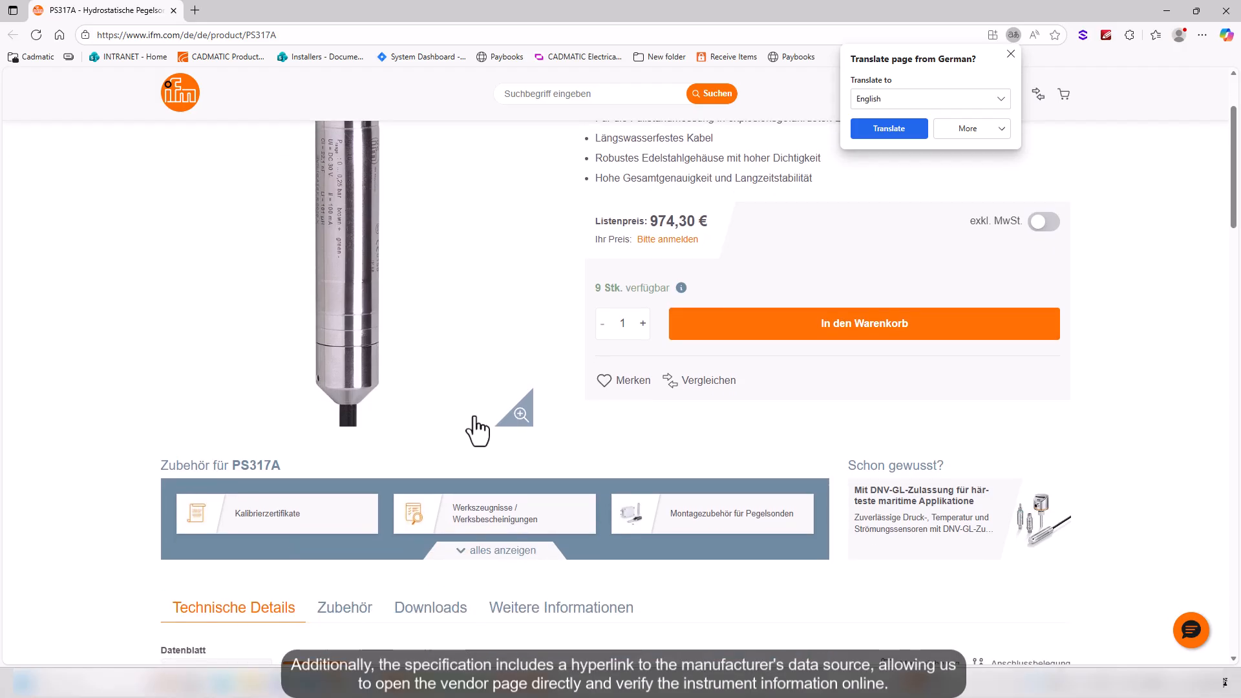
scroll(477, 430, up, 4)
scroll(477, 430, up, 2)
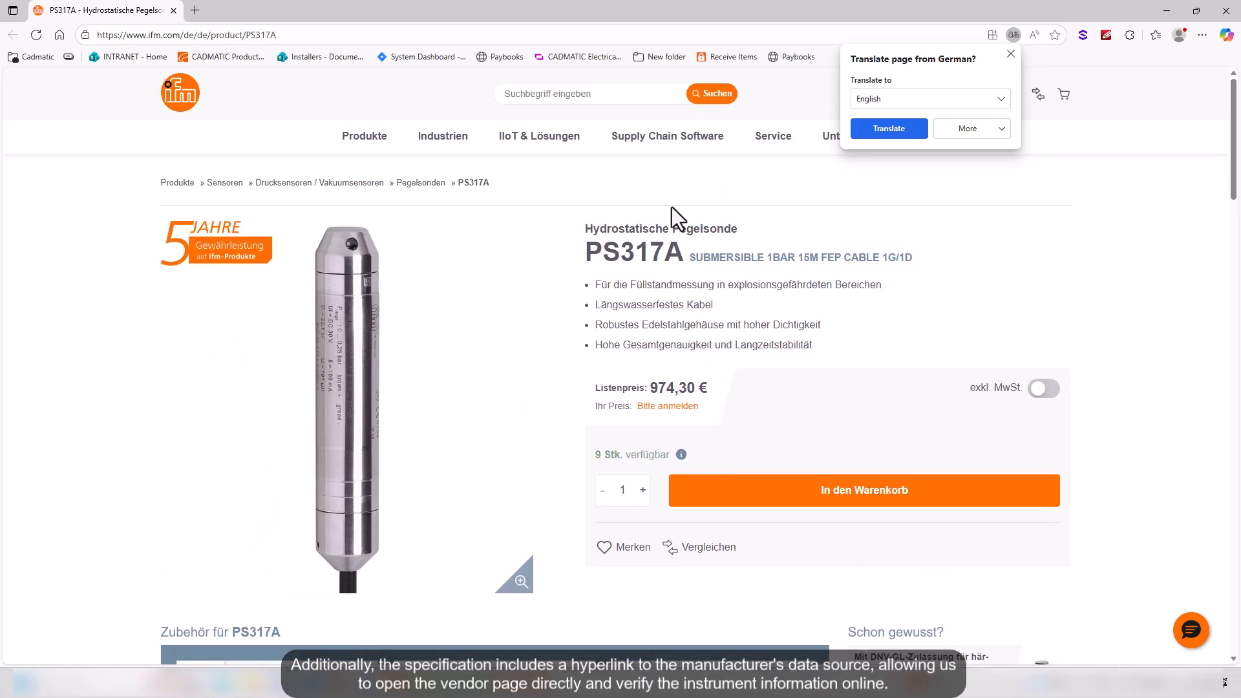
Return to the Spec_PIT-T-207_A.xlsx workbook and look over the Spec1 datasheet again from its beginning
click(1167, 11)
scroll(452, 332, up, 8)
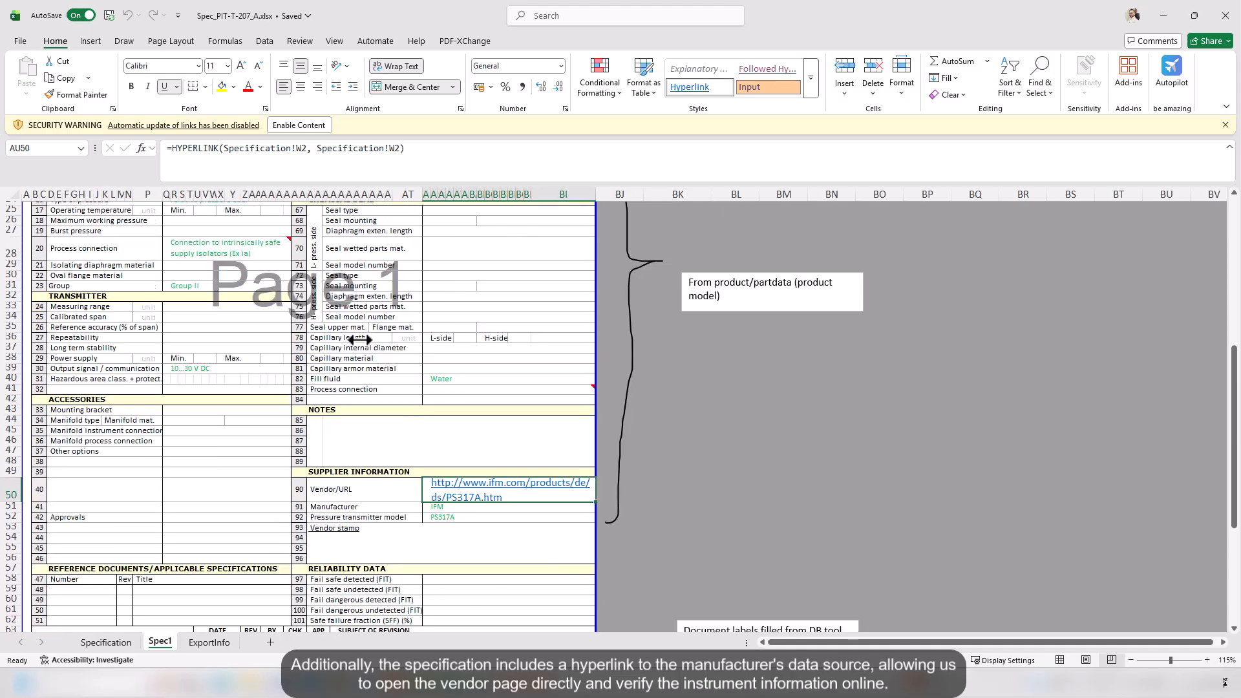
scroll(360, 371, up, 3)
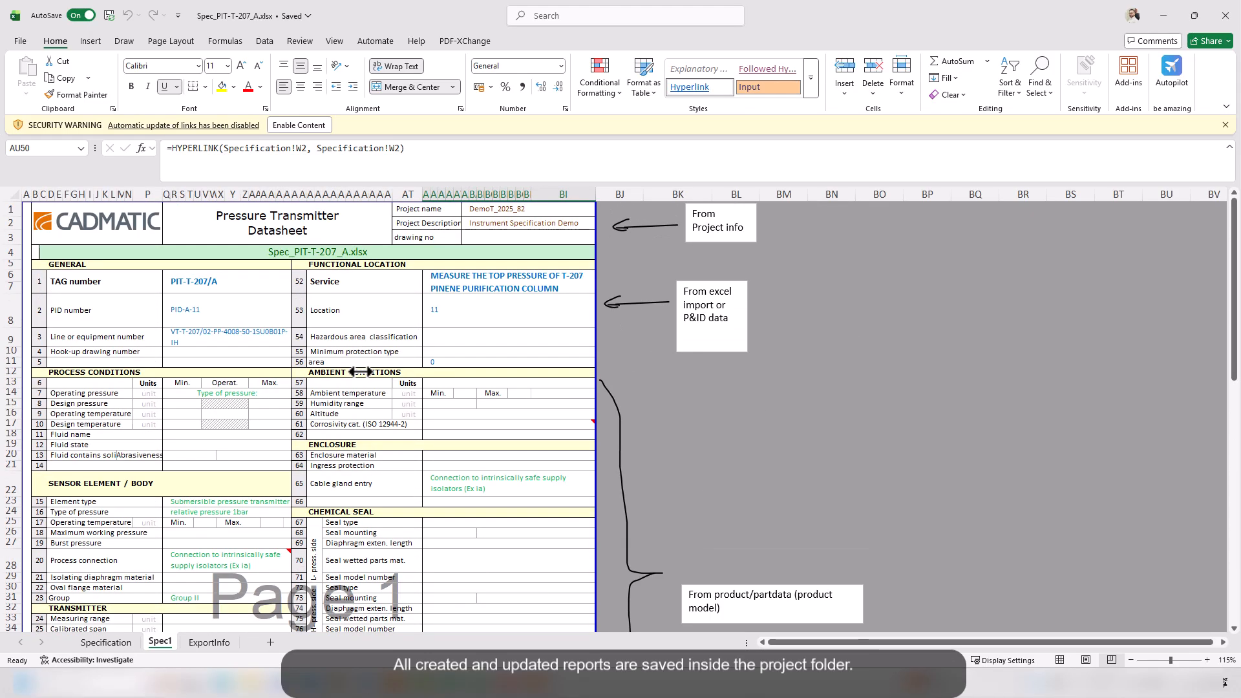
scroll(360, 372, down, 8)
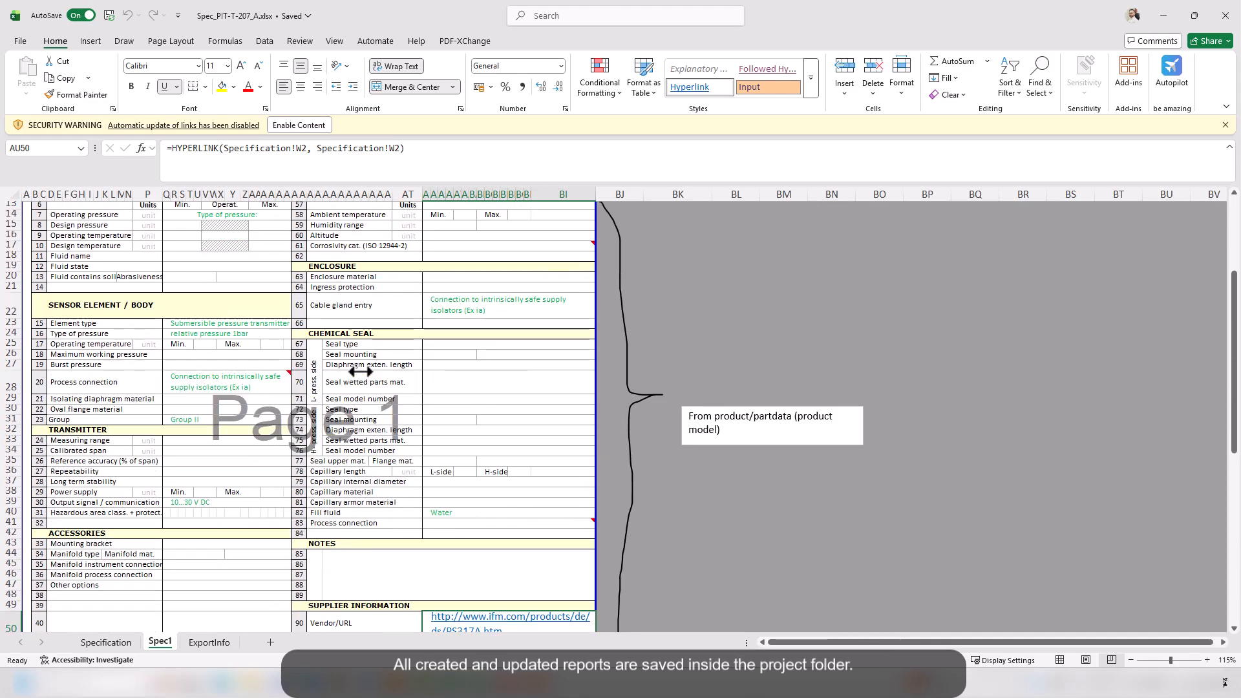
scroll(360, 363, up, 8)
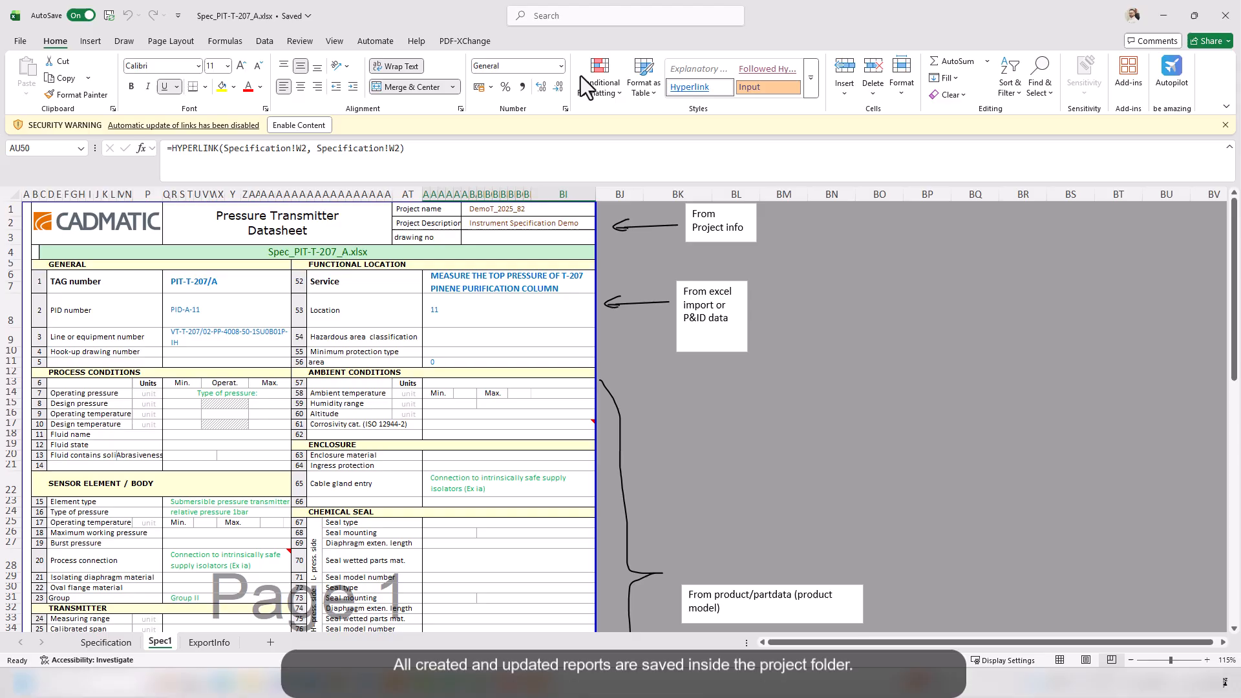
Find the workbook macros and run MergeSpec1SheetsToPDF from mergepdfmacroSheet1.xlsm
click(615, 10)
text(mac)
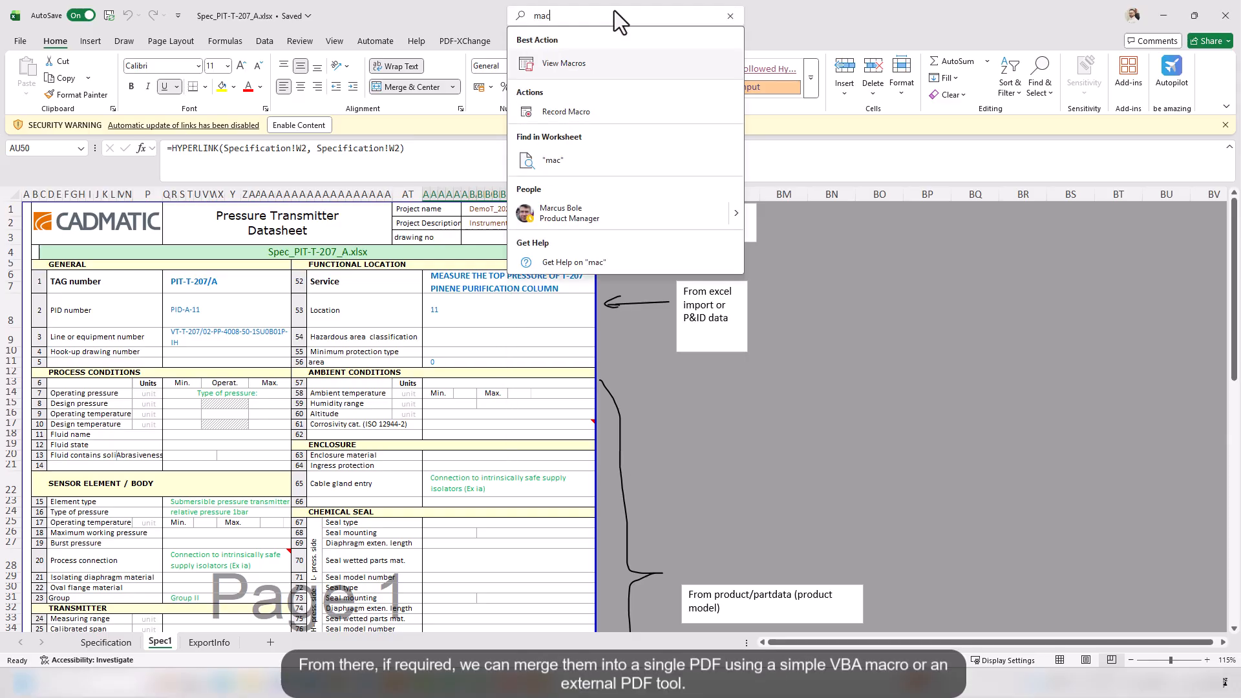
click(576, 61)
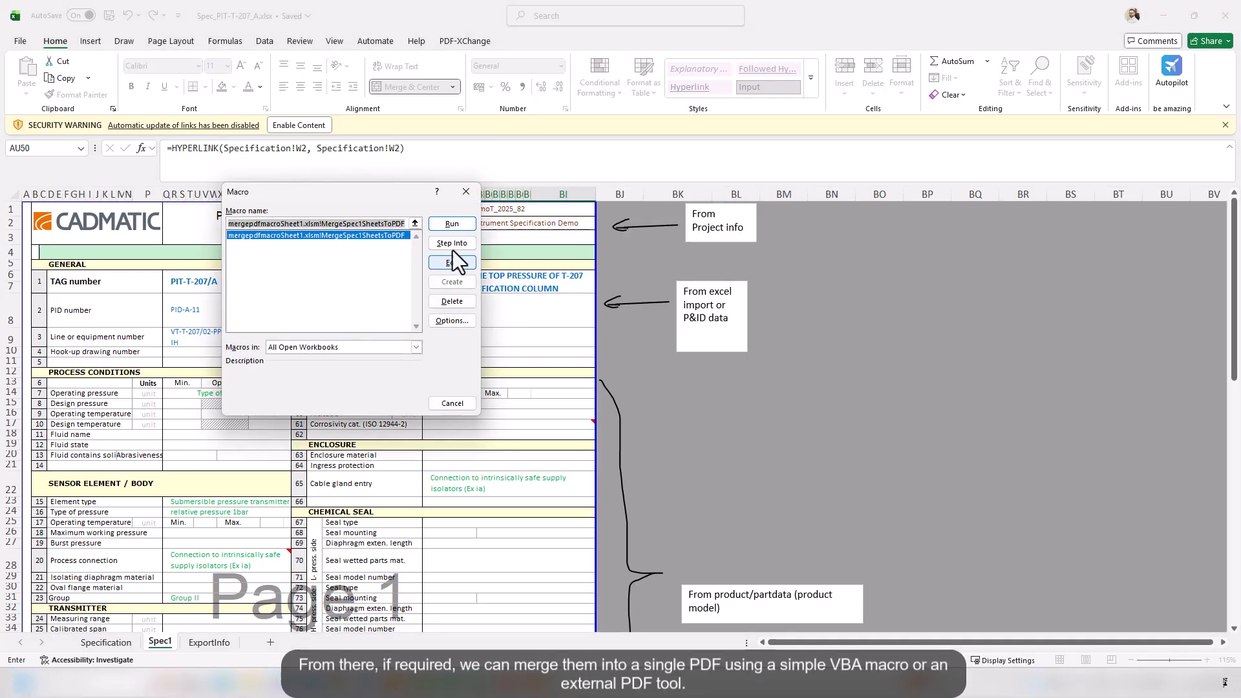
click(452, 224)
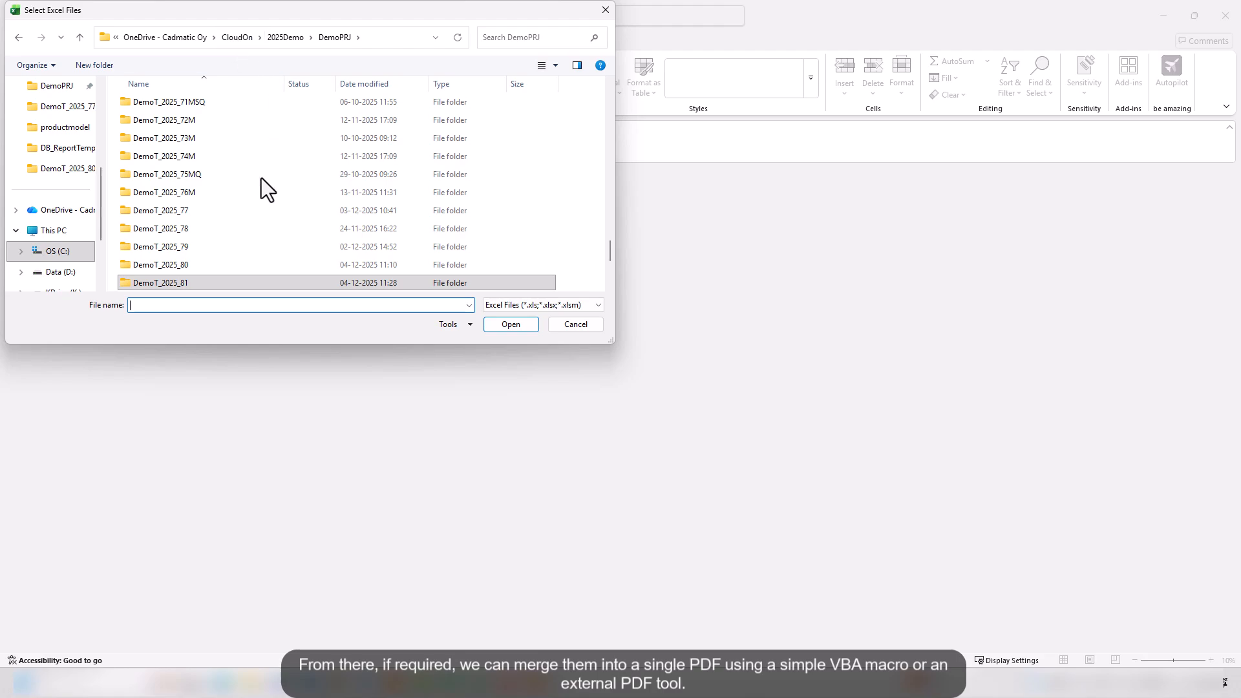
Merge Spec_PIT-T-207_A.xlsx through Spec_PIT-T-207_H.xlsx from the DemoT_2025_82 folder into one PDF, updating the workbooks' external links
scroll(189, 269, down, 1)
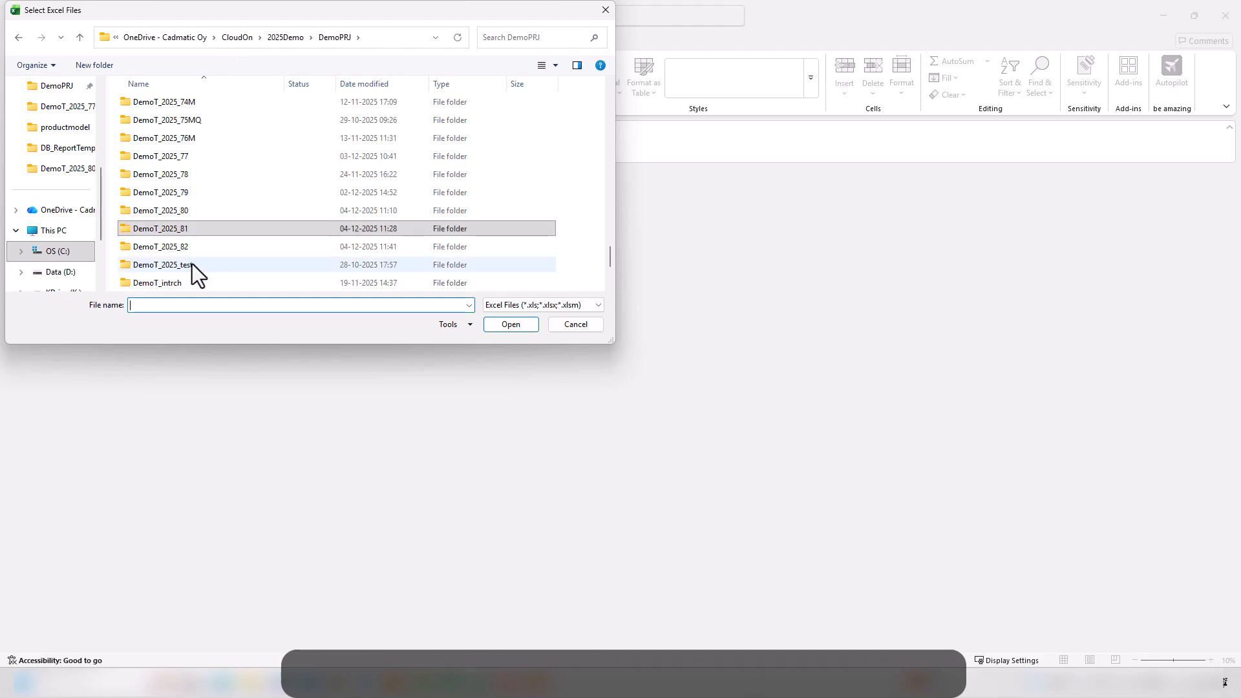
double_click(197, 248)
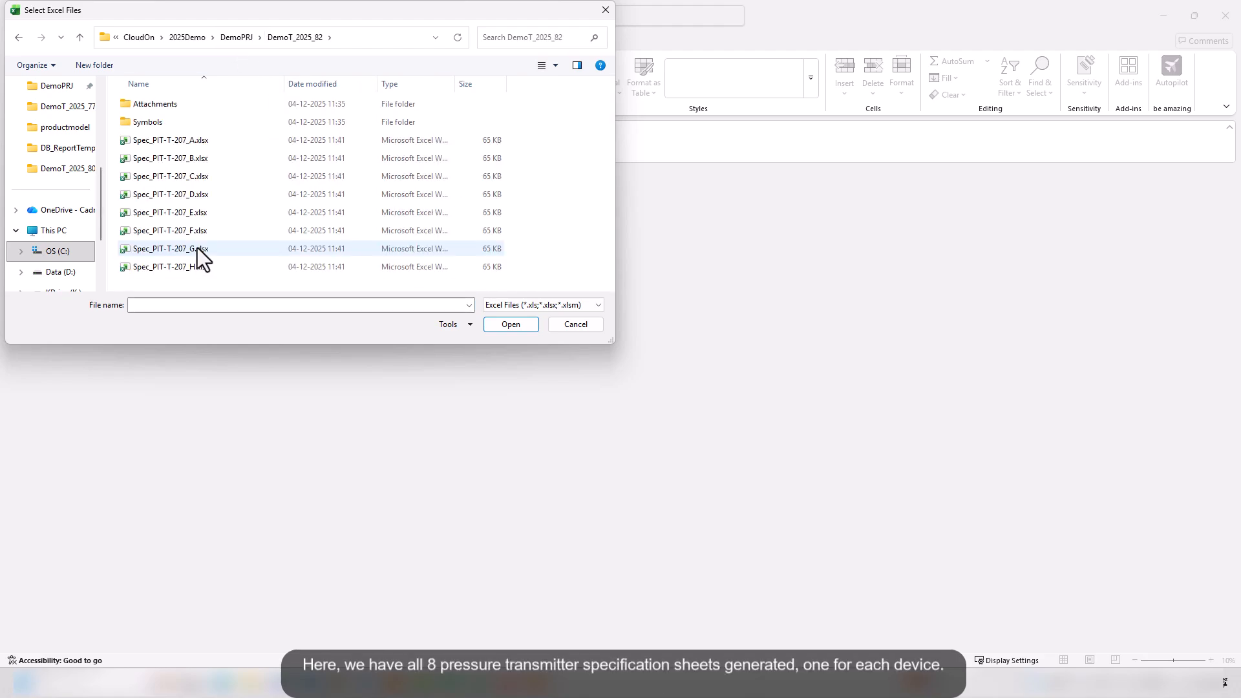
click(205, 140)
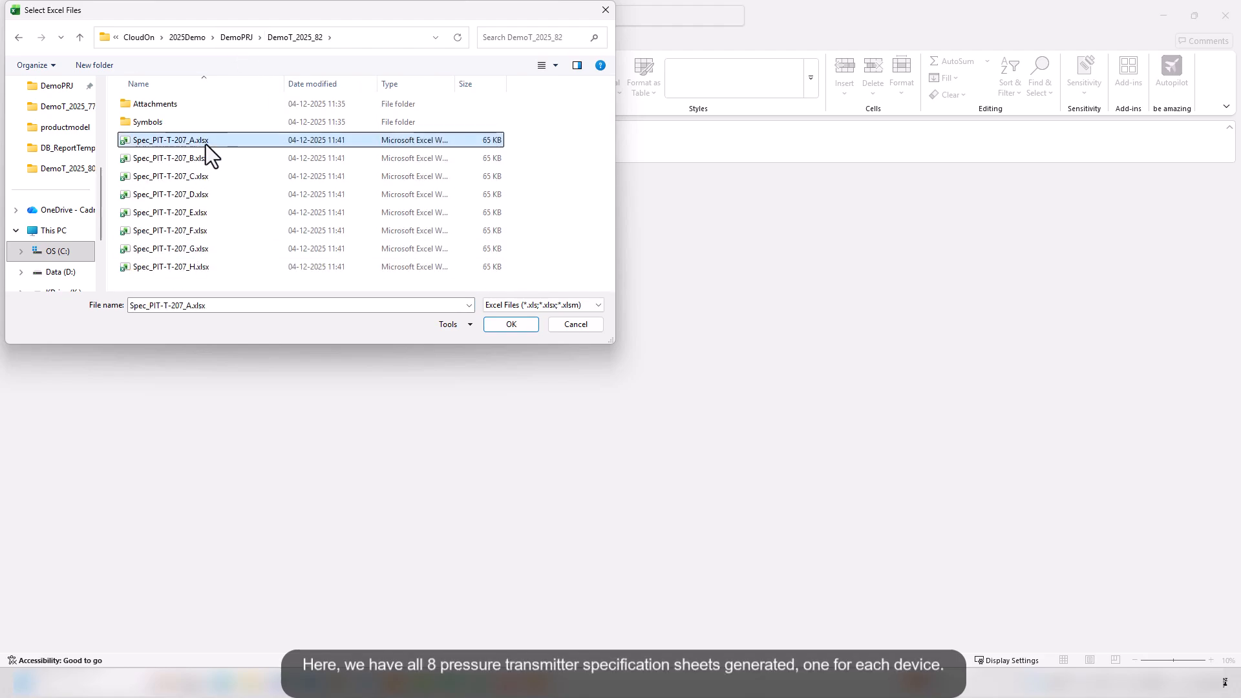
shift+click(207, 267)
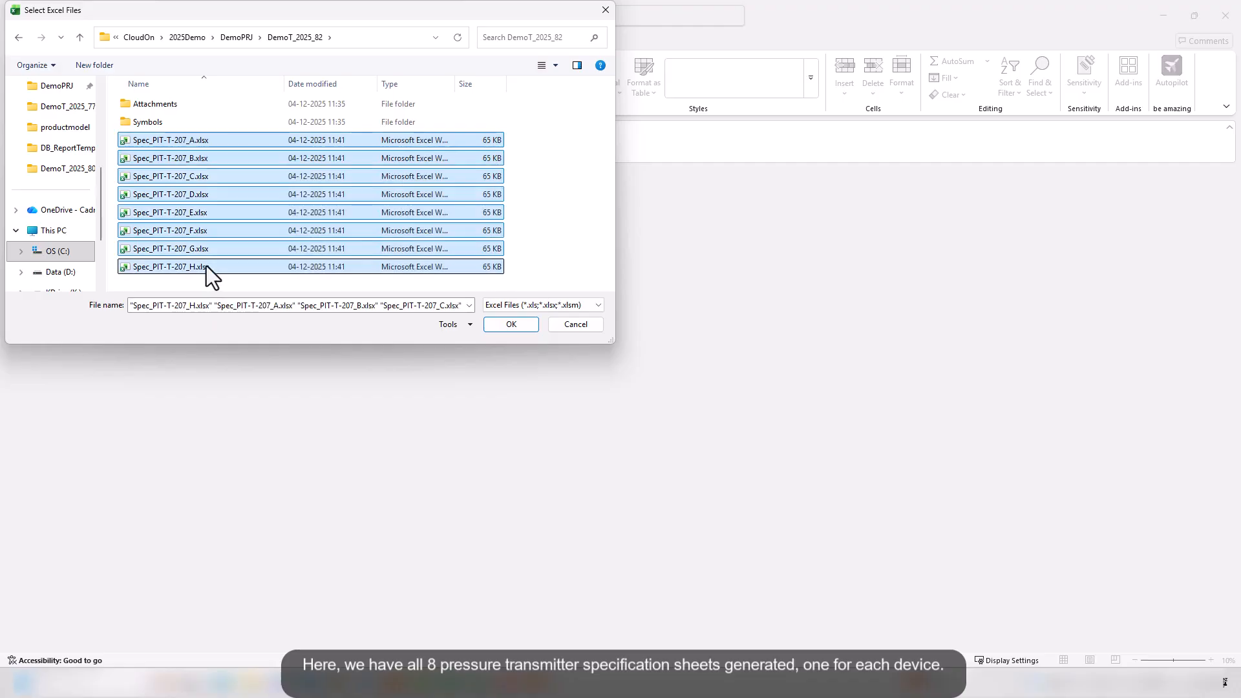
click(520, 323)
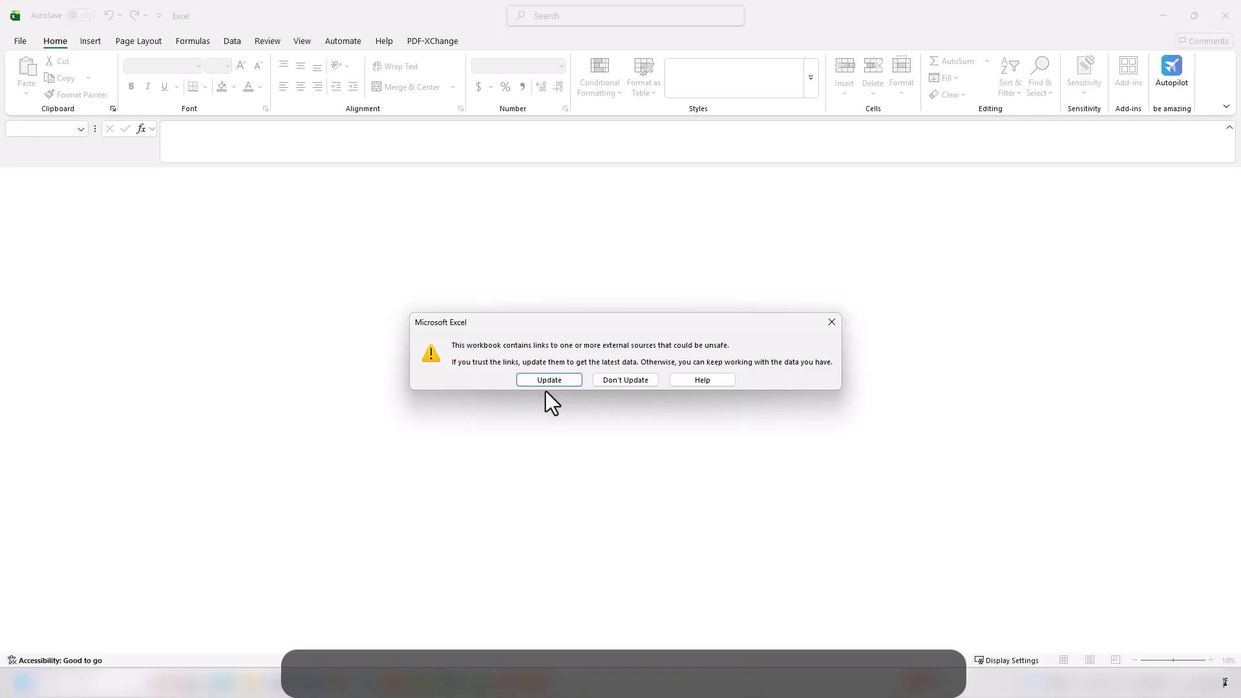
click(555, 381)
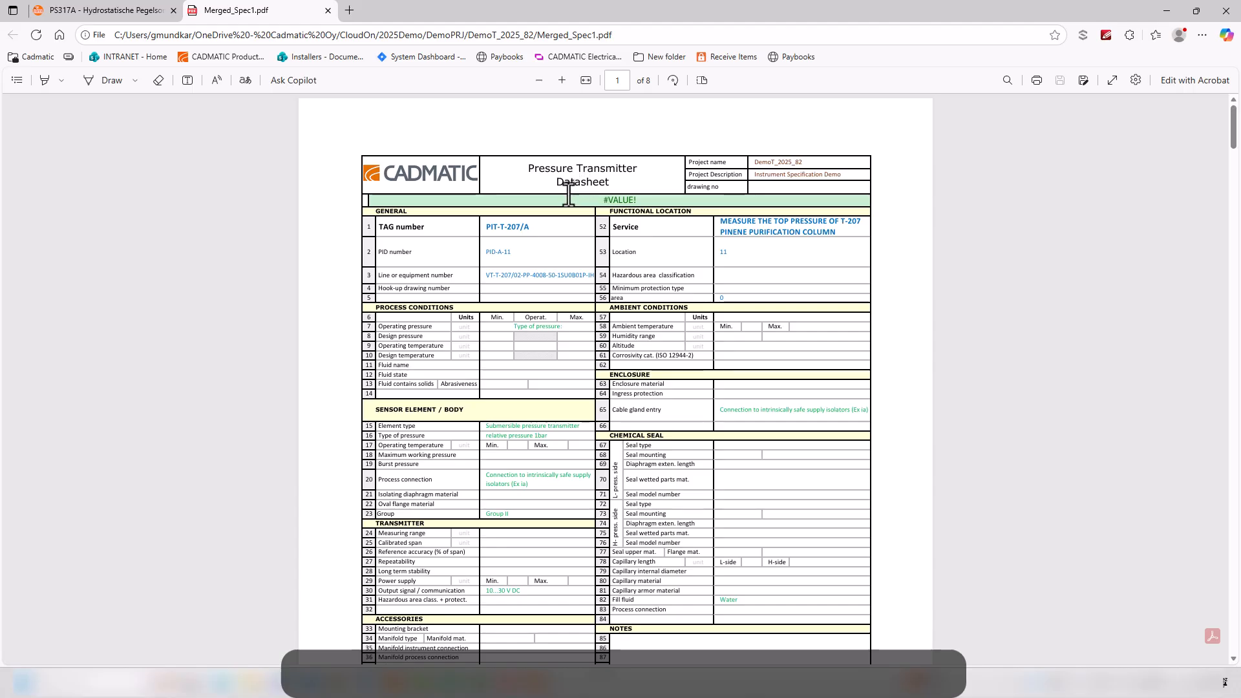
Examine the first datasheet in Merged_Spec1.pdf, including its tag number and service fields
scroll(540, 283, down, 2)
scroll(535, 278, down, 6)
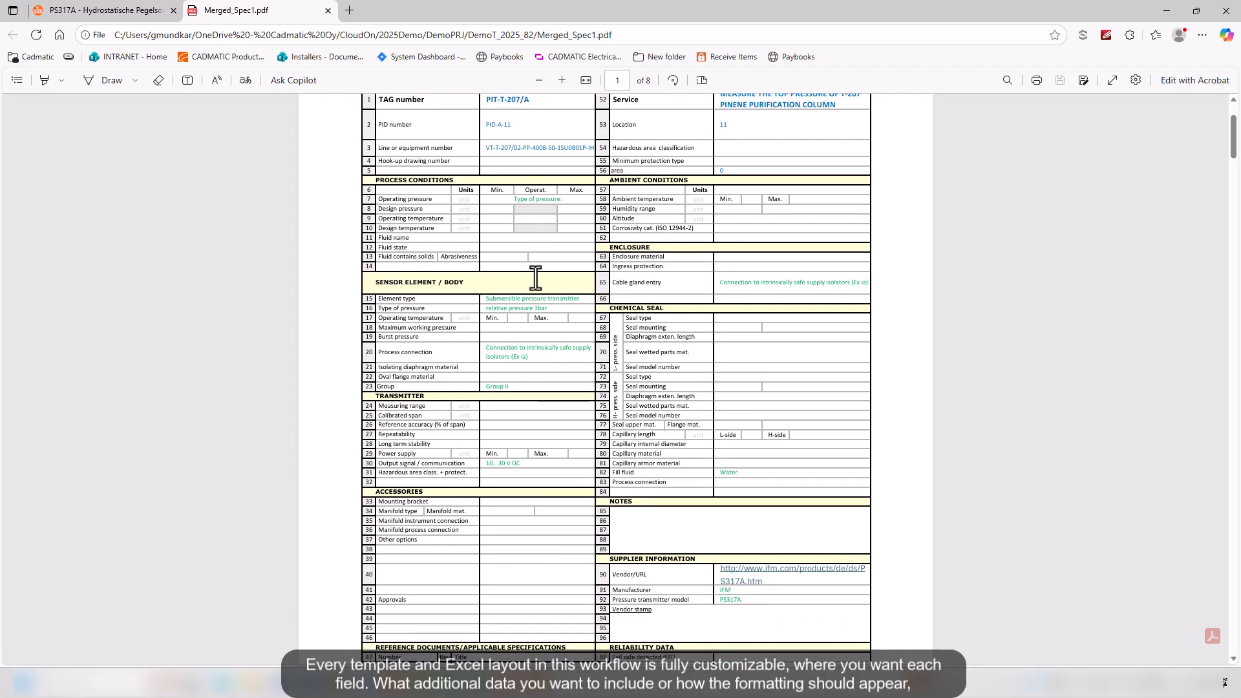
scroll(544, 301, up, 6)
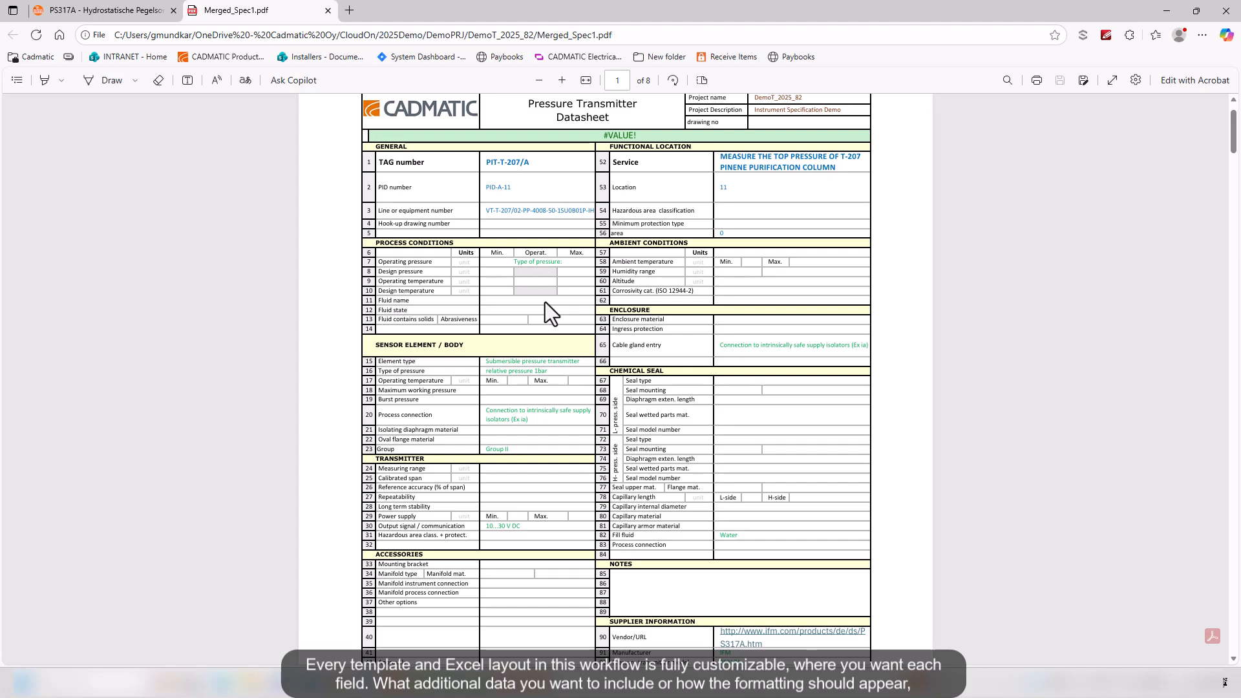
scroll(545, 305, up, 2)
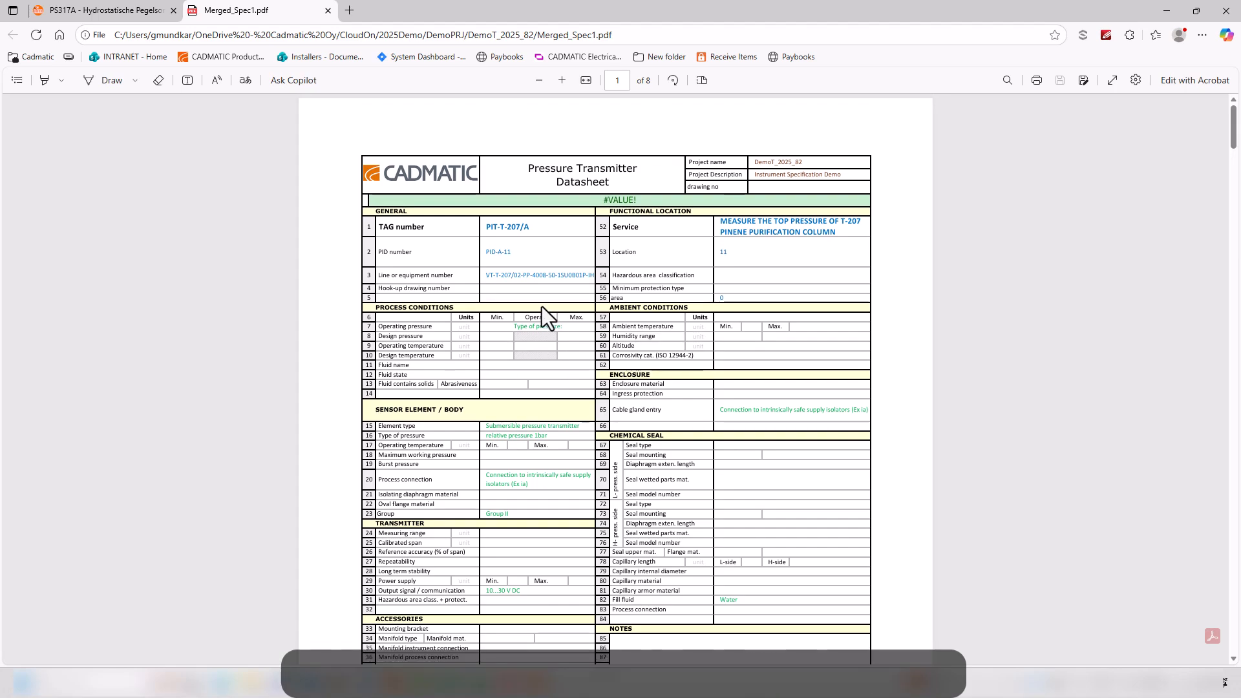
drag(481, 245, 784, 230)
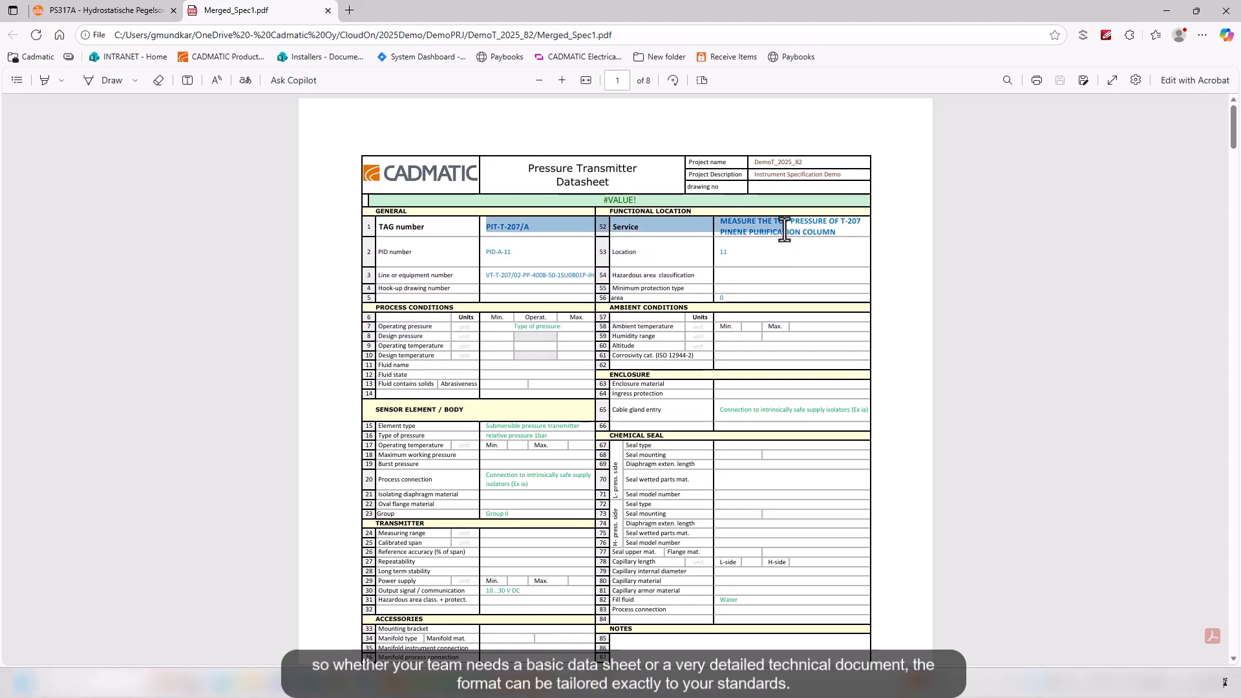
click(735, 309)
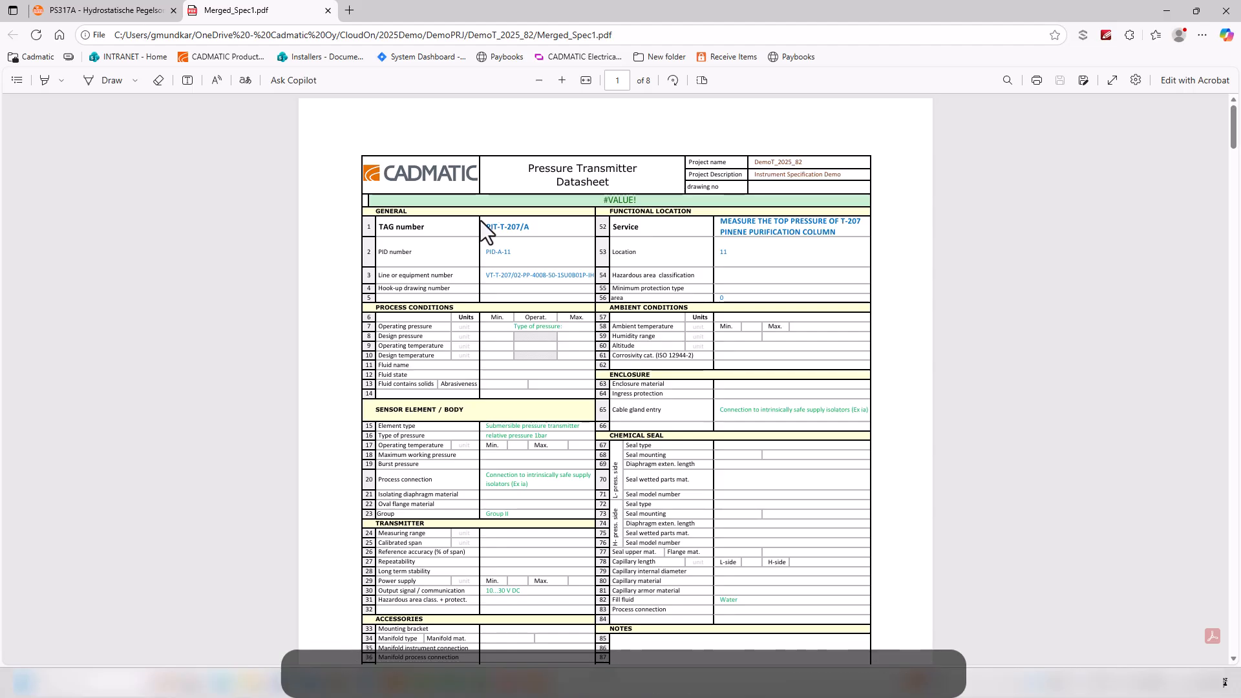
drag(490, 226, 561, 223)
click(535, 296)
Look through the following transmitter datasheets in Merged_Spec1.pdf as far as PIT-T-207/D
scroll(504, 246, down, 1)
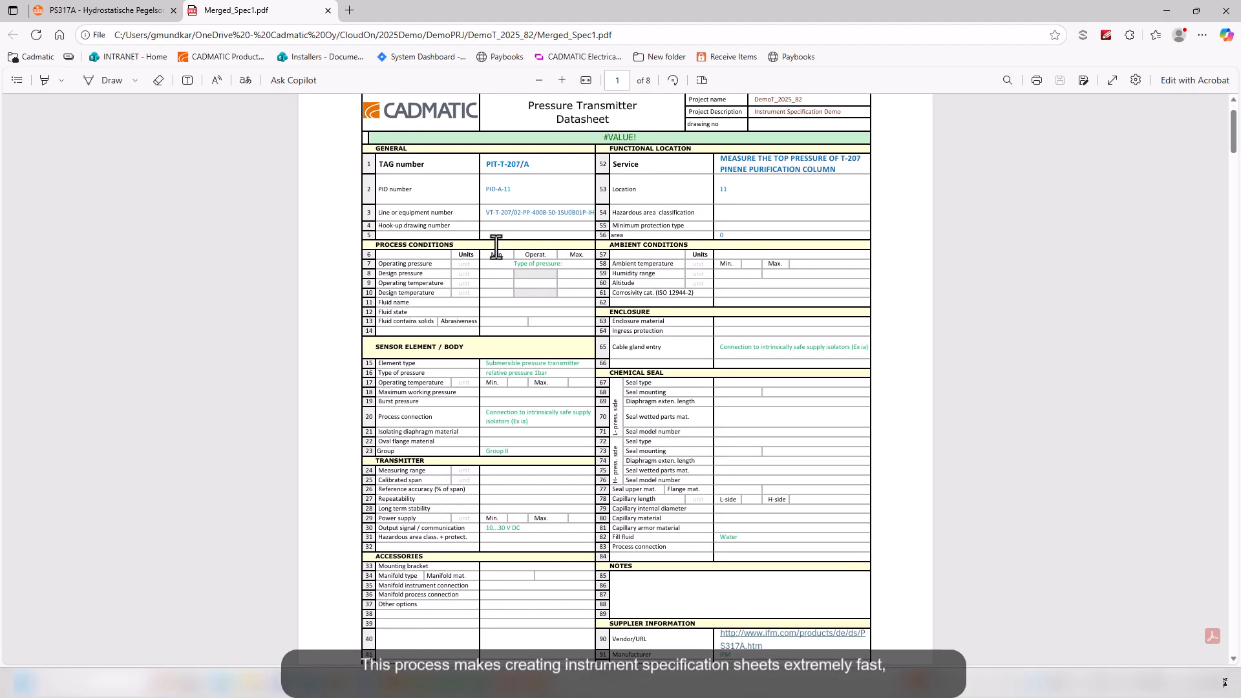
scroll(537, 328, down, 15)
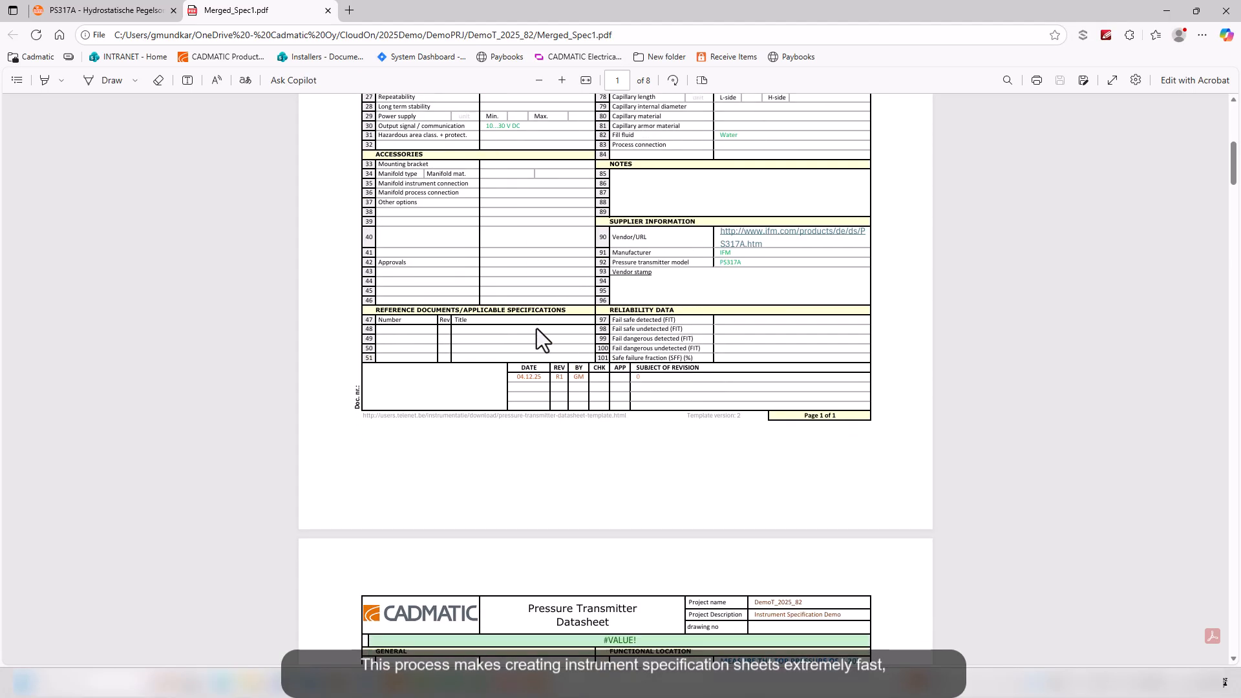
scroll(537, 329, down, 10)
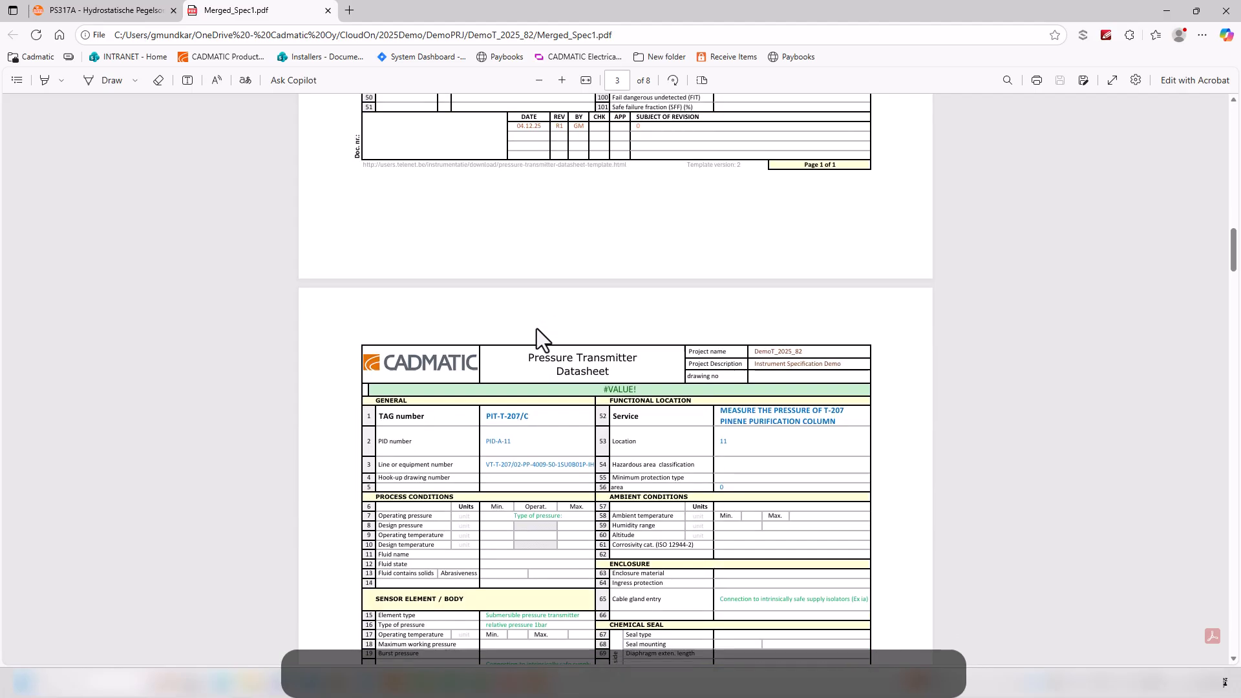
scroll(536, 329, down, 10)
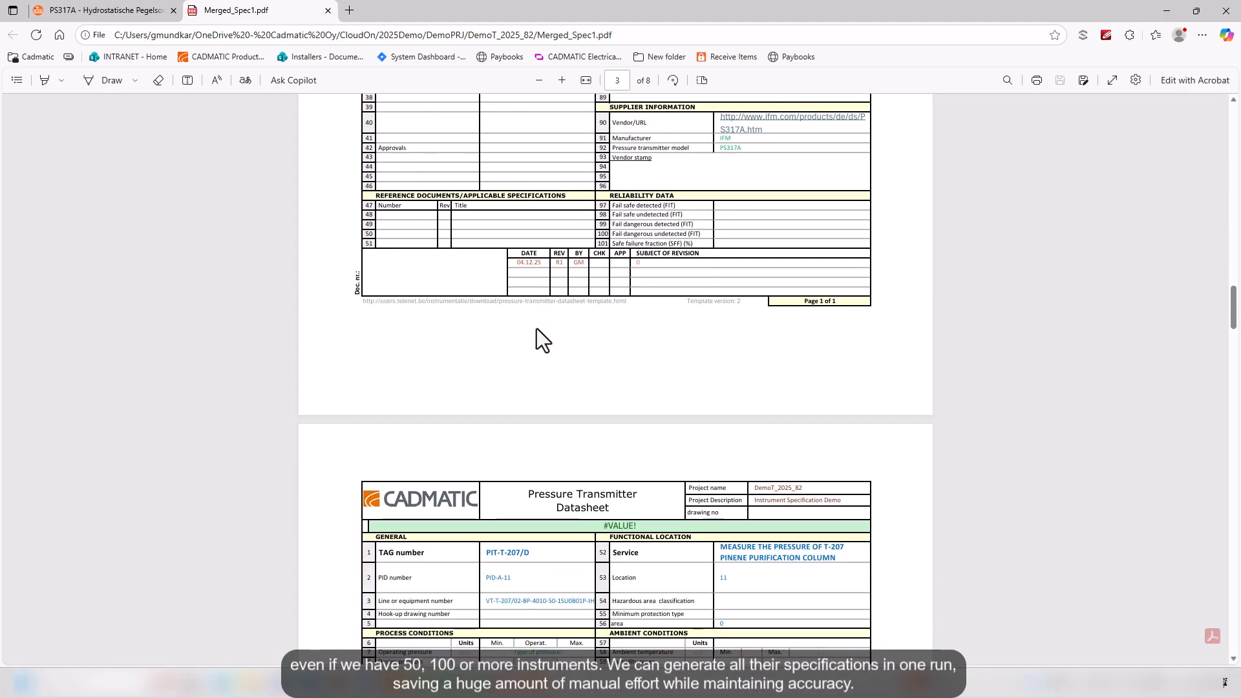
Save the merged PDF under the new name Merged_Spec1_R1.pdf
key(ctrl+shift+s)
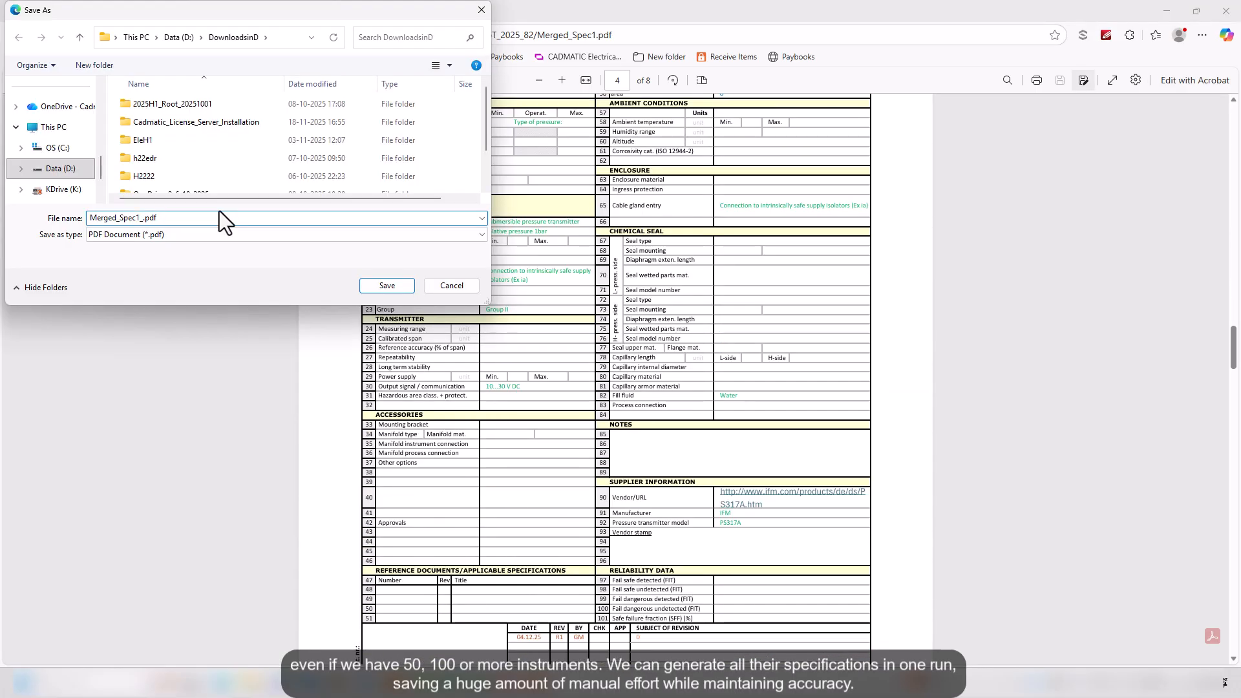
text(_R1)
click(387, 286)
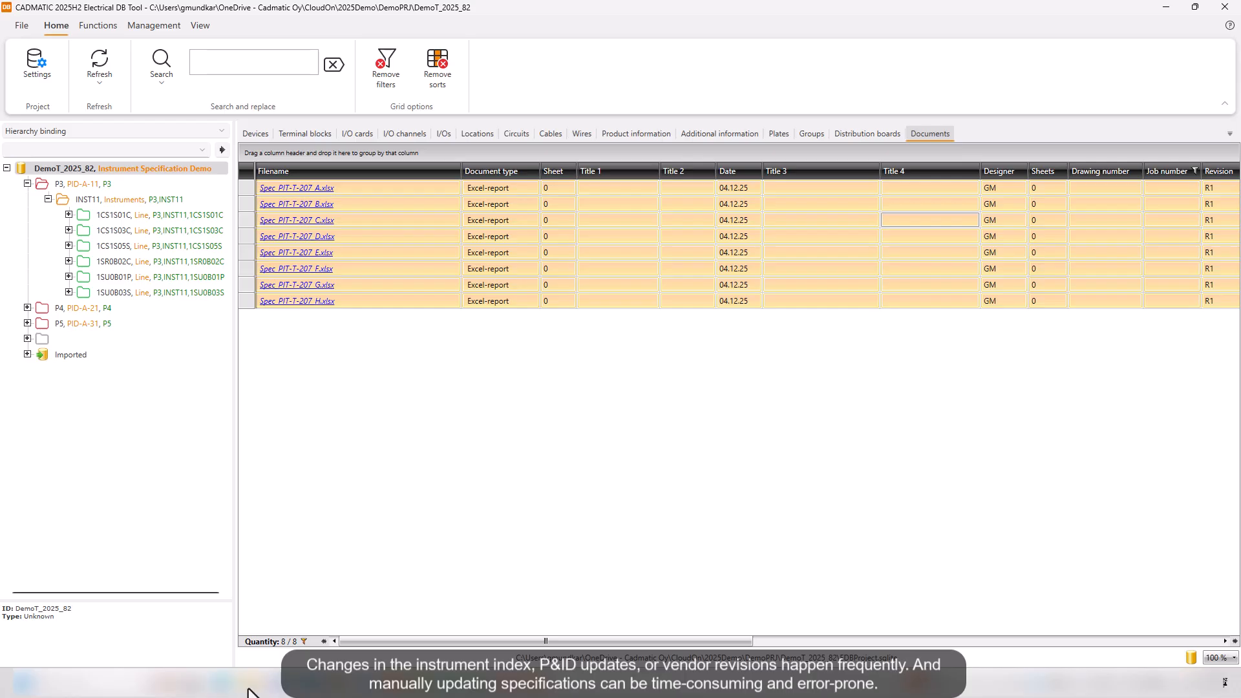
Open the workbook INSTRUMENT INDEX_25H1_1.xlsx from the Data\Input subfolder of DemoPRJ
mouse_move(249, 689)
click(259, 630)
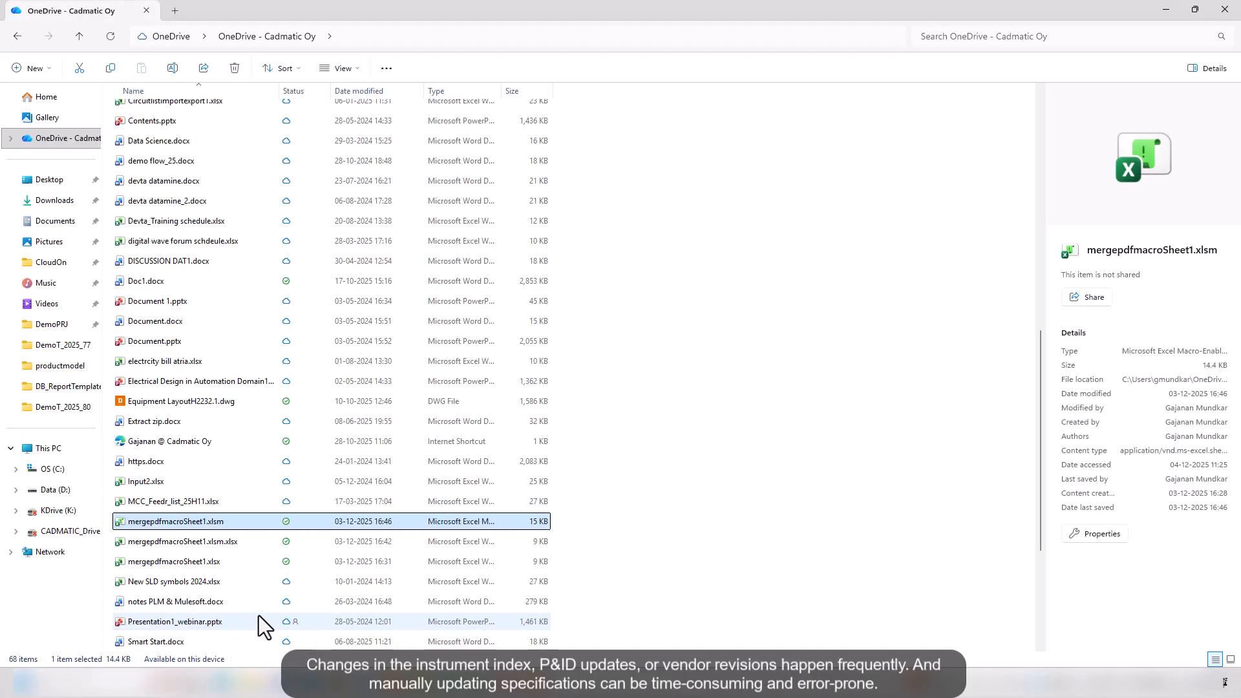
click(15, 326)
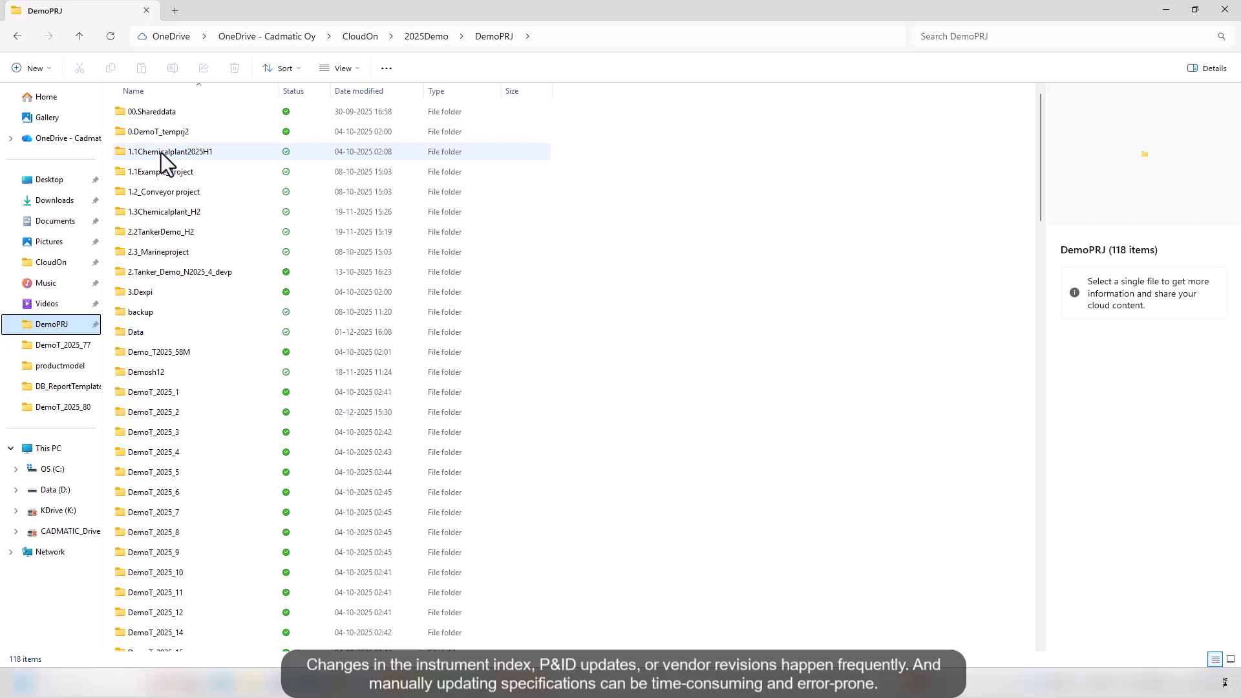
mouse_move(185, 115)
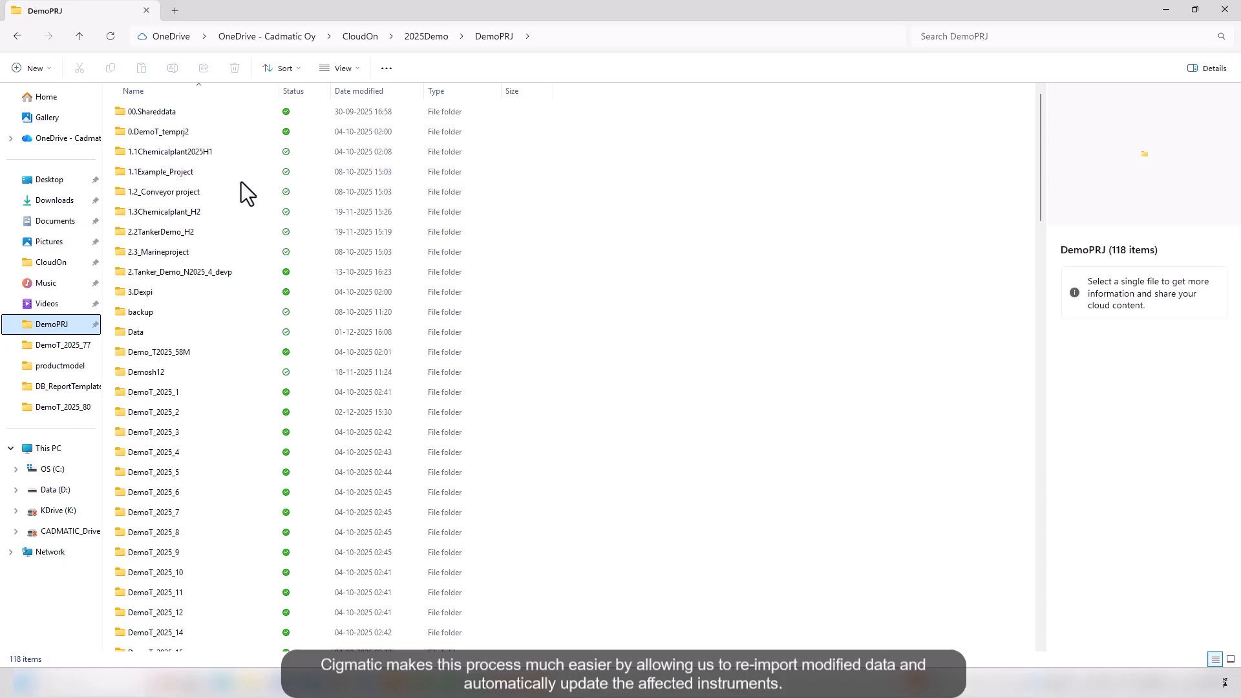
click(217, 116)
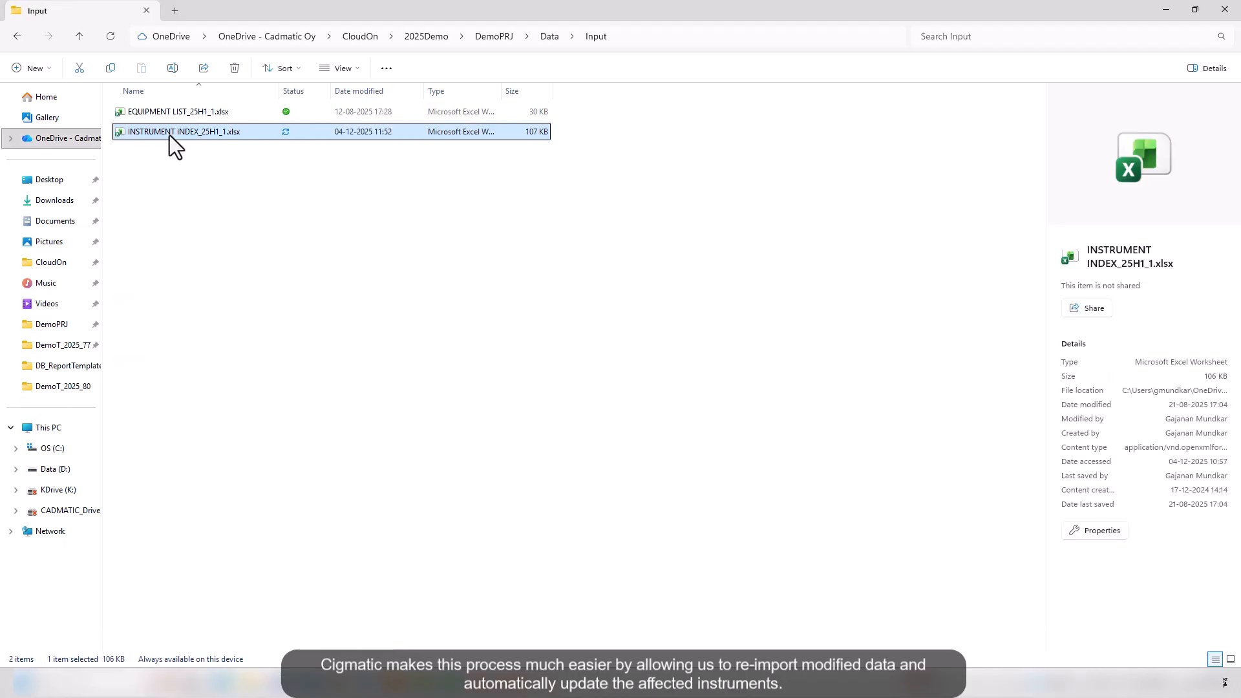
double_click(169, 134)
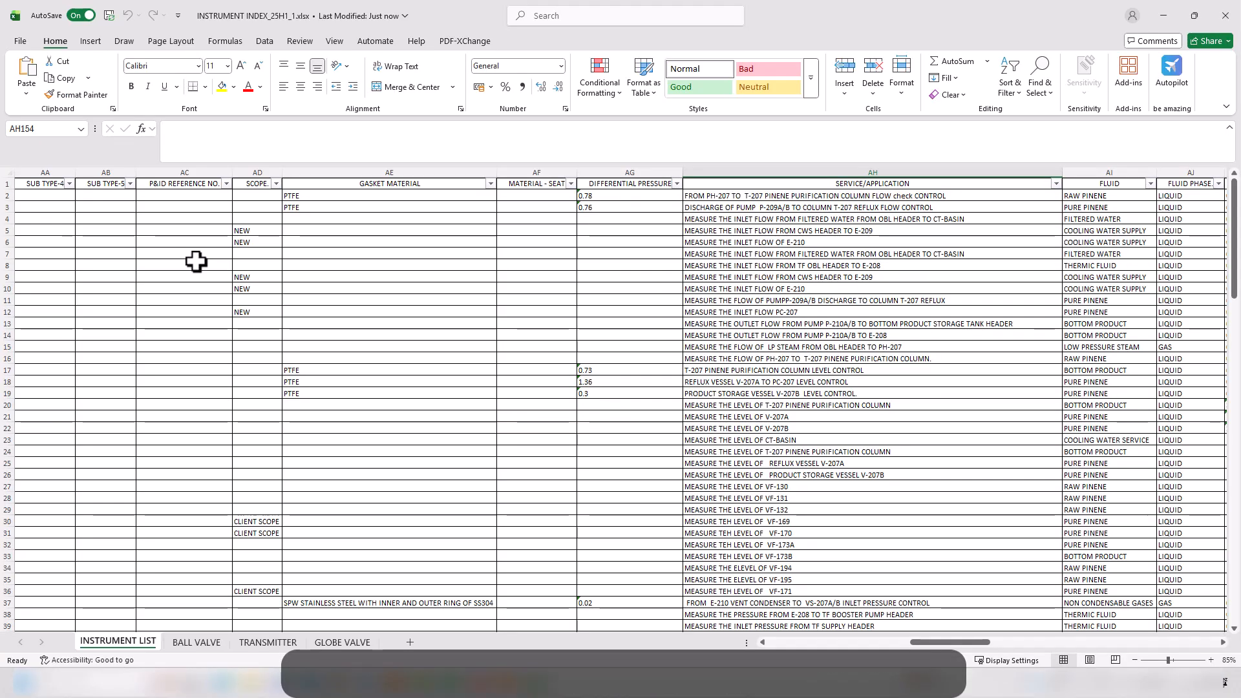
Filter the INSTRUMENT LIST sheet's P&ID Reference column to show only PID-A-11
click(265, 359)
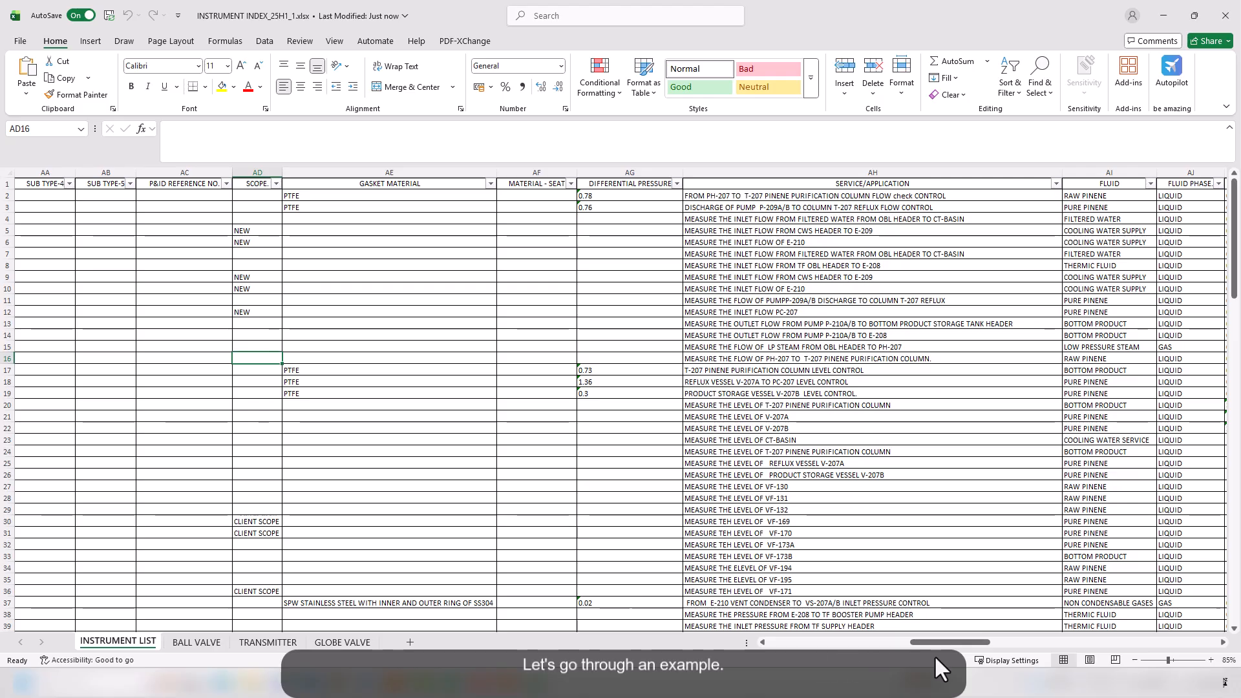
drag(952, 642, 766, 643)
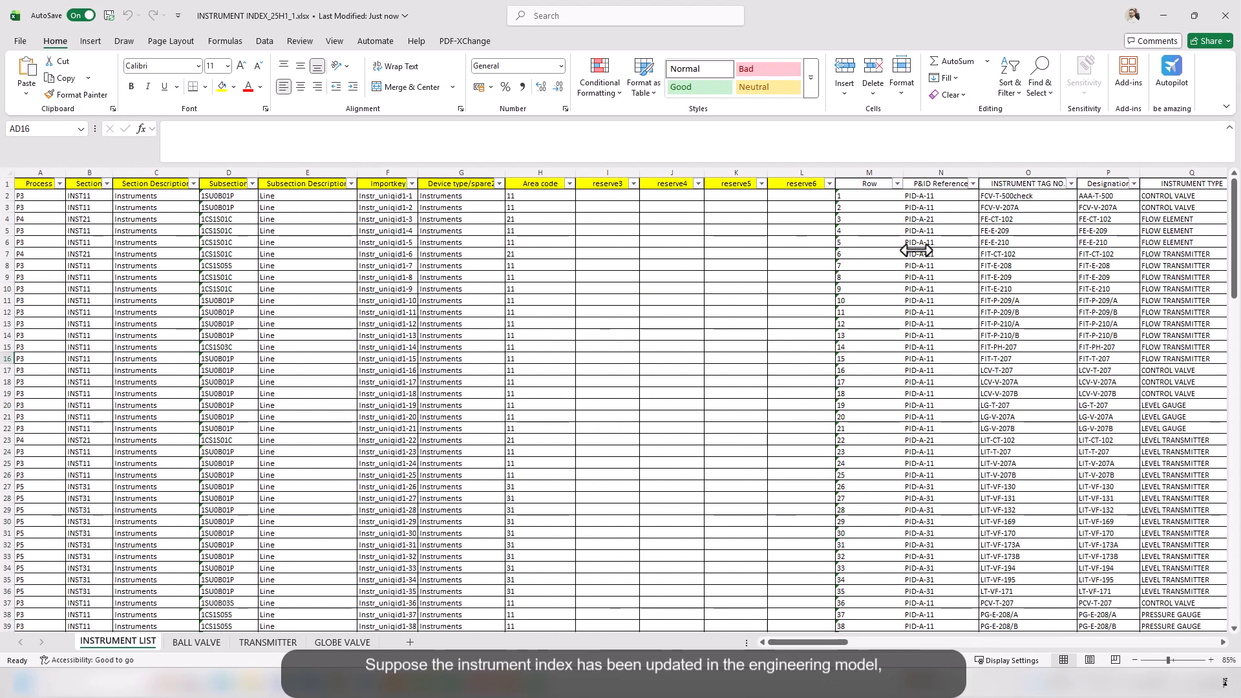
click(972, 185)
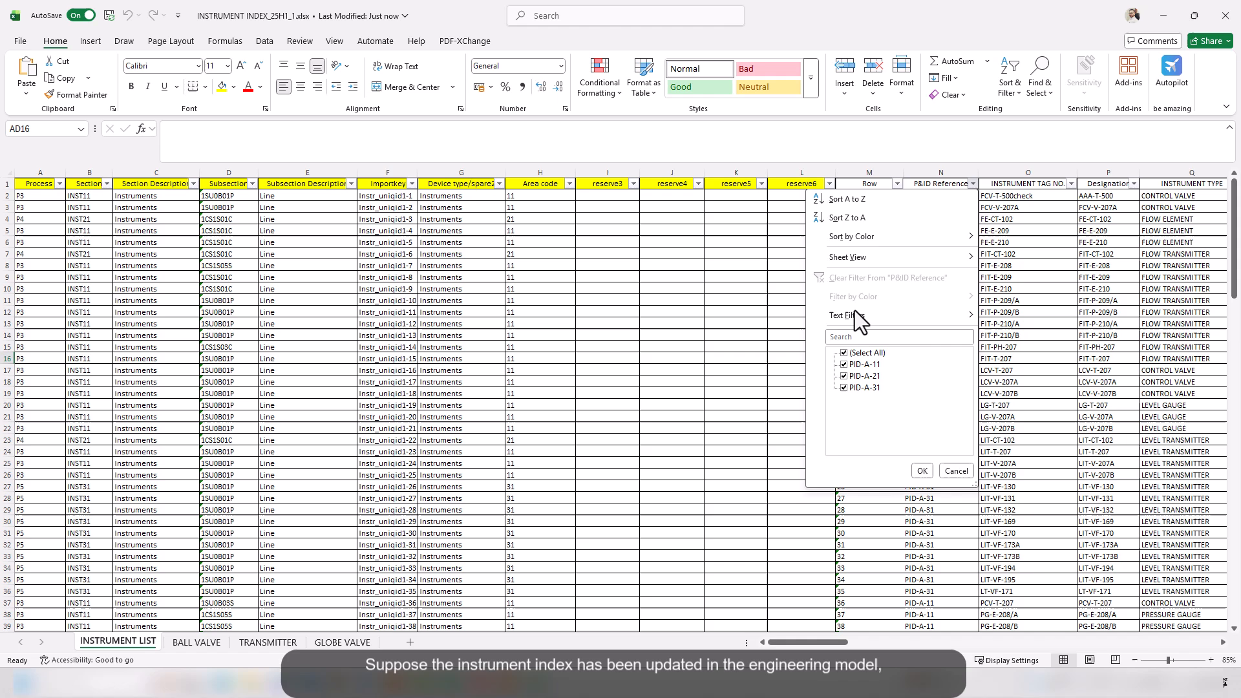
click(845, 353)
click(845, 366)
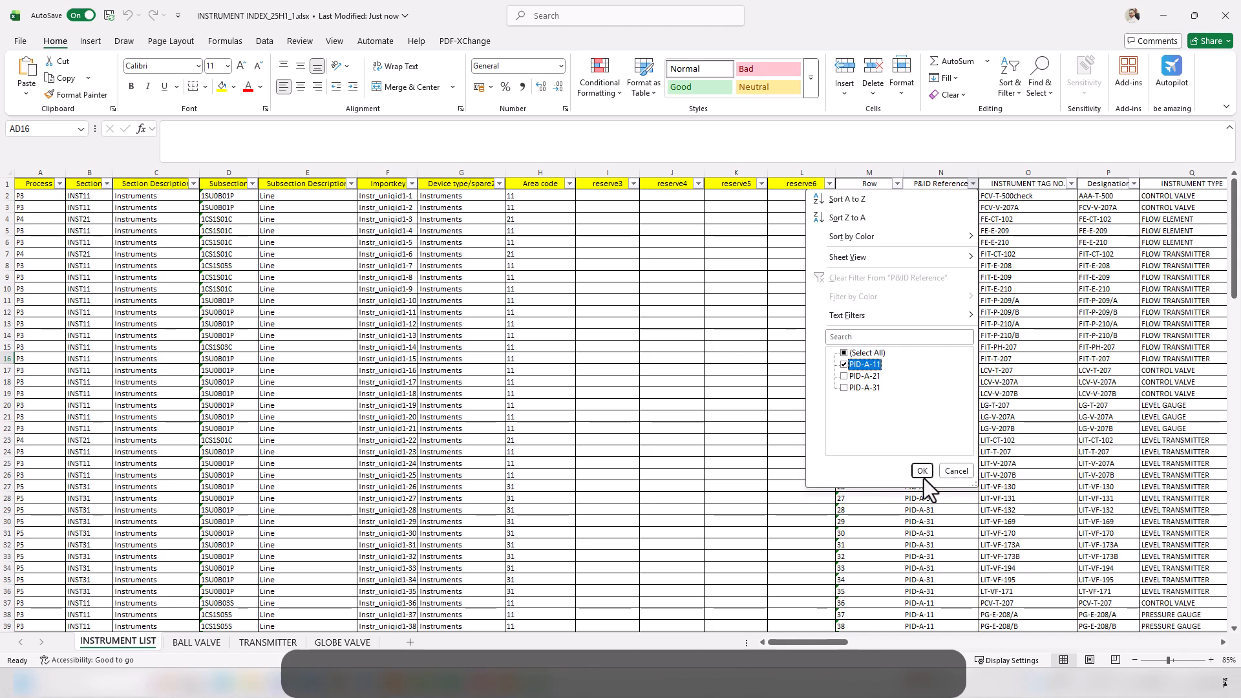
click(922, 471)
Filter the INSTRUMENT TYPE column to show only PRESSURE TRANSMITTER
drag(835, 641, 887, 638)
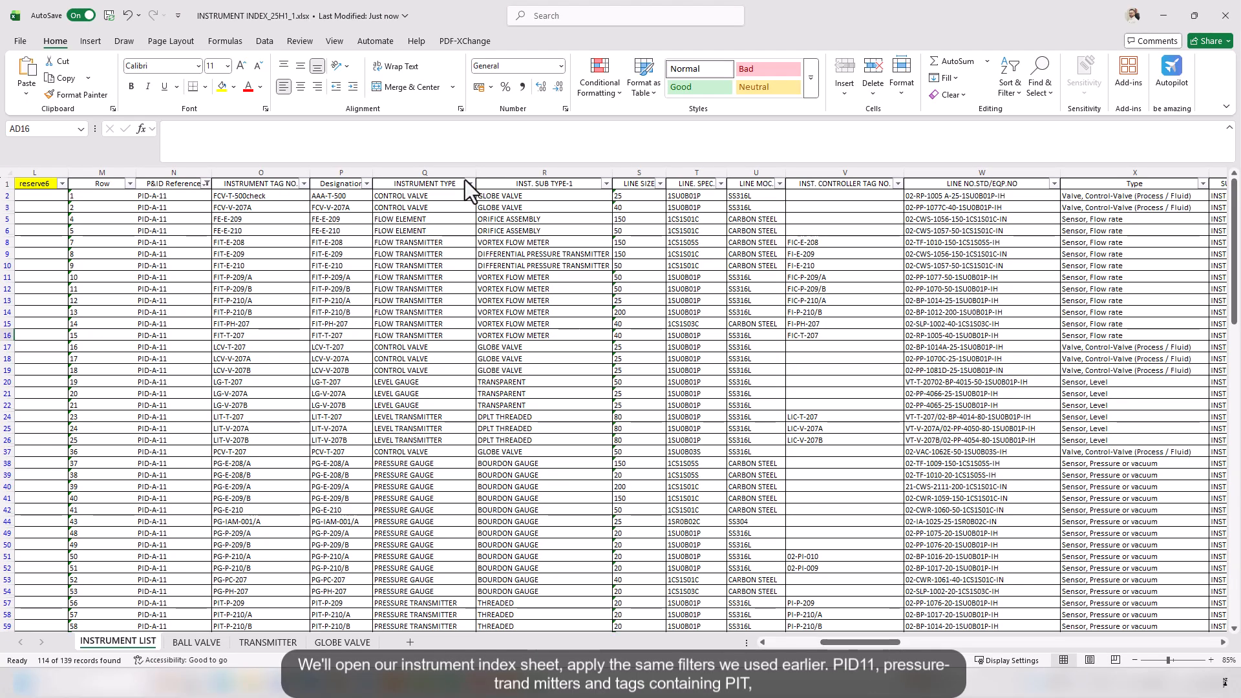
click(470, 184)
click(381, 354)
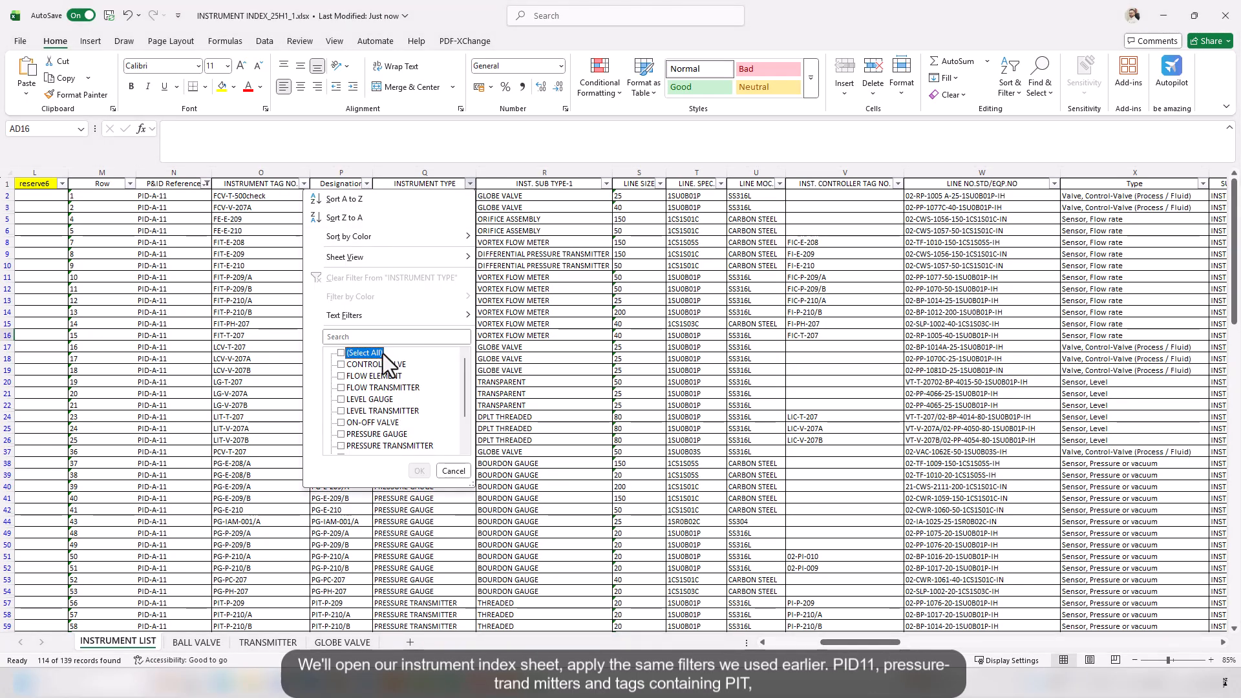
click(386, 447)
click(419, 470)
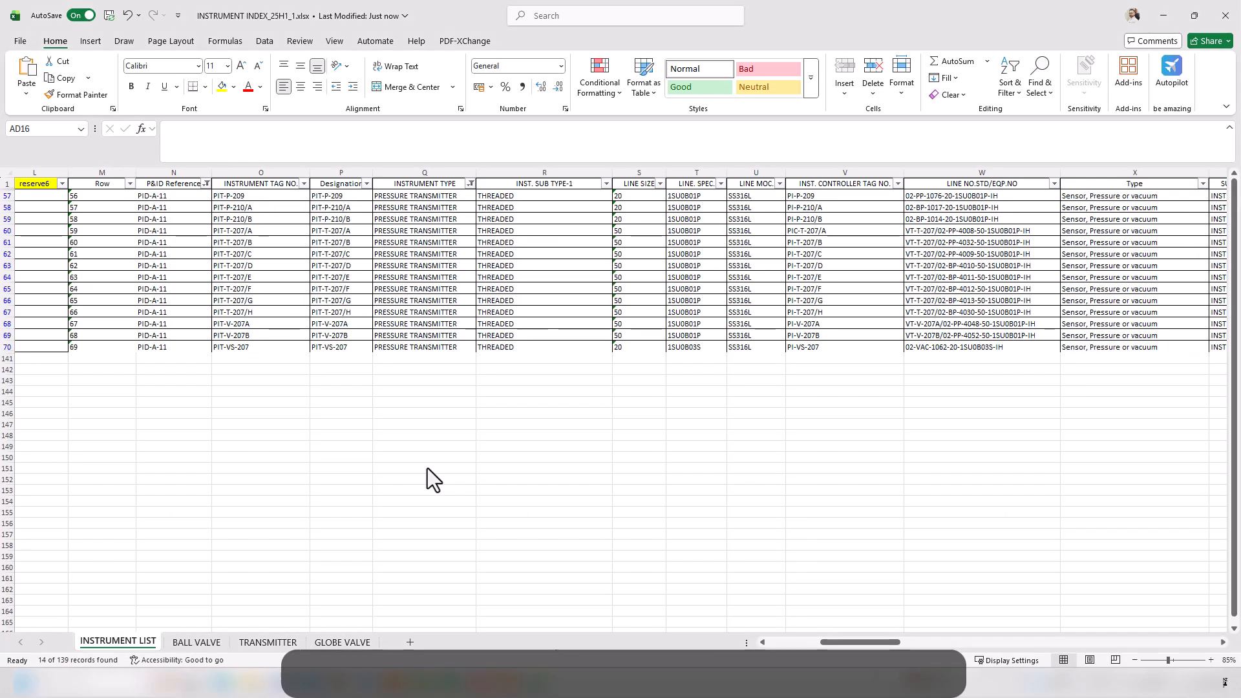
Filter the INSTRUMENT TAG NO. column to the tags containing "-T-"
click(304, 184)
click(203, 336)
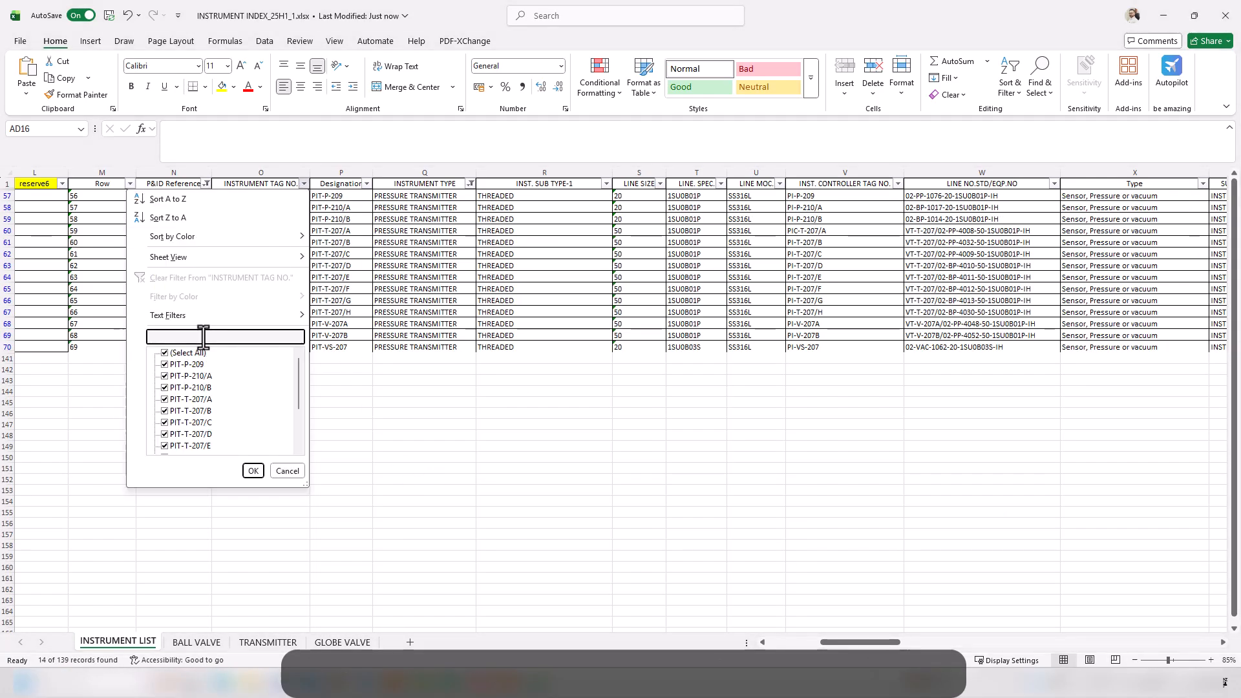
text(-T-)
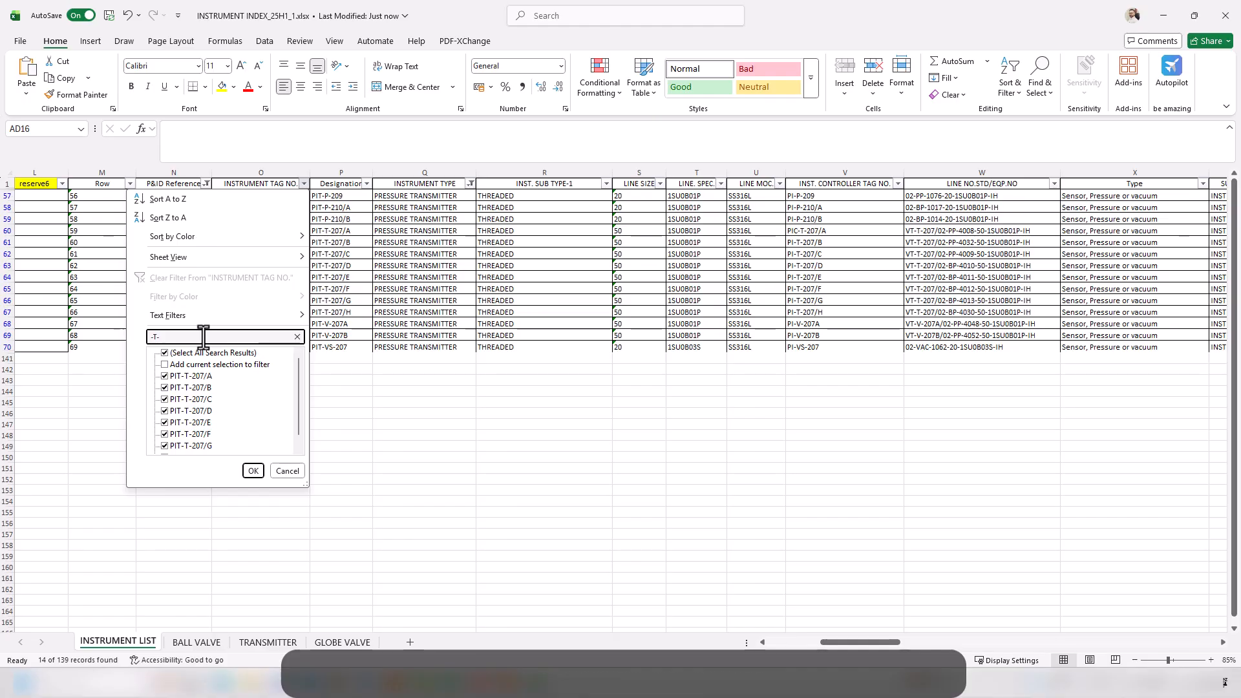
click(252, 471)
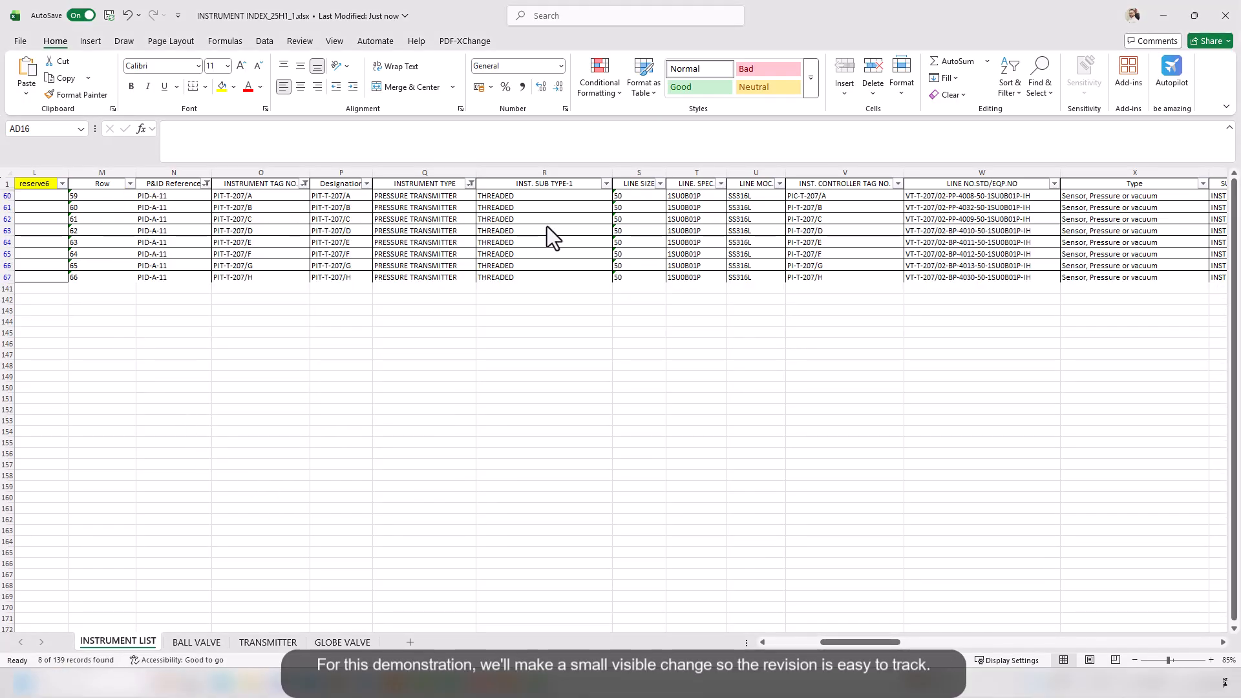
Replace MEASURE with CALCULATE in the SERVICE/APPLICATION cells of all the filtered pressure transmitters
drag(826, 645, 910, 639)
drag(833, 199, 831, 275)
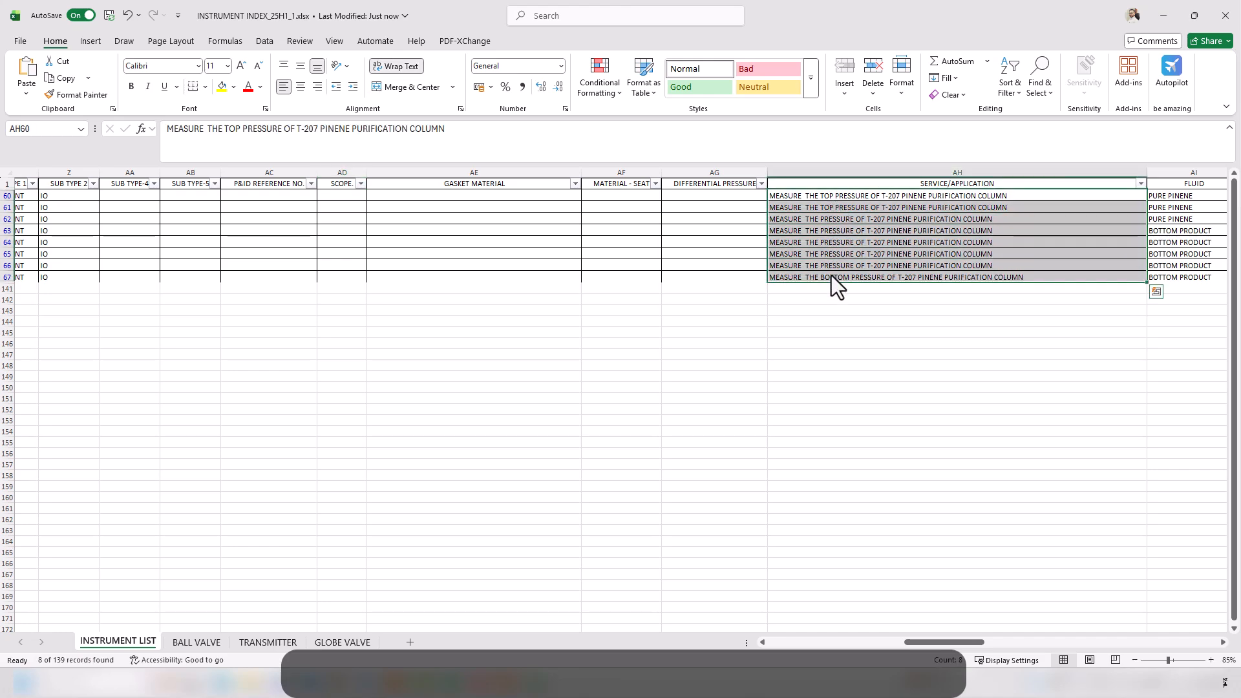
key(ctrl+h)
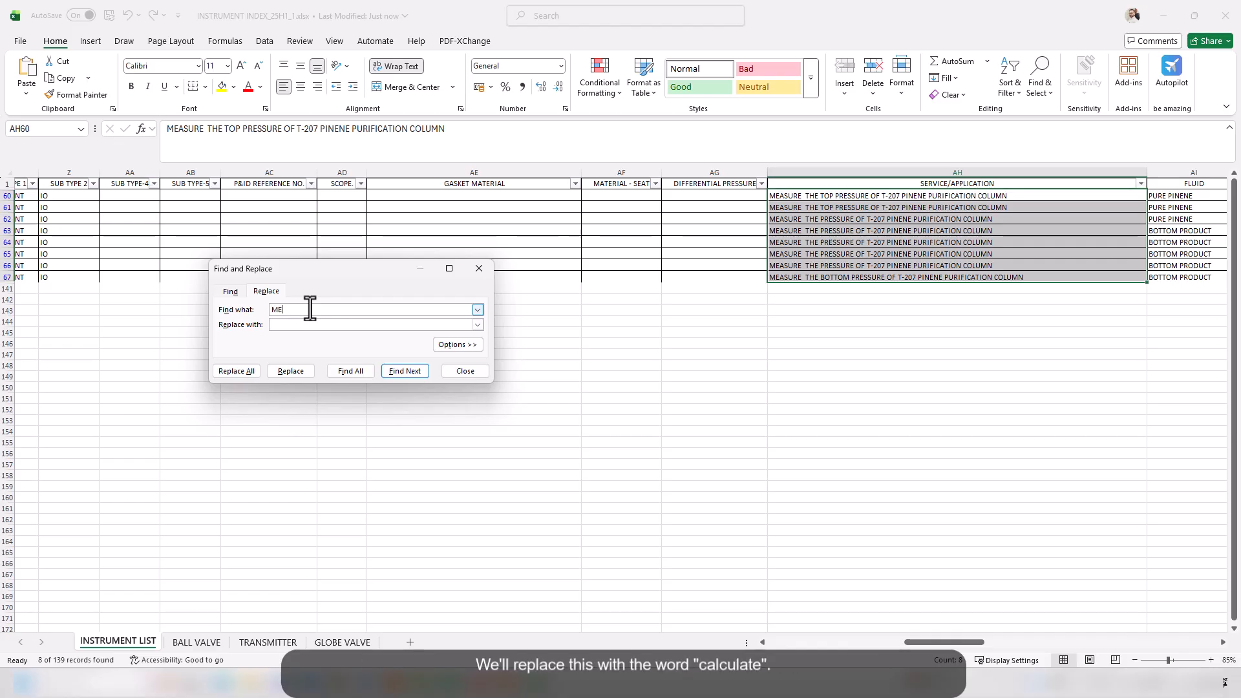
text(SURE)
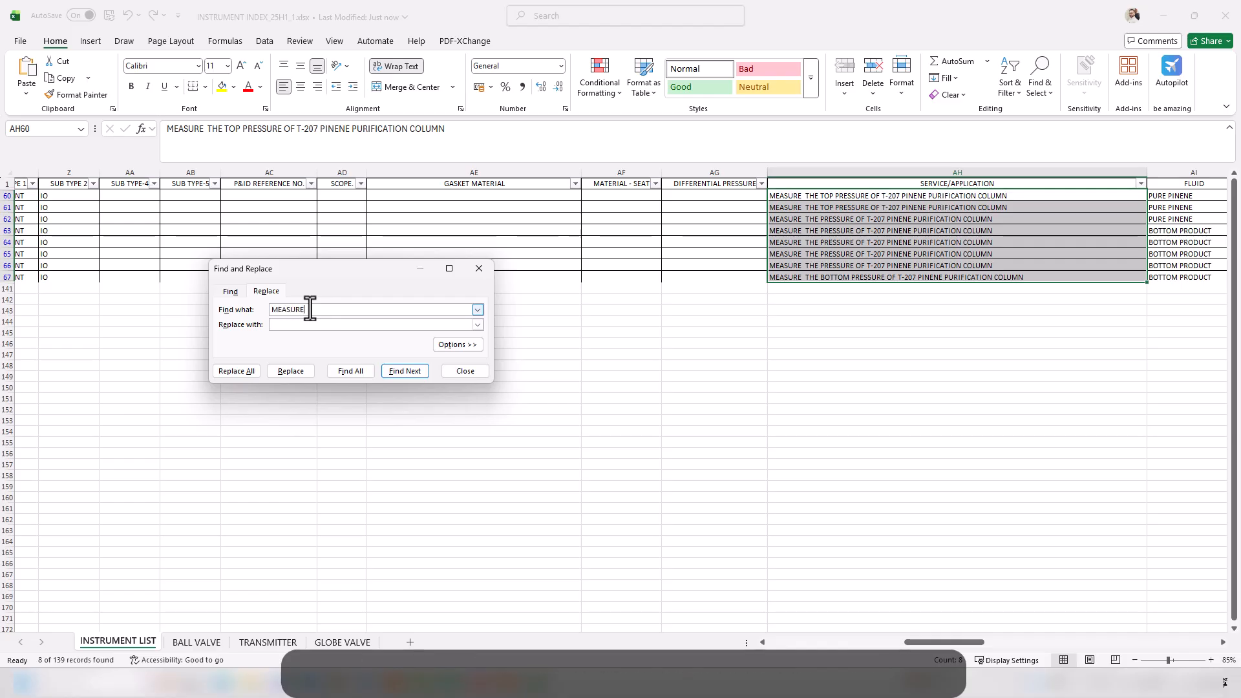
text(CALCULATE)
click(222, 376)
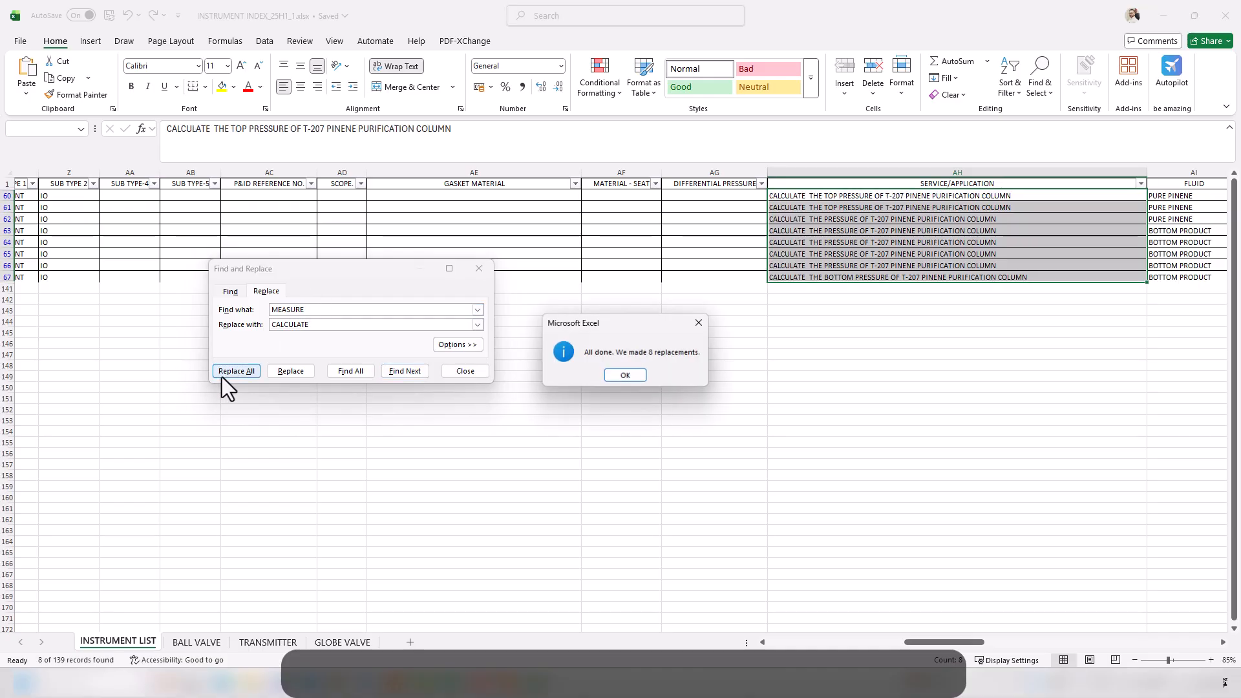
click(611, 375)
click(465, 371)
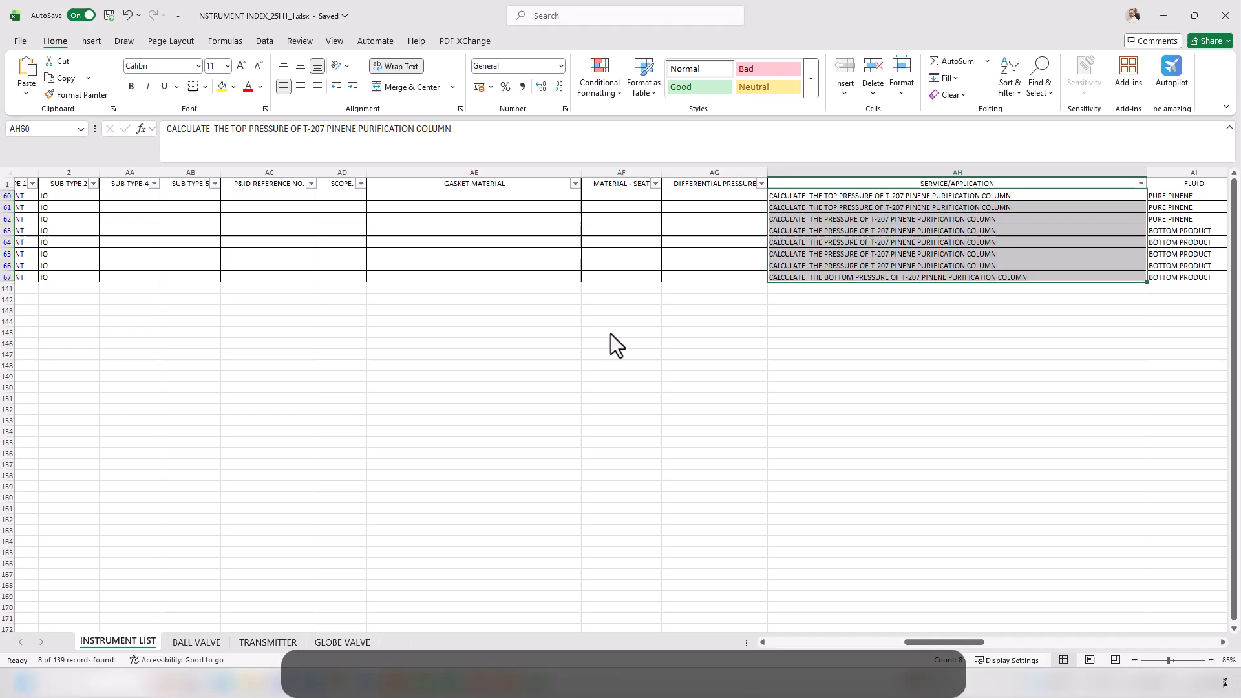
Clear all filters from the instrument list and close the workbook
click(890, 231)
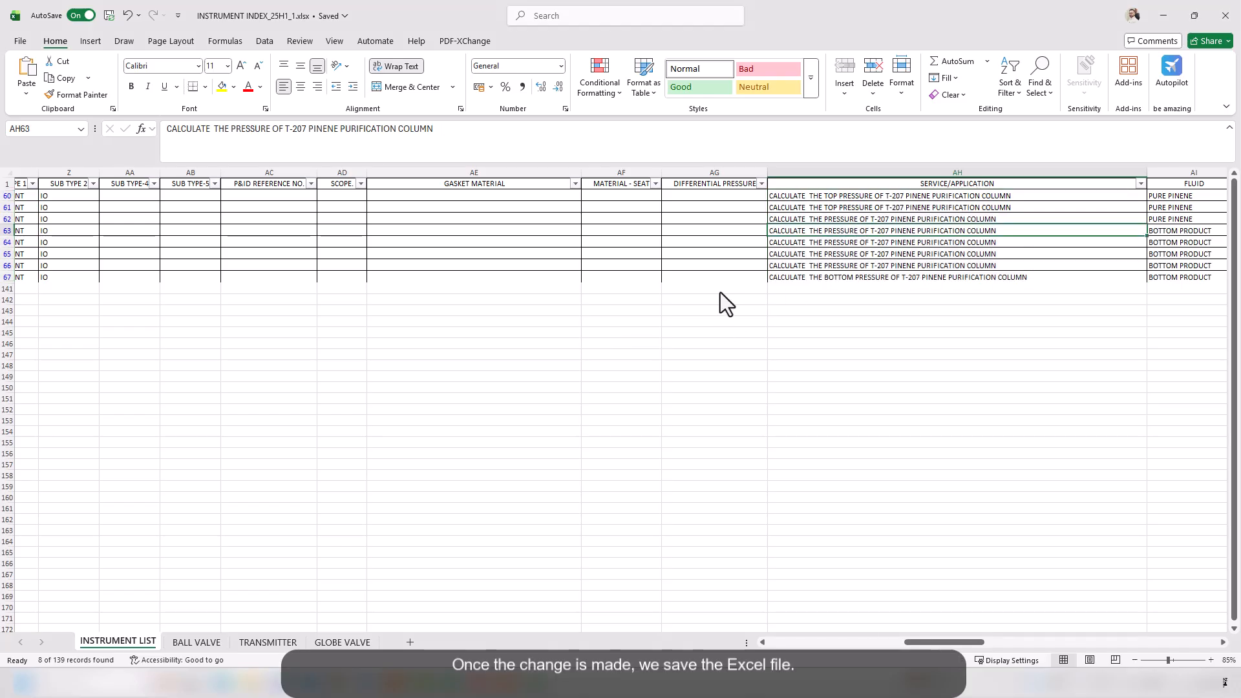
click(1008, 81)
click(1034, 189)
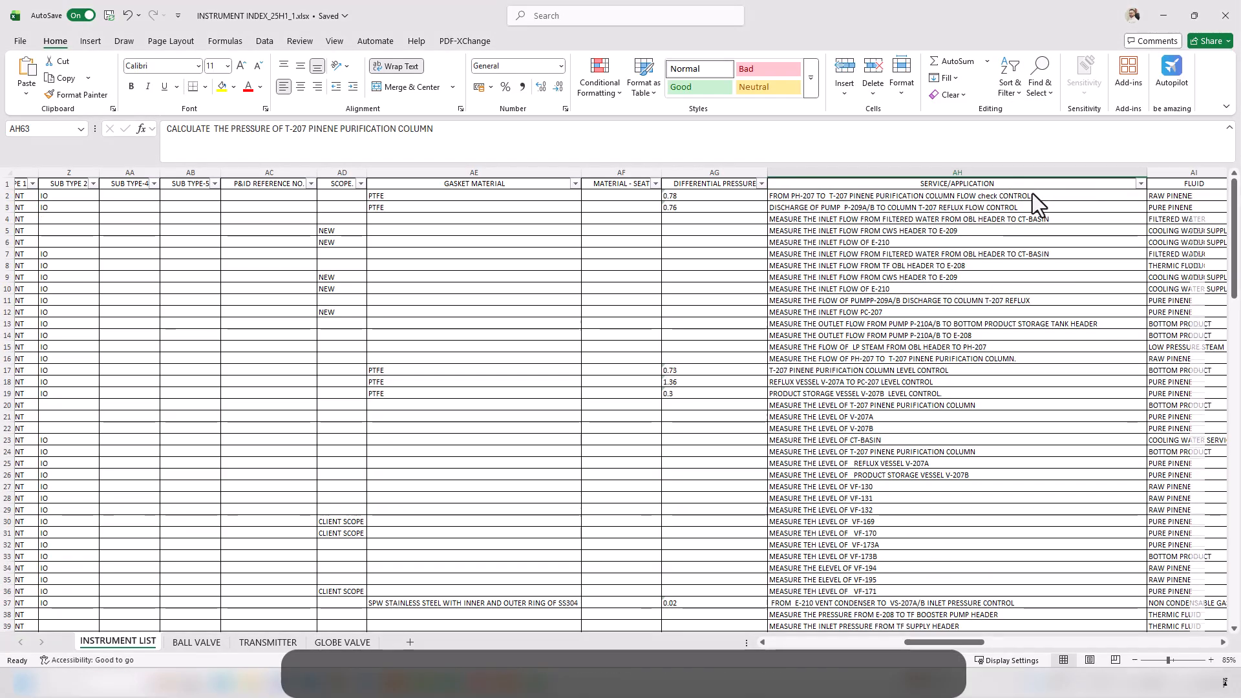
click(925, 253)
click(1224, 15)
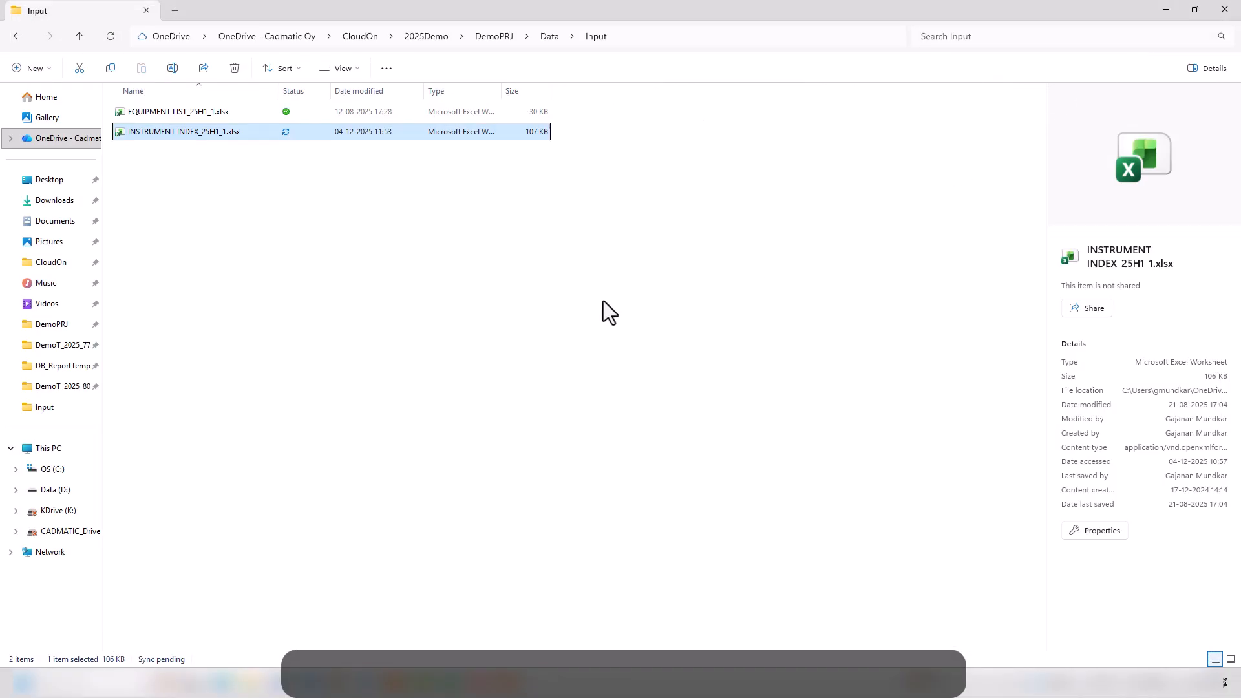
Switch to CADMATIC Electrical DB Tool and open the shared import definition INSTRUMENT INDEX_corrected_H1revF14 for editing
mouse_move(518, 679)
click(558, 634)
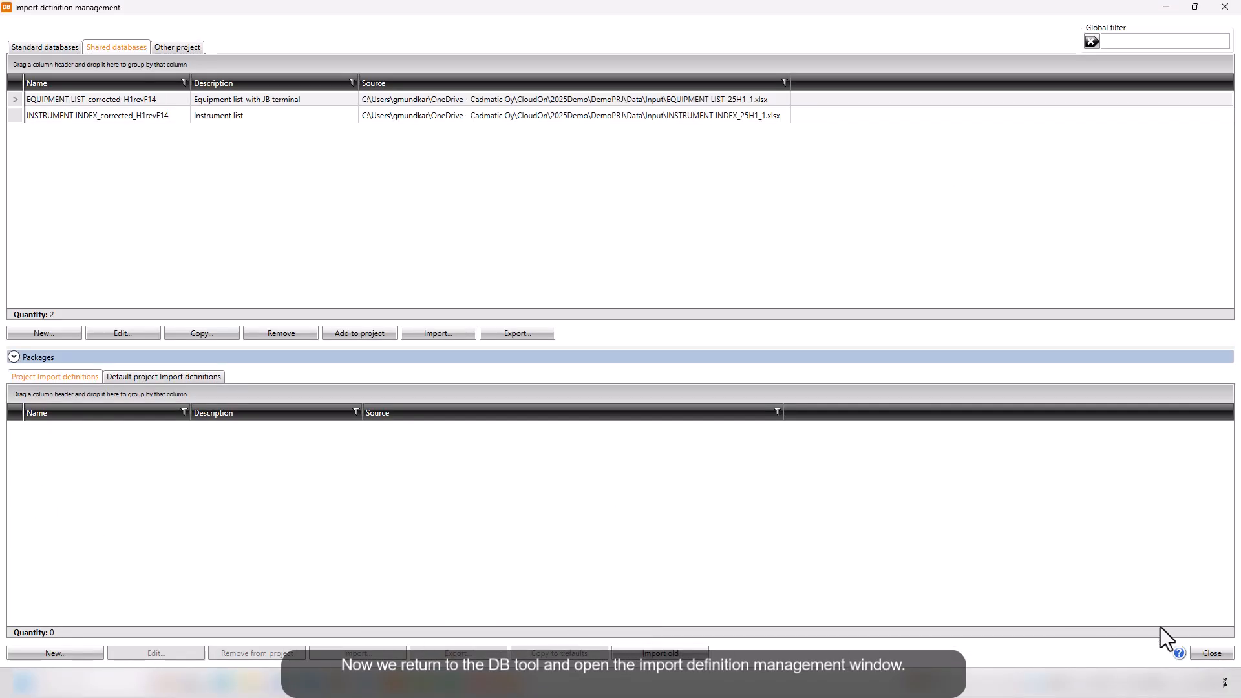
click(1211, 654)
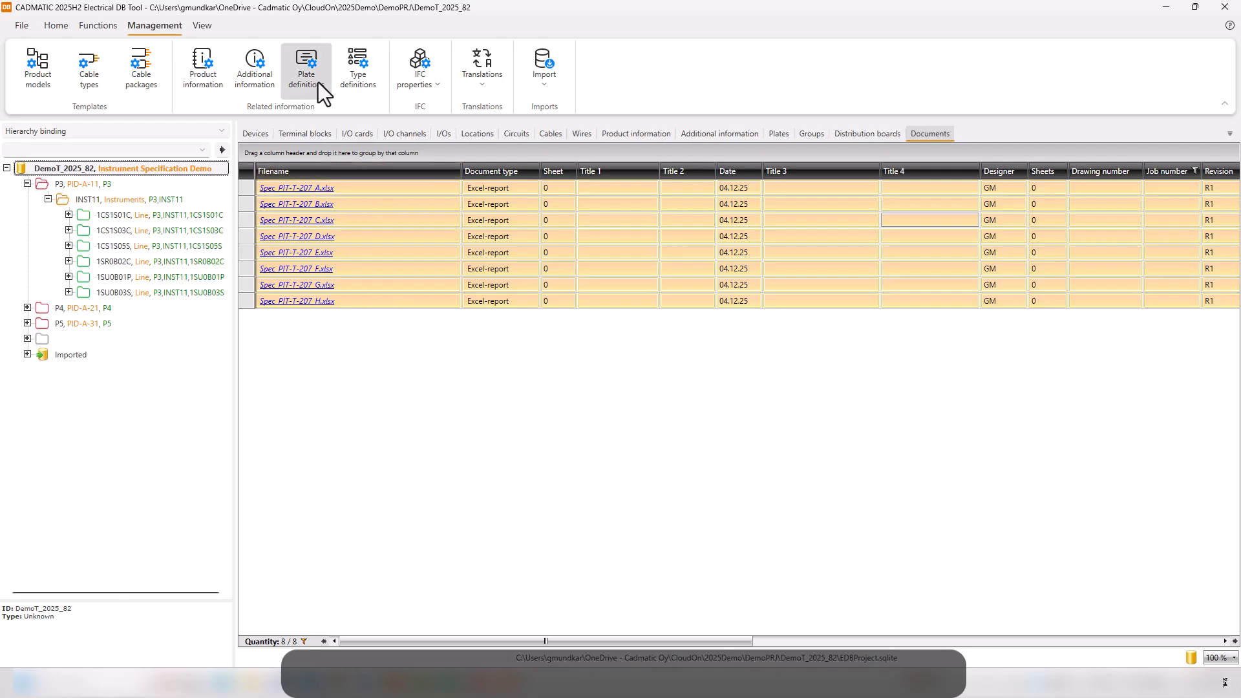
click(531, 89)
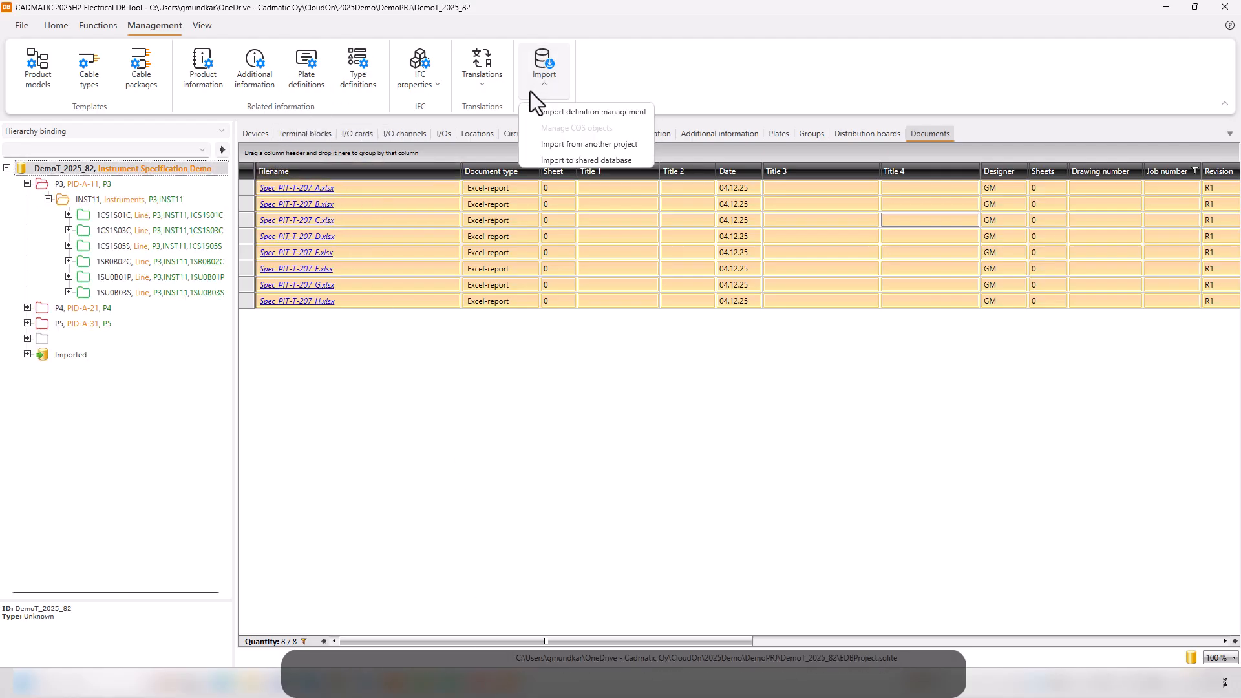
click(539, 110)
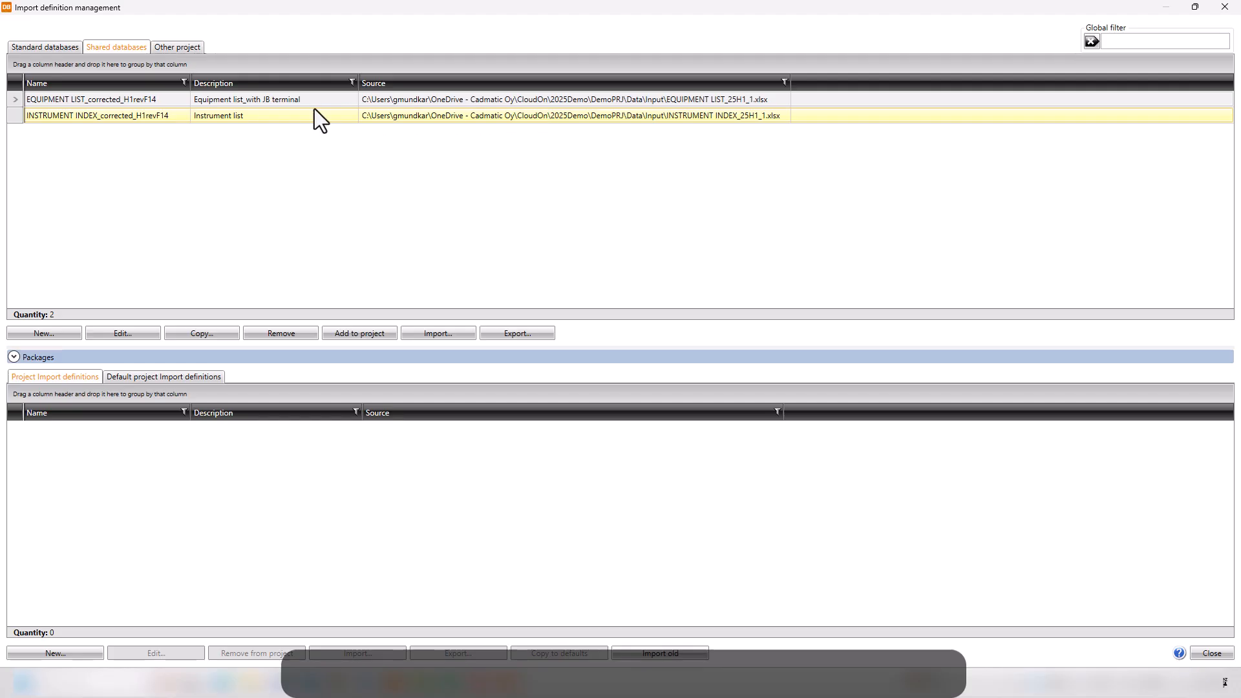
click(125, 333)
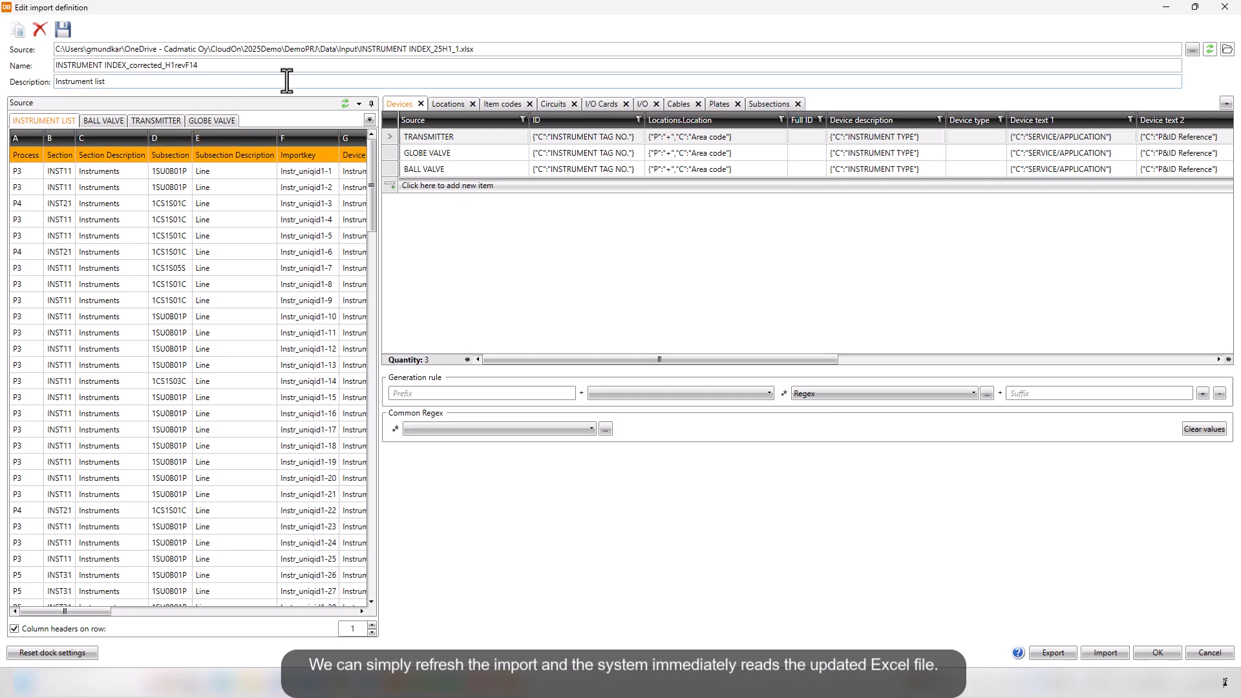
Refresh the import definition's source data and check the SERVICE/APPLICATION texts of the T-207 pressure transmitters in the INSTRUMENT LIST preview
click(344, 104)
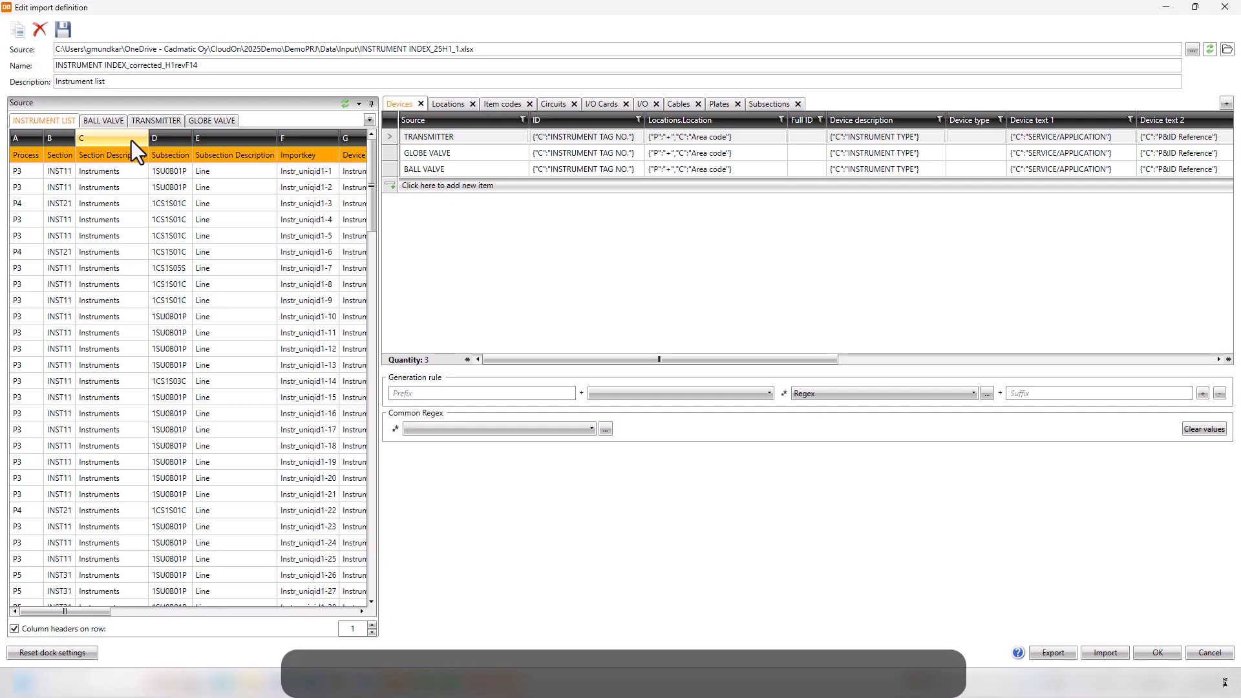
drag(71, 611, 297, 615)
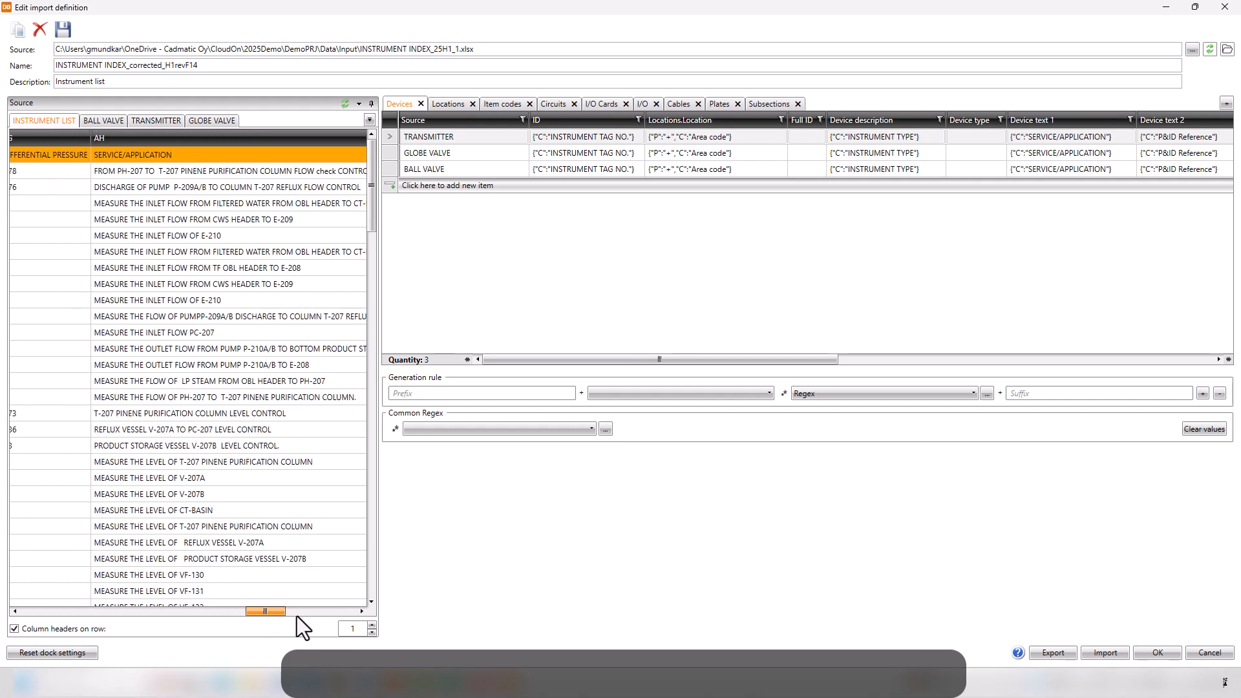
scroll(289, 537, down, 2)
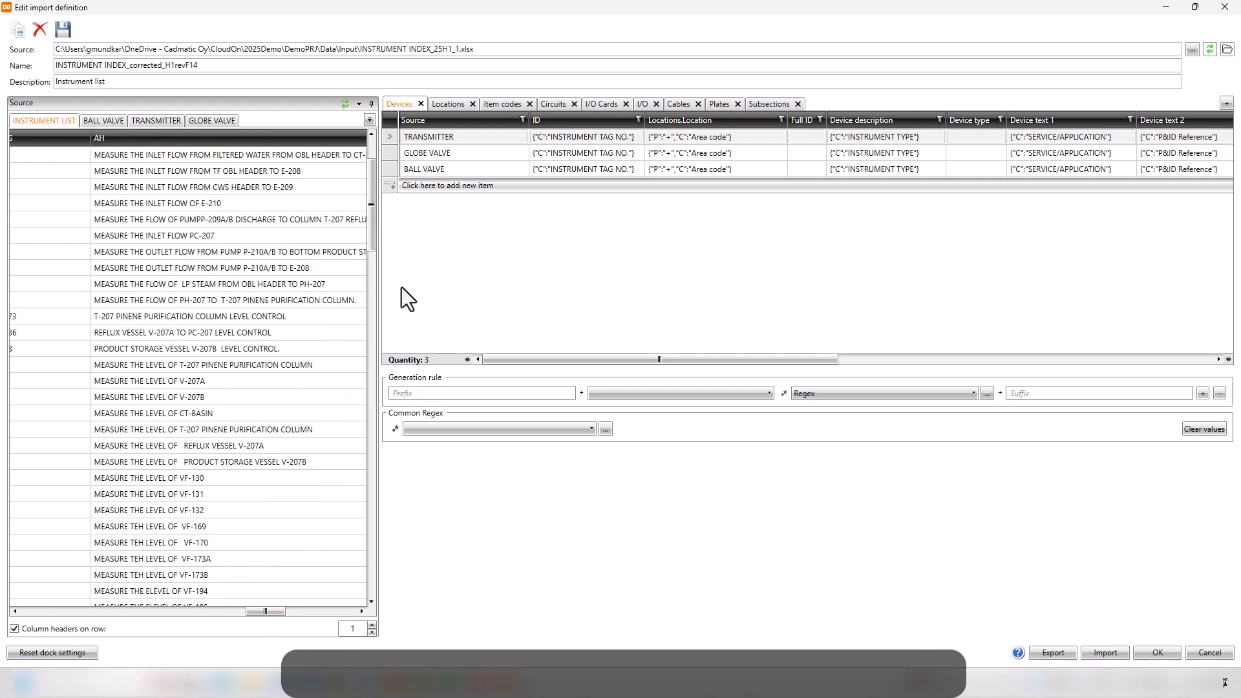
drag(374, 234, 380, 391)
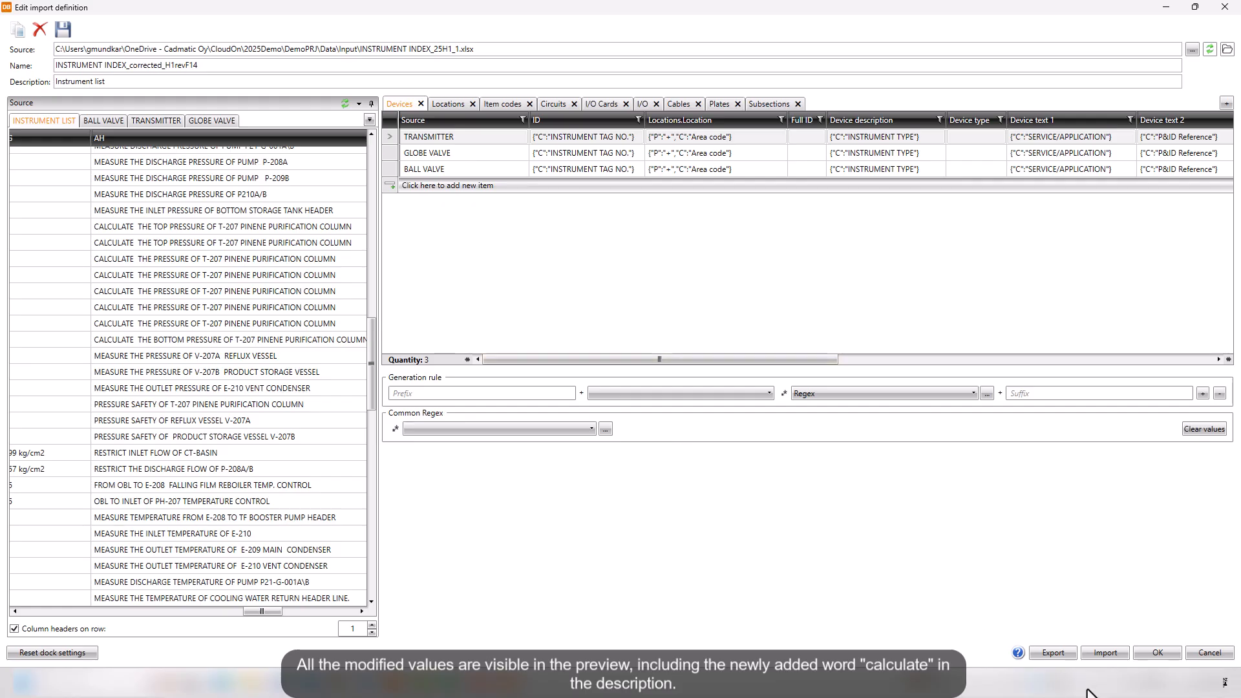
Start the import and filter the temporary project's devices to PRESSURE TRANSMITTER to check their Device text 1 values
click(1103, 654)
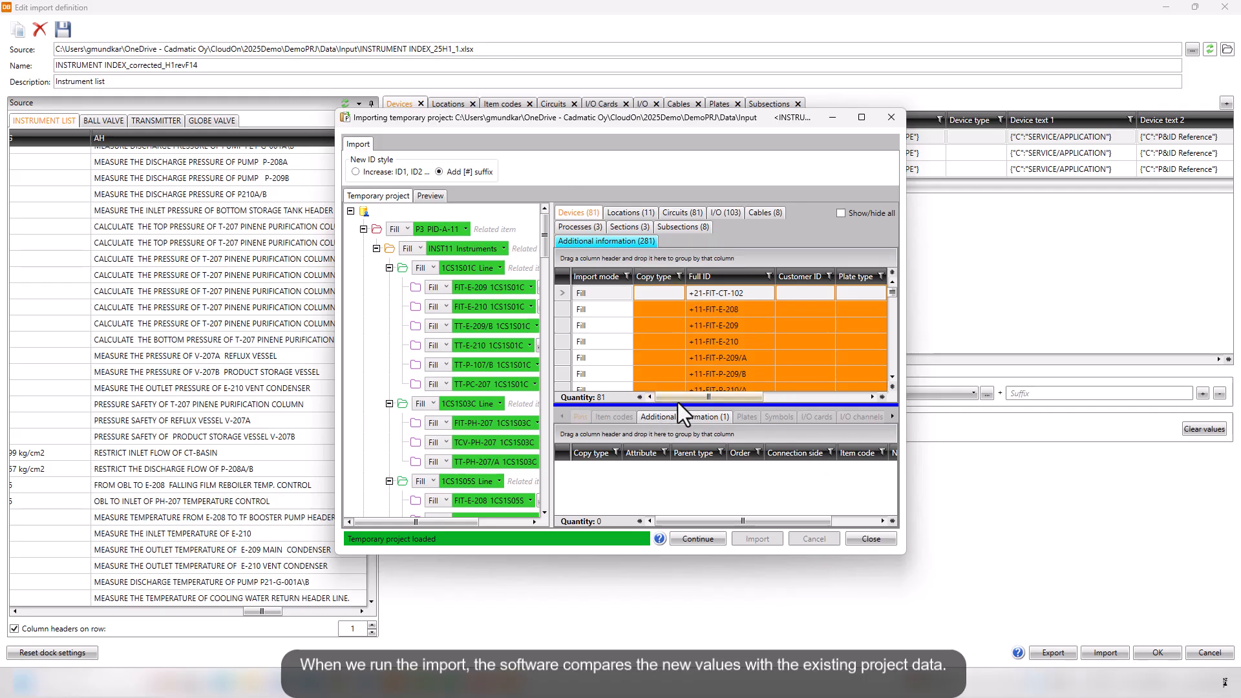
drag(677, 398, 836, 389)
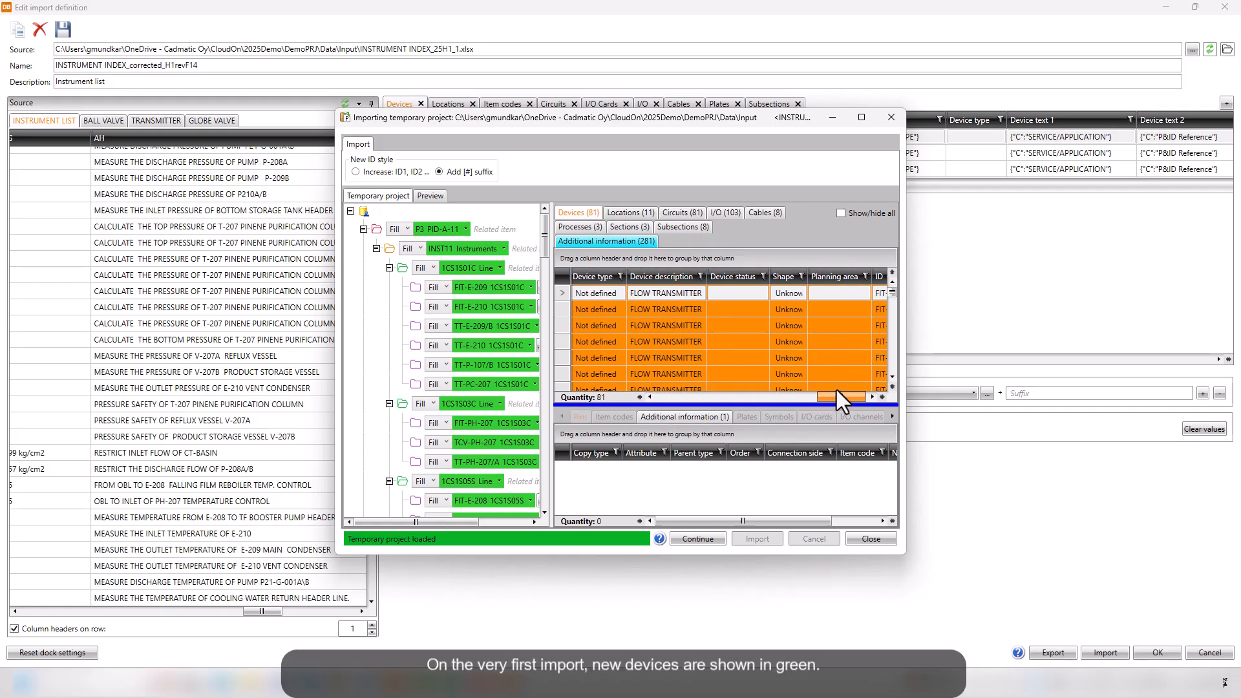
click(700, 277)
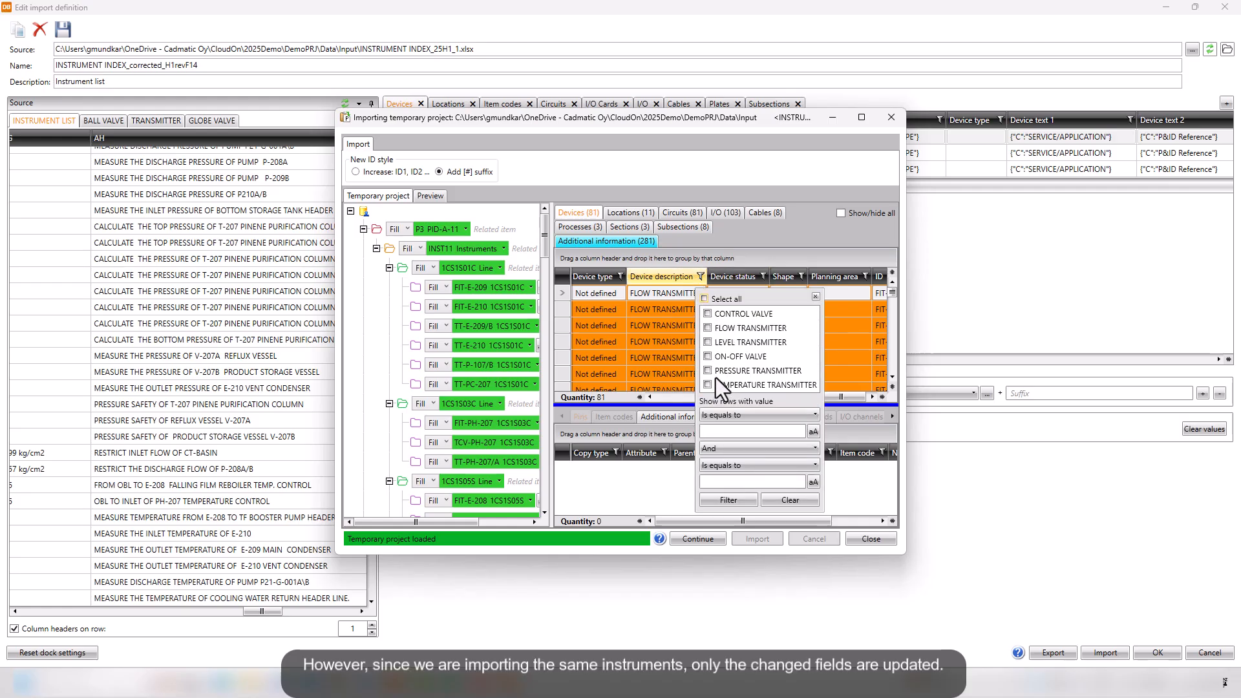
click(708, 370)
click(846, 320)
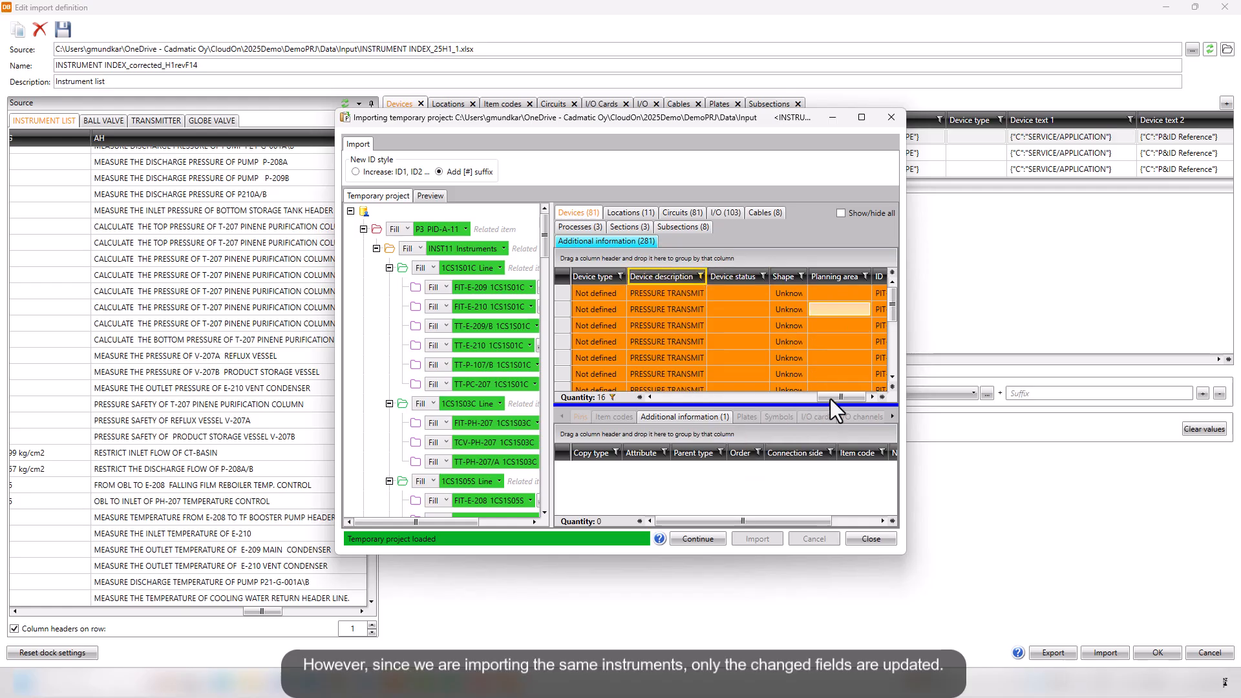
drag(830, 398, 778, 406)
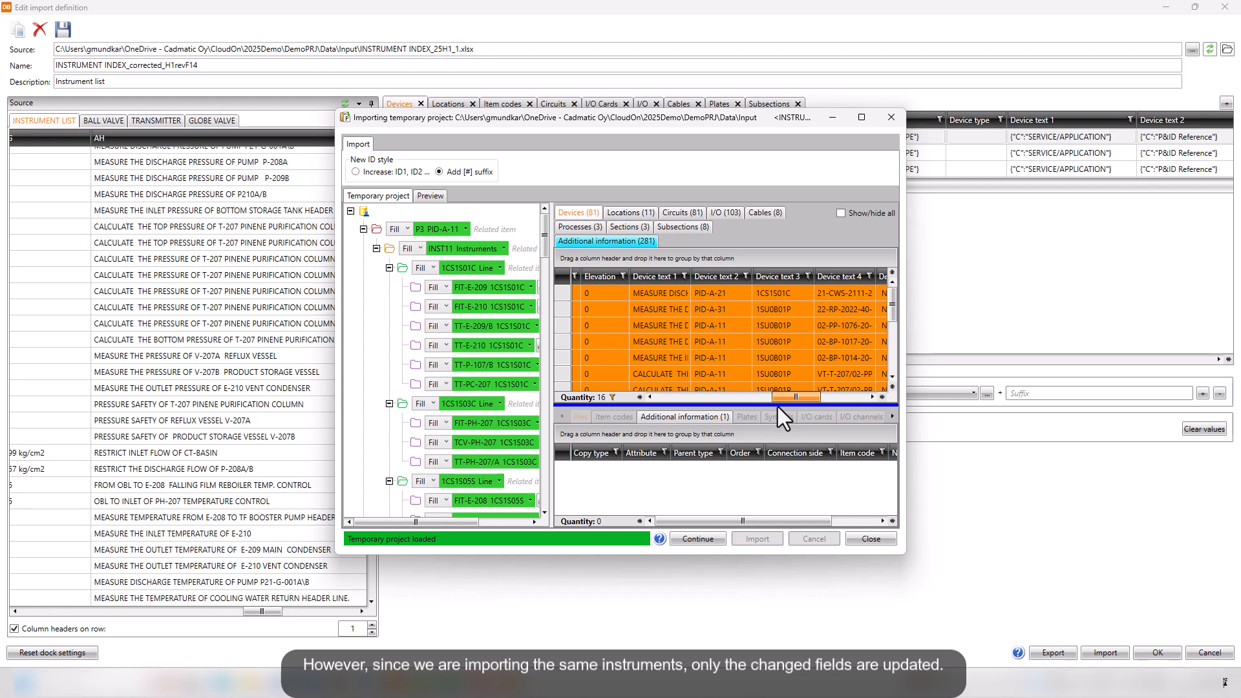
scroll(710, 372, down, 2)
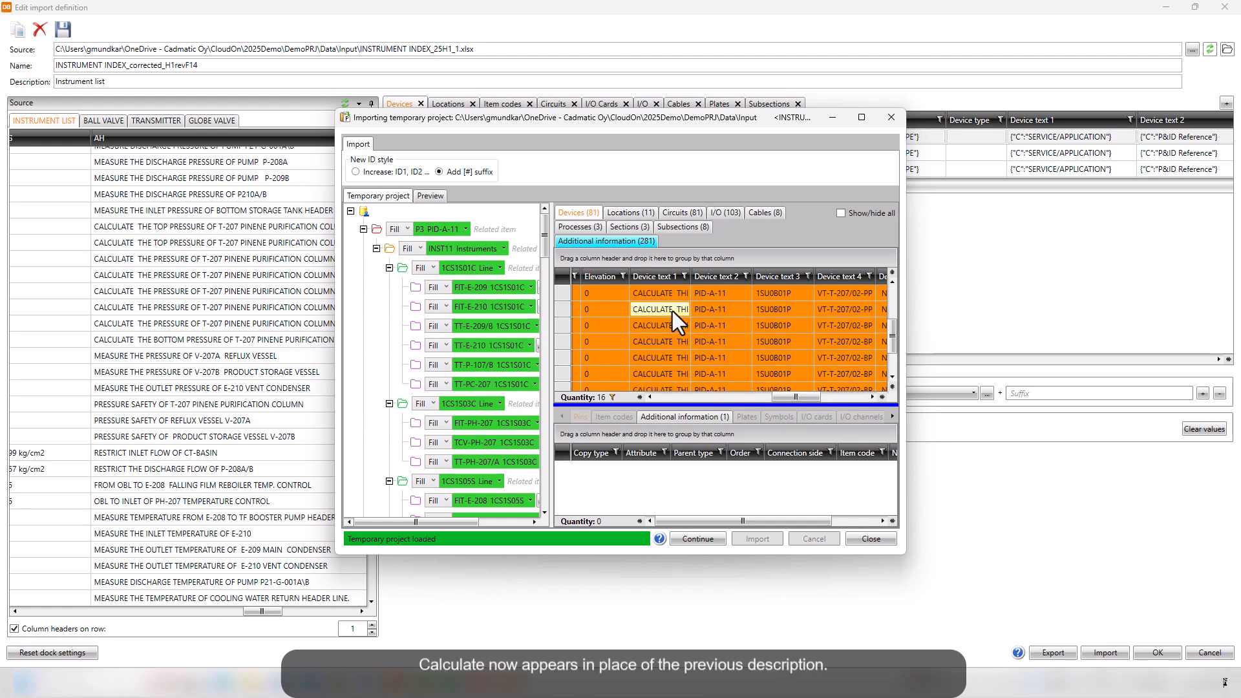
Import the temporary project's data into the project and close the import definition and its management window
click(713, 538)
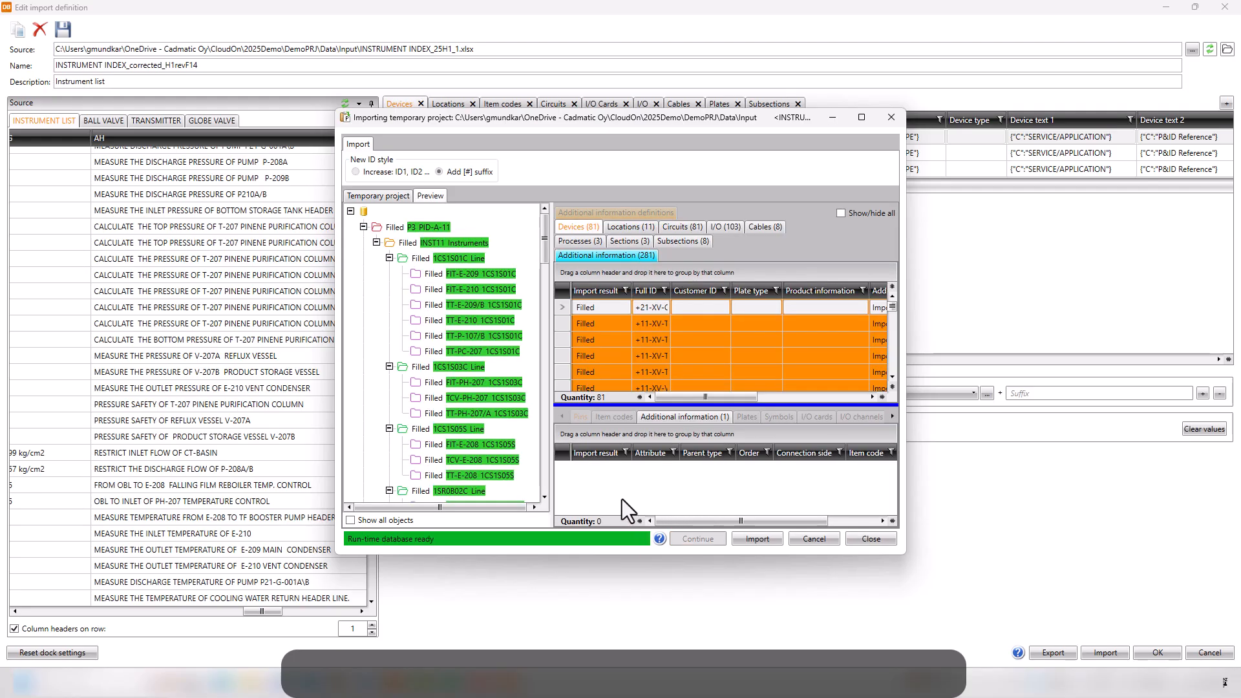
click(769, 543)
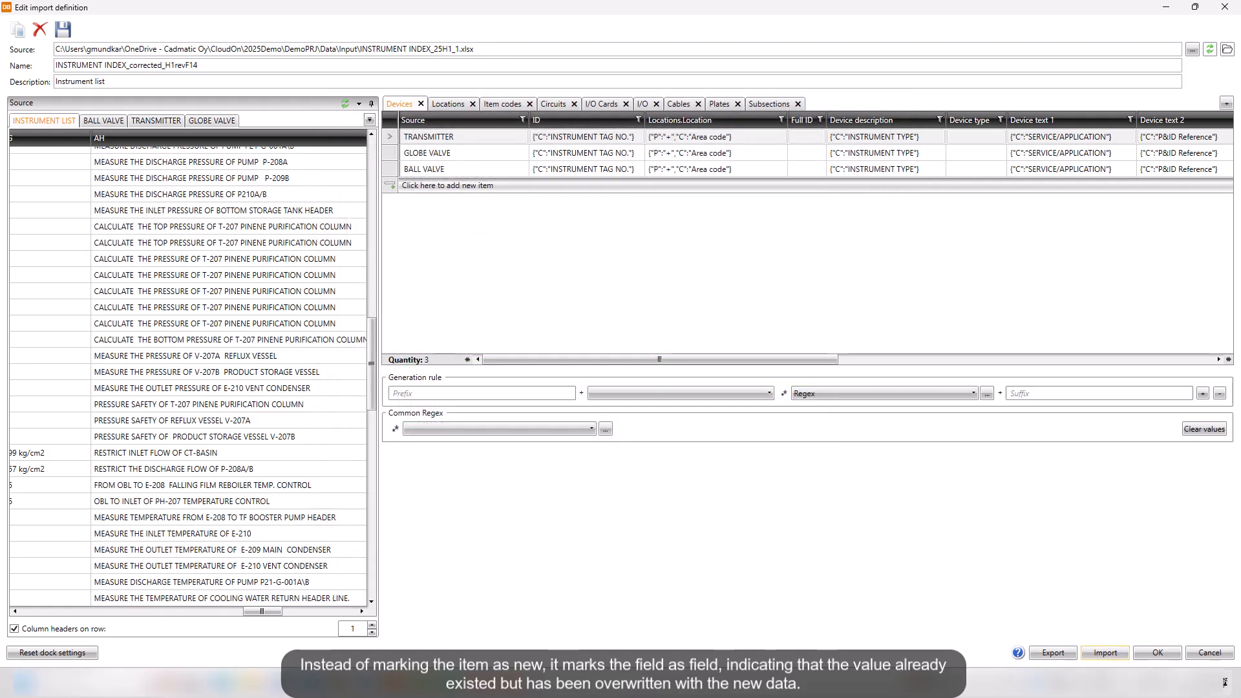
click(1167, 652)
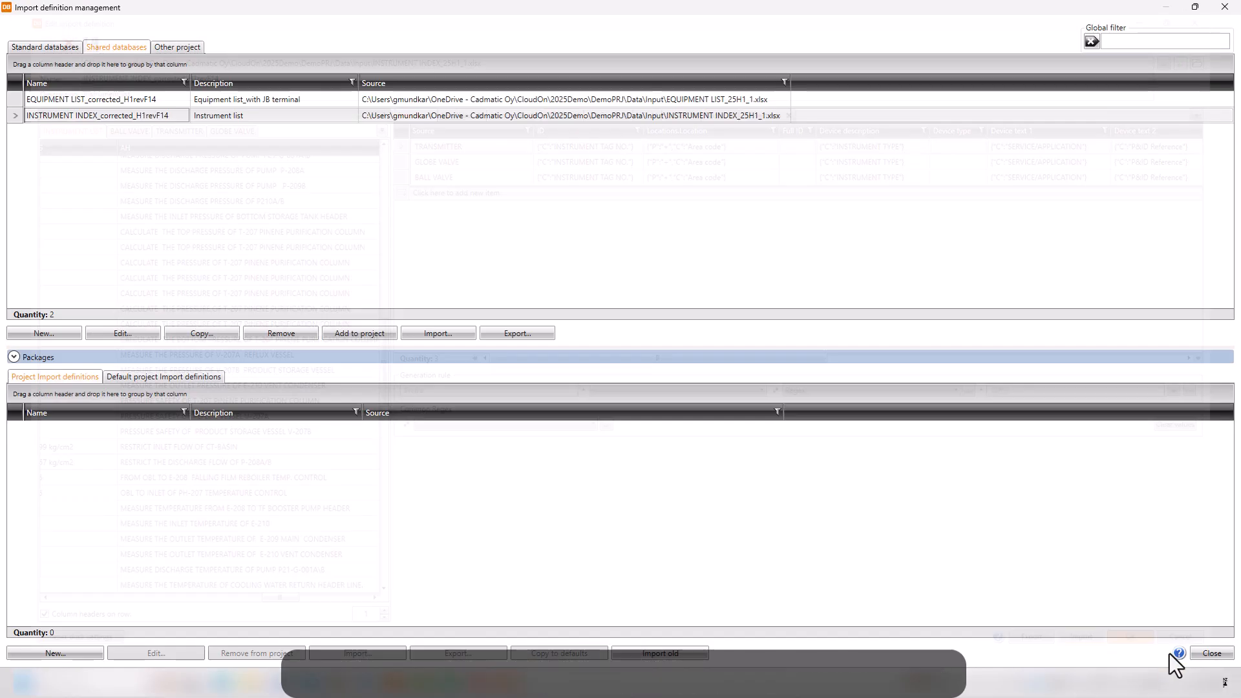
click(1206, 653)
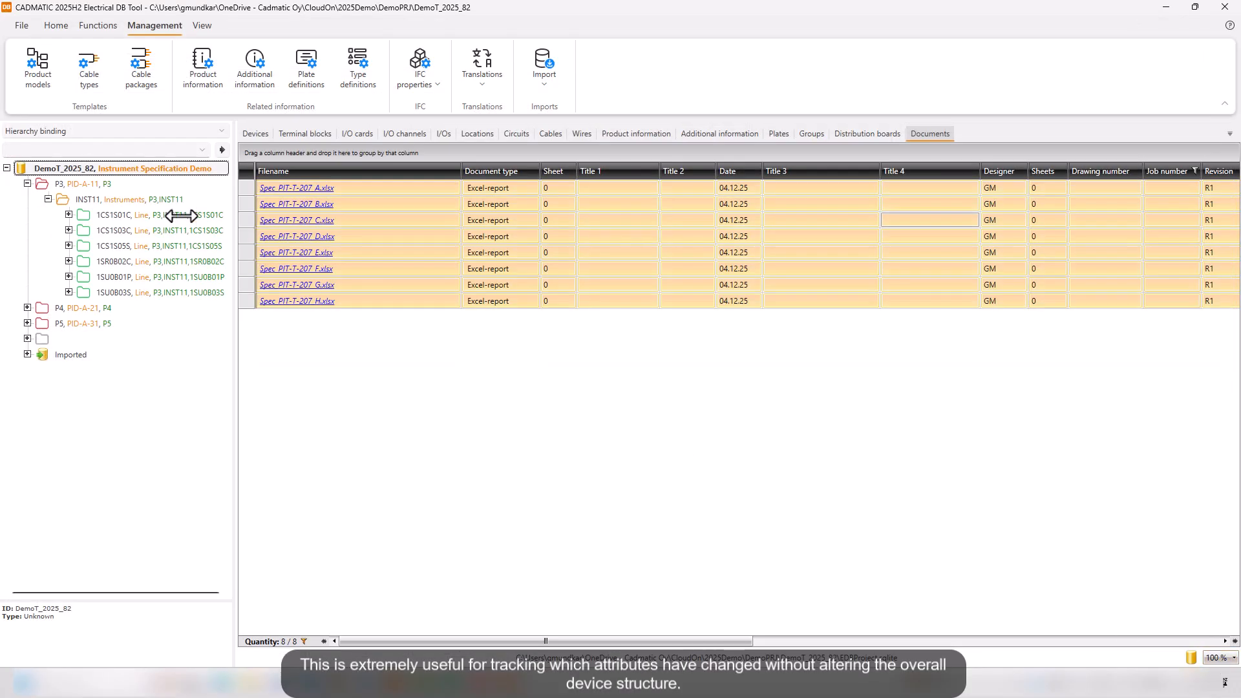
Set the project name to DemoT_2025_82_R2 and the project description to Instrument Specification Demo r2, and save the project information
right_click(77, 169)
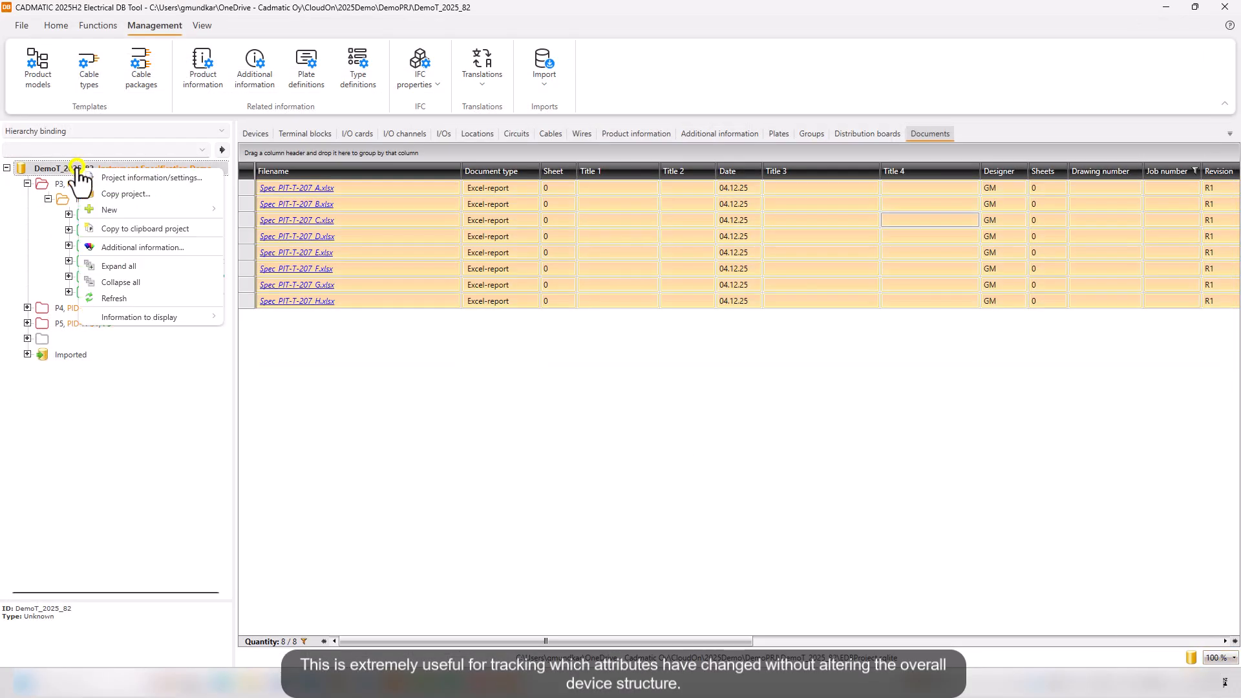
click(107, 176)
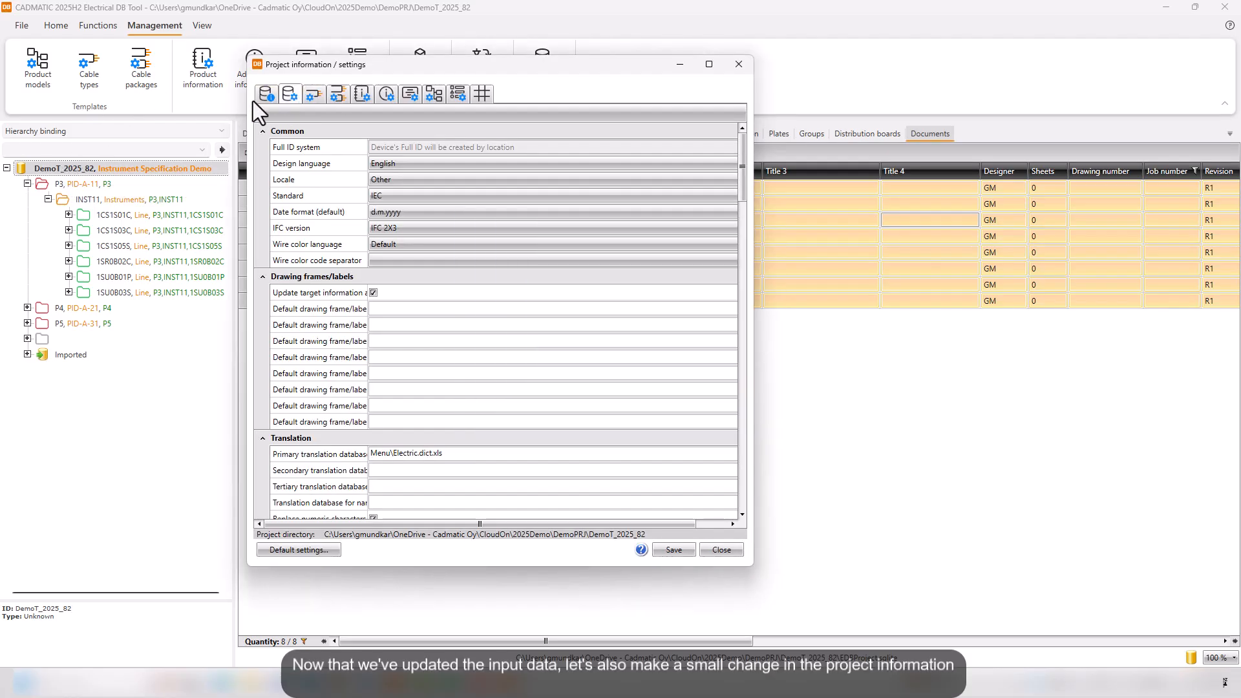
click(265, 95)
click(509, 163)
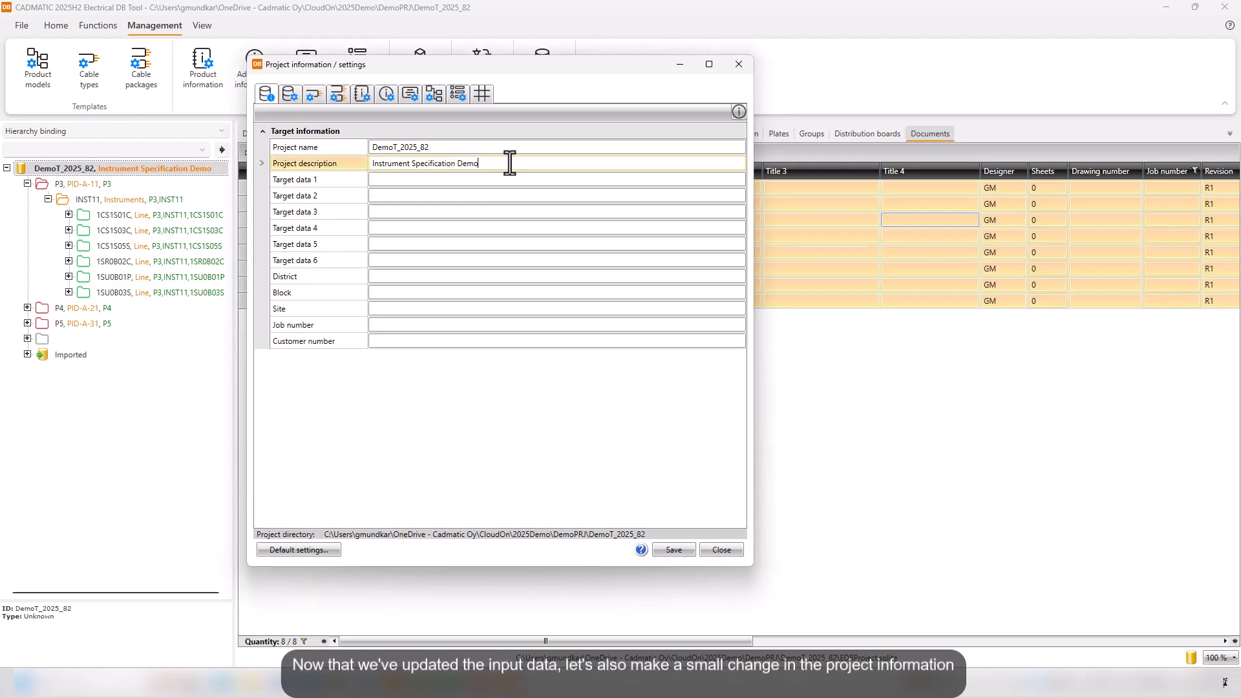
text(R2)
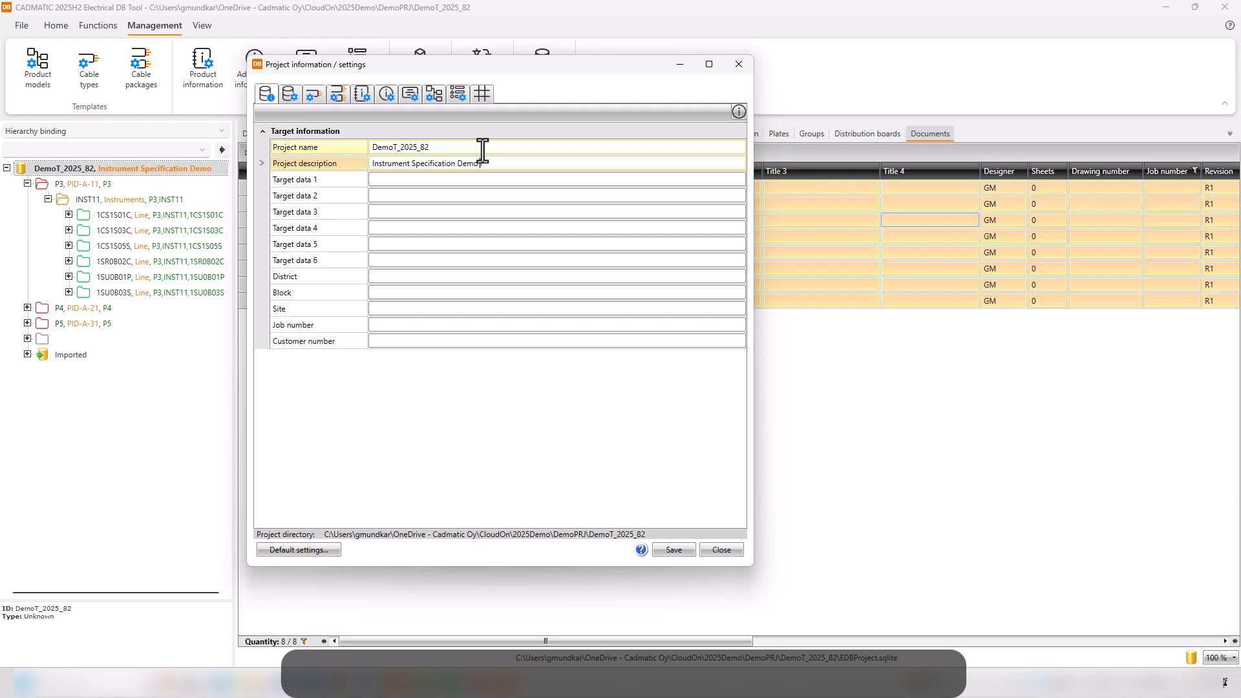
click(446, 148)
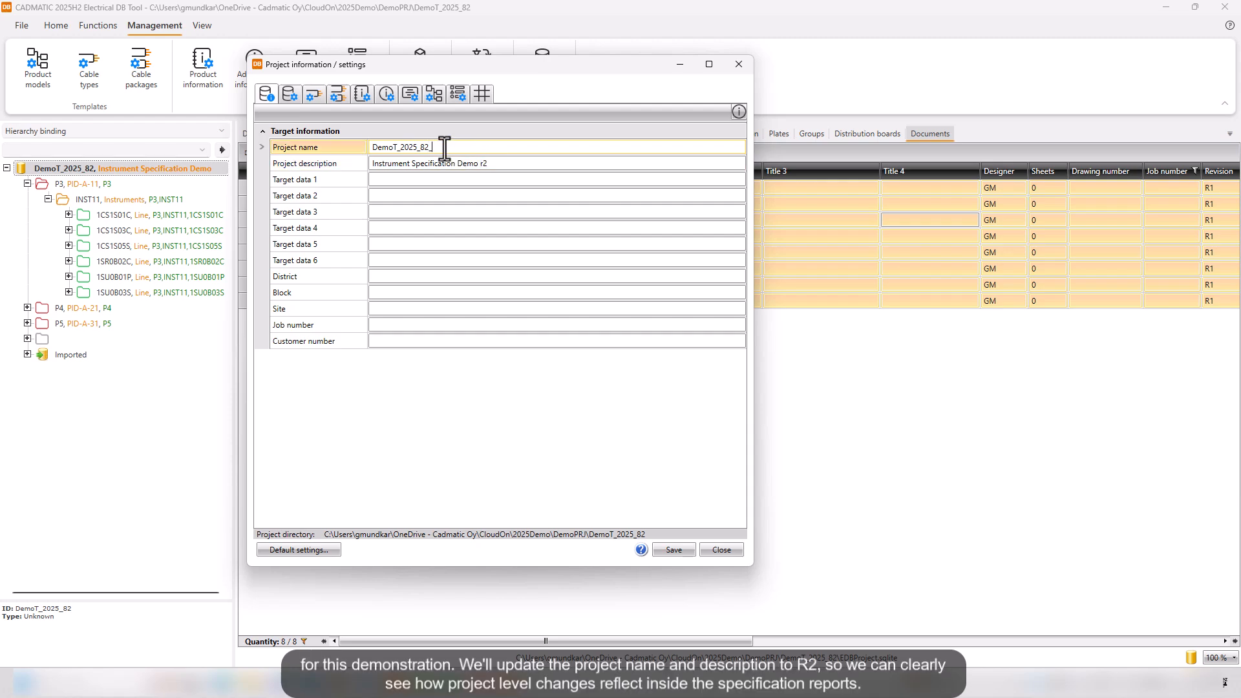
text(_r2)
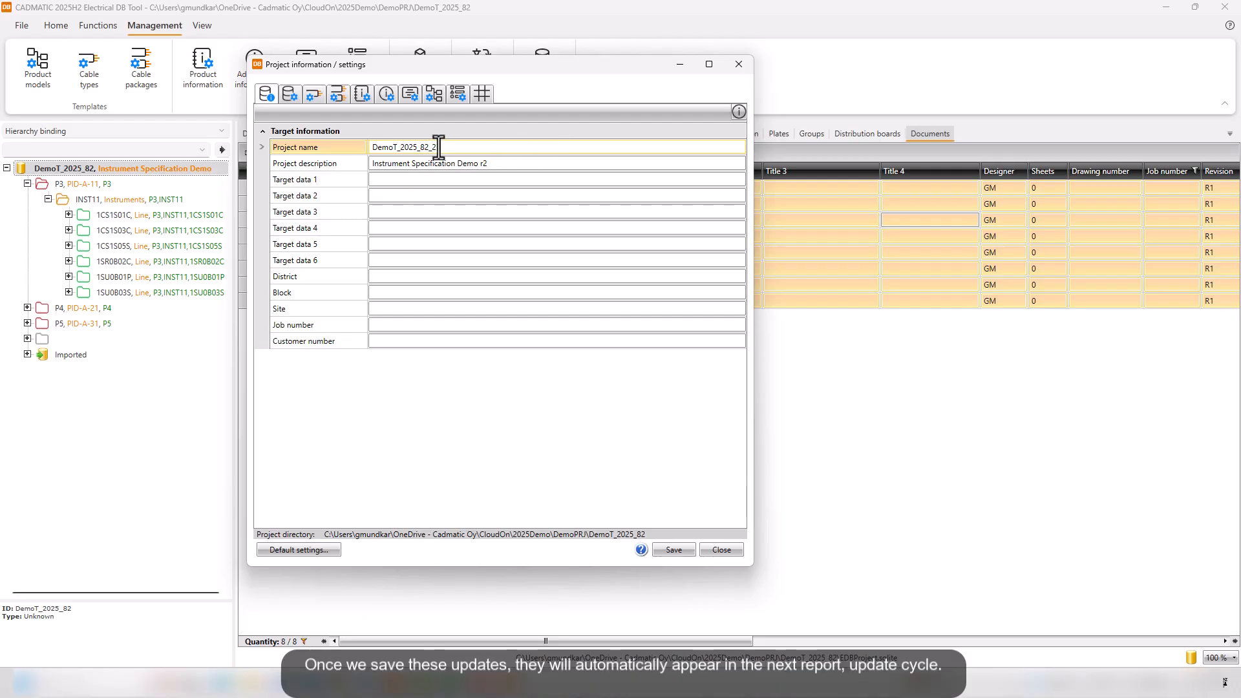
text(R)
click(493, 163)
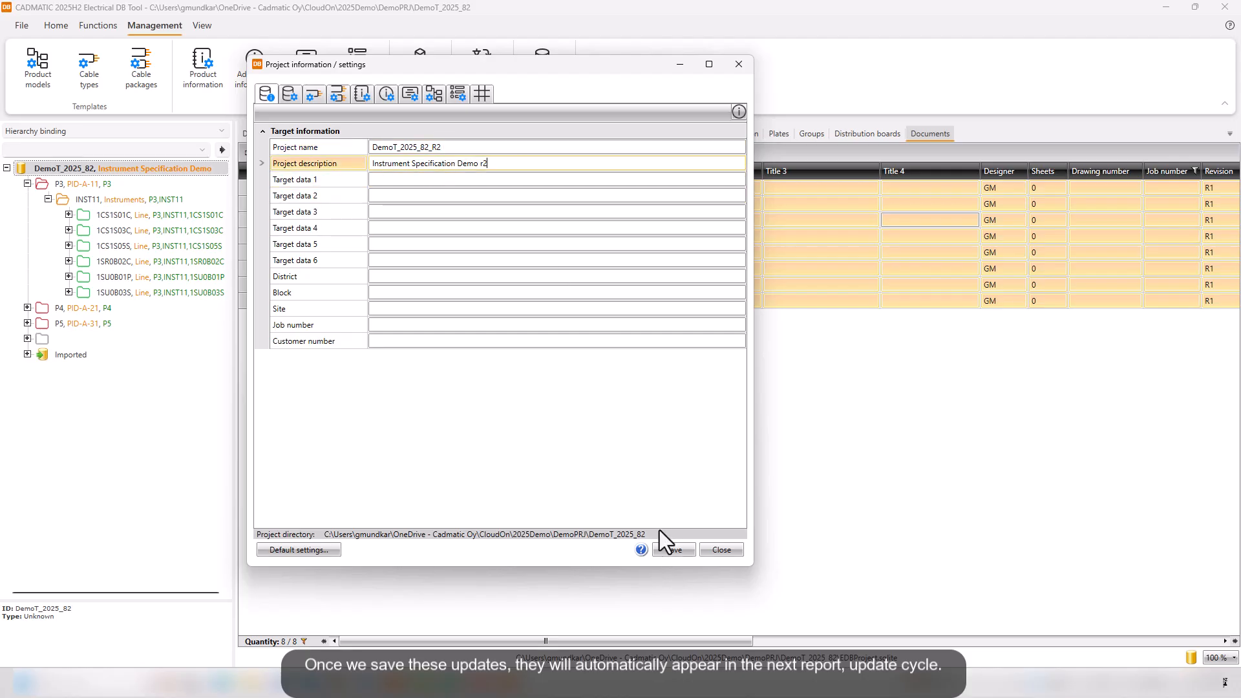
click(671, 550)
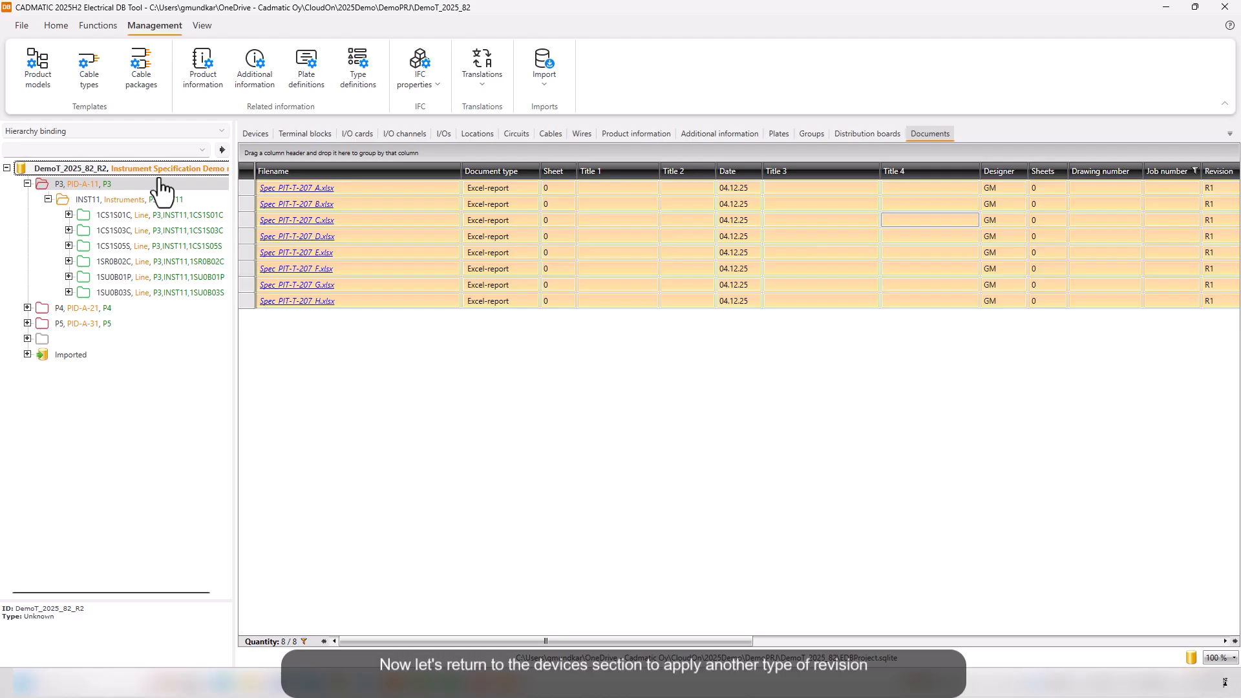
Show the project's devices and open the product model assignment of pressure transmitter PIT-T-207/A
click(252, 135)
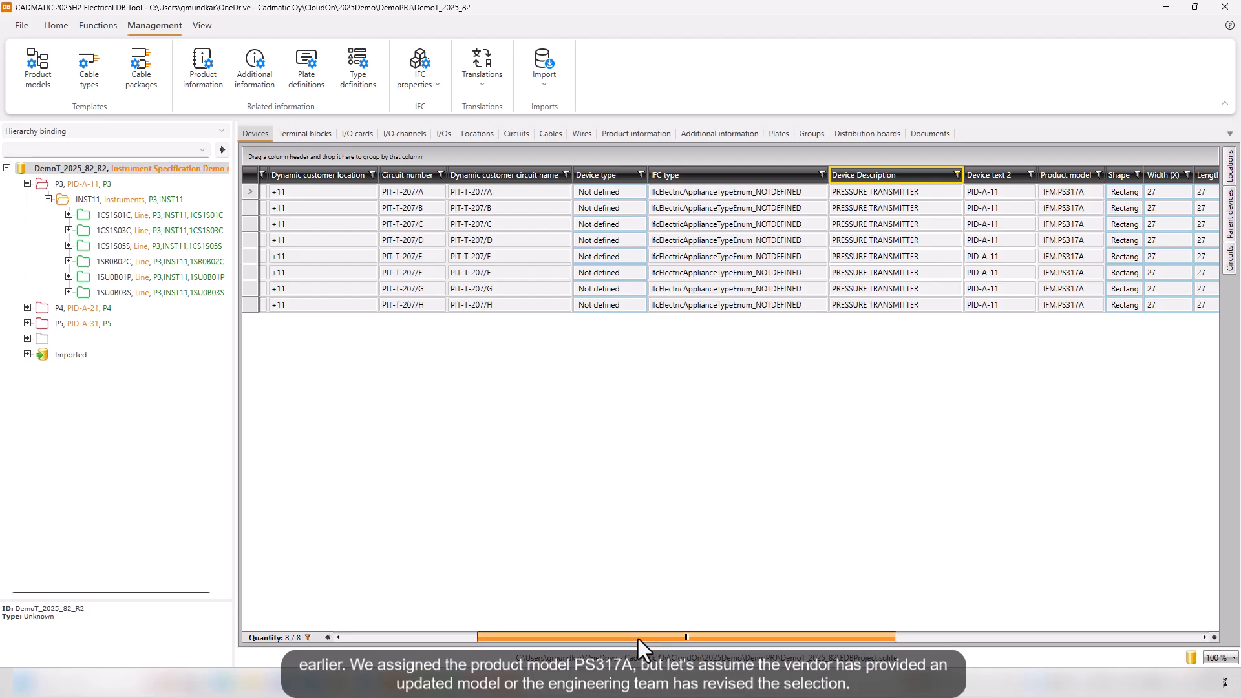
drag(638, 639, 437, 642)
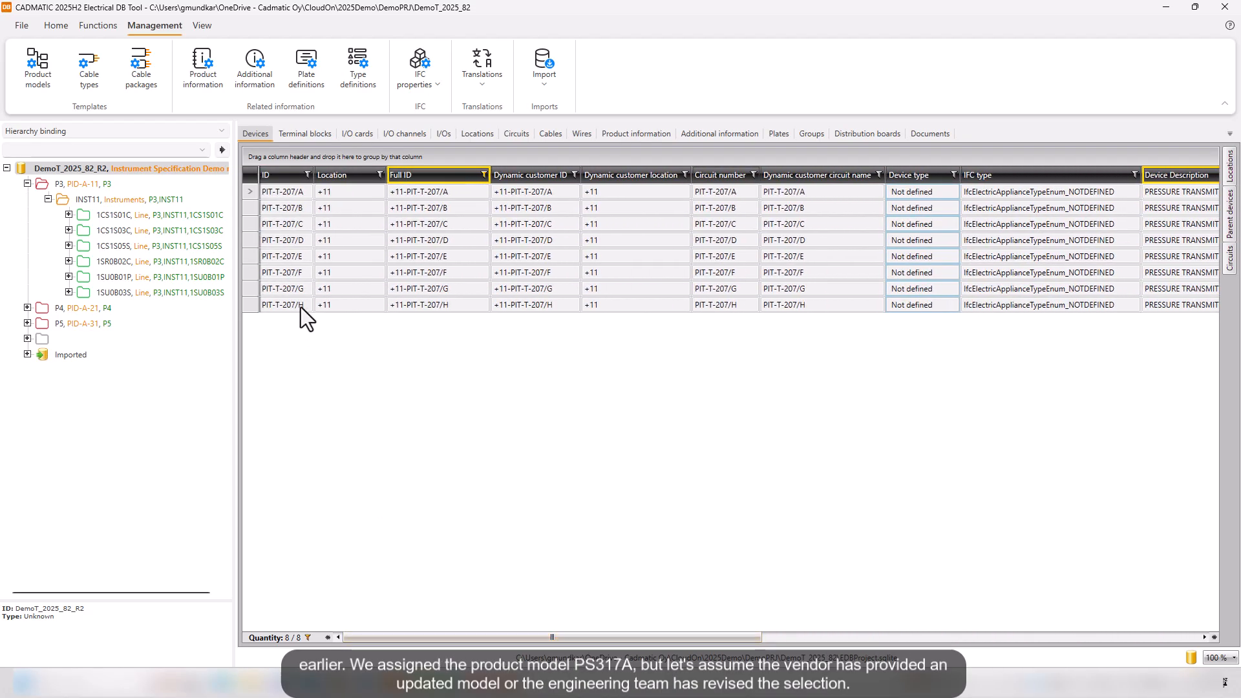
right_click(254, 194)
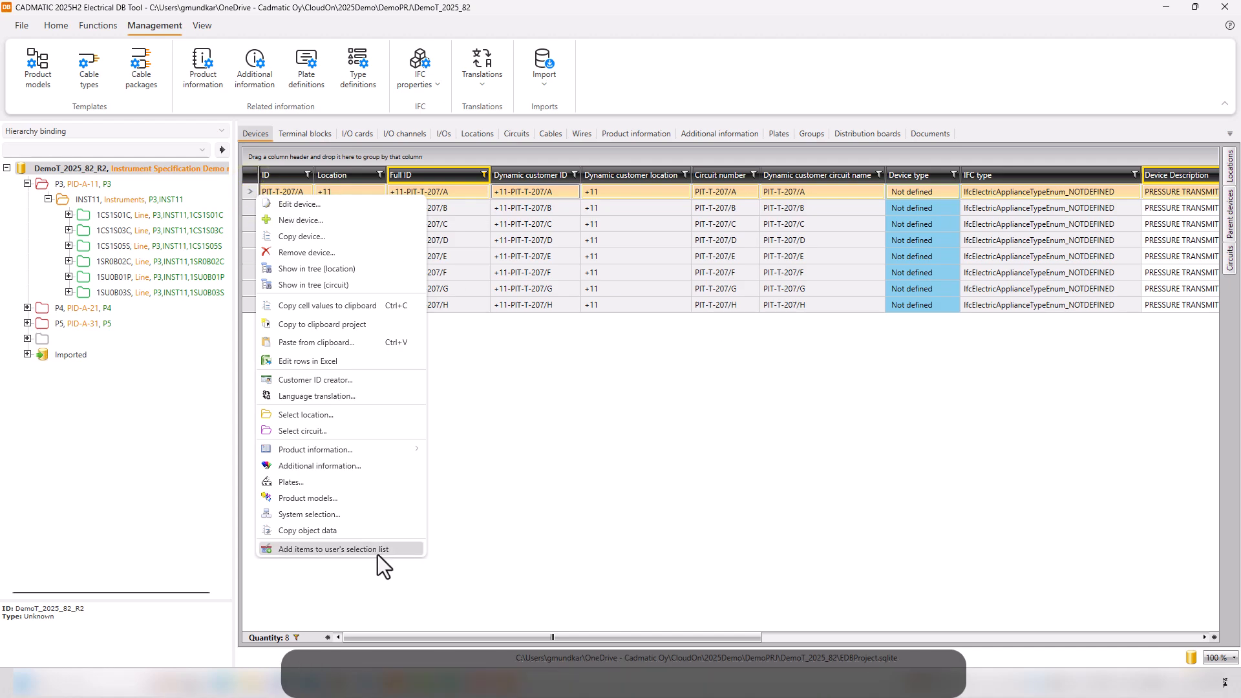
click(329, 503)
click(332, 172)
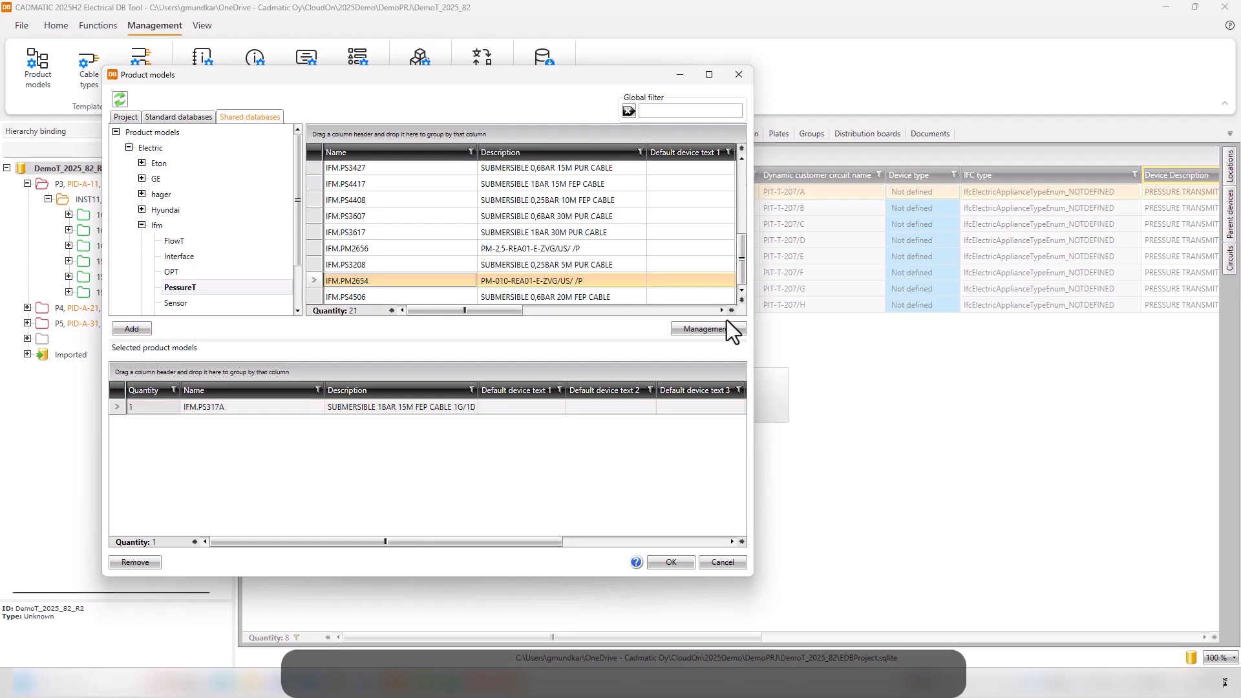
Add the shared Ifm pressure transmitter model IFM.PM2654 to the project's product models and close product model management
click(708, 328)
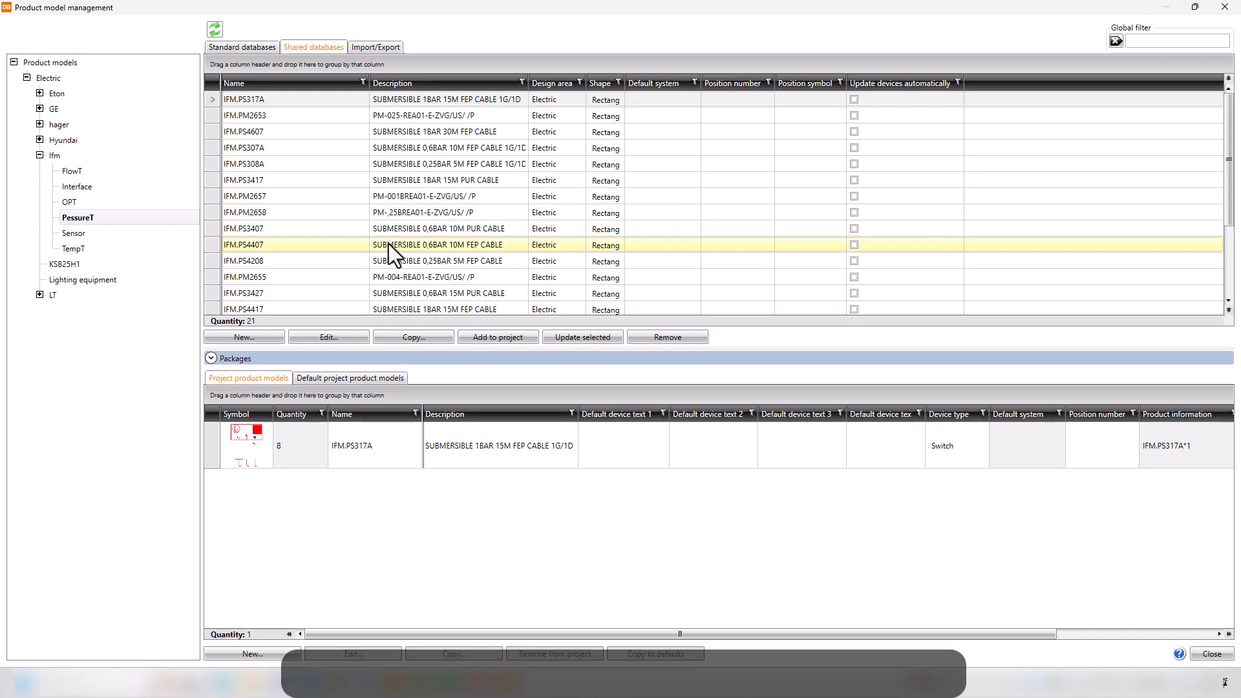
scroll(389, 244, down, 3)
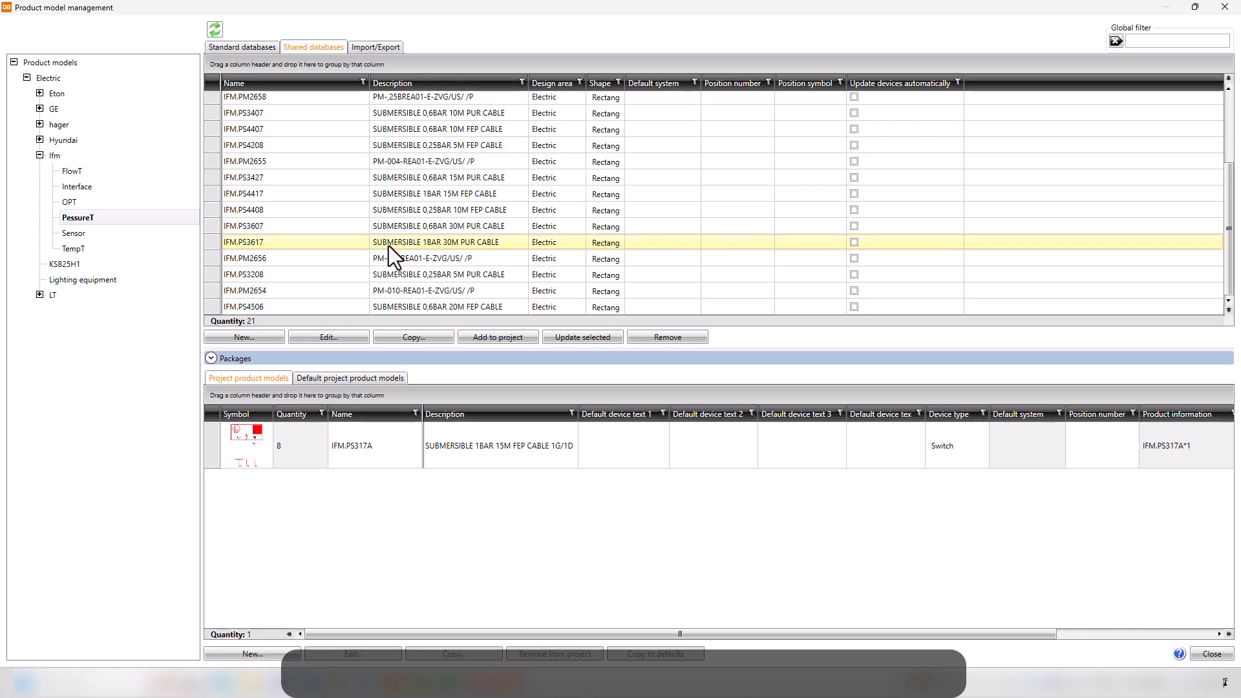
click(320, 298)
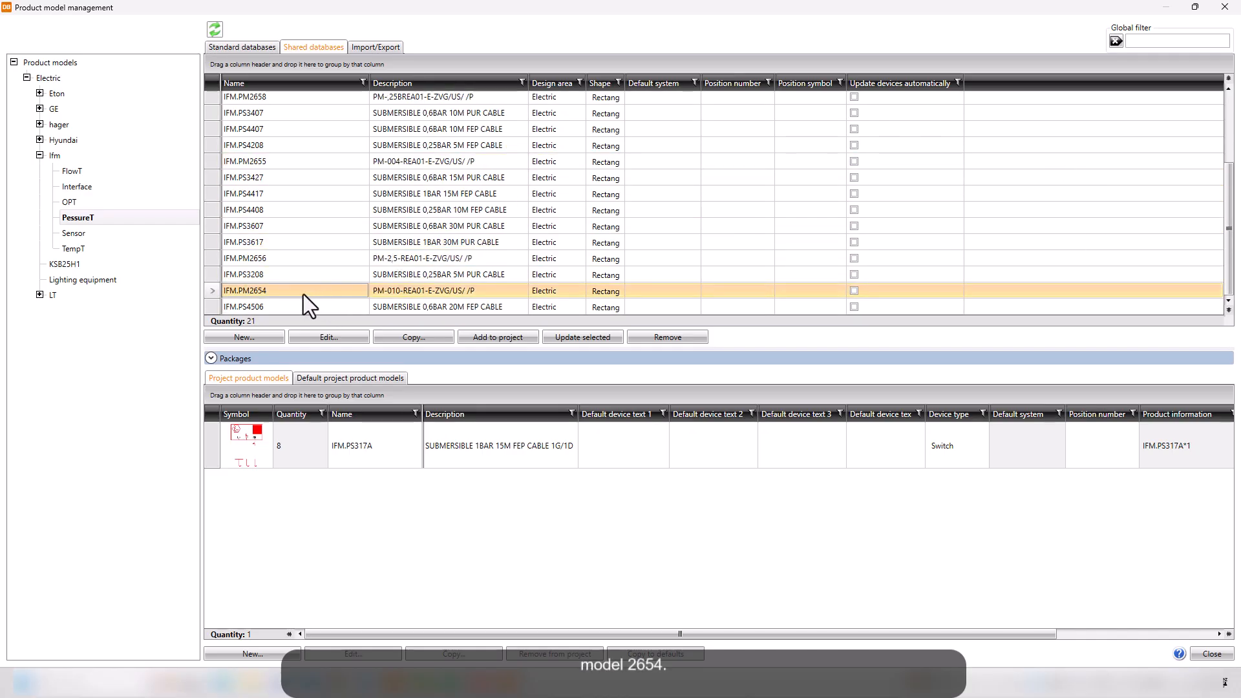
click(296, 258)
click(292, 292)
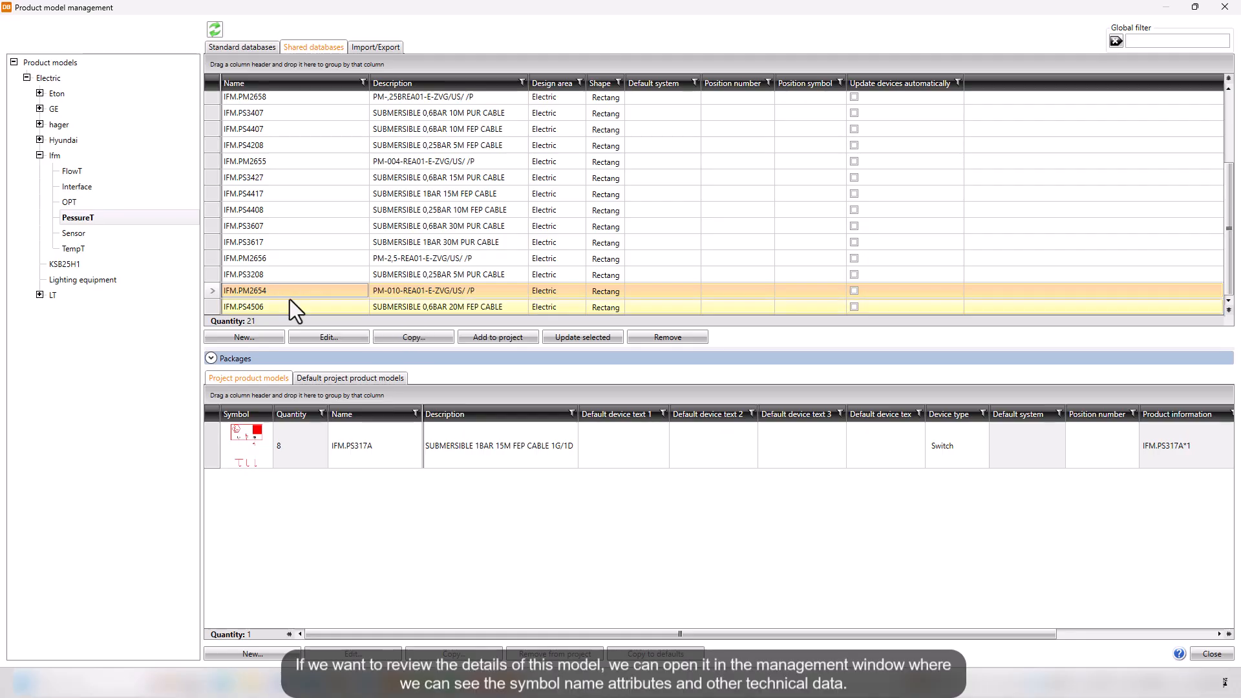
click(481, 338)
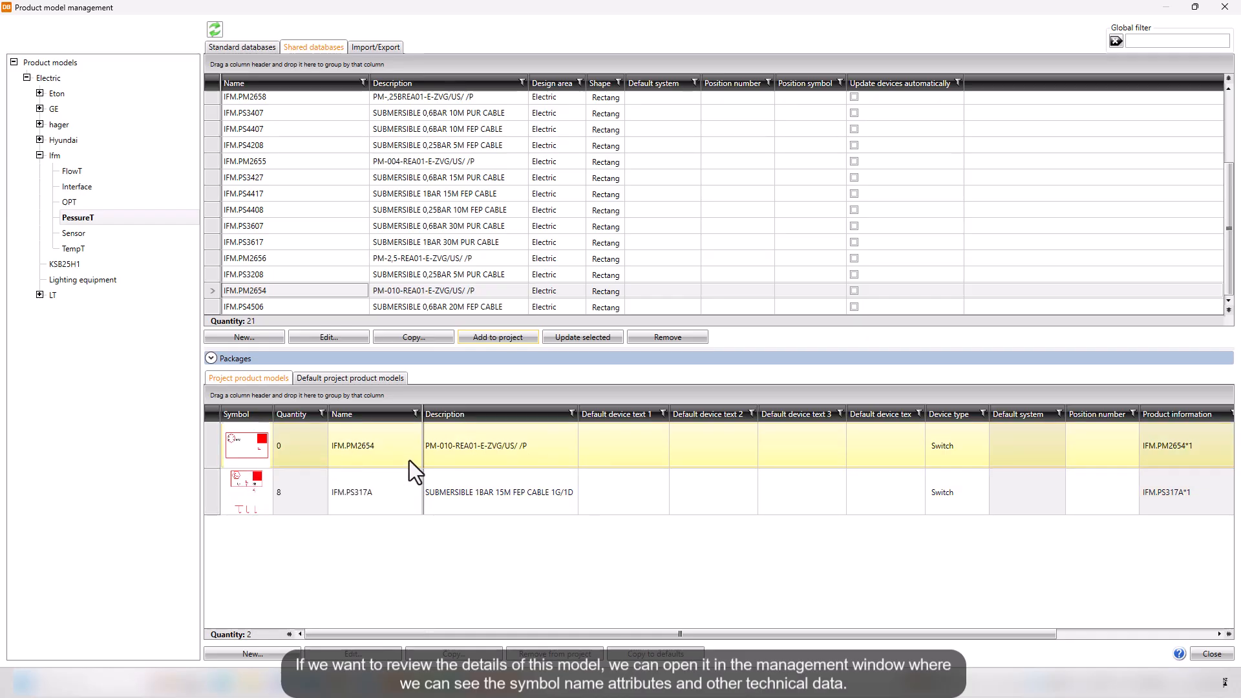
click(1211, 656)
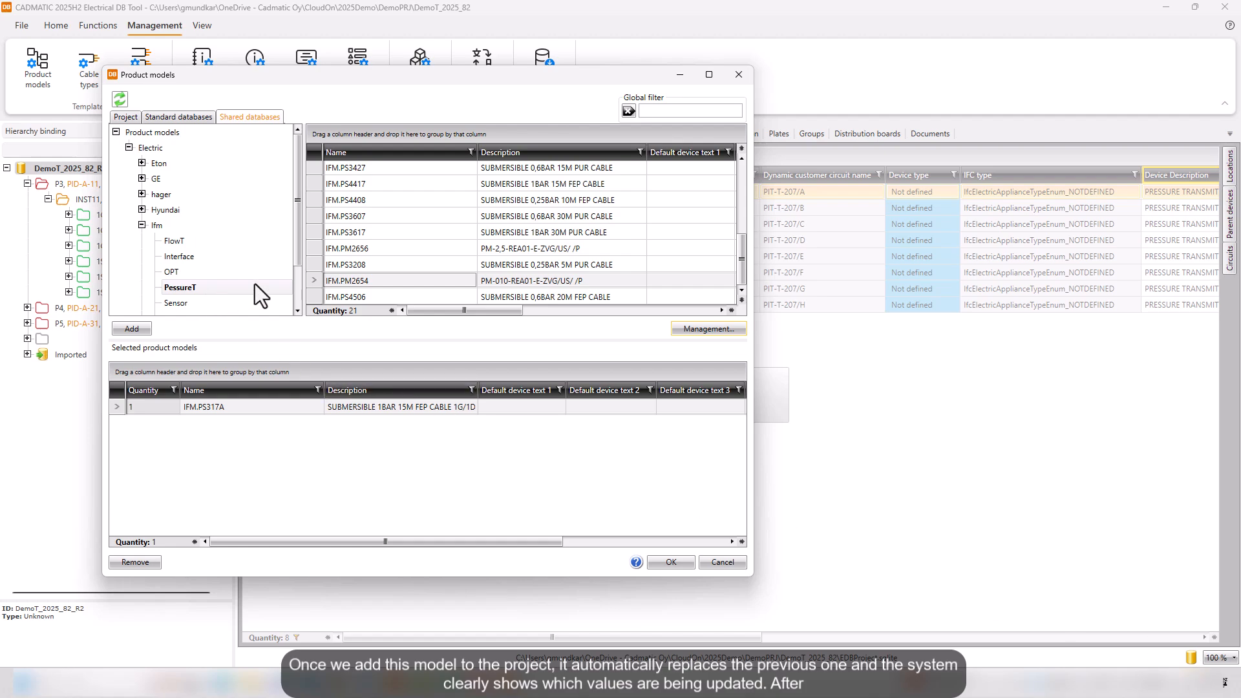
Assign project product model IFM.PM2654 to PIT-T-207/A and update the device with the default selection of model properties
click(126, 120)
click(336, 170)
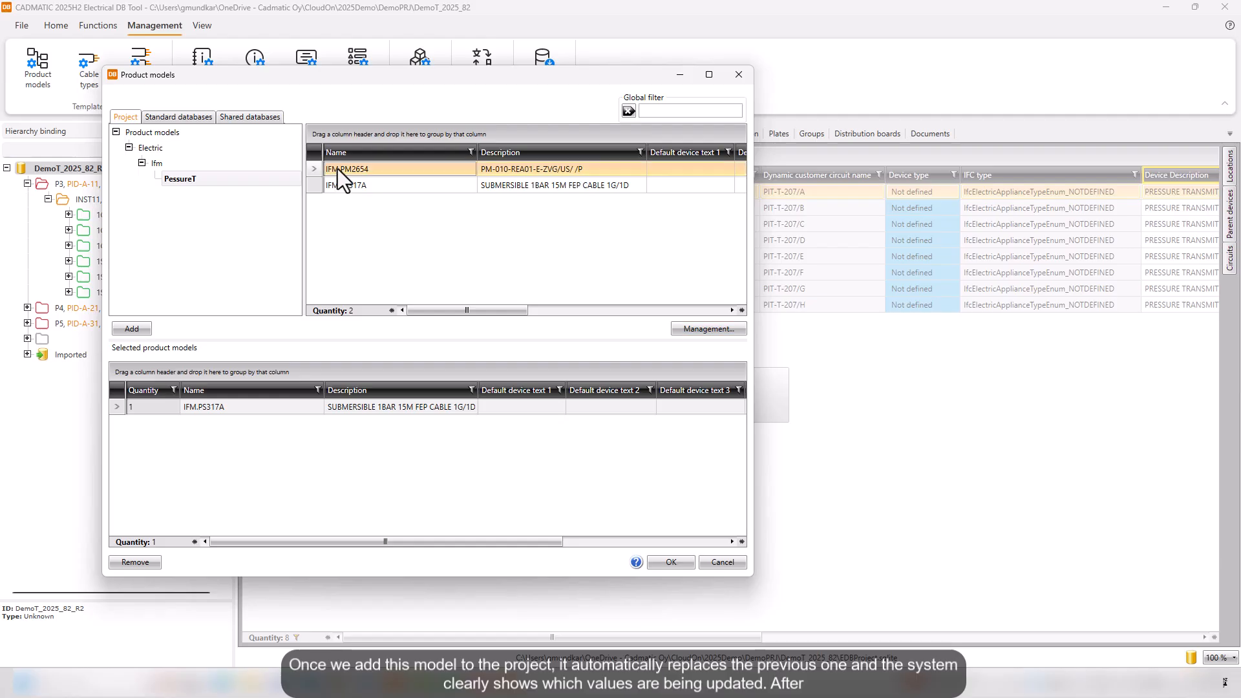
click(134, 329)
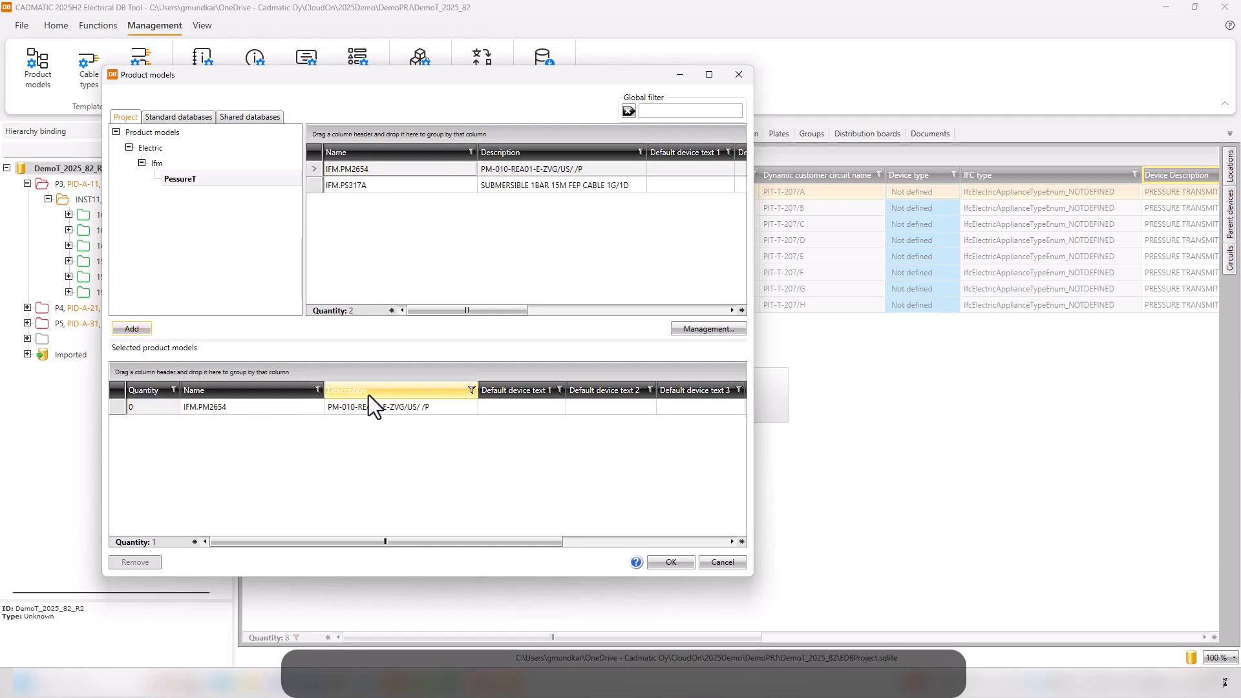
click(670, 566)
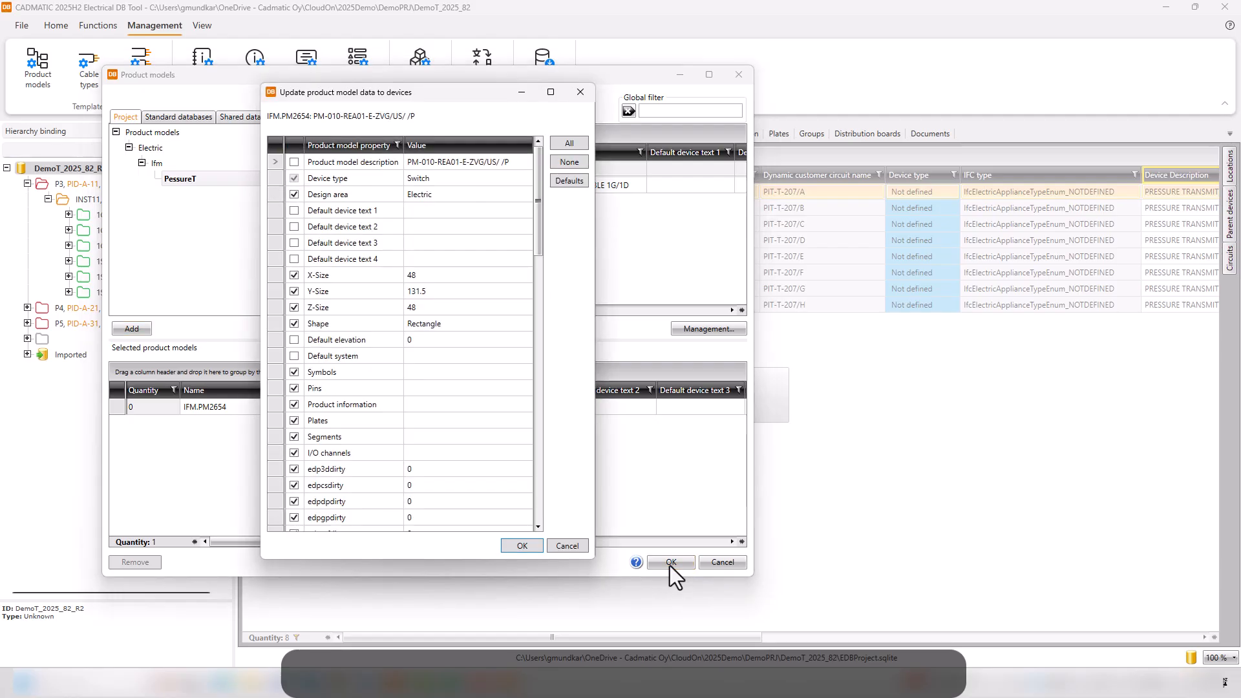
scroll(462, 417, down, 3)
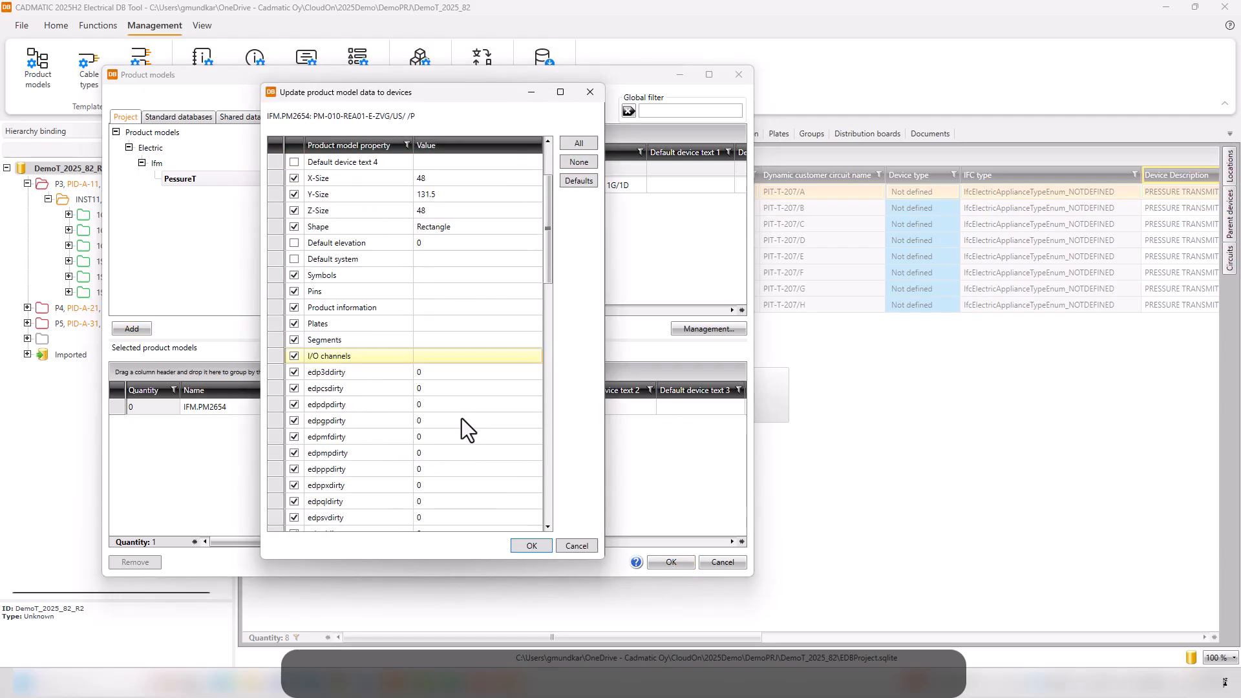
click(560, 544)
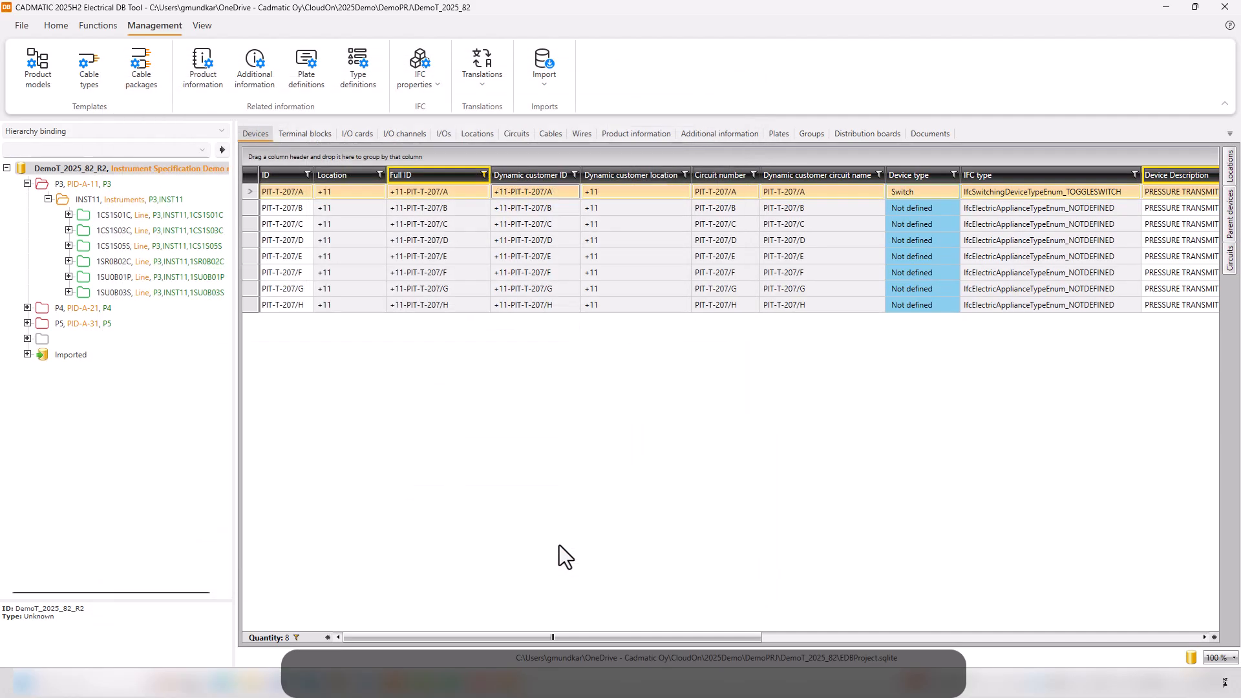
Review the product information and additional information of pressure transmitter PIT-T-207/A in its device properties
right_click(247, 194)
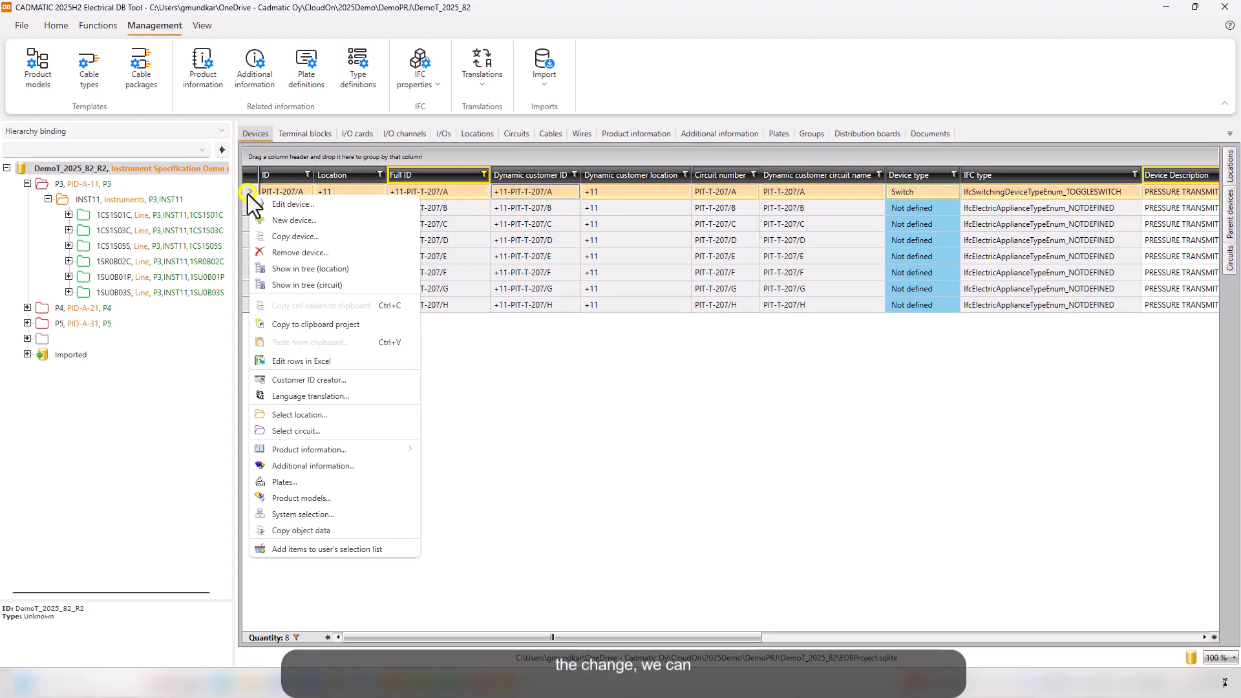
click(269, 202)
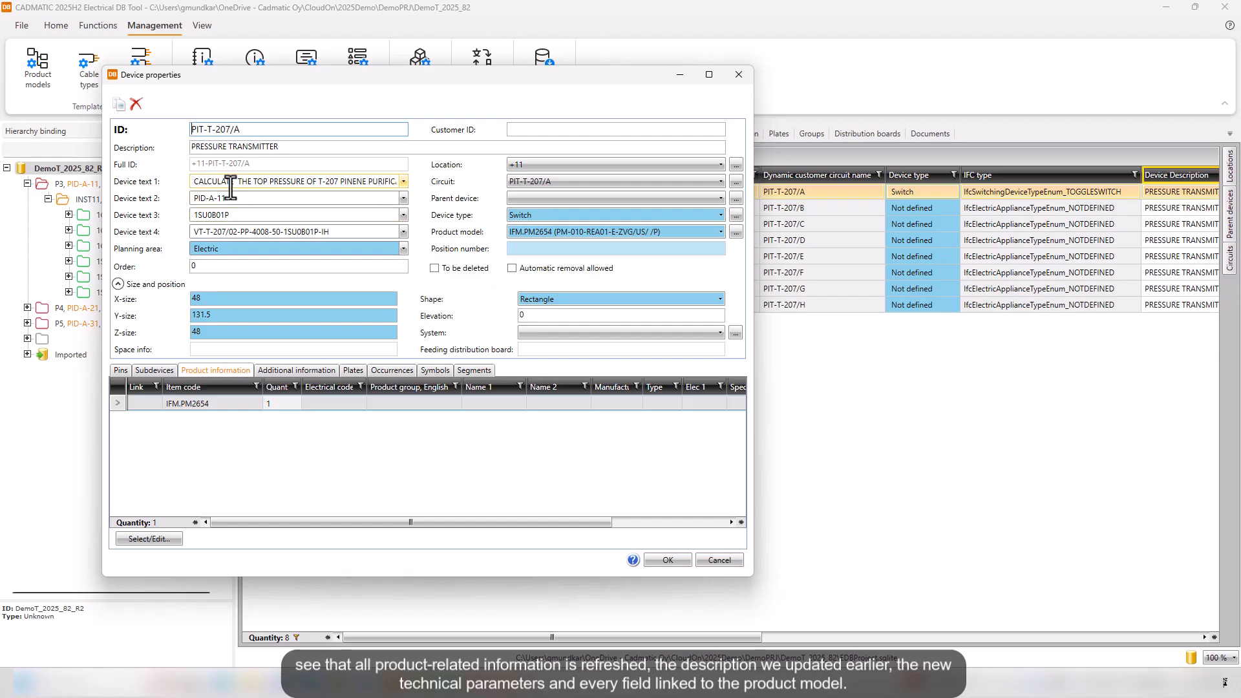
click(315, 370)
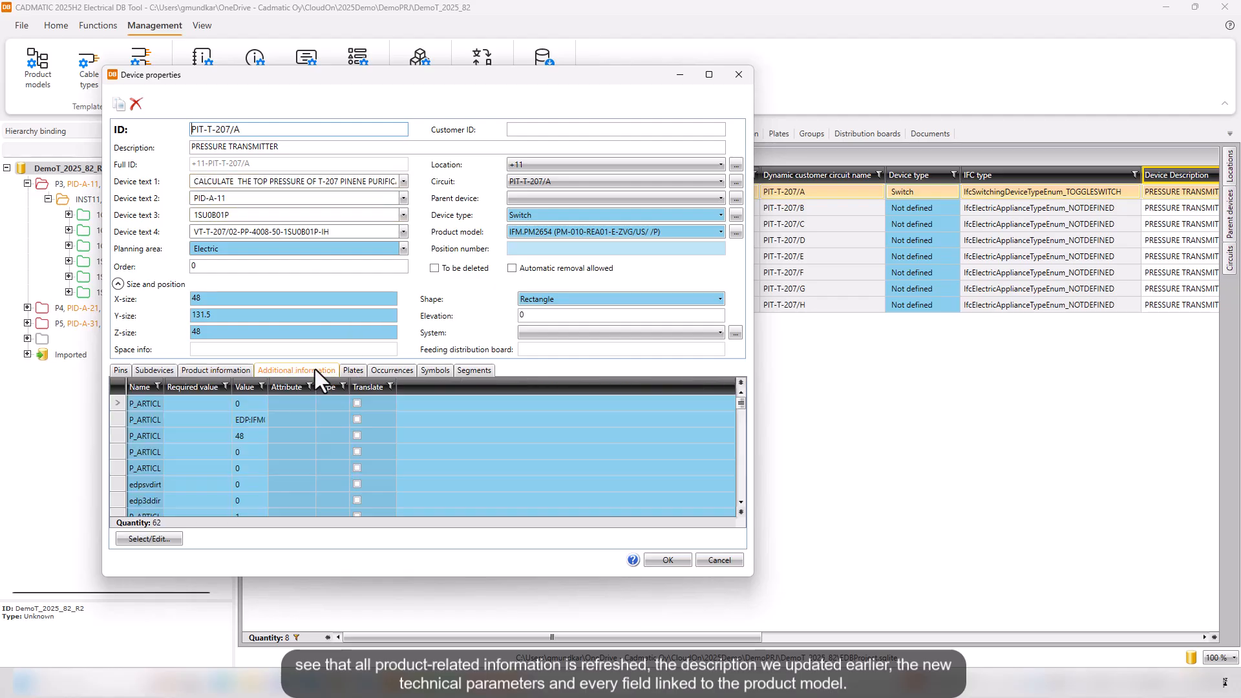
scroll(391, 443, down, 5)
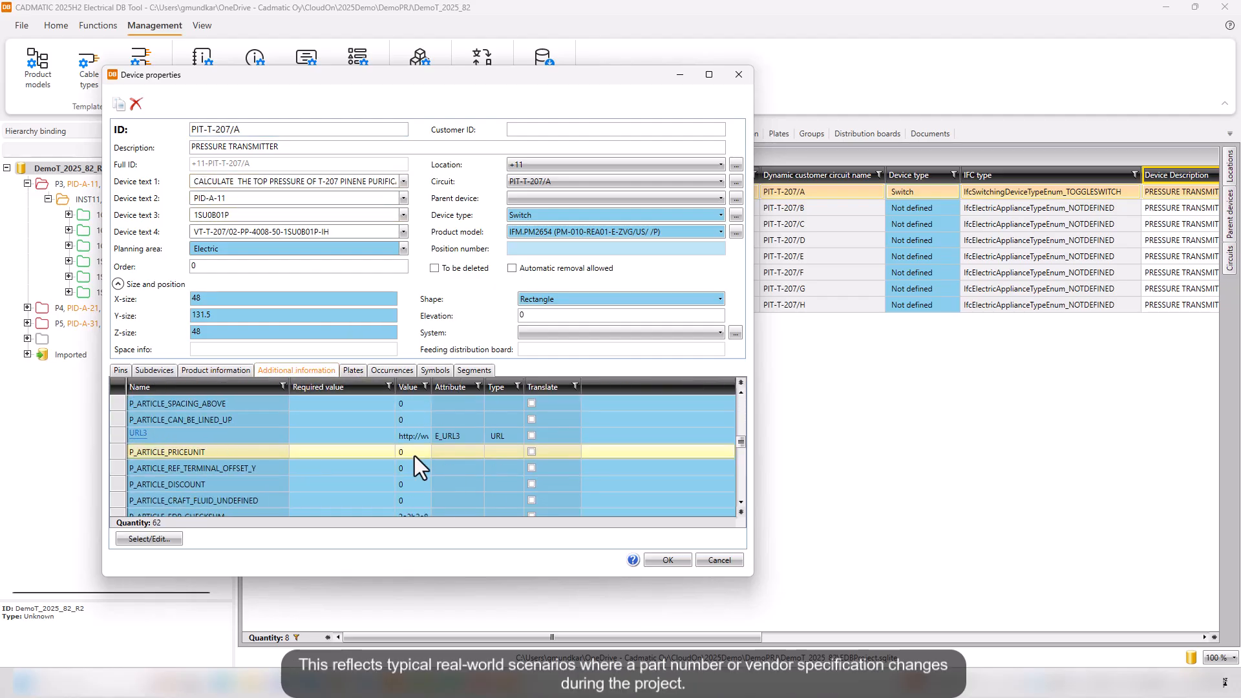
scroll(430, 474, down, 5)
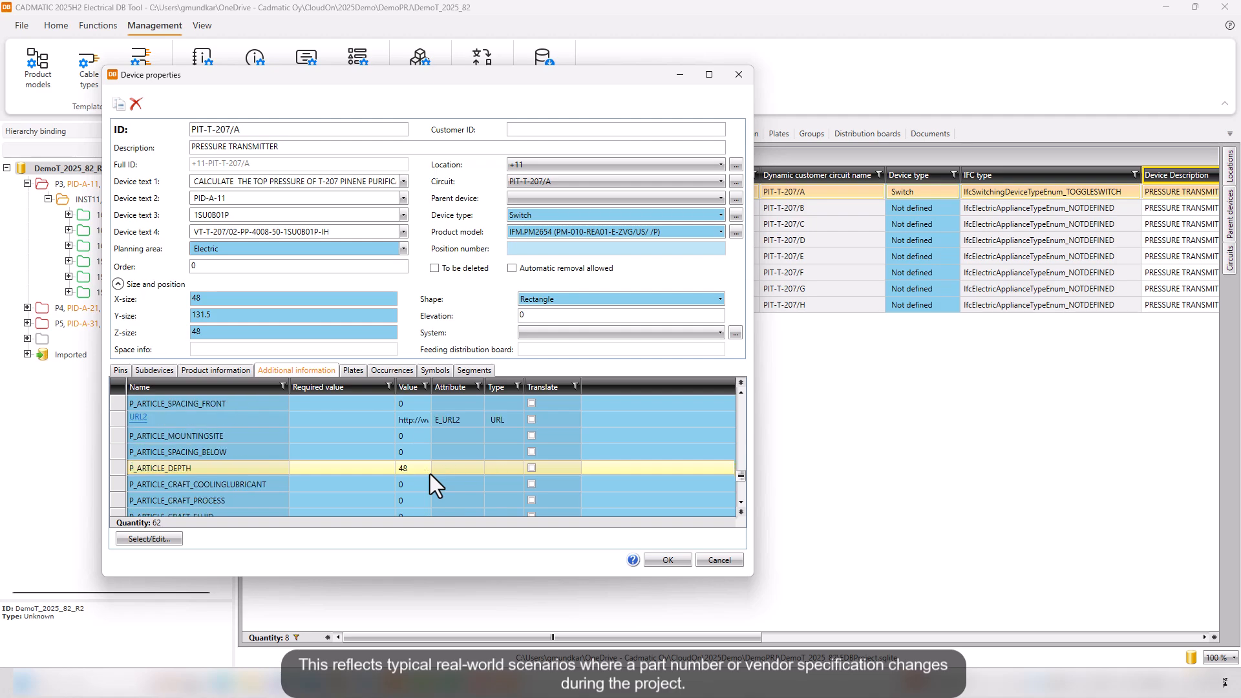
scroll(429, 475, down, 1)
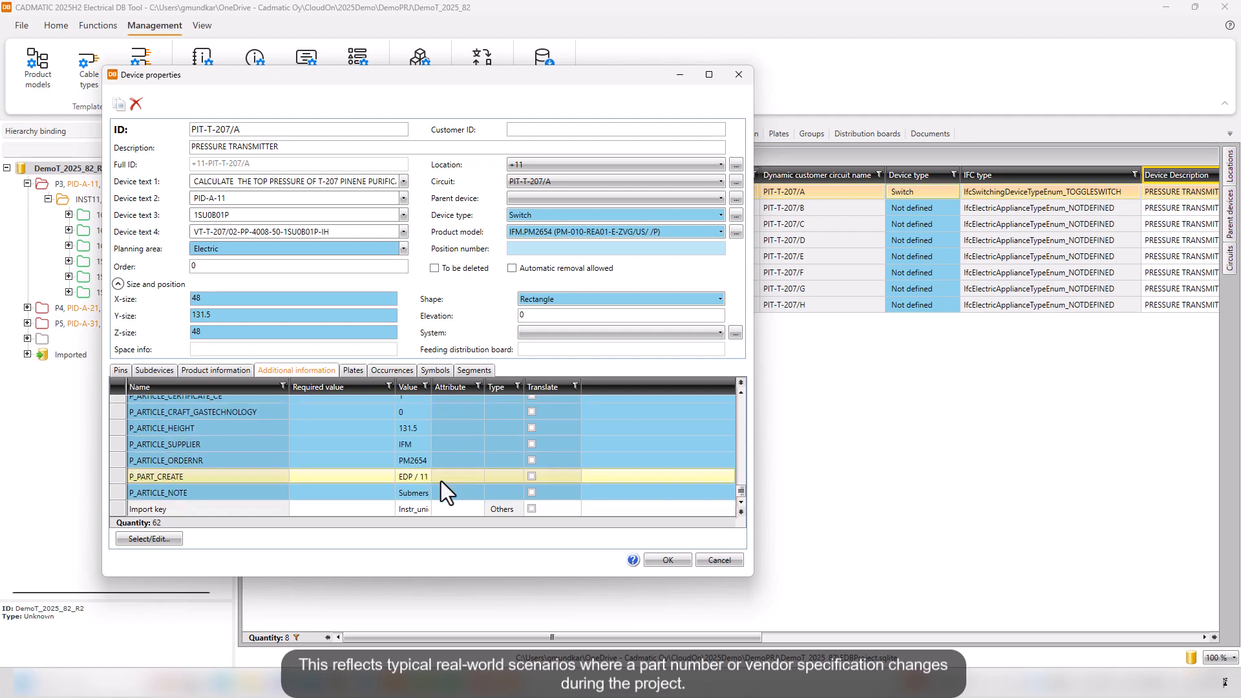
scroll(357, 492, up, 5)
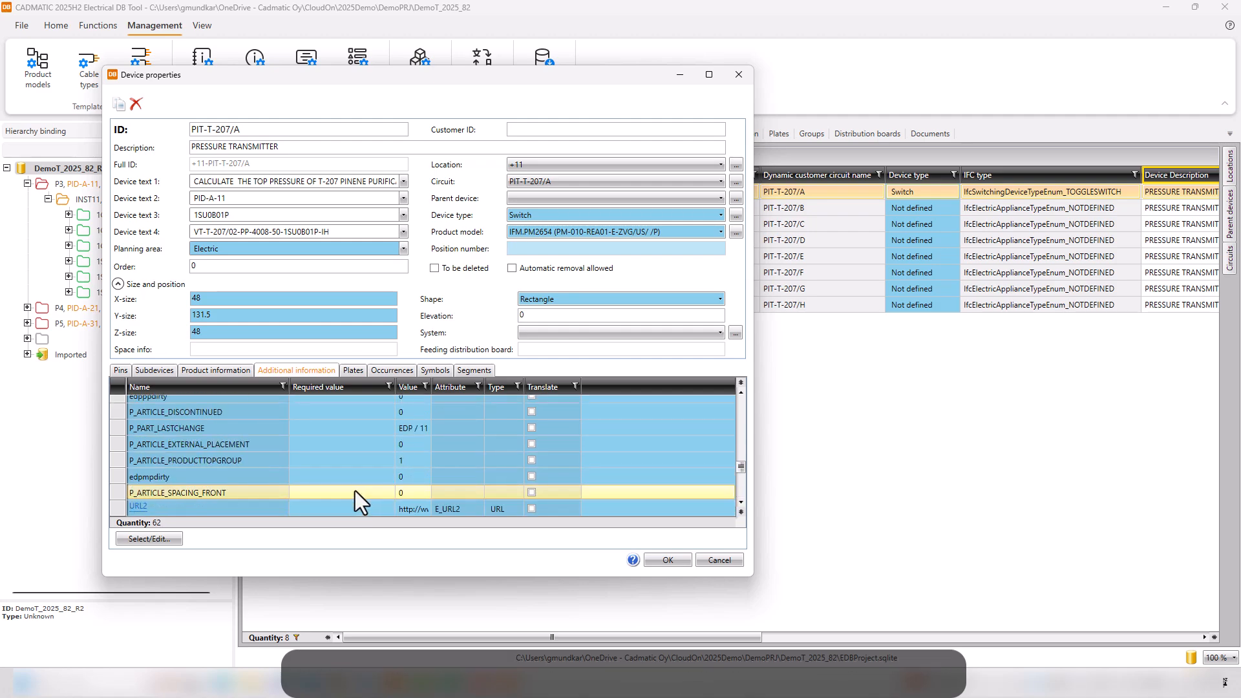
scroll(355, 490, up, 3)
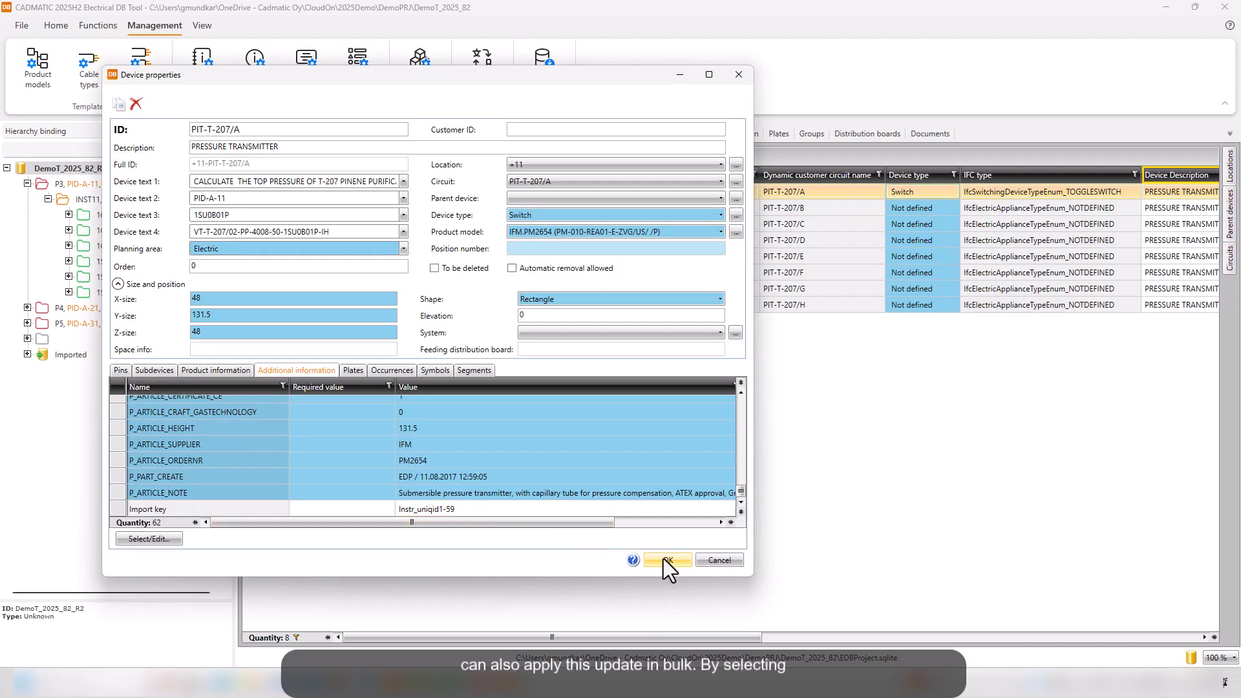
click(668, 560)
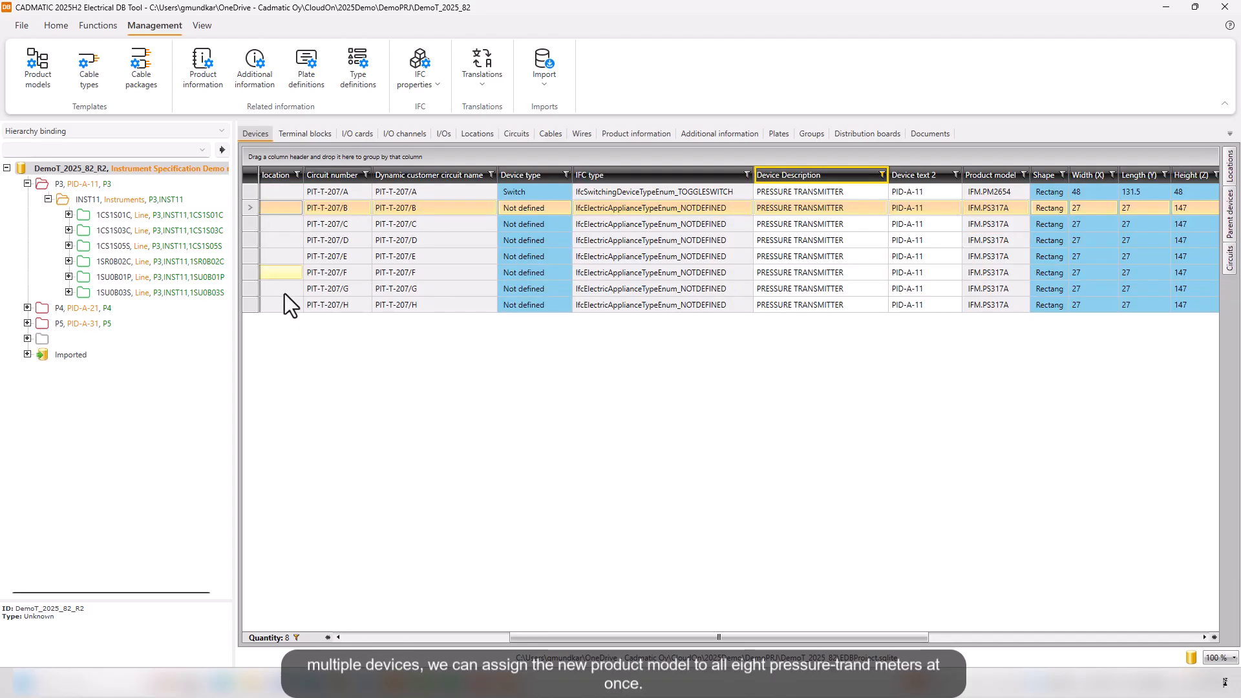
Assign project product model IFM.PM2654 to devices PIT-T-207/B through PIT-T-207/H together and update them with its data
shift+click(252, 309)
right_click(611, 226)
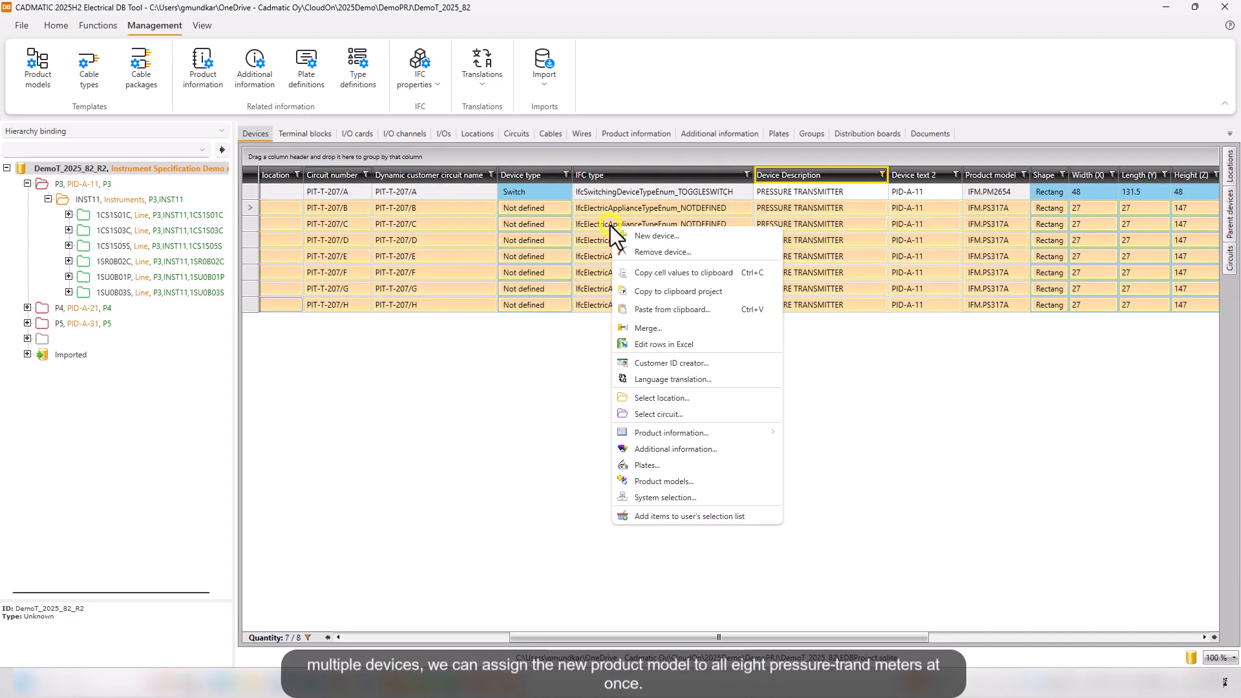
click(666, 481)
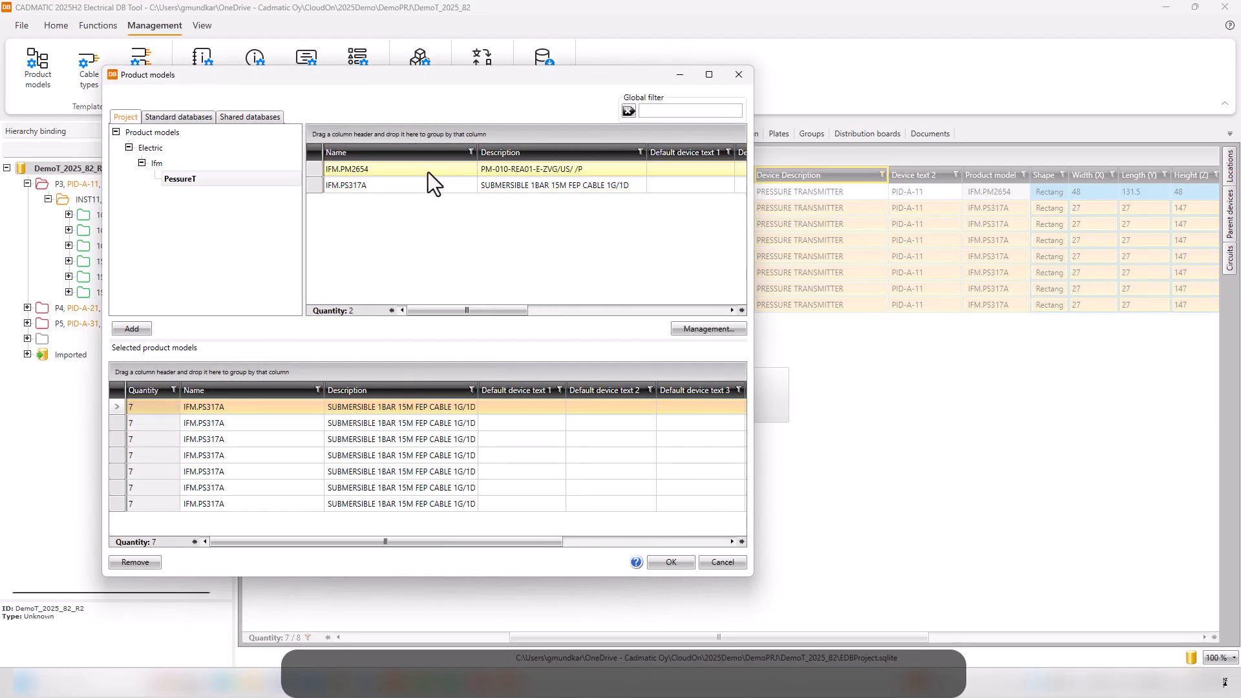
click(428, 172)
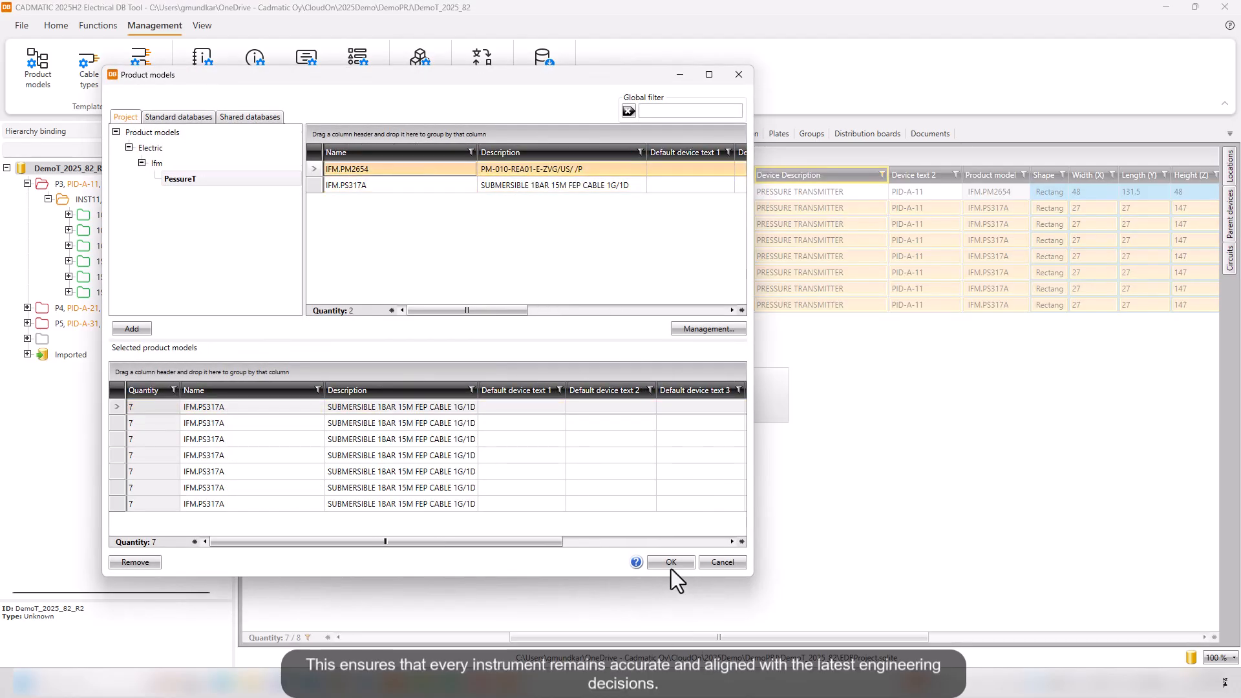
click(135, 329)
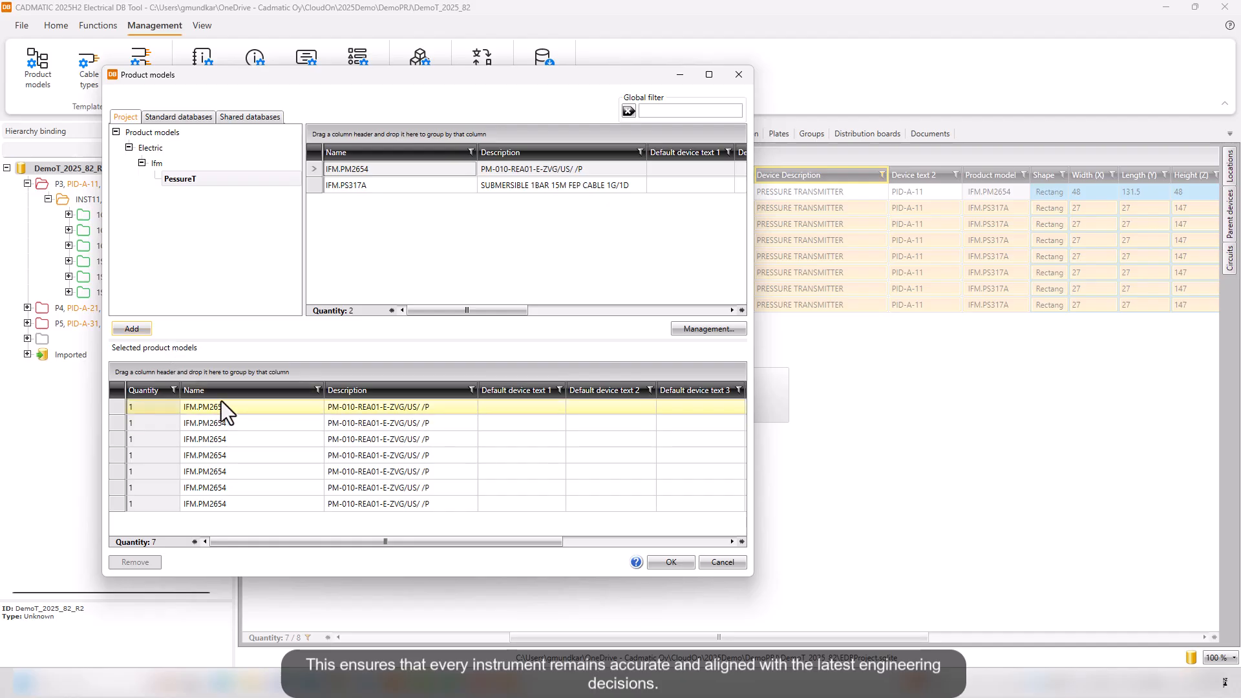
click(665, 559)
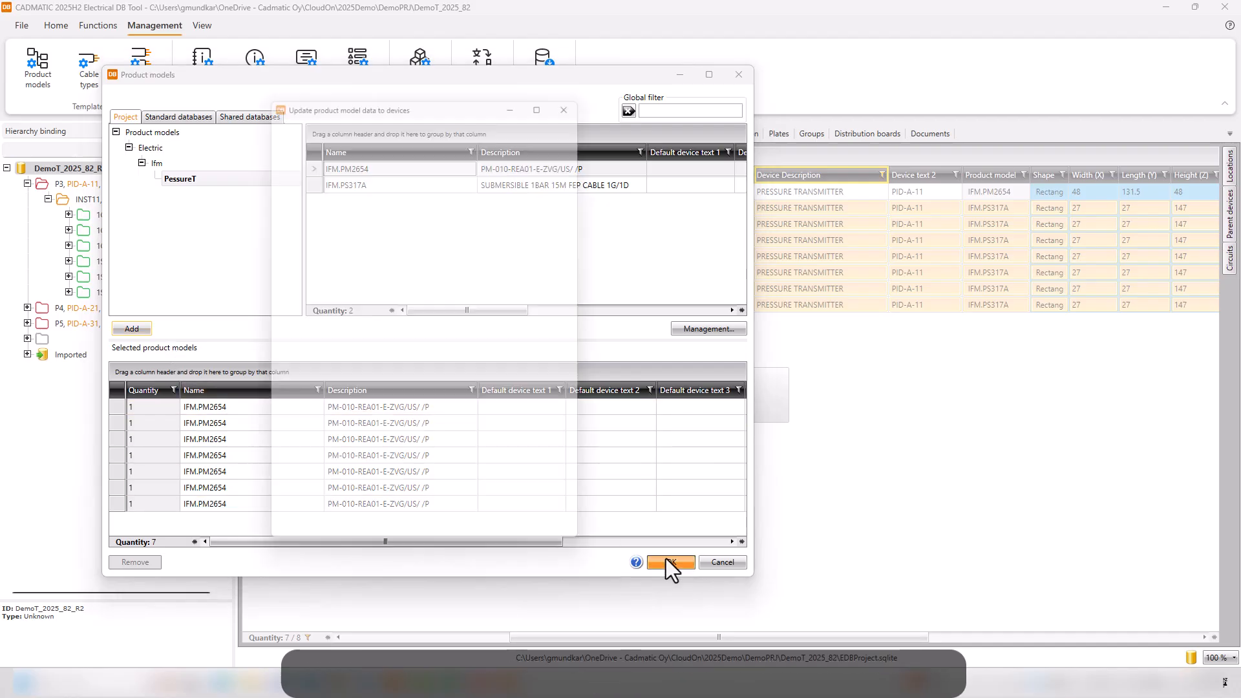
click(520, 544)
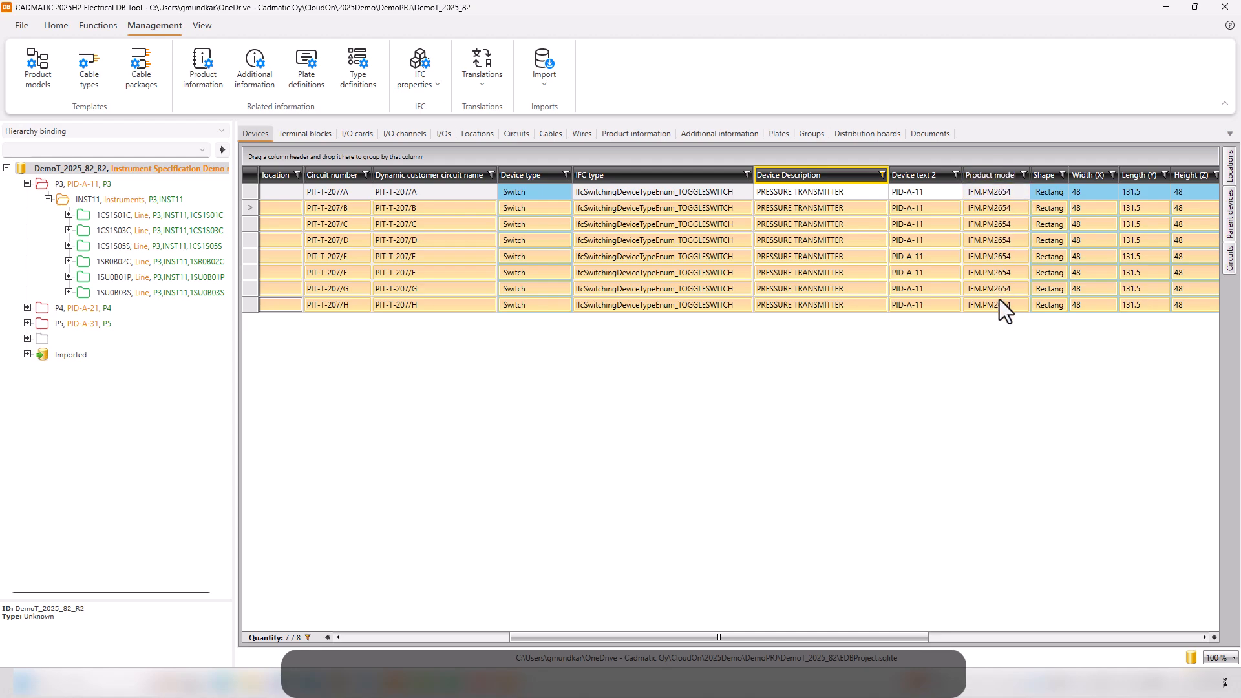
drag(689, 637, 727, 636)
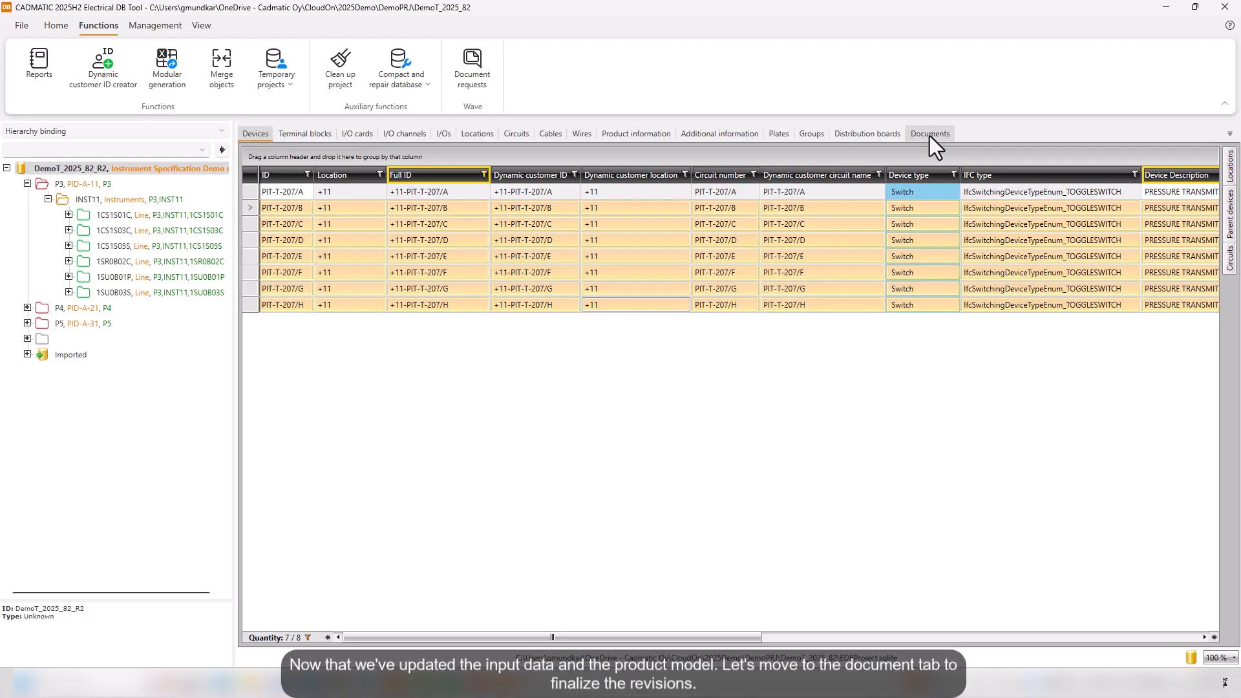
Show the project's documents and send the rows of all eight PIT-T-207 specification reports to Excel for editing
click(930, 136)
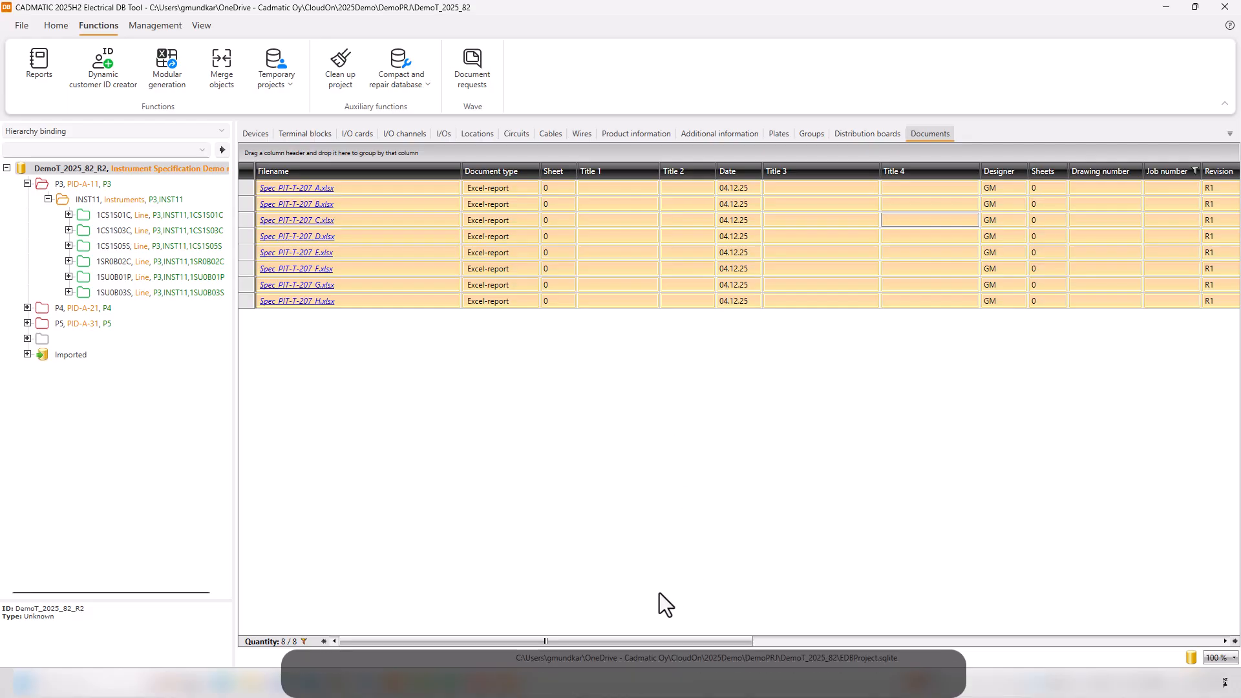
drag(604, 641, 631, 641)
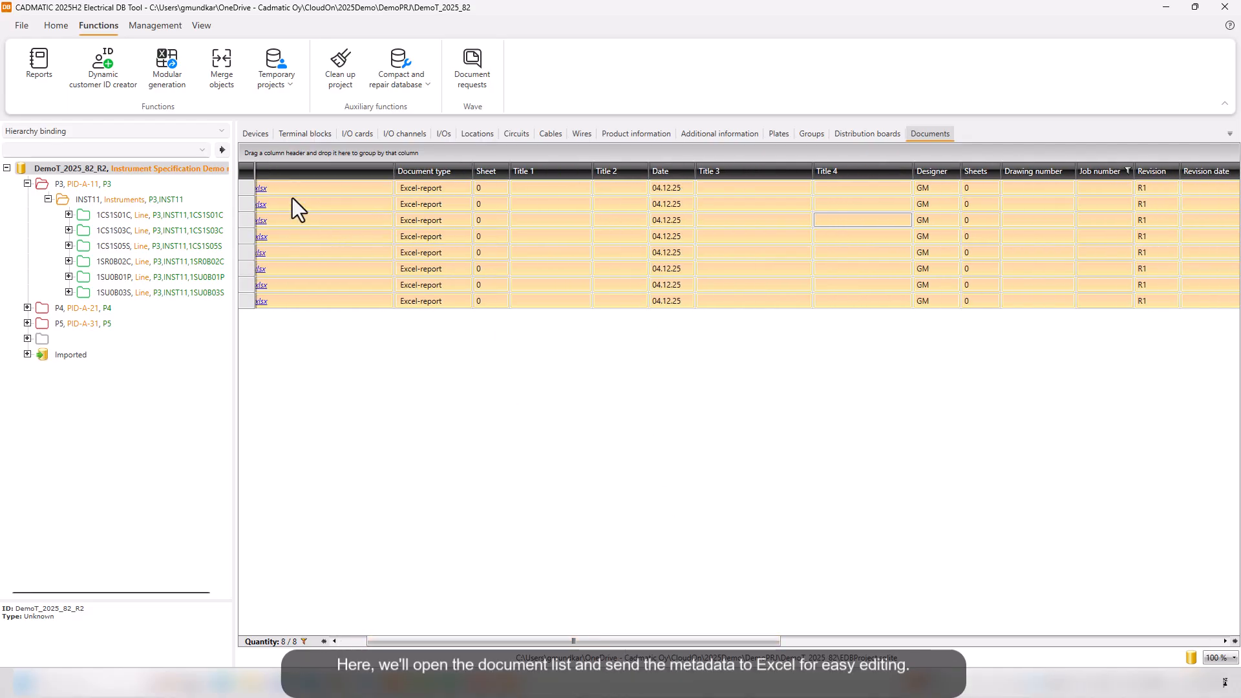
right_click(243, 172)
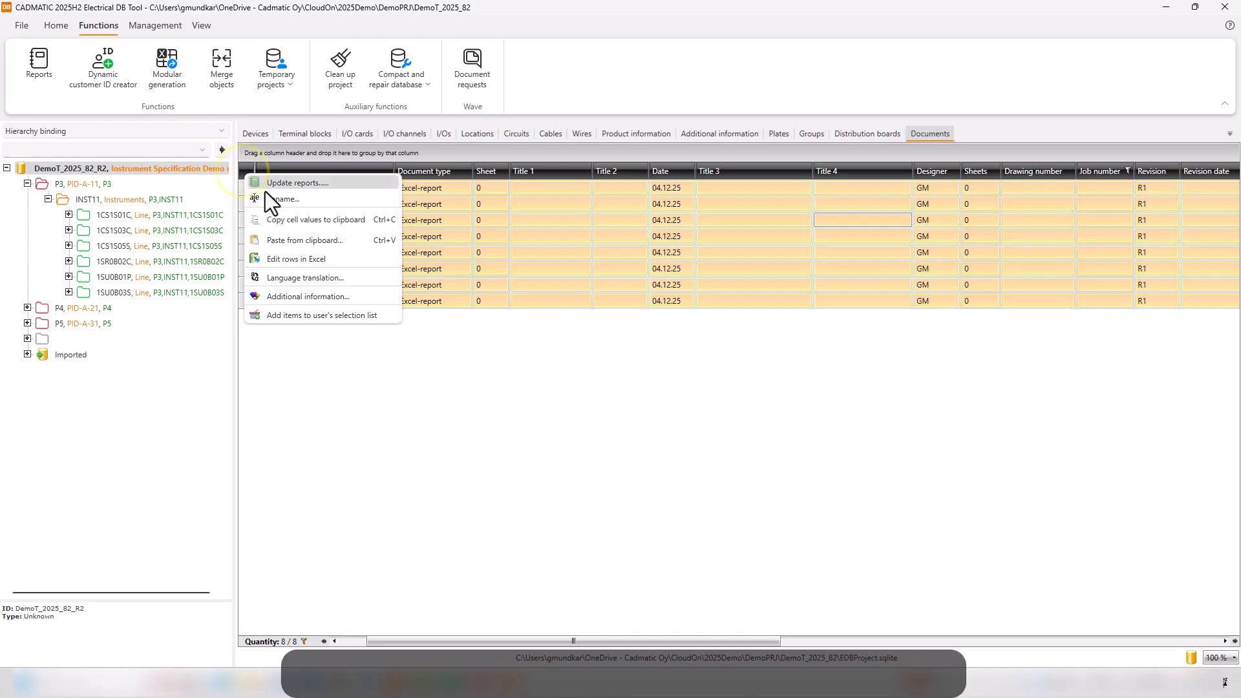
click(280, 259)
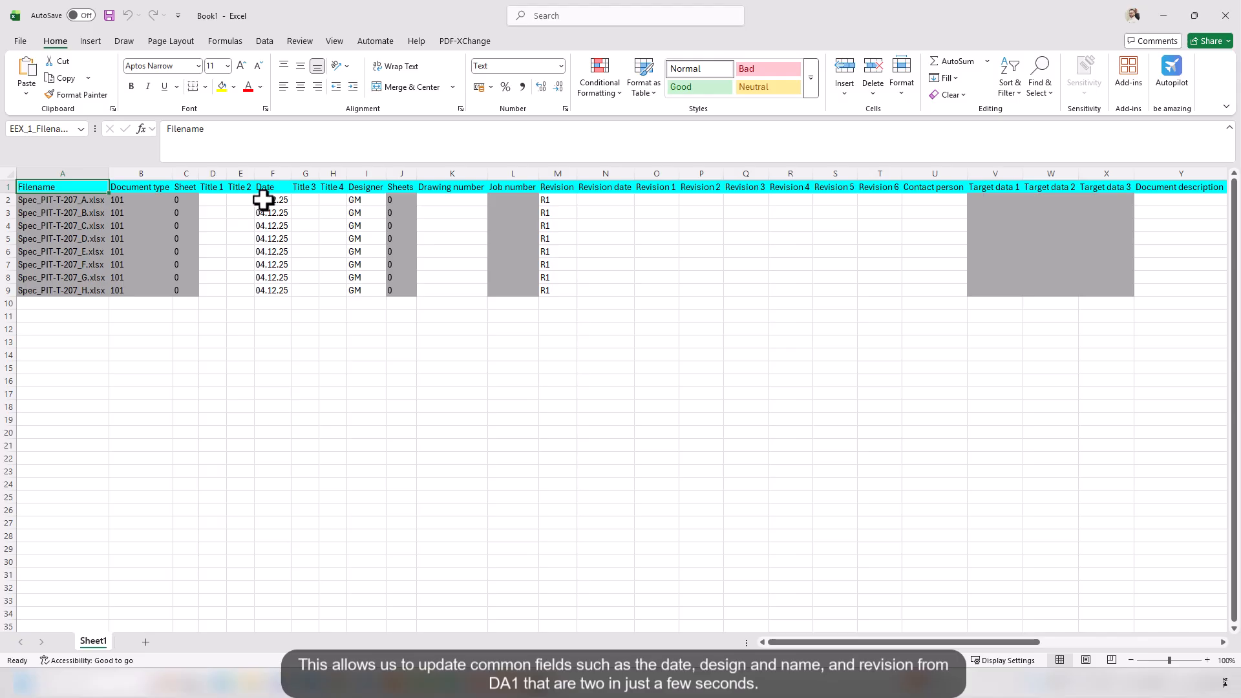
For Spec_PIT-T-207_A.xlsx, set the date to 05.12.25, the designer to KR and the revision to R2
double_click(262, 200)
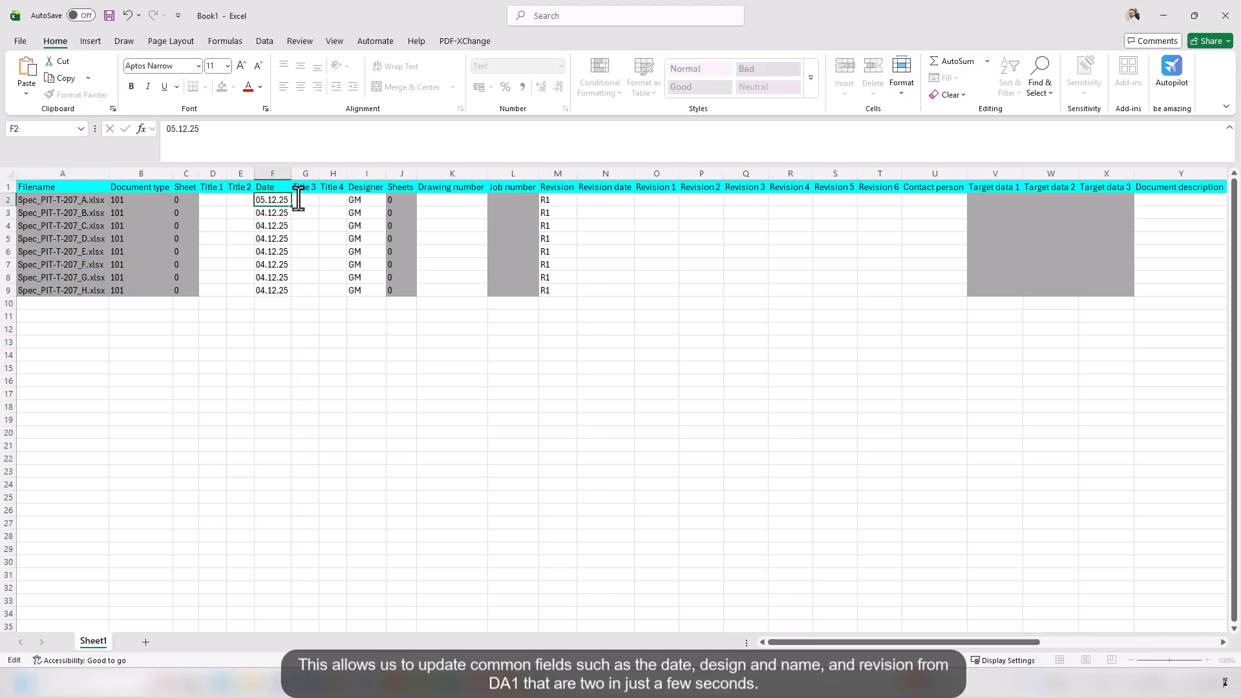
click(304, 314)
click(368, 201)
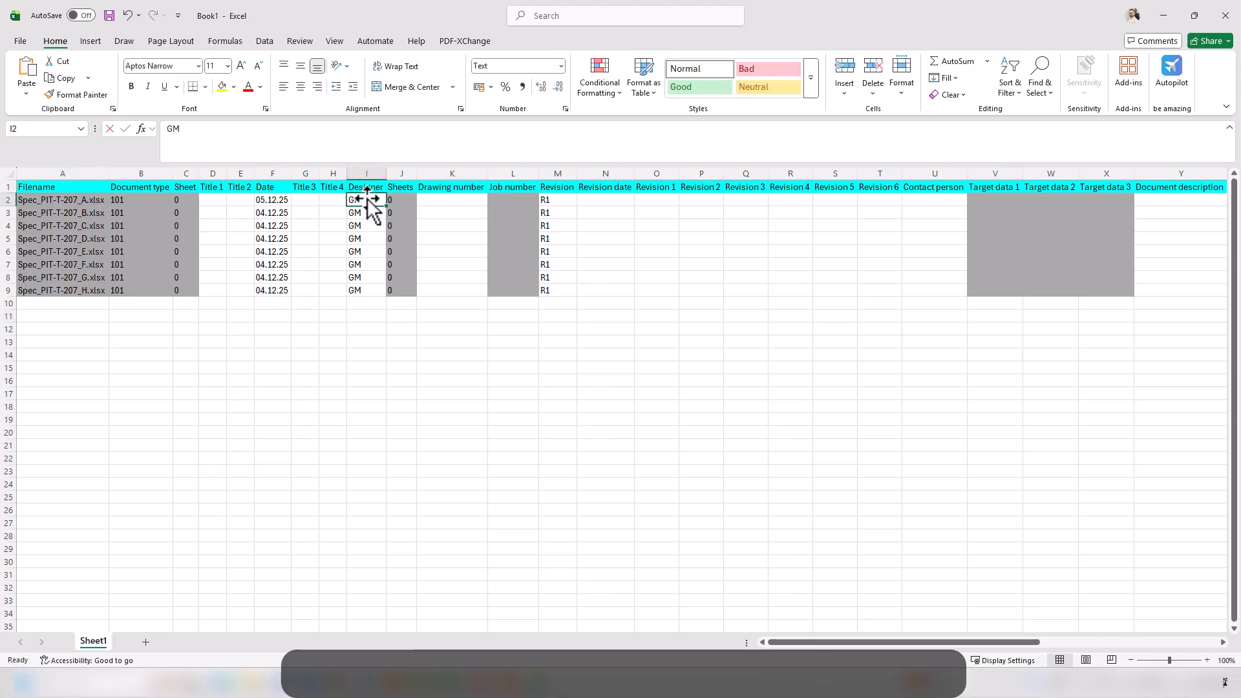
double_click(367, 201)
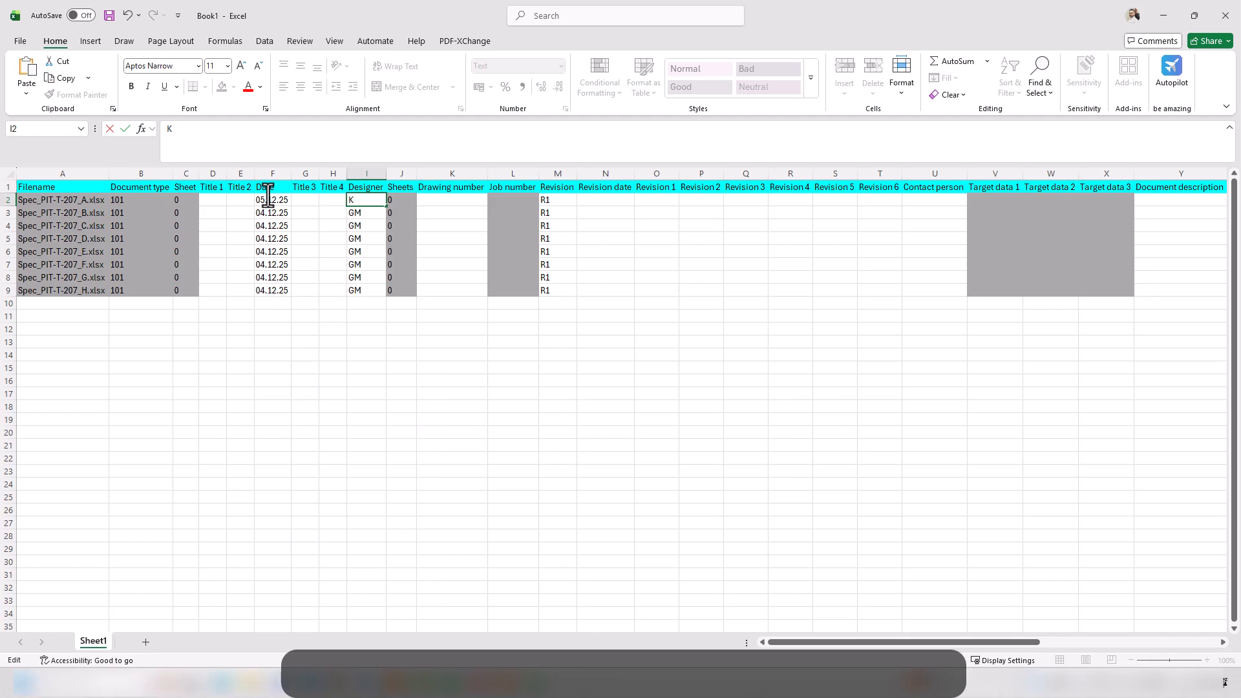
text(KR)
click(546, 202)
key(BackSpace)
text(2)
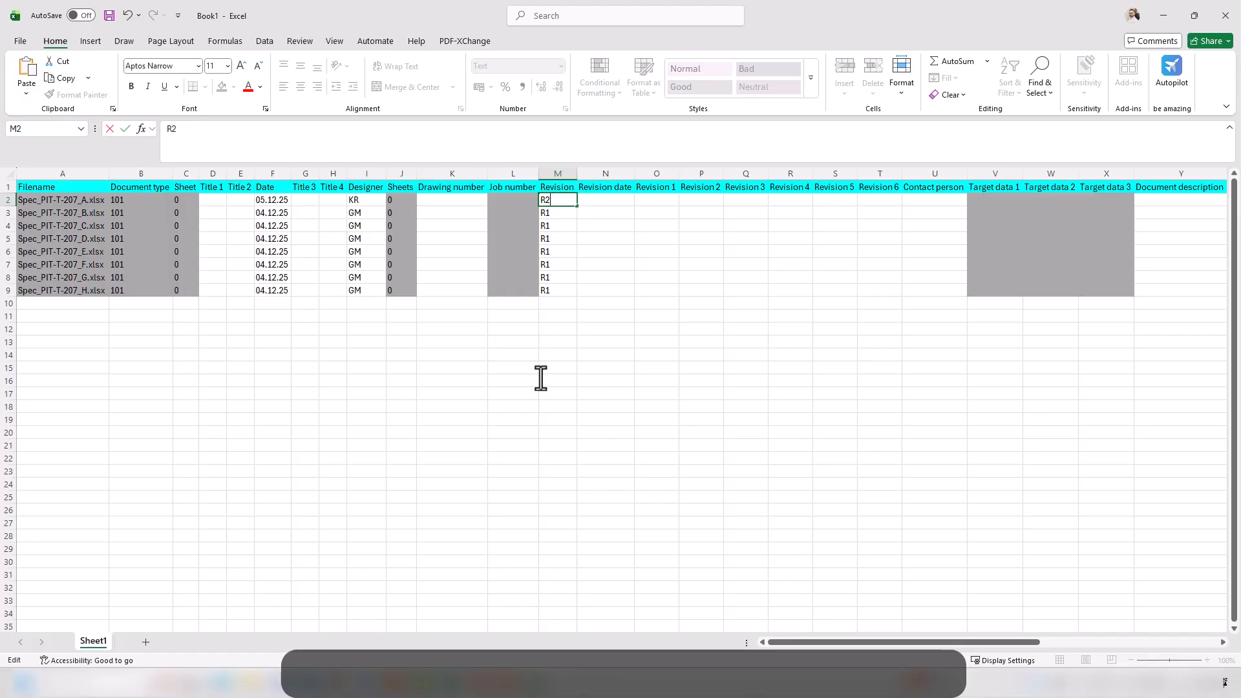
click(542, 379)
Copy the Date through Revision cells of the Spec_PIT-T-207_A.xlsx row to the rows of reports B through H
drag(274, 198, 543, 198)
key(ctrl+c)
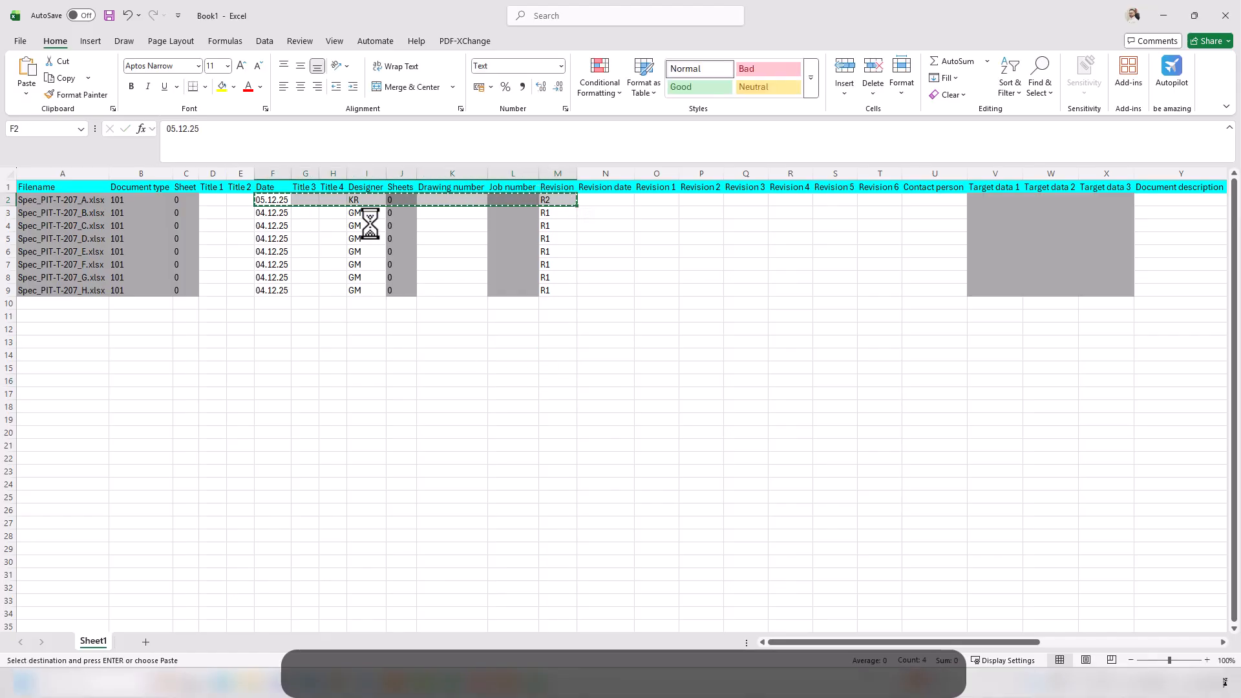
drag(277, 214, 275, 284)
key(ctrl+v)
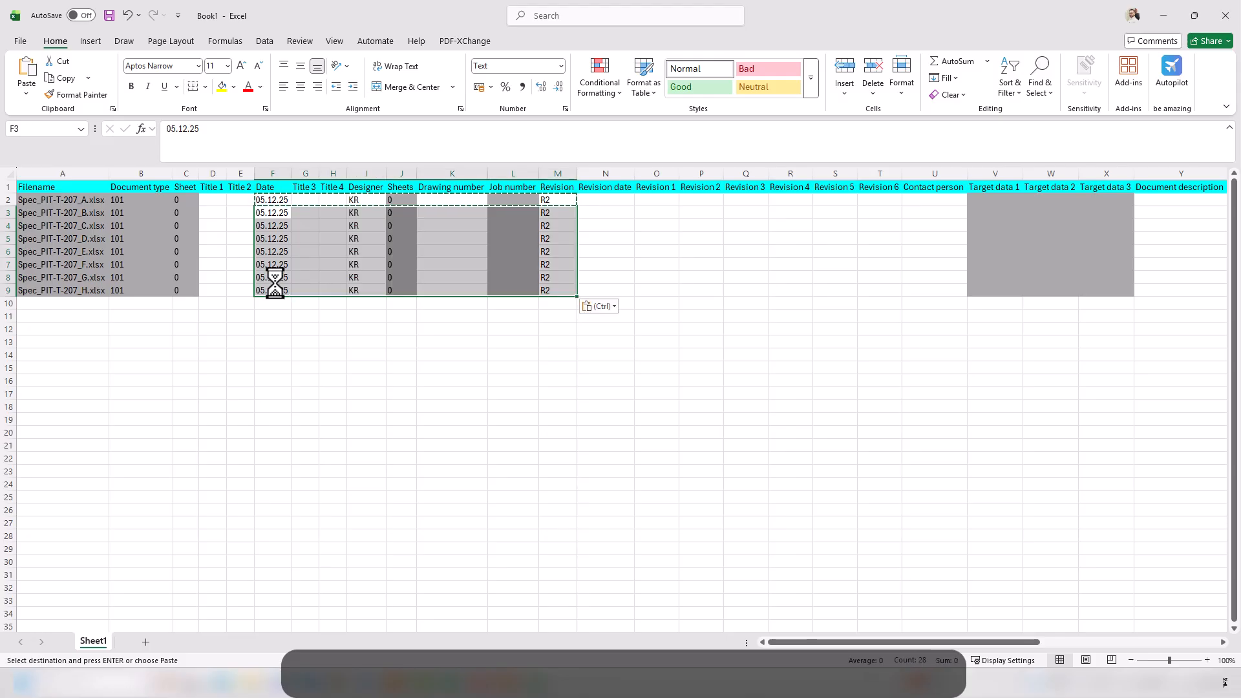
Return to the CADMATIC Electrical DB Tool and import the edited document rows from Excel
click(1171, 18)
right_click(253, 176)
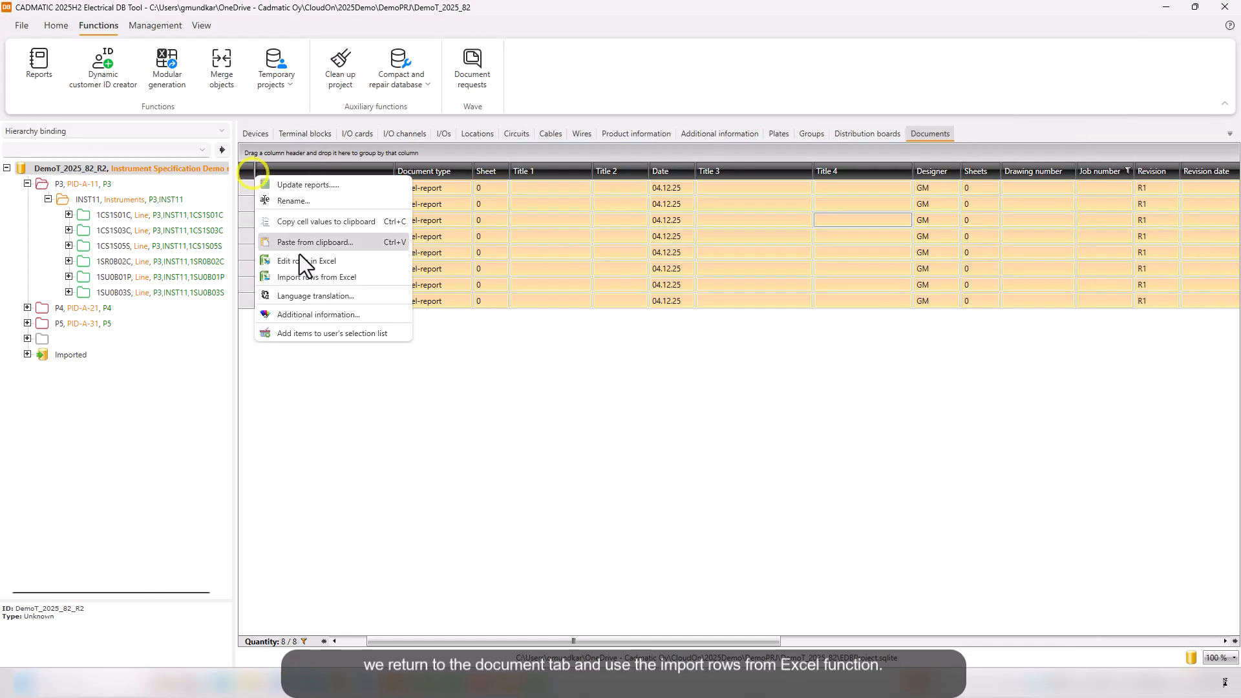
click(312, 277)
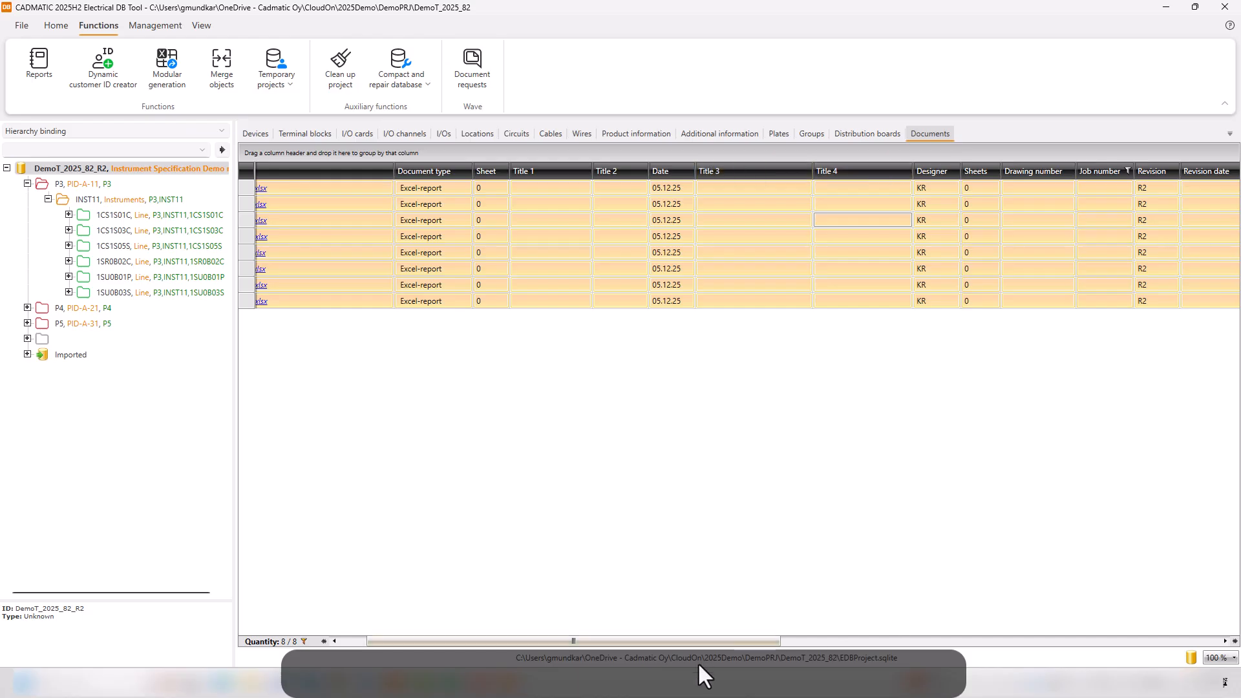
drag(665, 645, 633, 643)
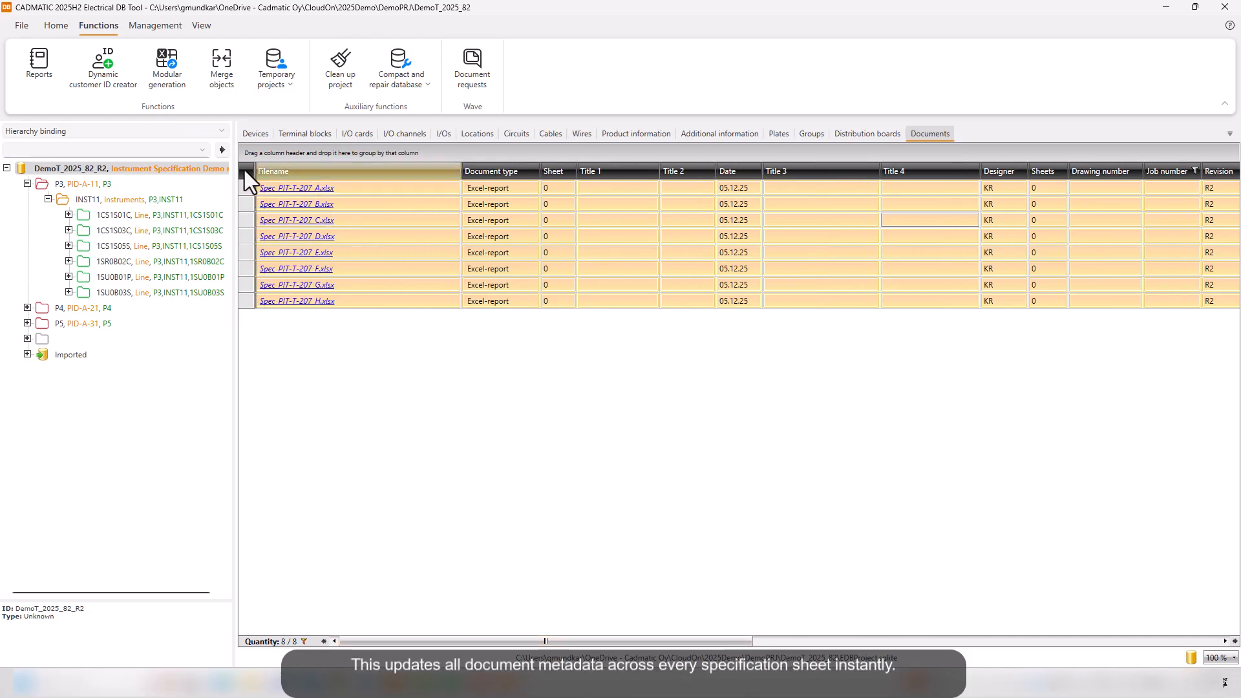
Update all eight specification reports, Spec_PIT-T-207_A.xlsx through Spec_PIT-T-207_H.xlsx
click(250, 188)
right_click(250, 187)
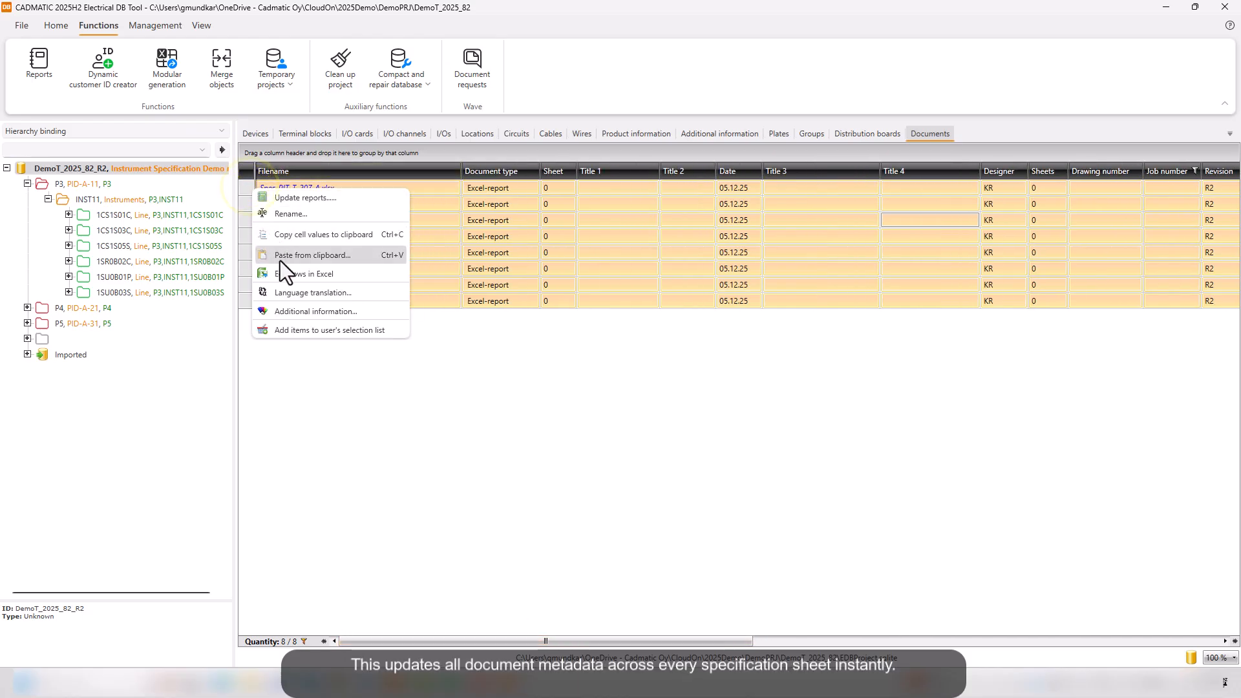
click(287, 198)
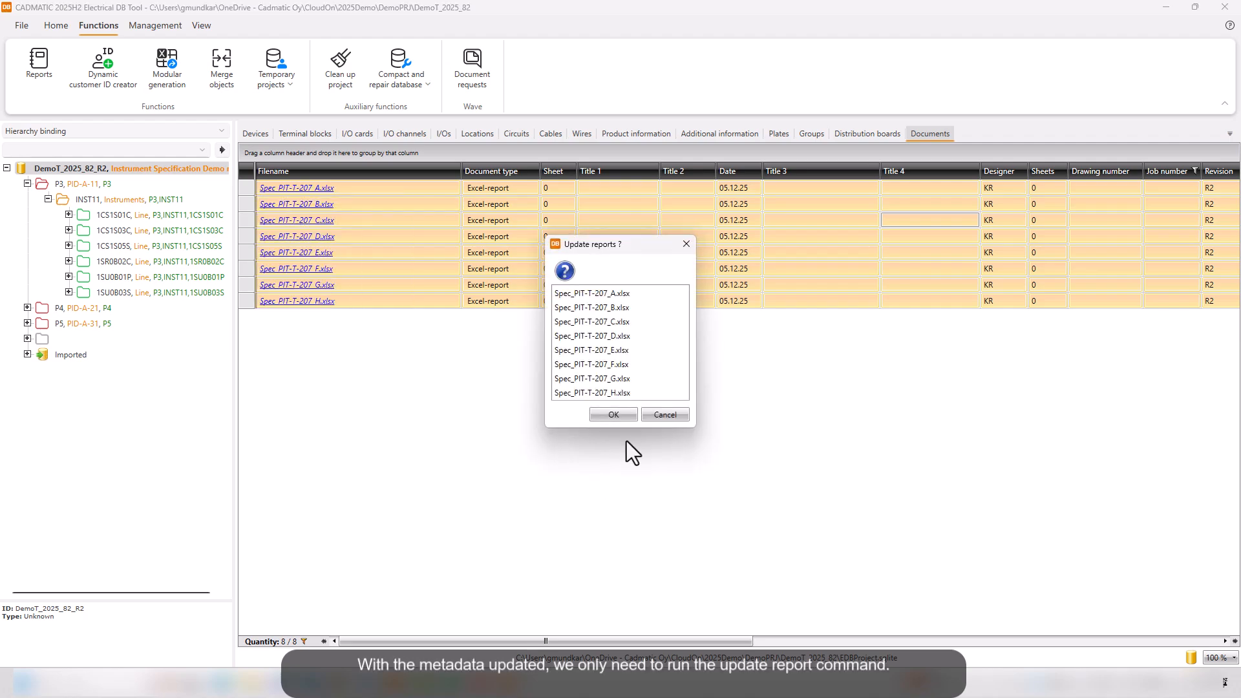
click(613, 414)
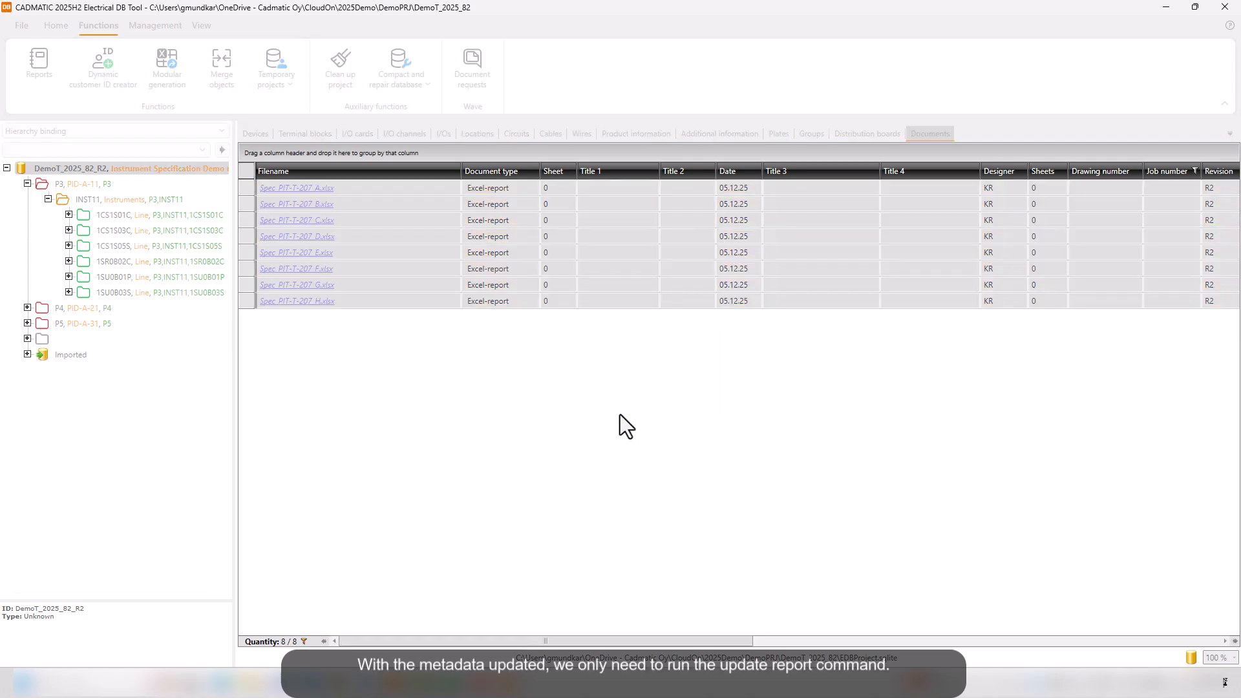
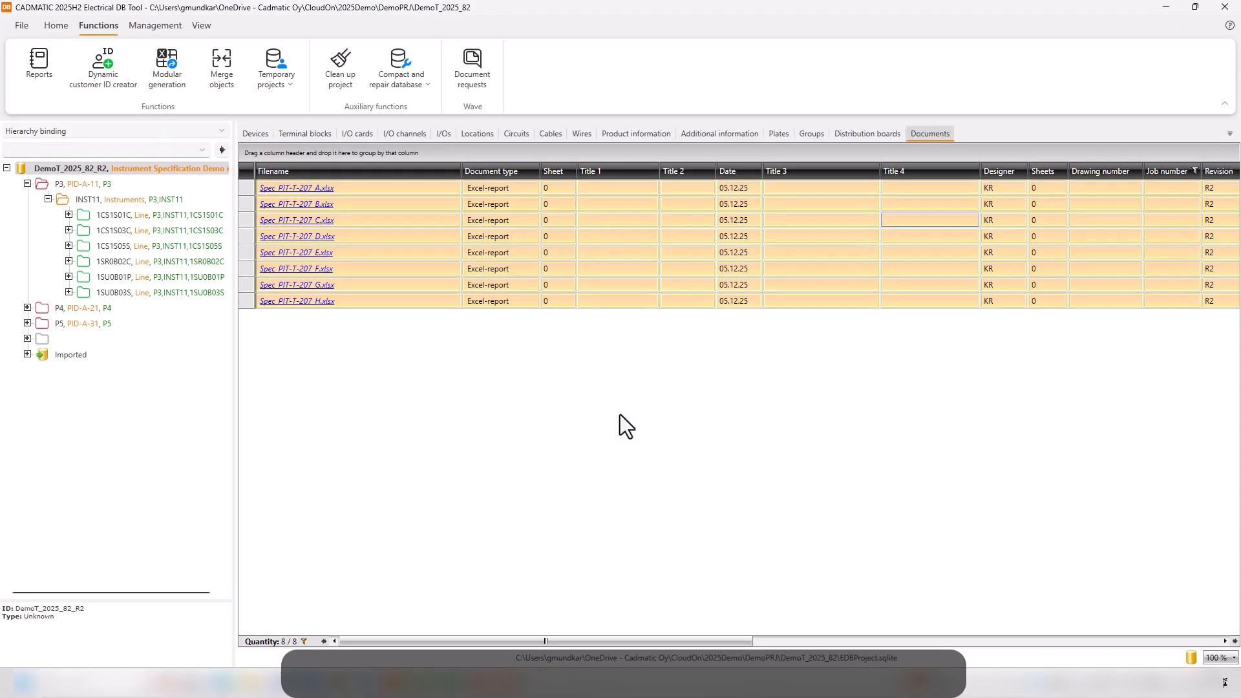
Open the updated report Spec_PIT-T-207_A.xlsx and examine the datasheet on its Spec1 sheet
click(318, 189)
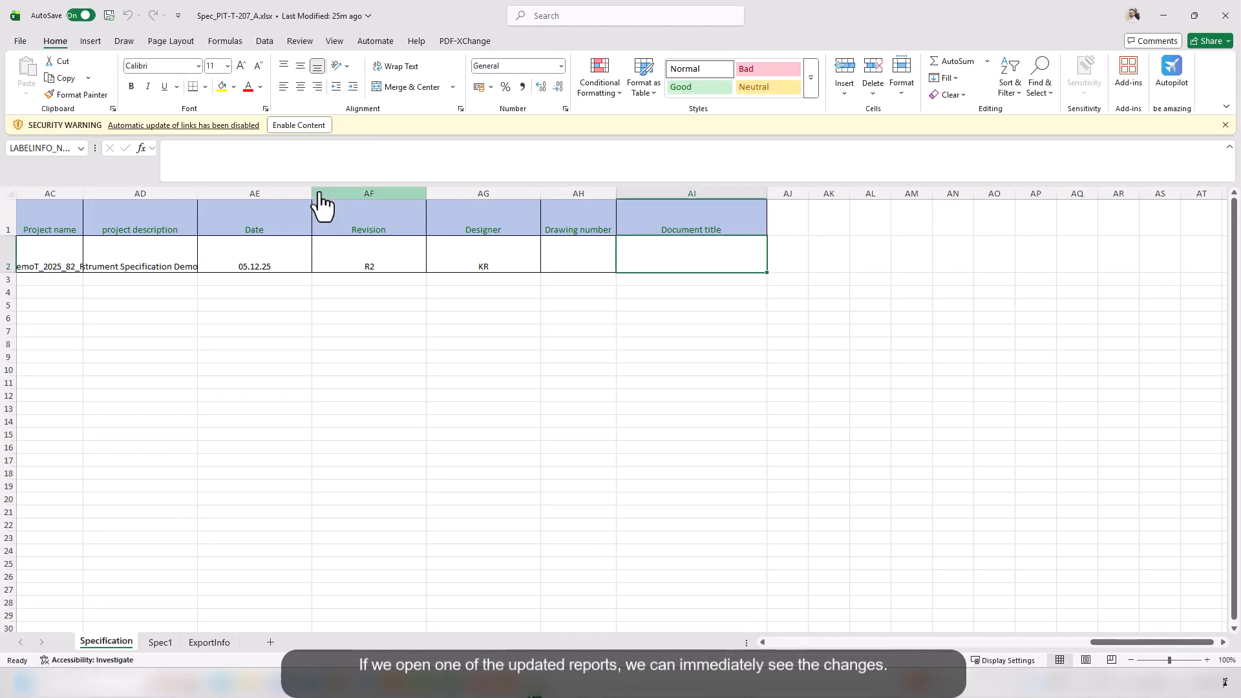
click(161, 648)
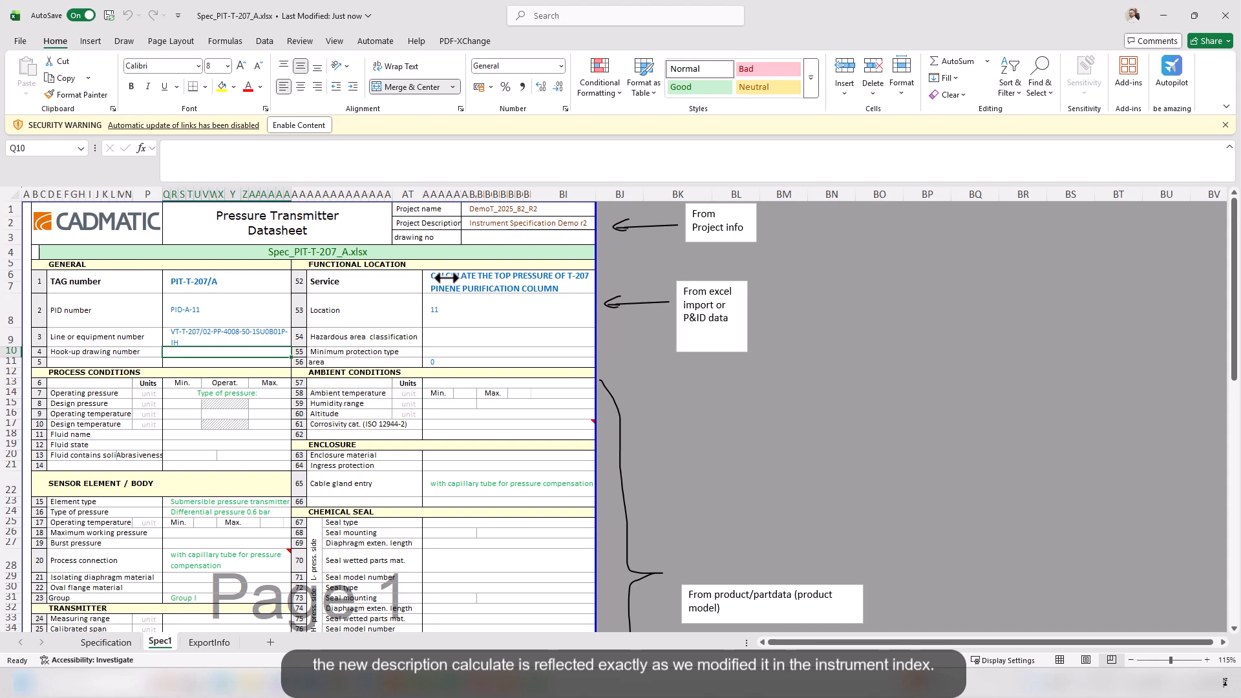
Examine the product data, pressure transmitter model and revision row of the Spec1 datasheet in Spec_PIT-T-207_A.xlsx
scroll(231, 317, down, 3)
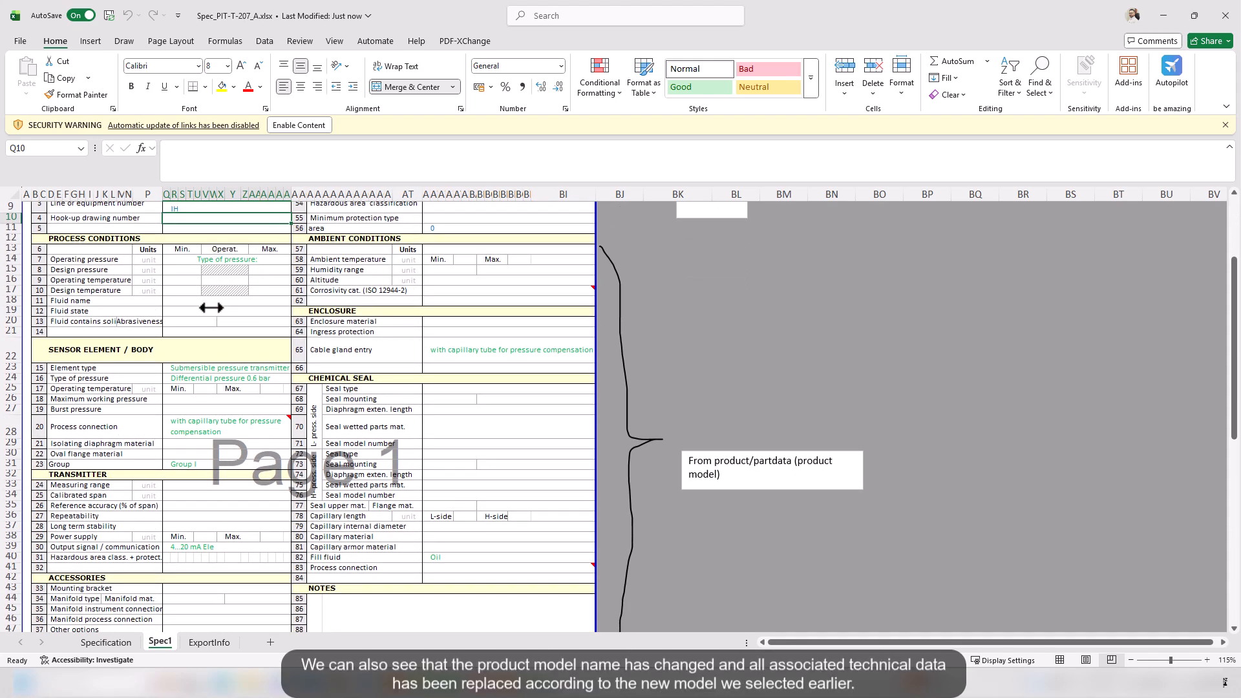
click(479, 351)
scroll(478, 350, down, 3)
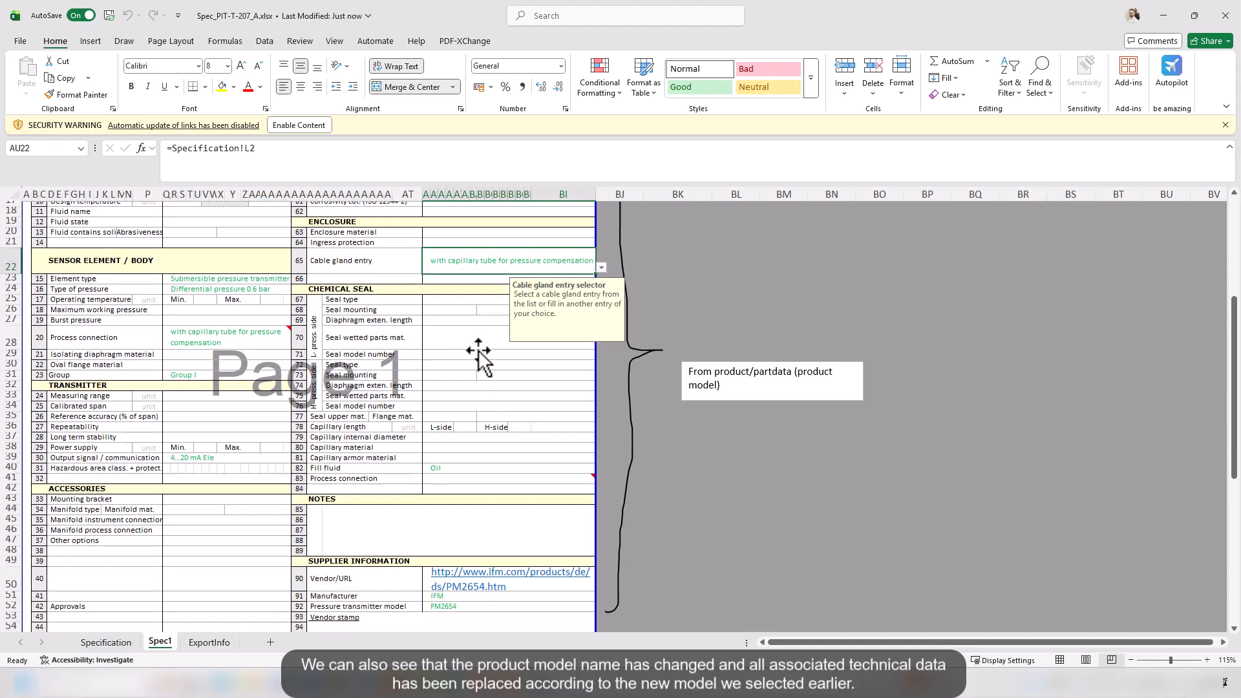
click(197, 458)
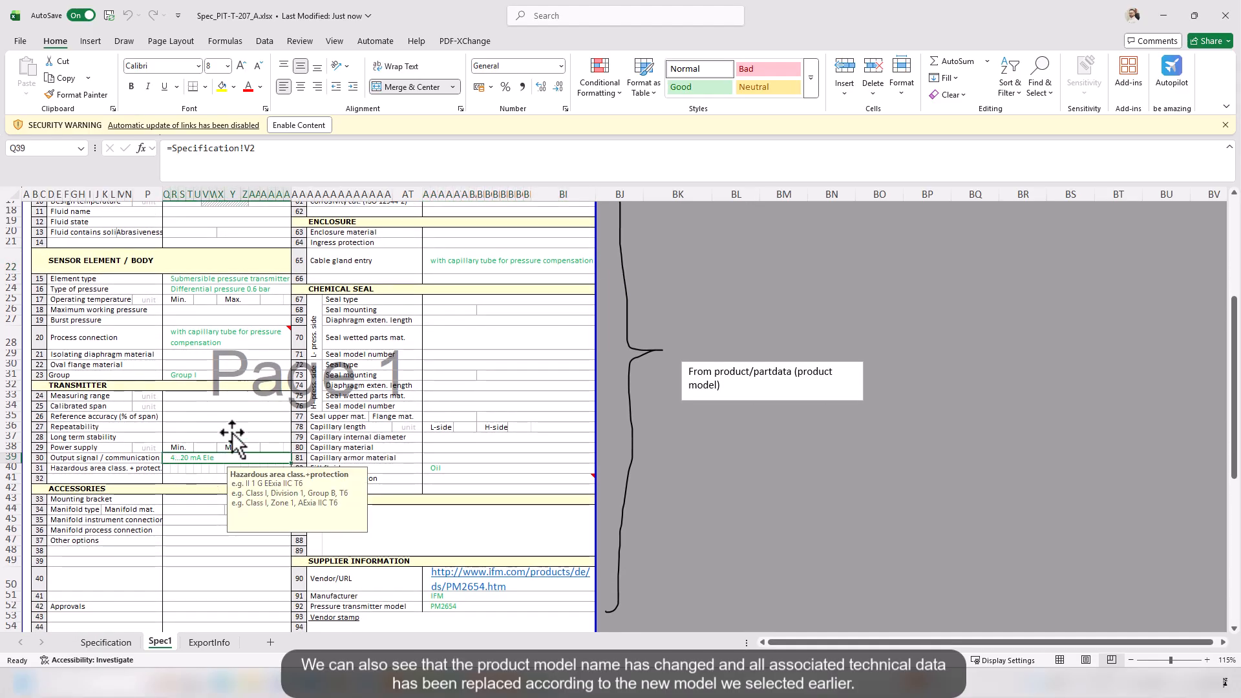
scroll(252, 414, down, 1)
scroll(253, 414, down, 5)
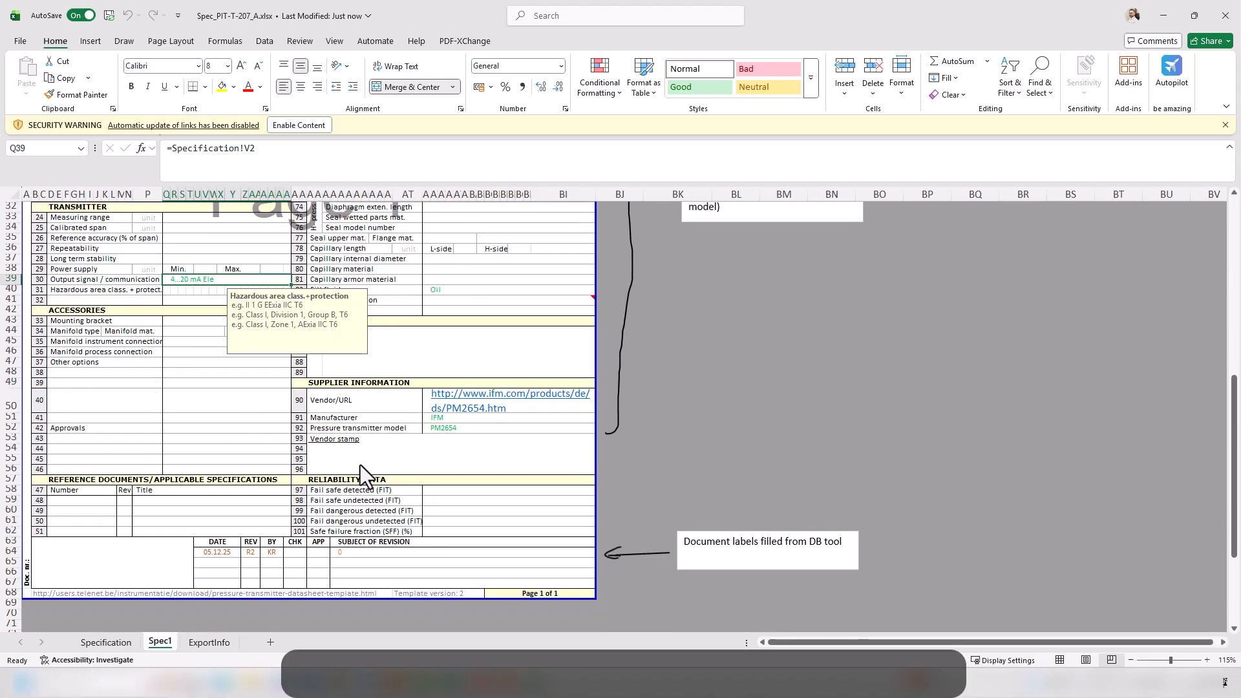
click(459, 428)
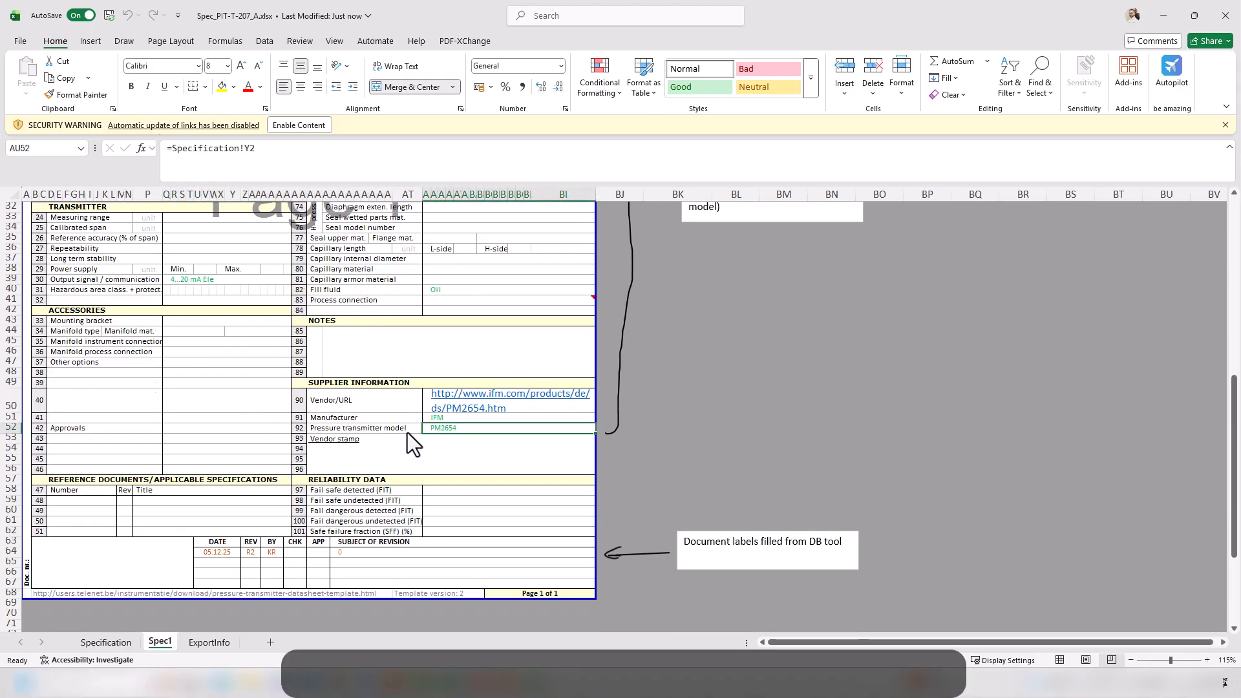
drag(220, 553, 272, 554)
Follow the datasheet's vendor link to the PM2654 product page and review it against the PS317A page
click(451, 396)
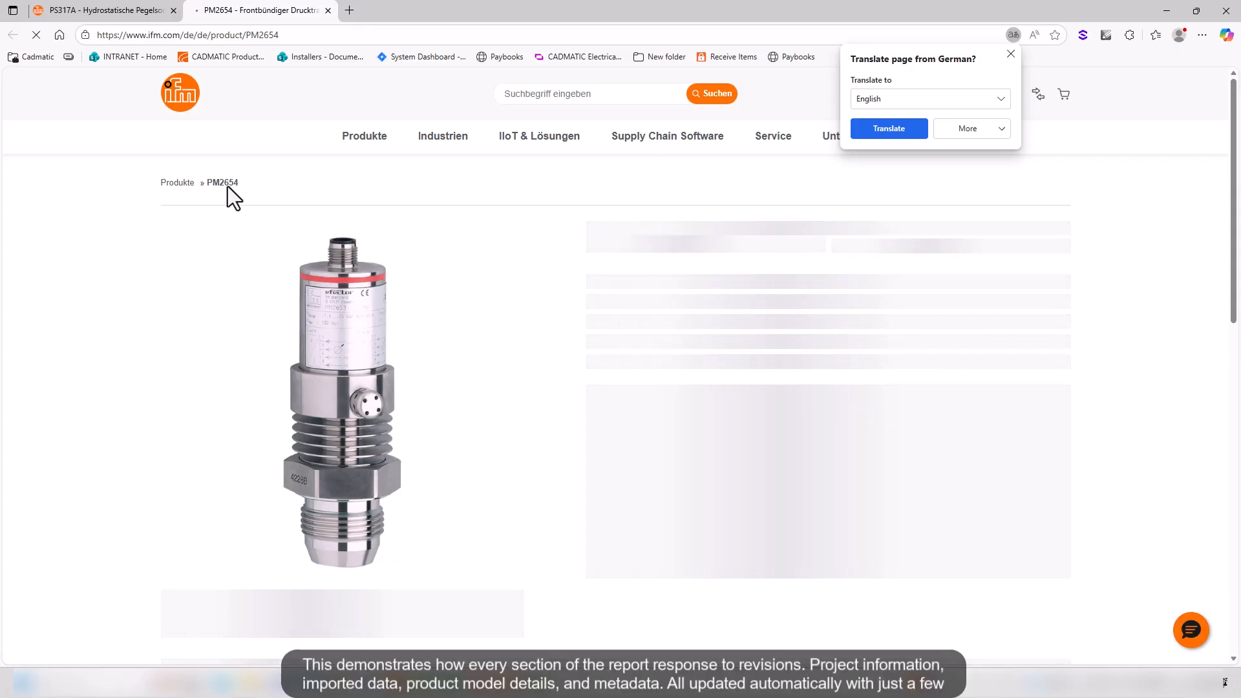
click(98, 5)
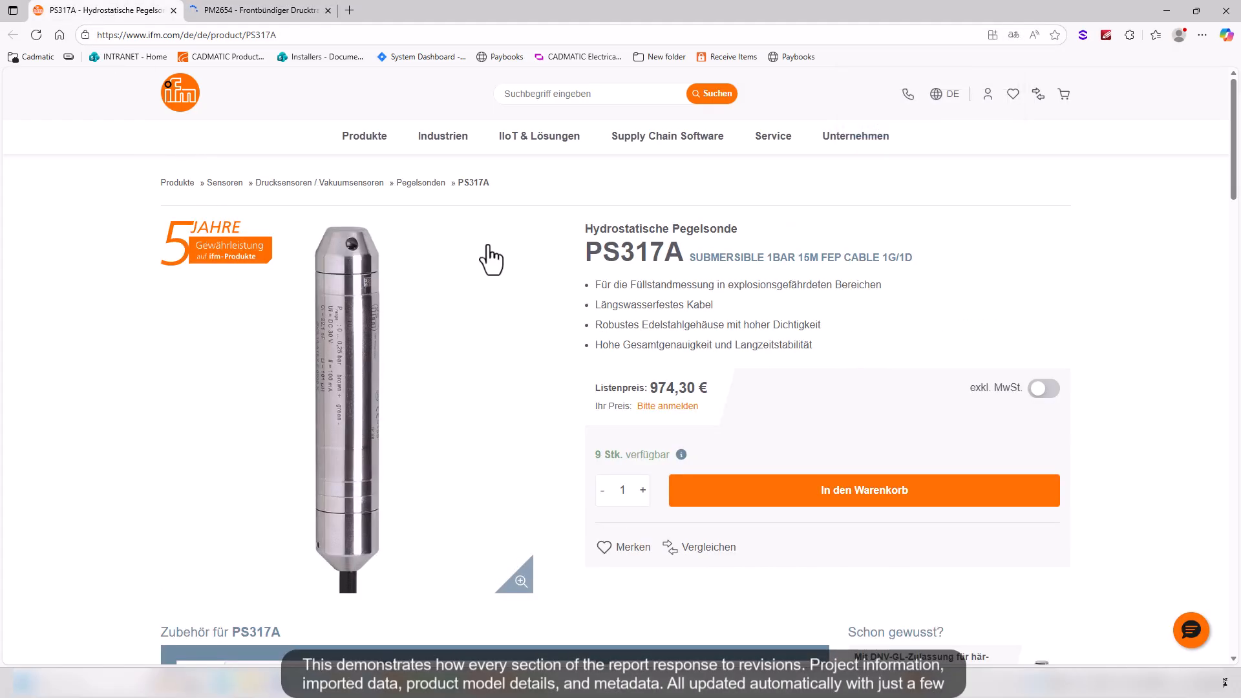
click(249, 12)
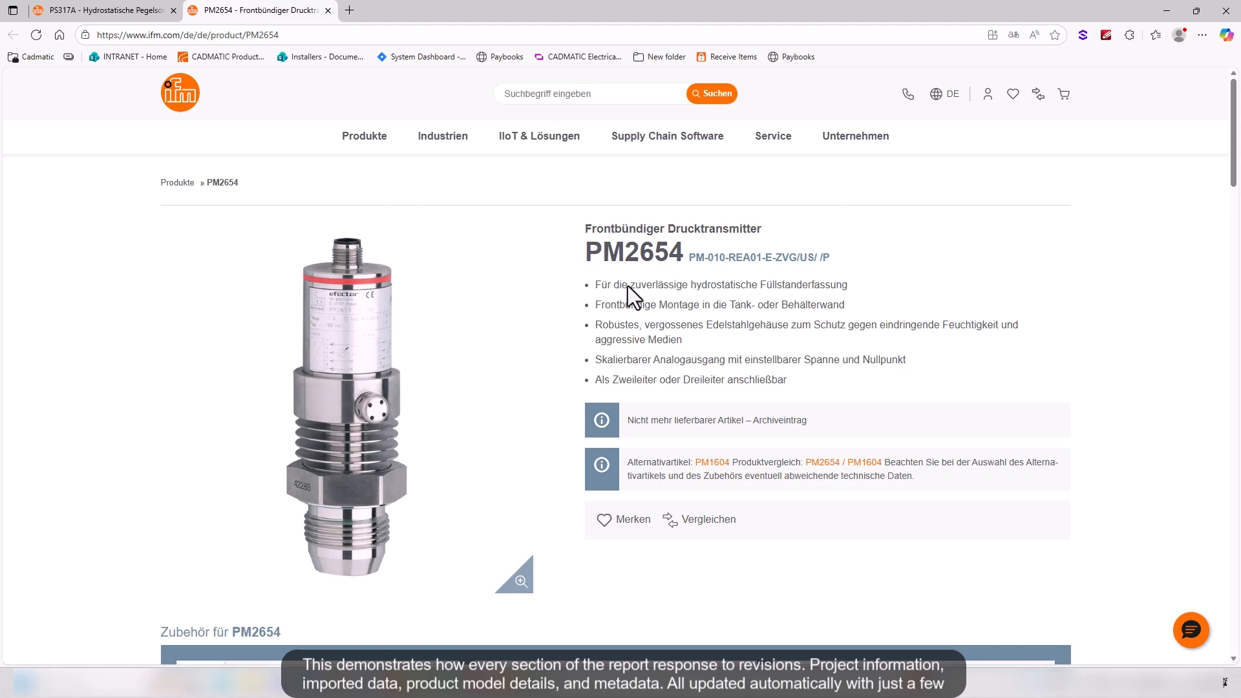
scroll(555, 370, down, 5)
scroll(555, 378, up, 6)
scroll(556, 377, down, 6)
scroll(555, 377, up, 5)
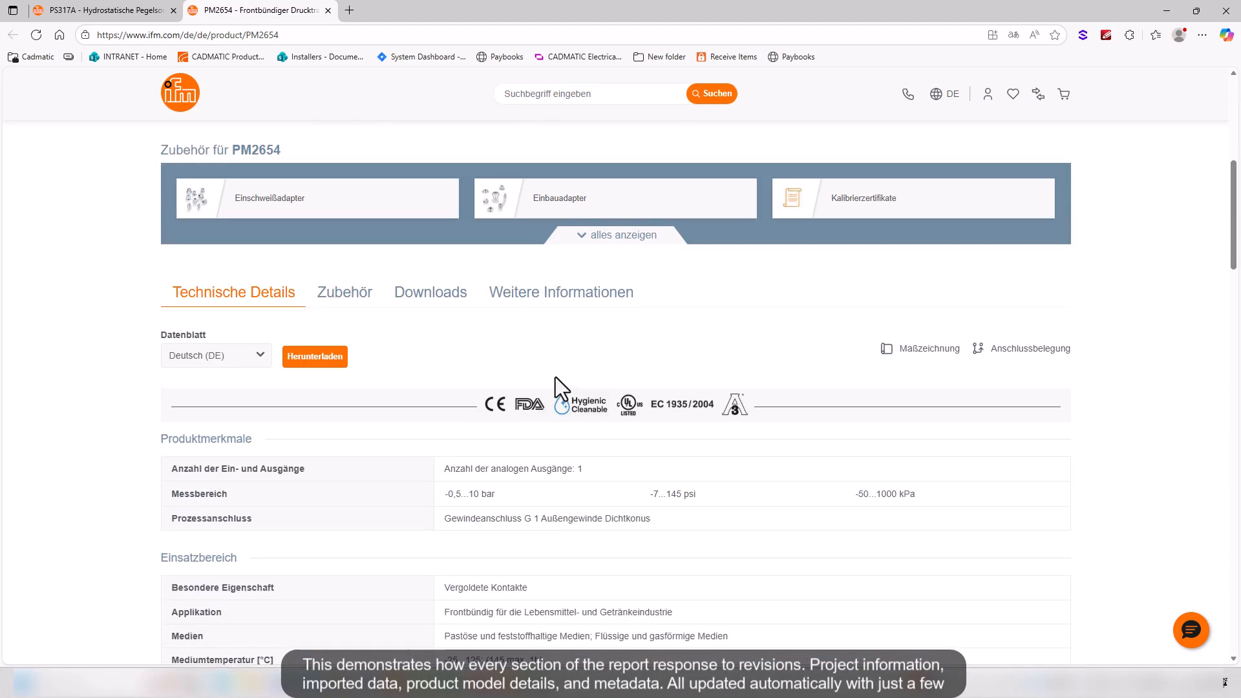
scroll(556, 377, up, 2)
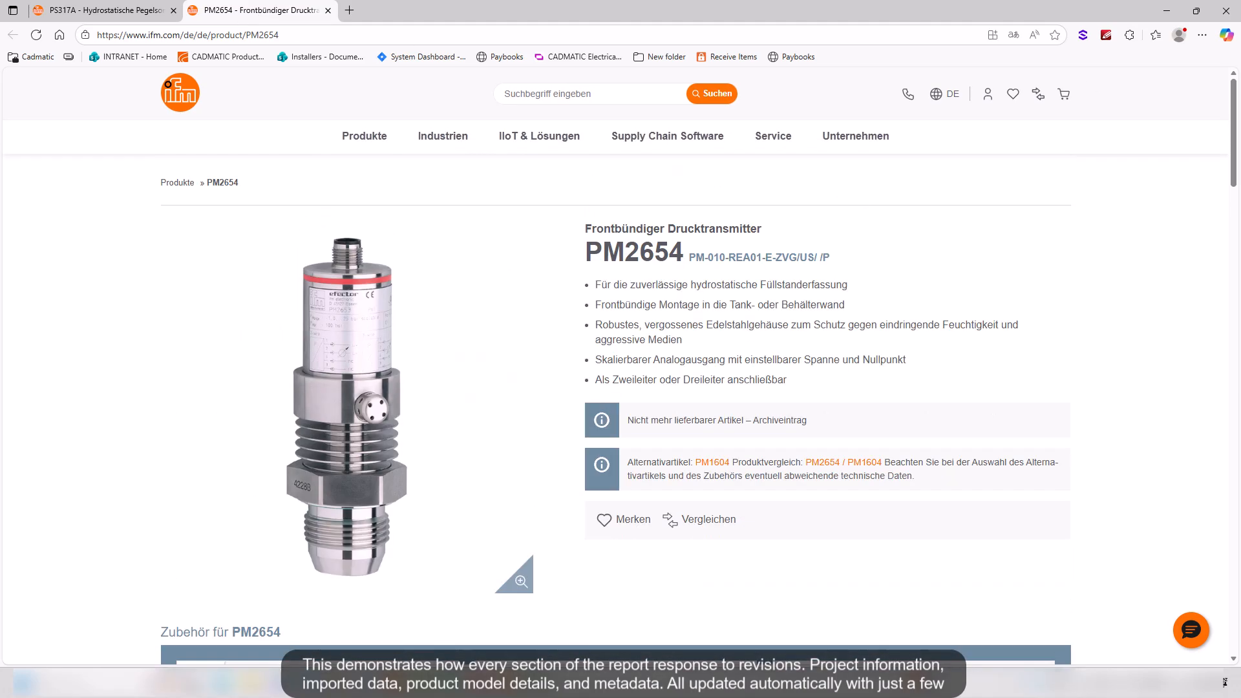
click(1160, 5)
Run the MergeSpec1SheetsToPDF macro on reports Spec_PIT-T-207_A.xlsx through Spec_PIT-T-207_H.xlsx, updating the external links
scroll(388, 426, up, 10)
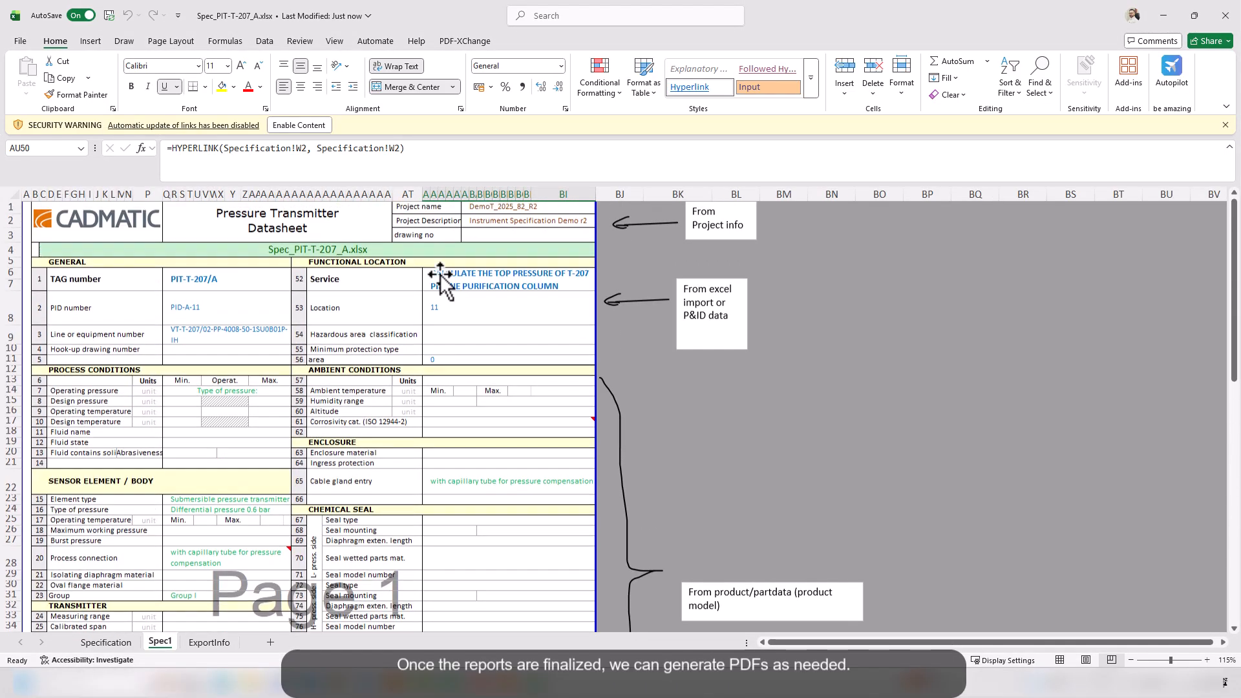
click(560, 17)
text(MAC)
click(572, 63)
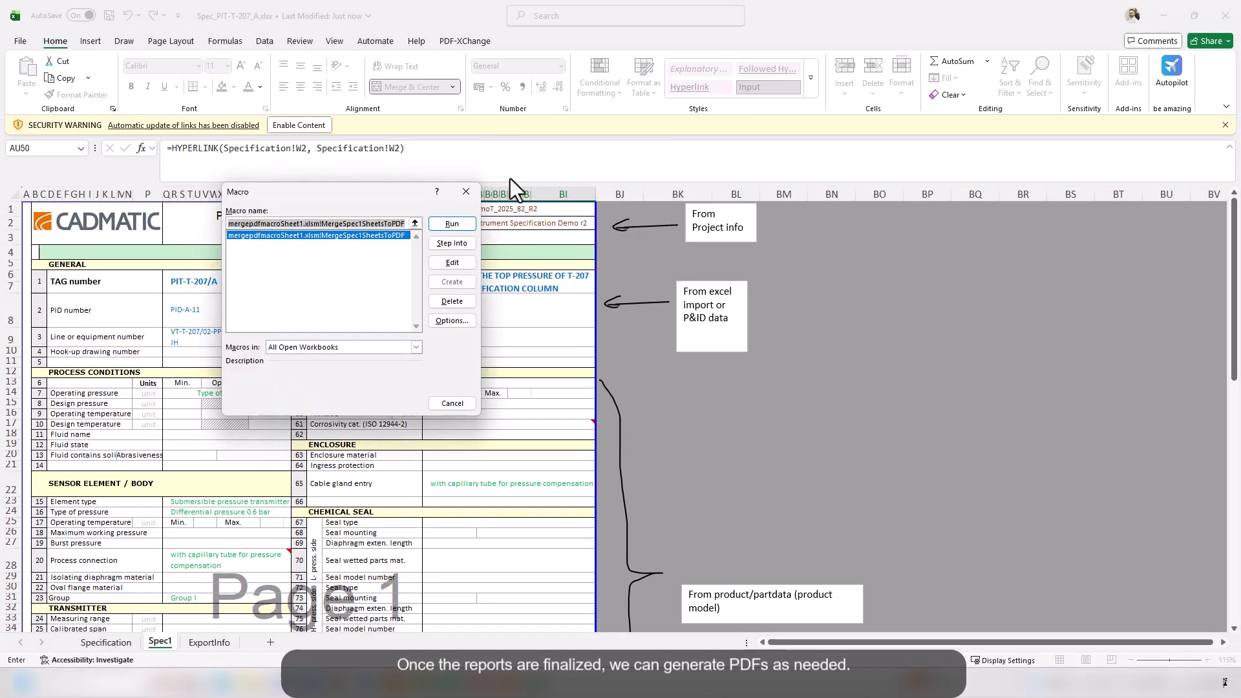
click(451, 224)
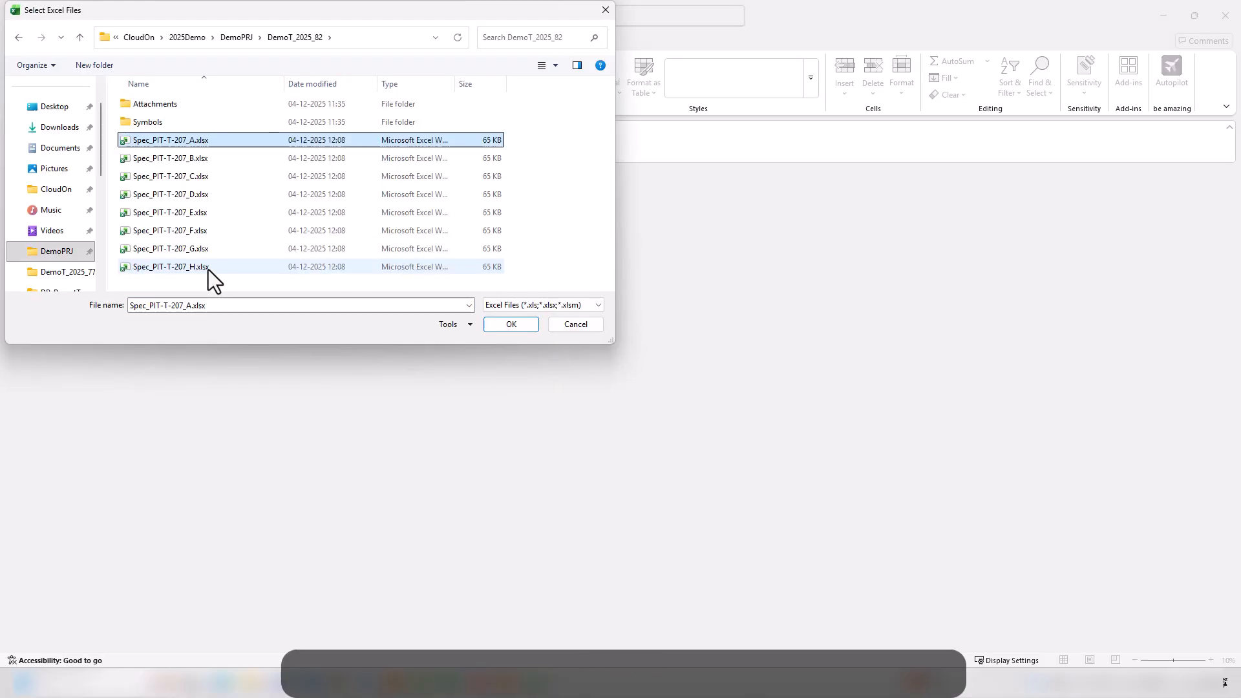
shift+click(208, 269)
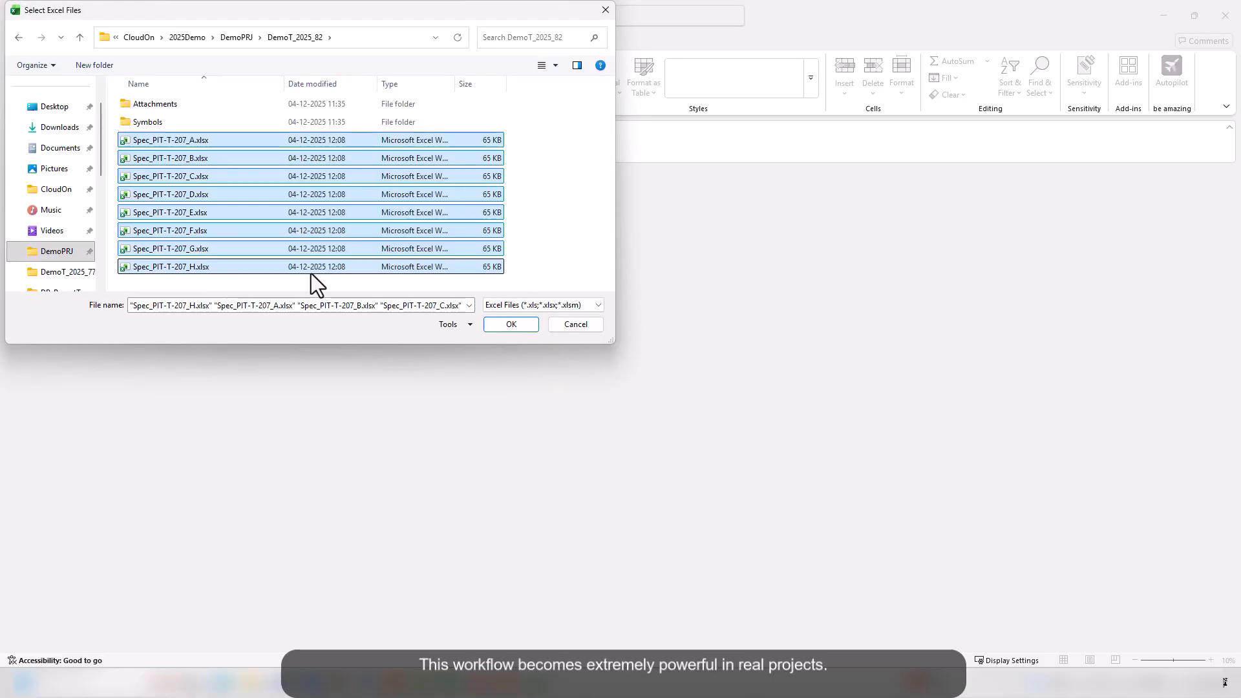
click(503, 325)
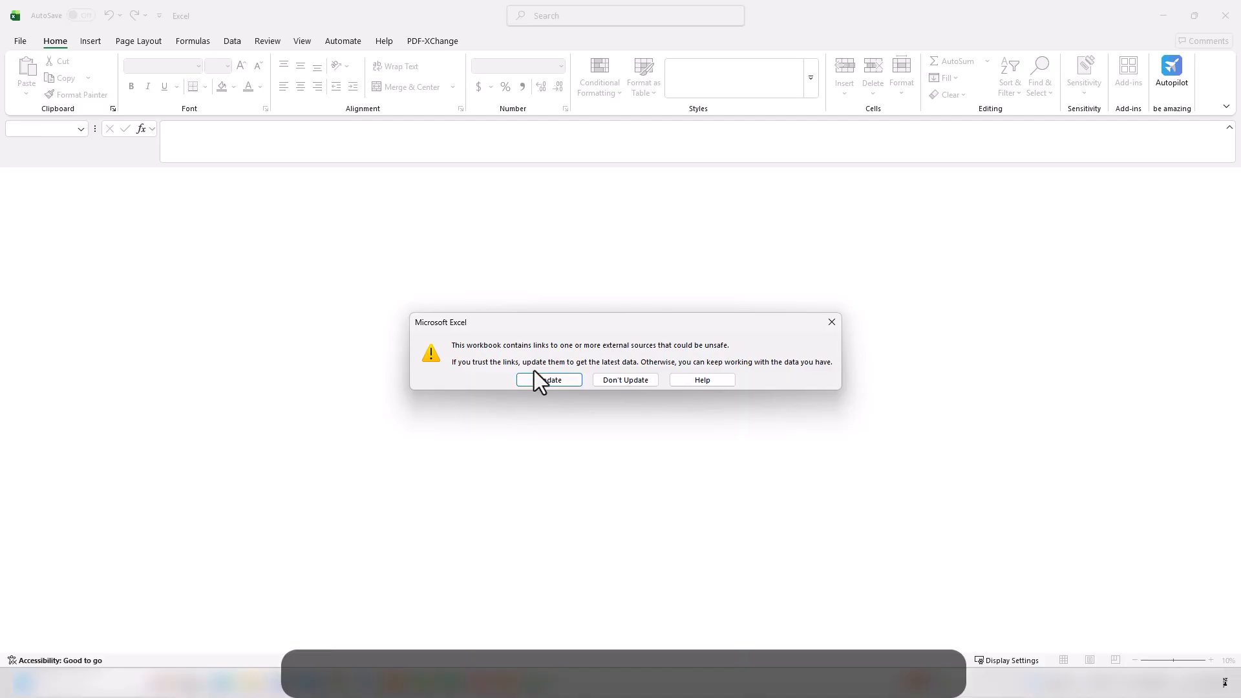
click(535, 378)
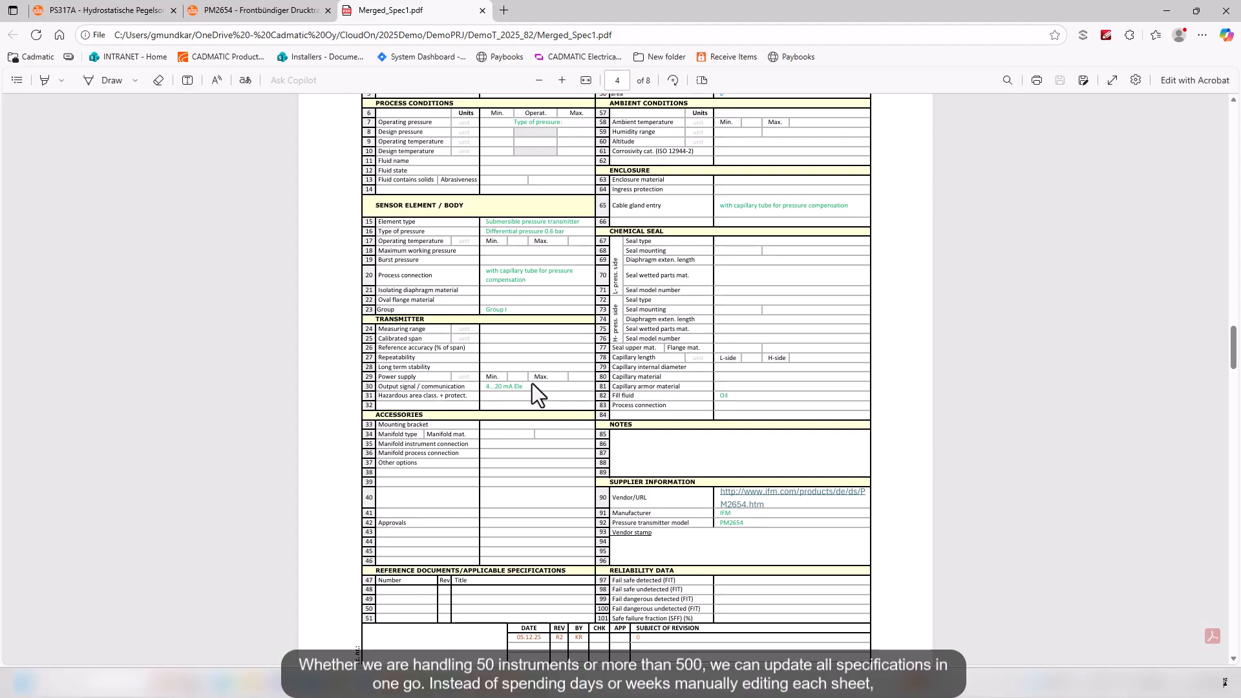
Look through the merged datasheets in Merged_Spec1.pdf, checking project information, service descriptions, product model and revision rows
scroll(532, 383, up, 7)
scroll(537, 384, up, 8)
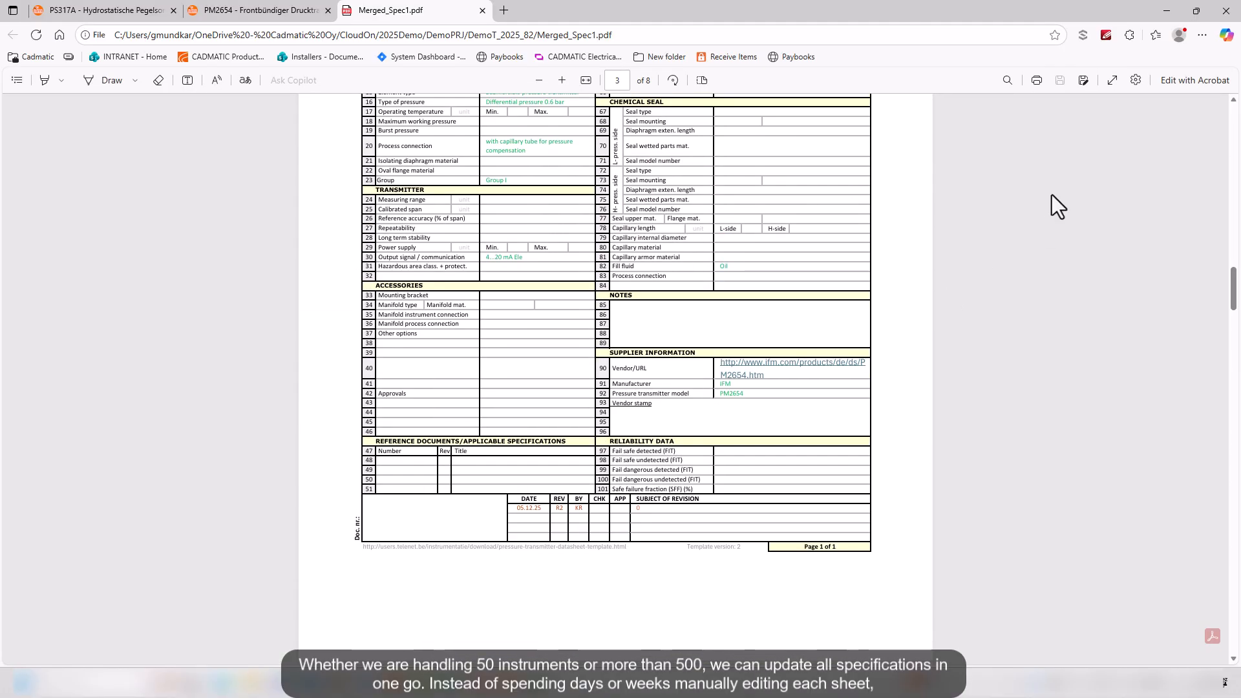
drag(1230, 268, 1232, 297)
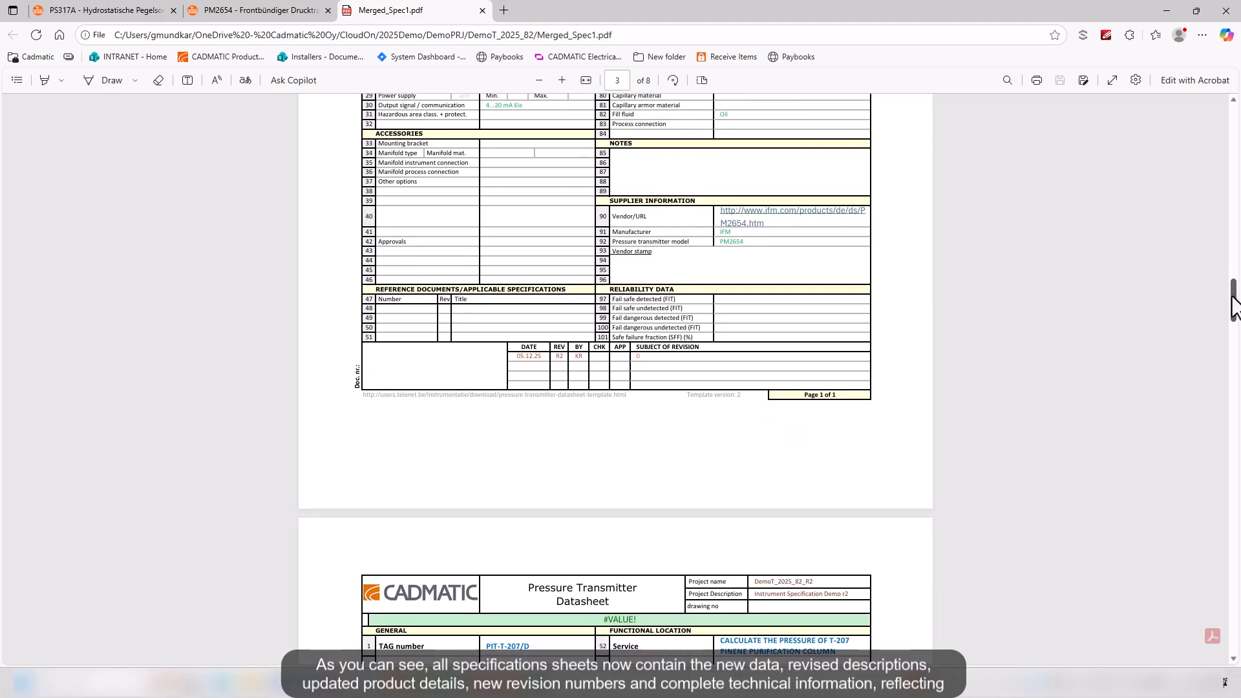
scroll(568, 362, down, 10)
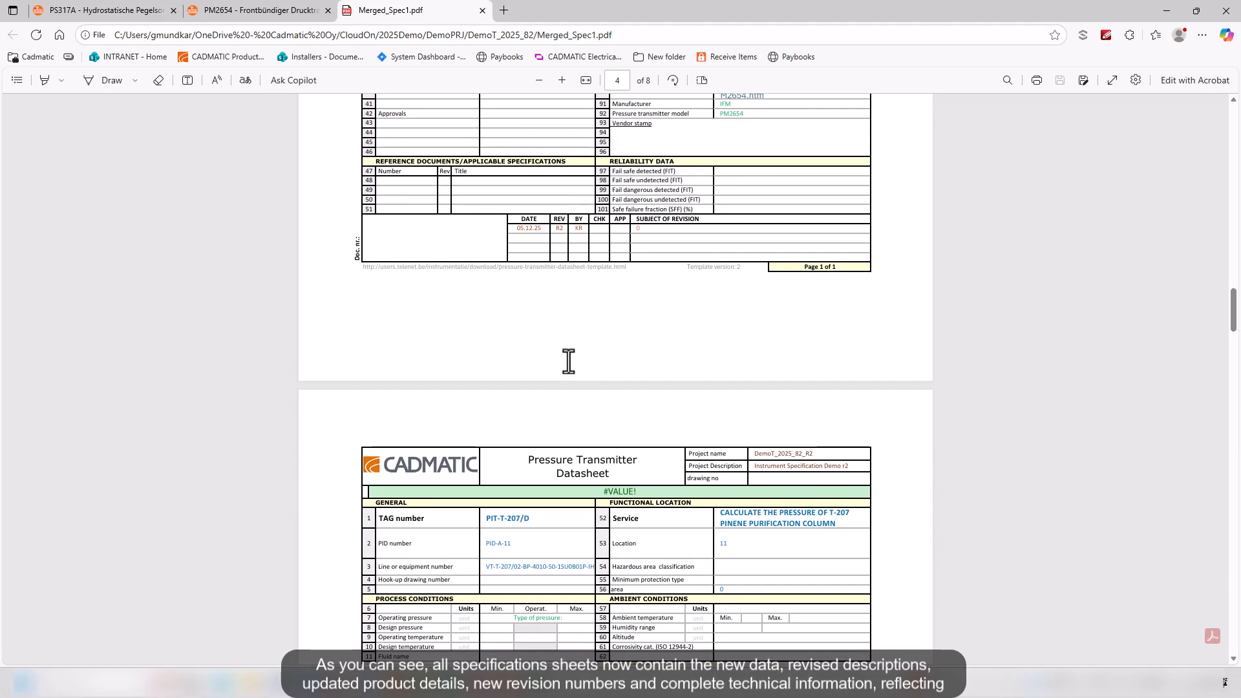
scroll(568, 362, down, 12)
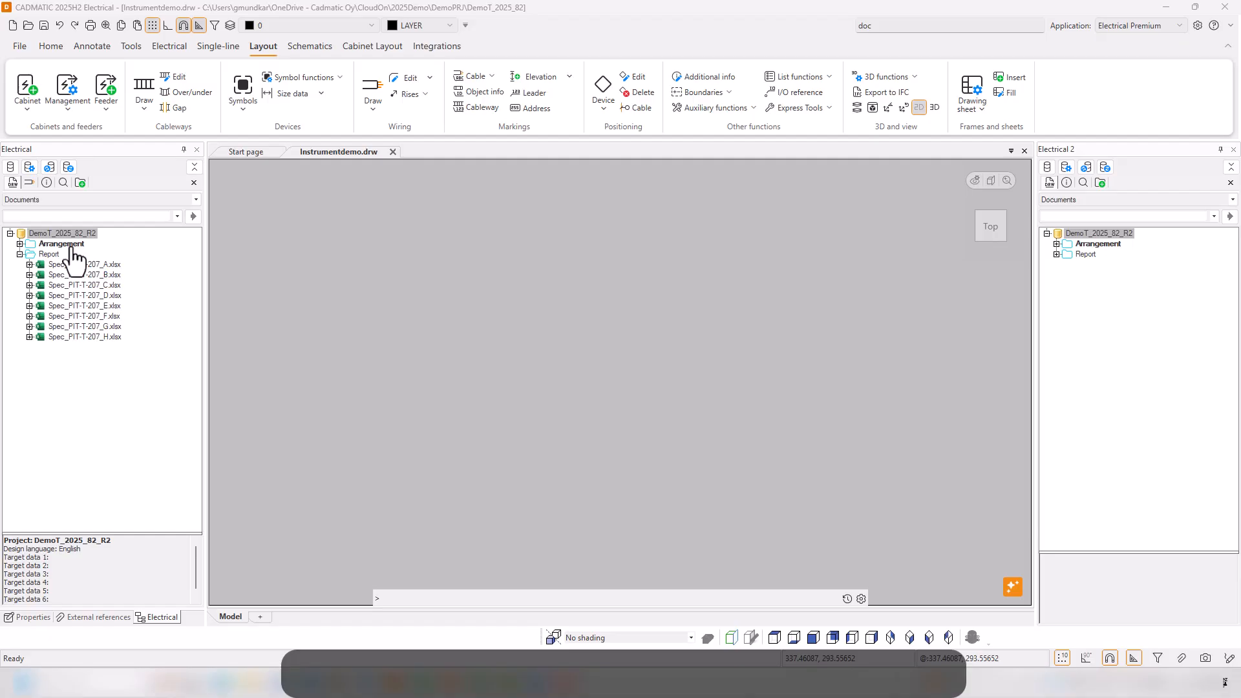
Switch to CADMATIC Electrical, select report Spec_PIT-T-207_A.xlsx, and find and open the Compare document versions function
click(83, 265)
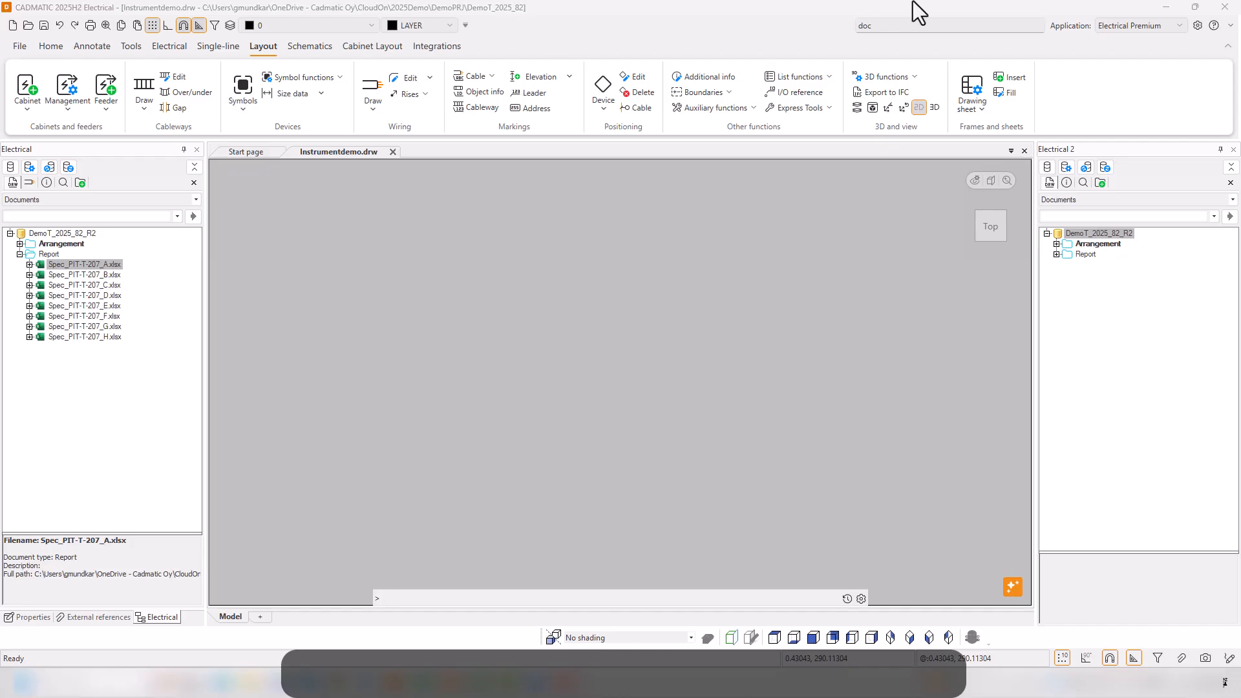
click(905, 24)
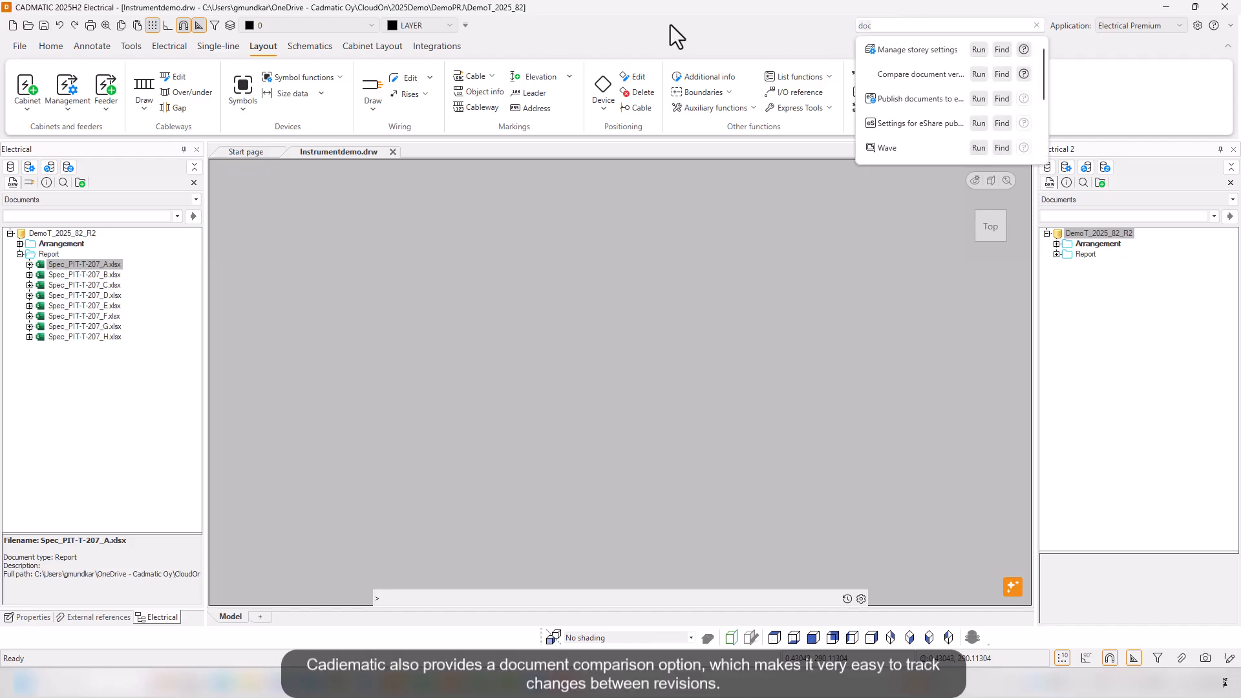
click(106, 283)
click(105, 265)
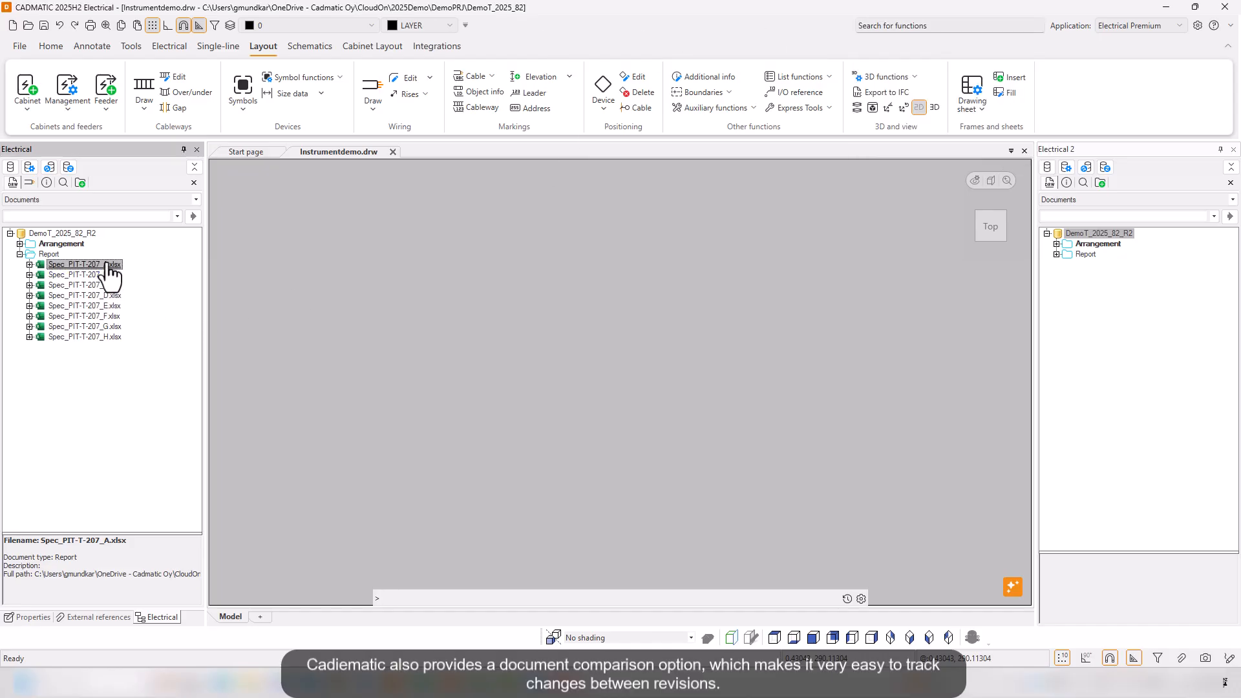
click(913, 26)
text(d)
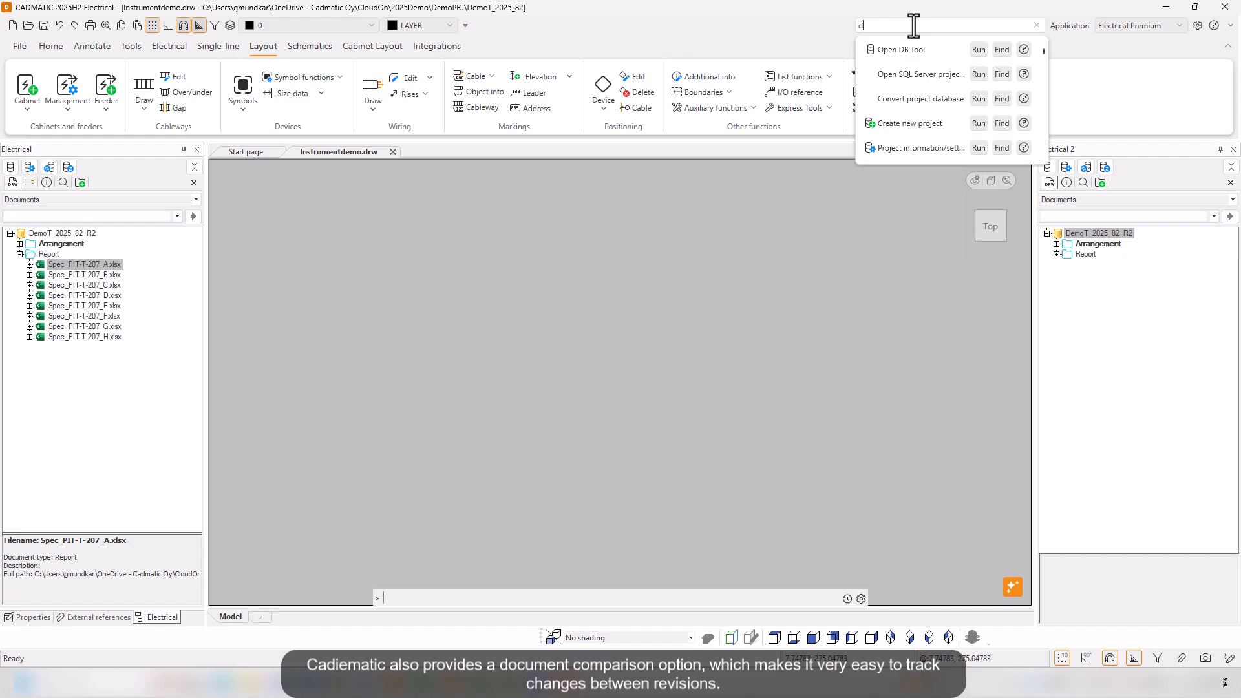
text(o)
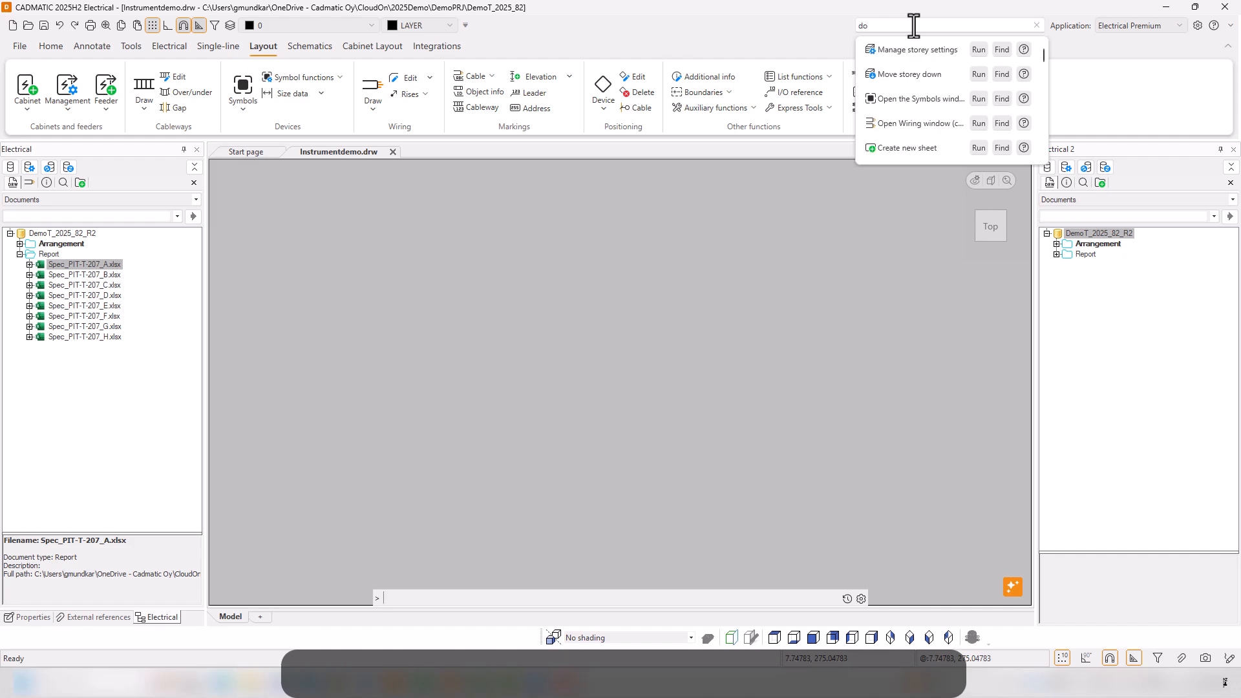
text(c)
click(920, 74)
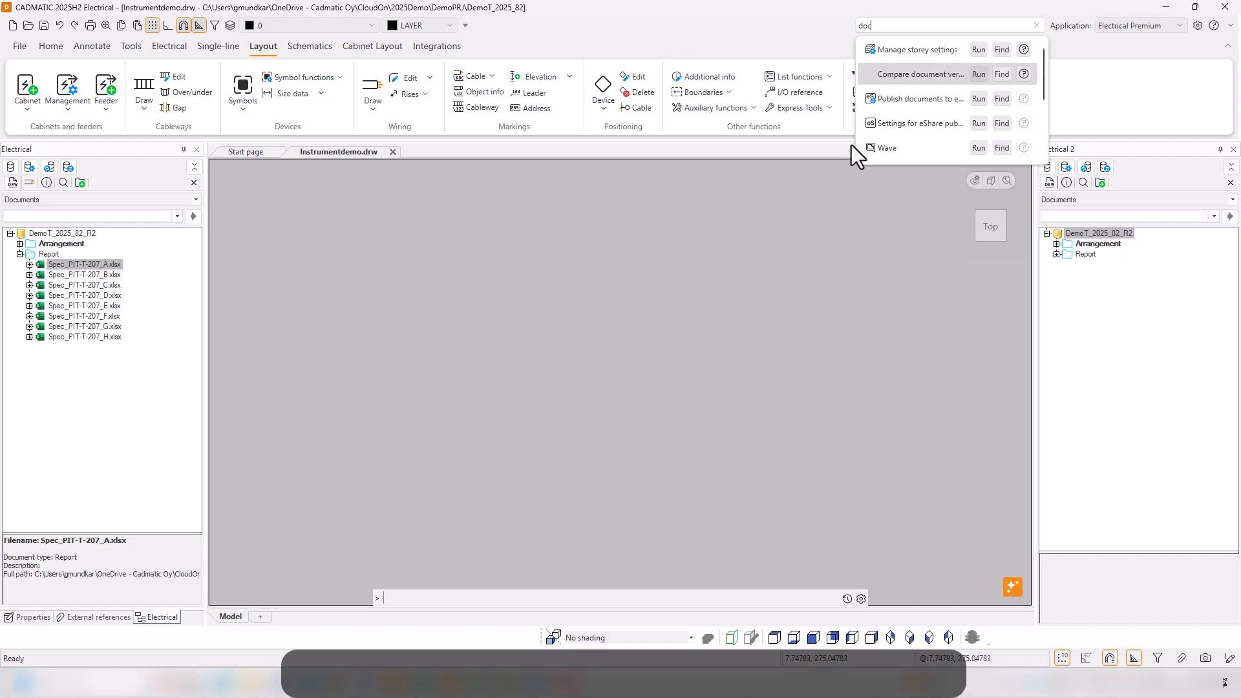
Compare document versions with Merged_Spec1_R1.pdf as Version 1 and Merged_Spec1_R2.pdf as Version 2
click(739, 213)
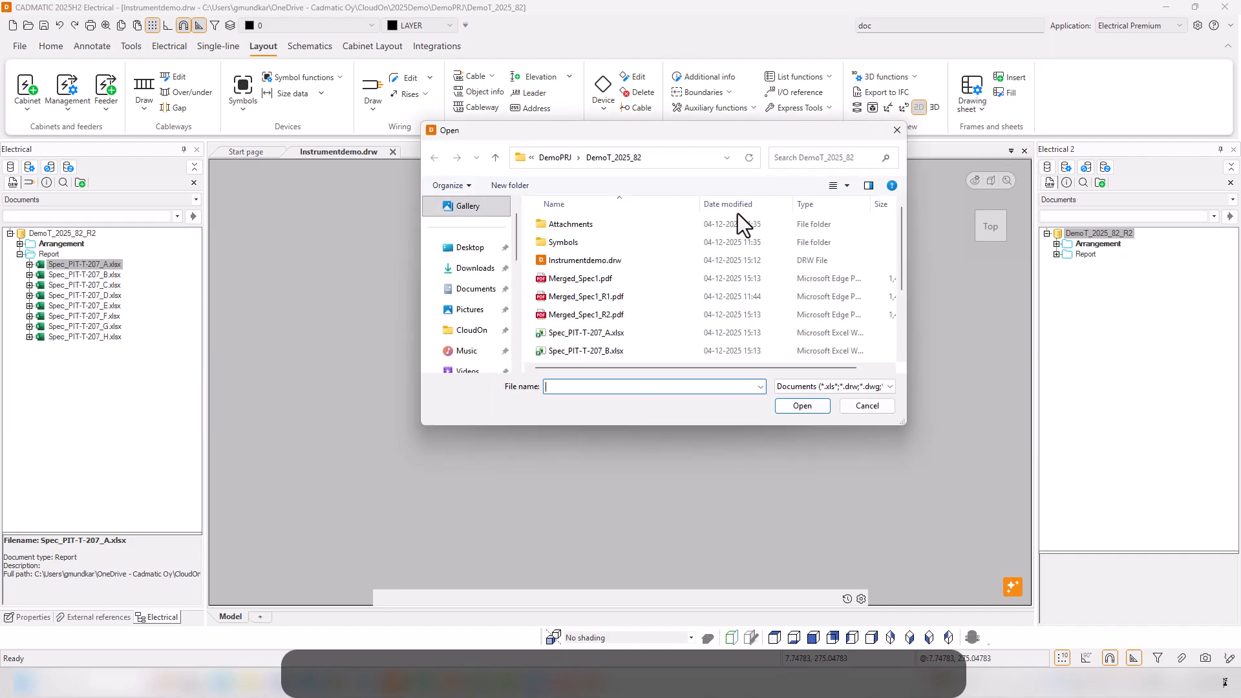
click(629, 299)
click(790, 404)
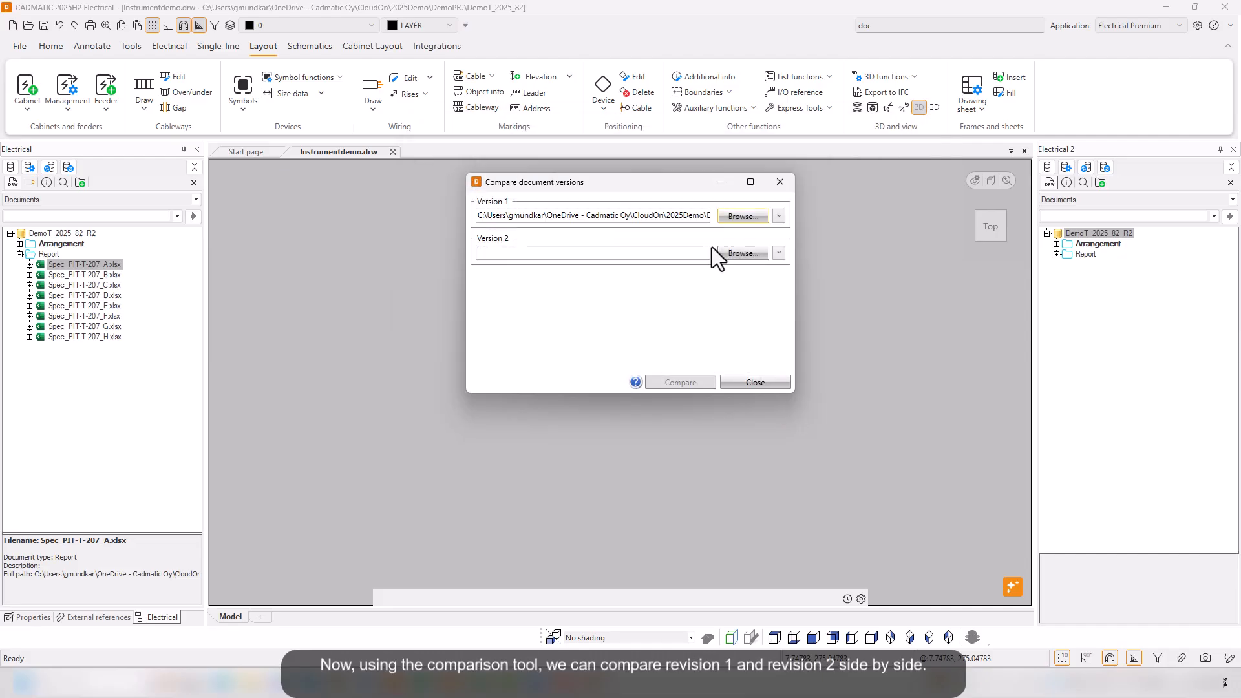
click(742, 253)
click(620, 296)
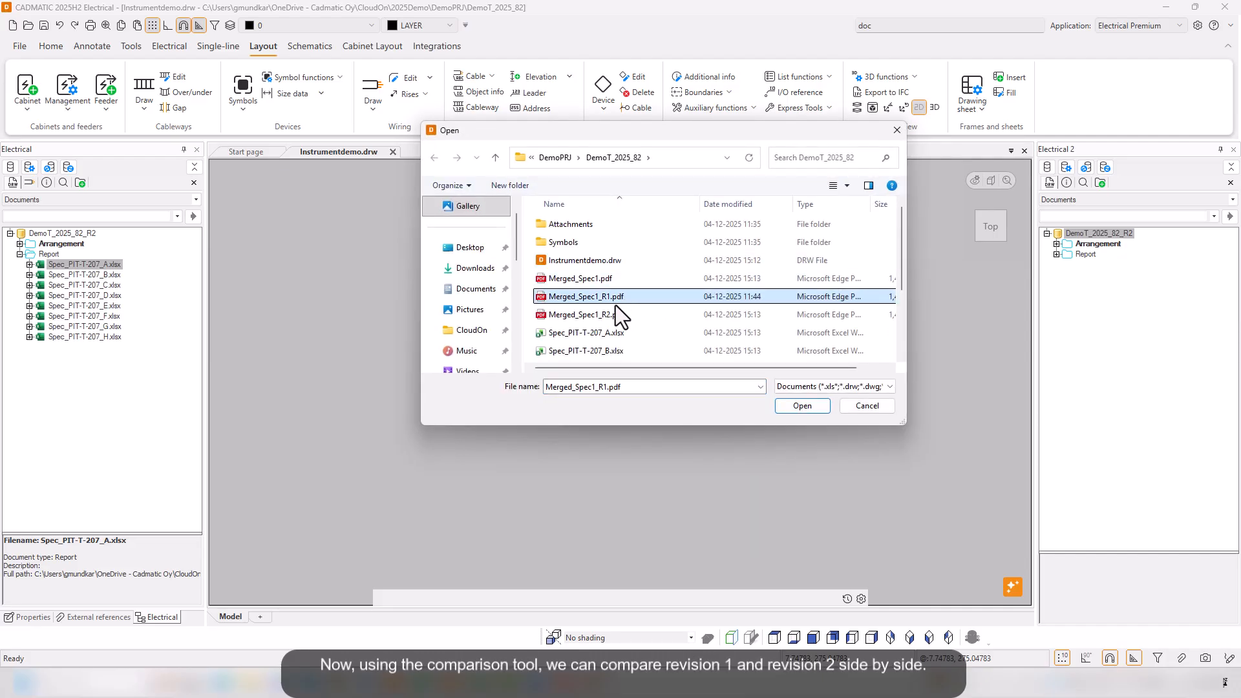
click(606, 314)
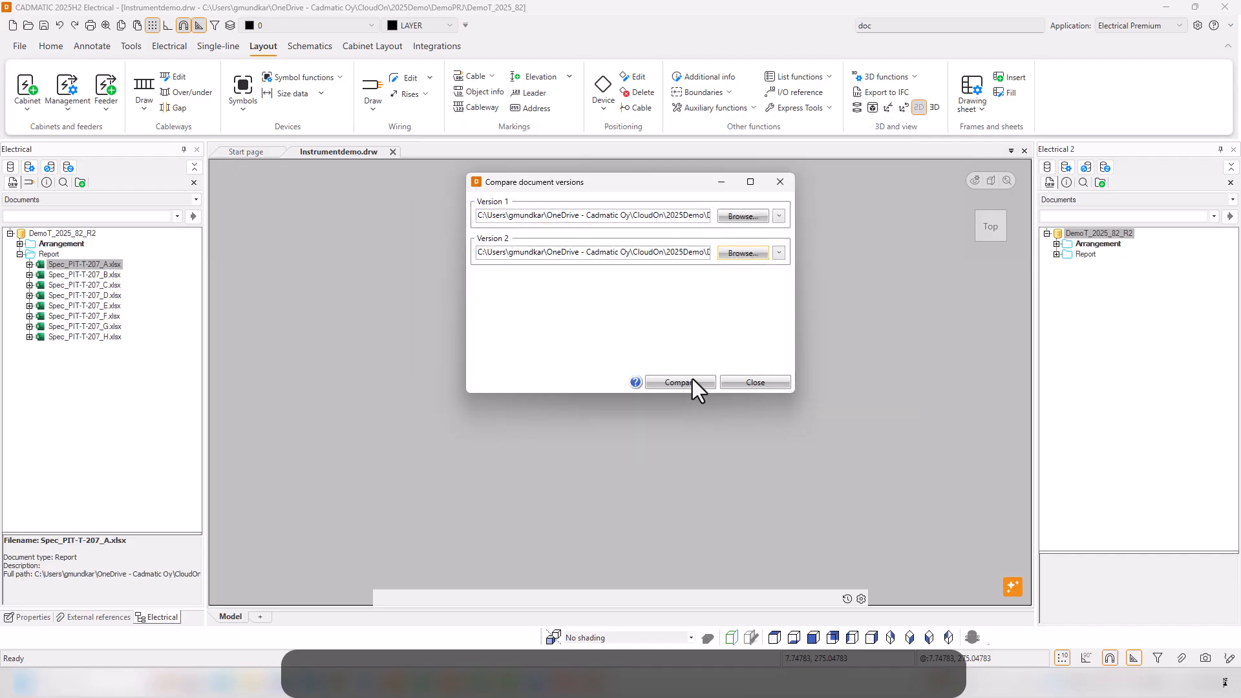
click(683, 378)
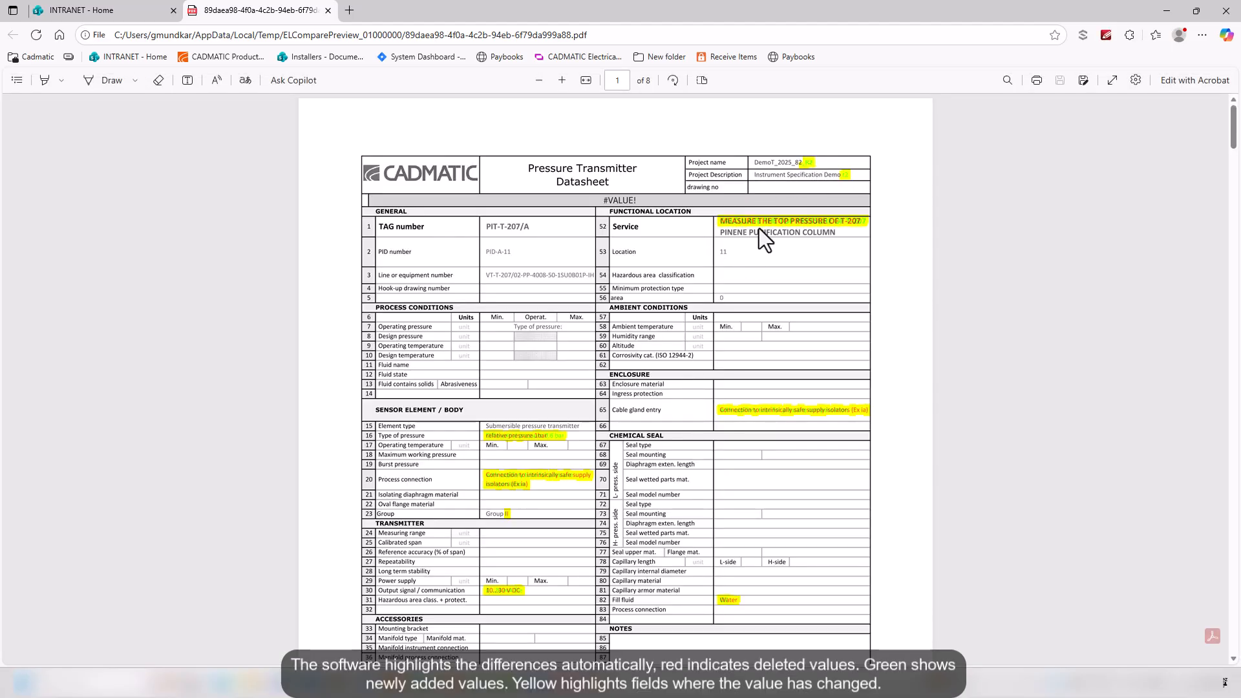
Examine the highlighted differences on the first page of the comparison PDF, including the Service and Fill fluid fields
scroll(635, 380, down, 3)
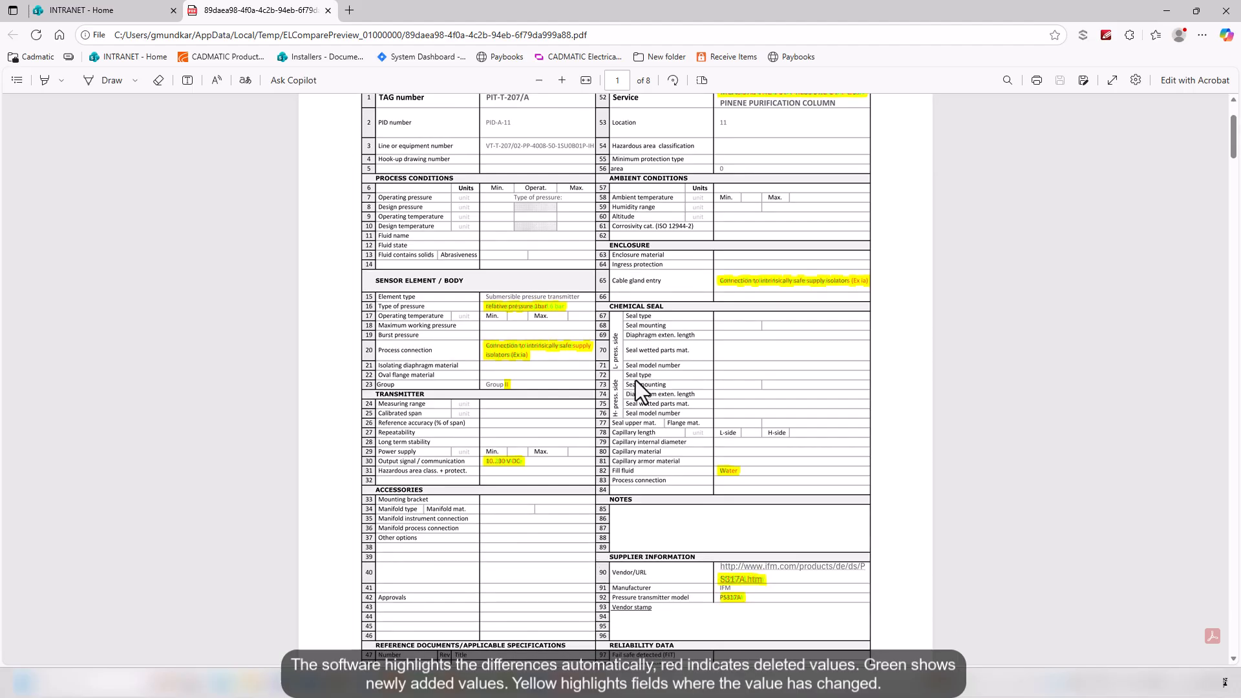
scroll(769, 168, up, 3)
ctrl+scroll(778, 212, up, 4)
ctrl+scroll(778, 212, down, 4)
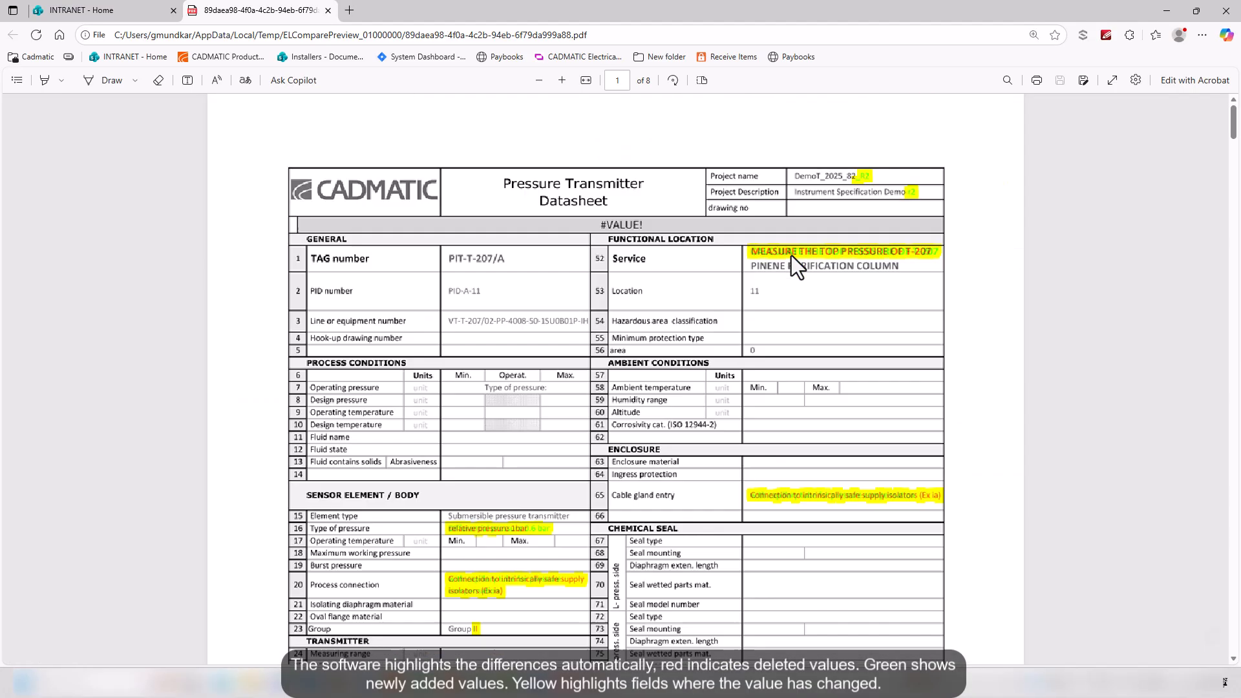
scroll(465, 319, down, 4)
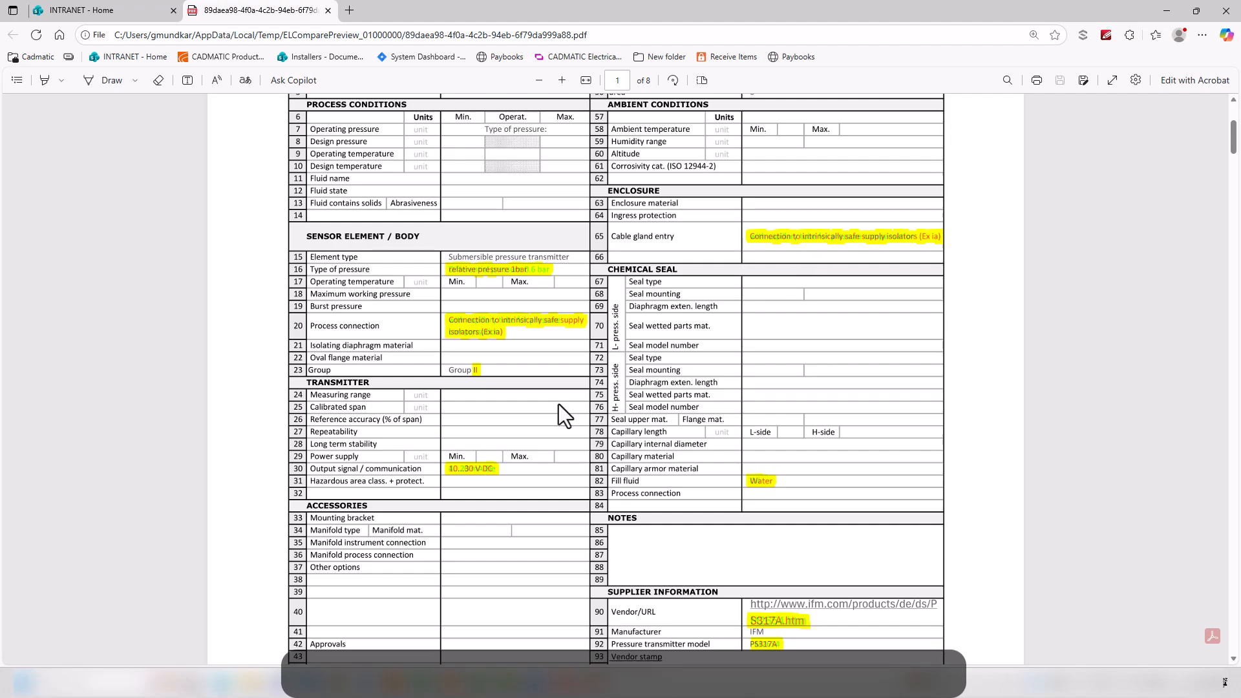
scroll(745, 414, down, 3)
ctrl+scroll(762, 294, up, 5)
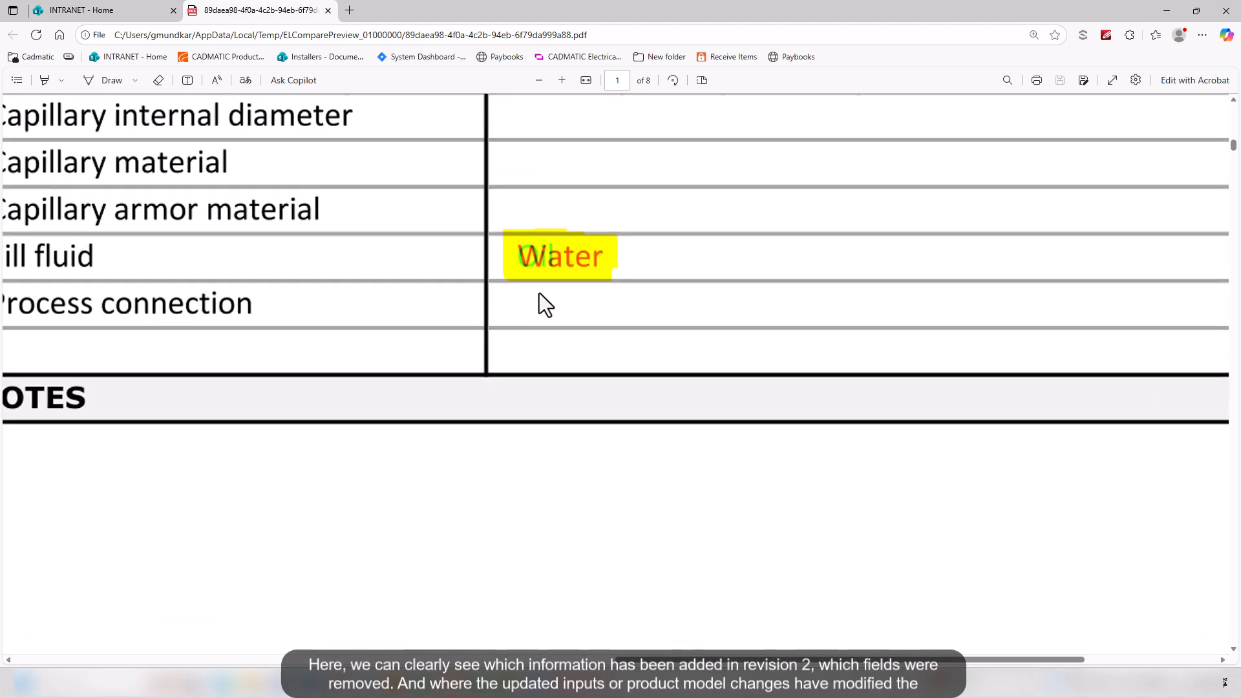
Examine the highlighted differences on pages 1 to 4 of the comparison PDF, including the date, revision and author entries on page 4
ctrl+scroll(679, 287, down, 5)
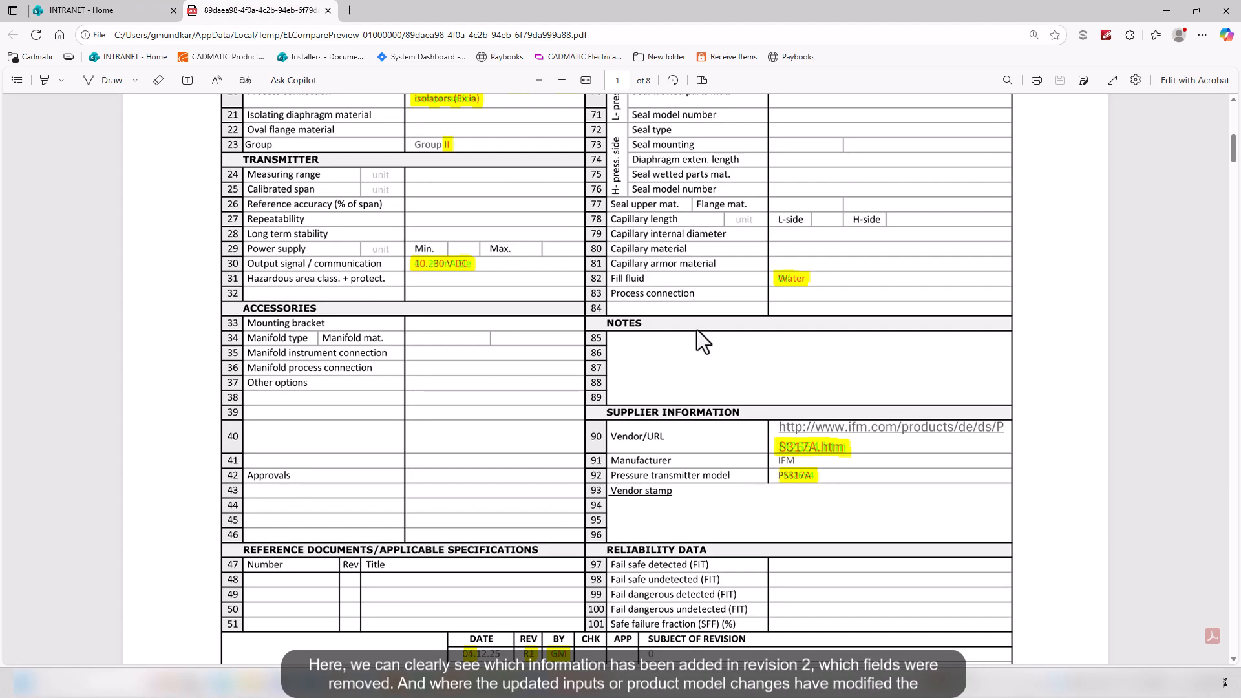
scroll(710, 433, down, 3)
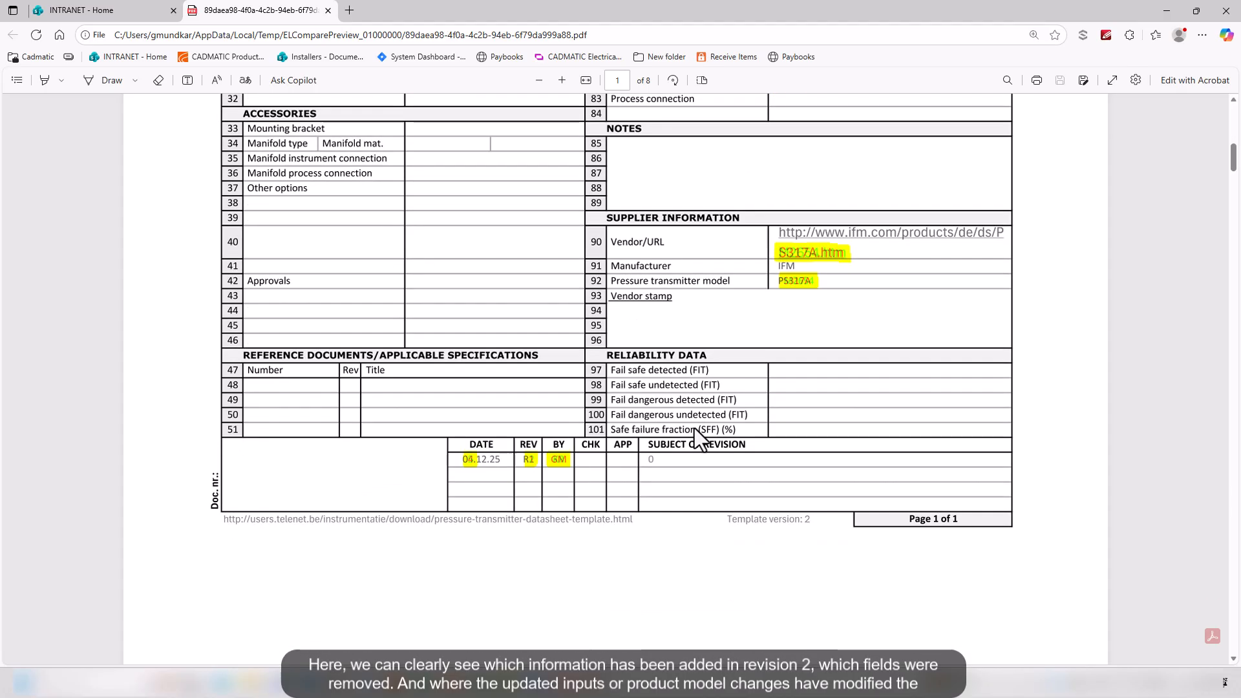
scroll(603, 442, down, 10)
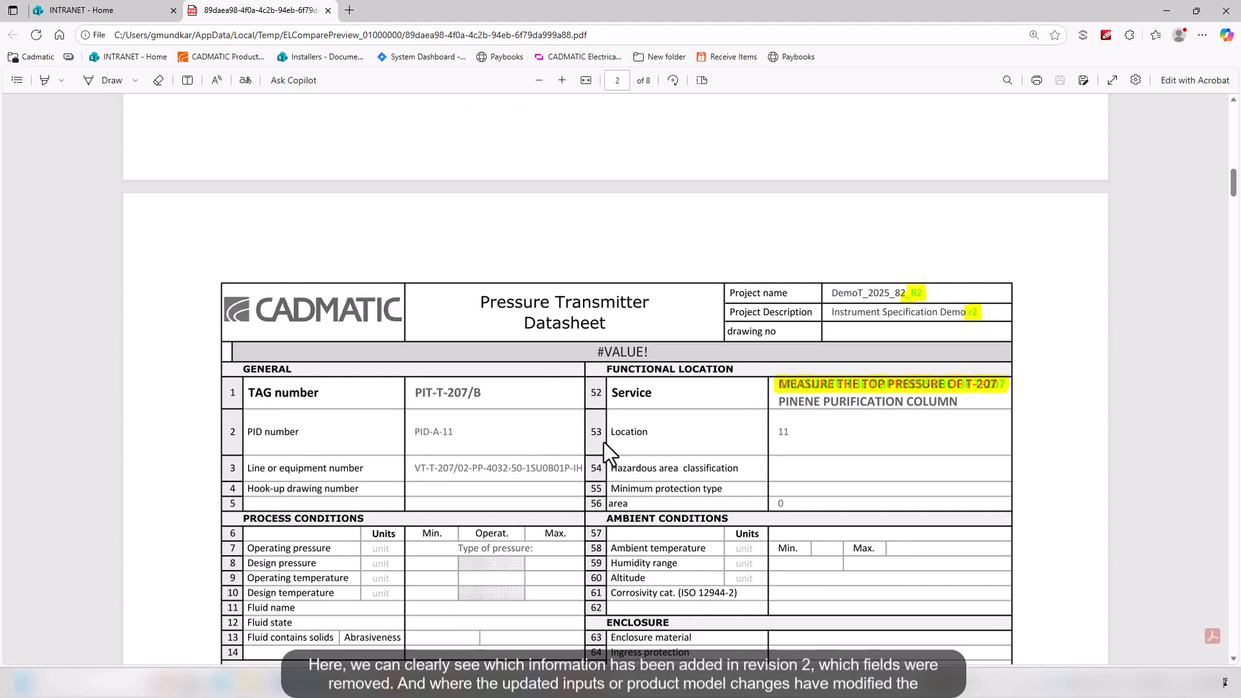
scroll(603, 437, down, 15)
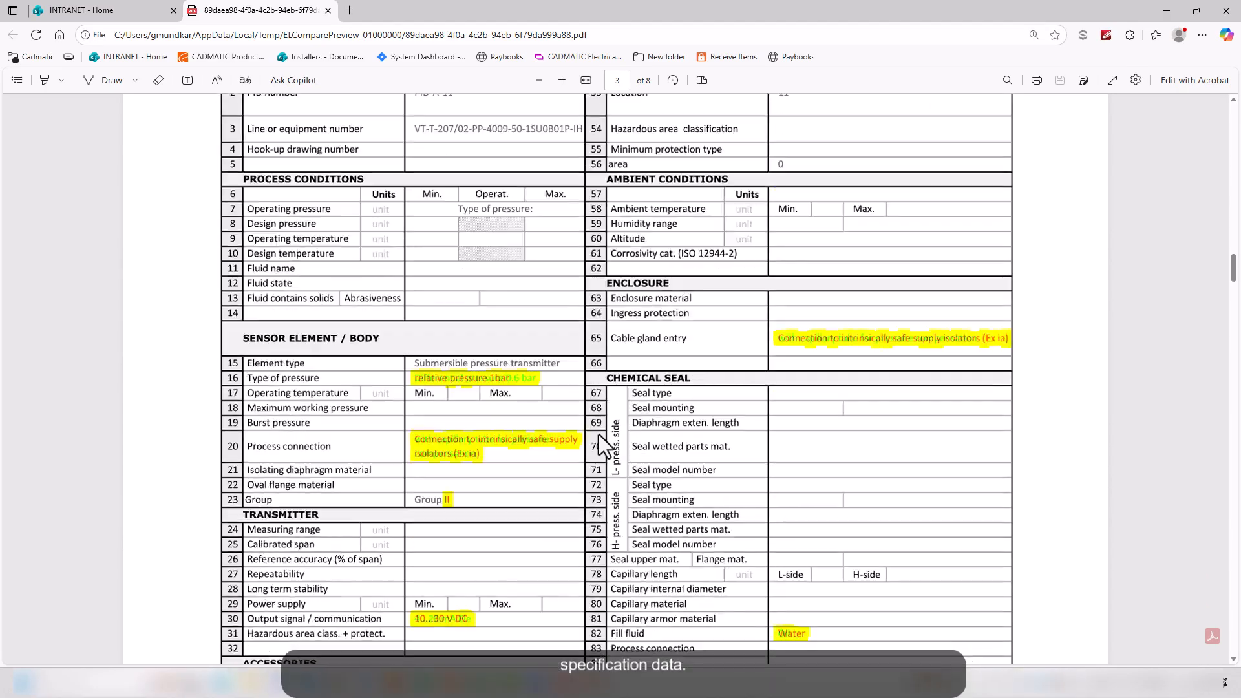
scroll(1194, 312, down, 15)
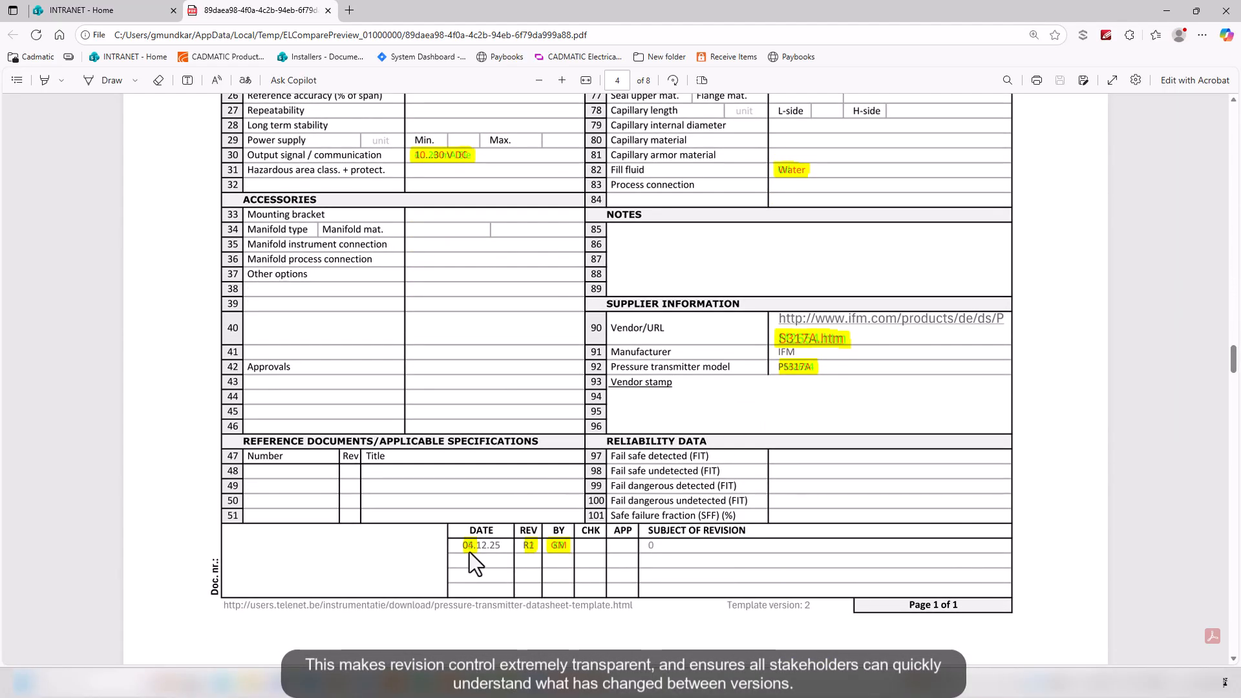
scroll(468, 549, down, 3)
ctrl+scroll(460, 305, up, 2)
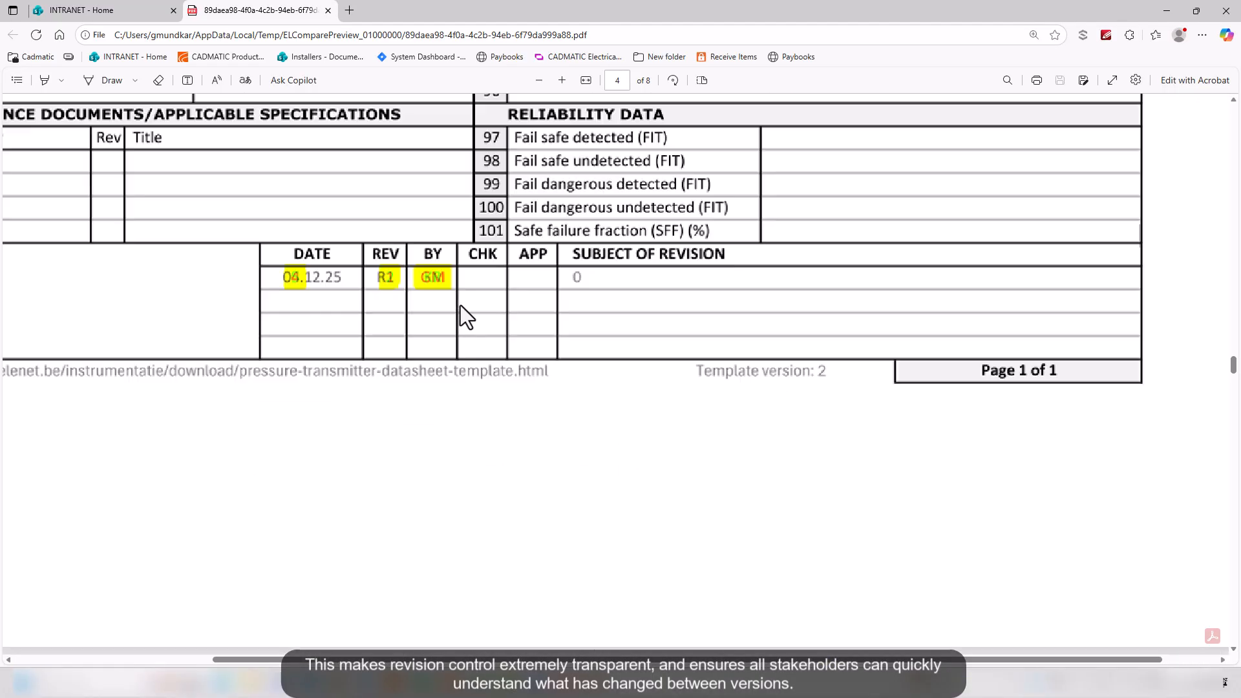
ctrl+scroll(460, 305, up, 2)
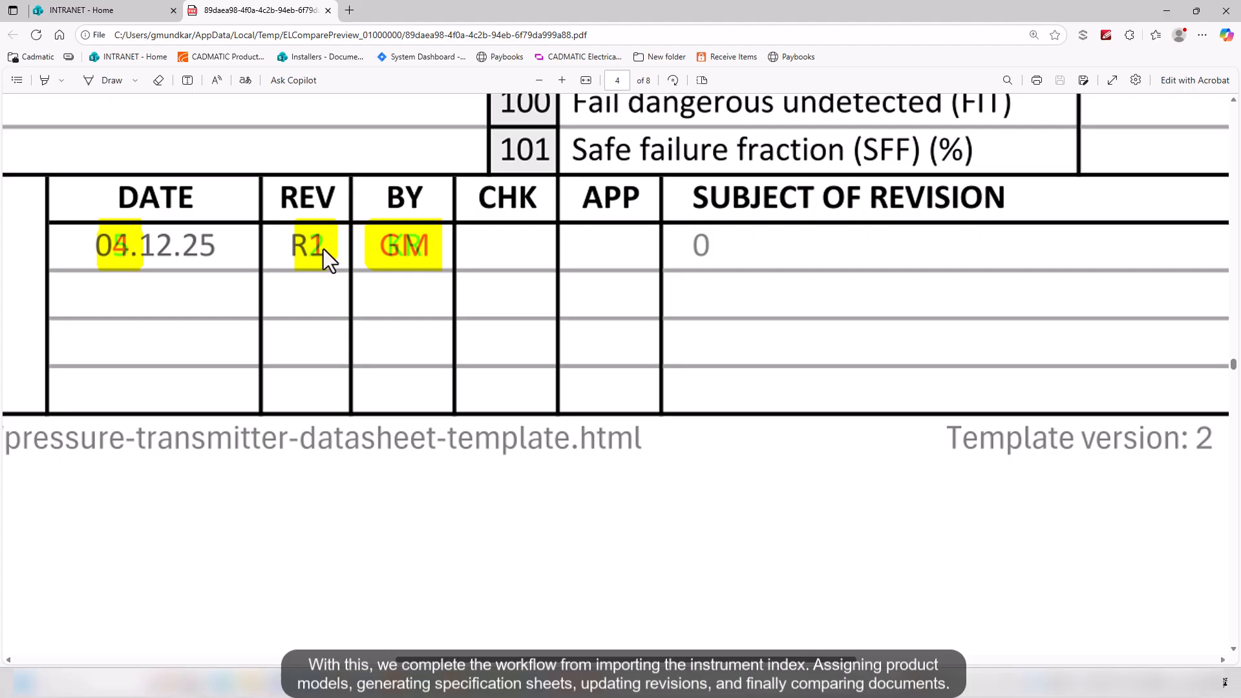
ctrl+scroll(393, 247, down, 5)
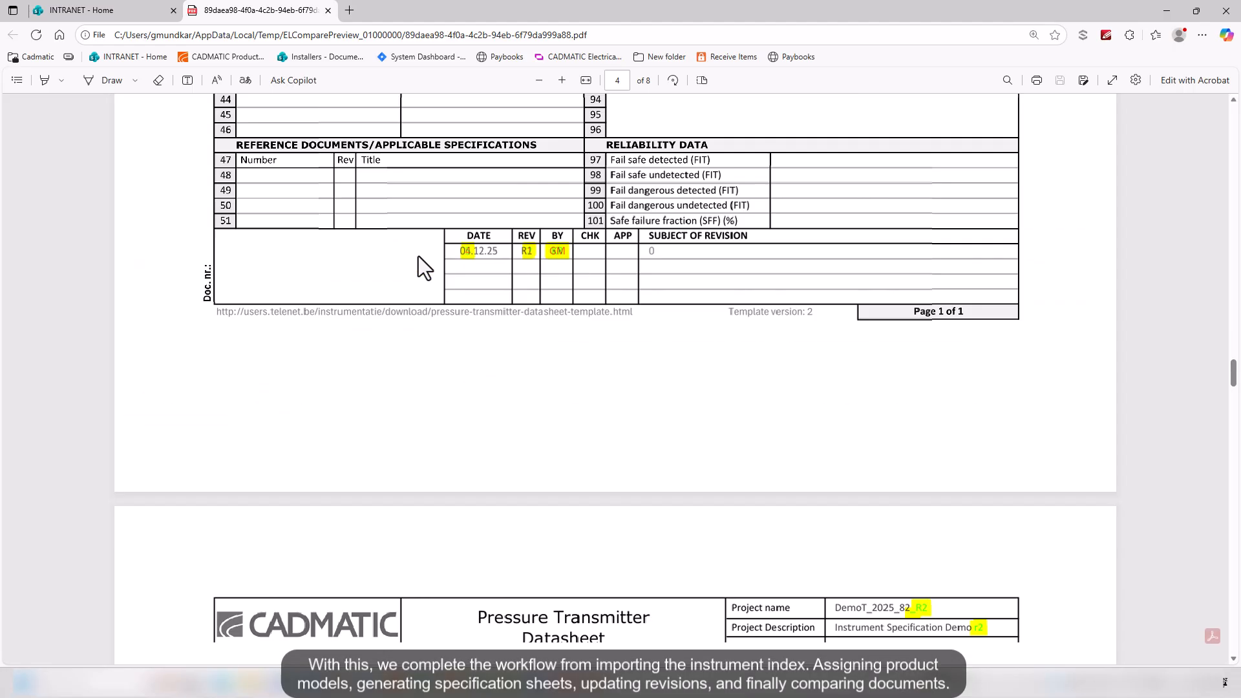
Check the highlighted project name and project description on the first page, and view that datasheet as a whole
ctrl+scroll(762, 613, up, 5)
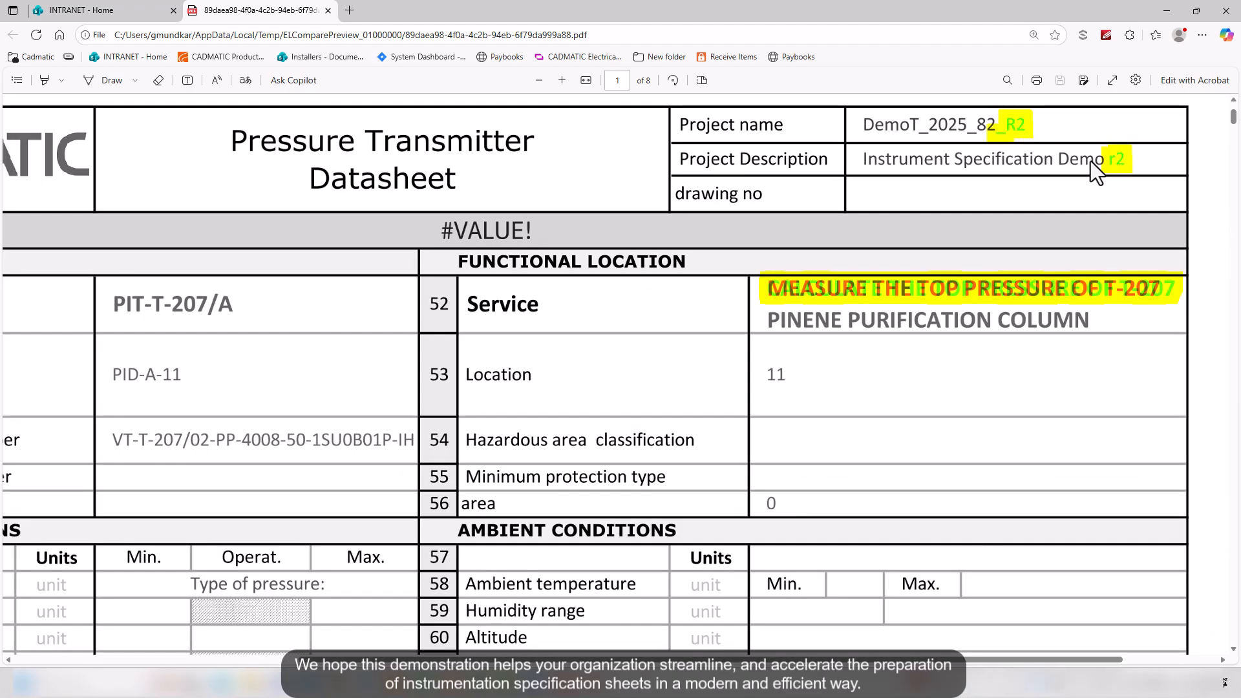
ctrl+scroll(716, 284, down, 5)
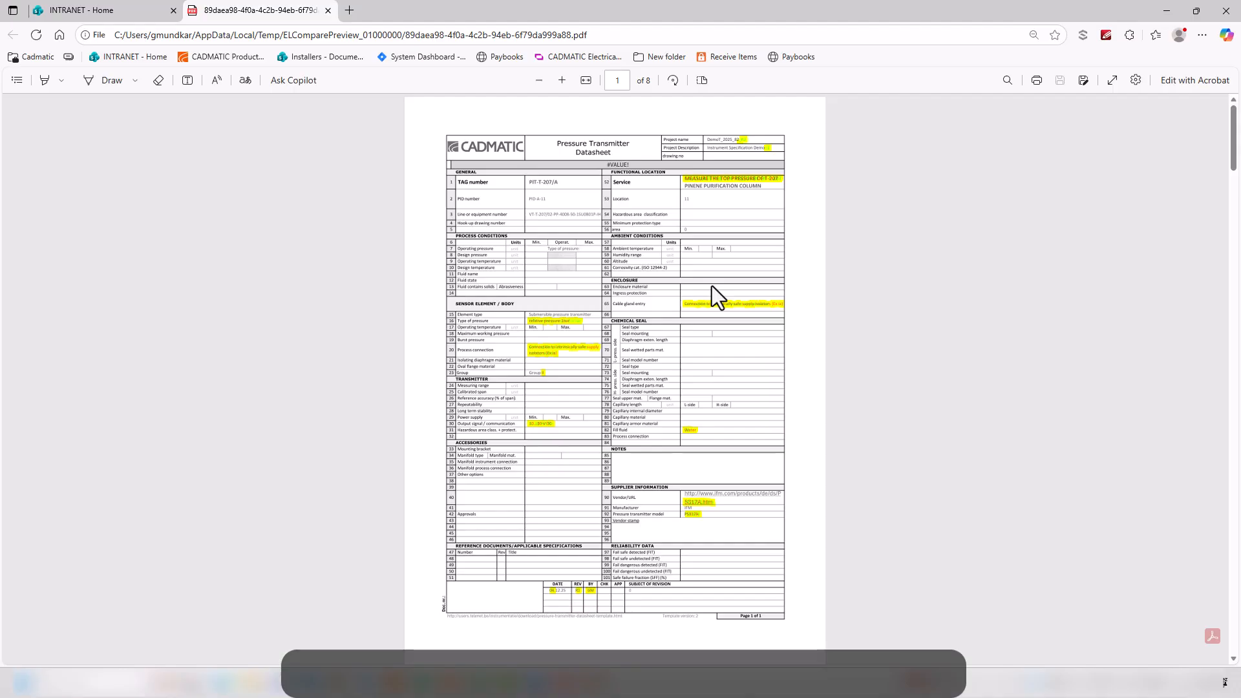
scroll(712, 286, down, 5)
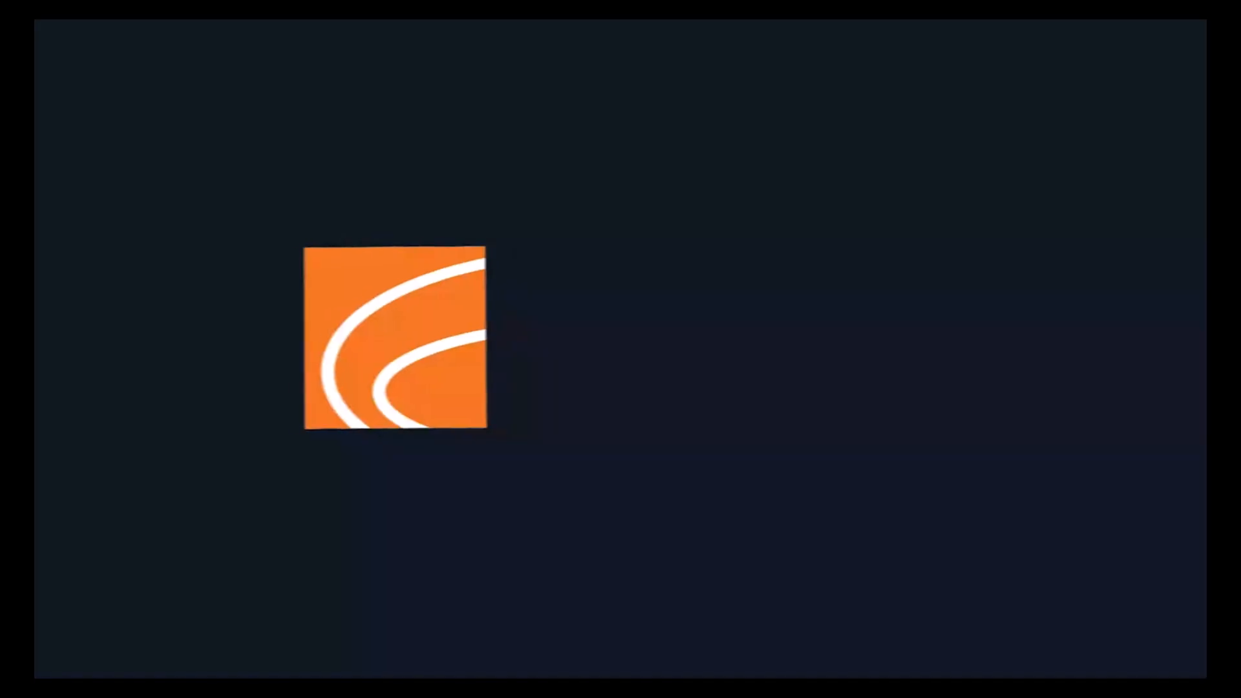